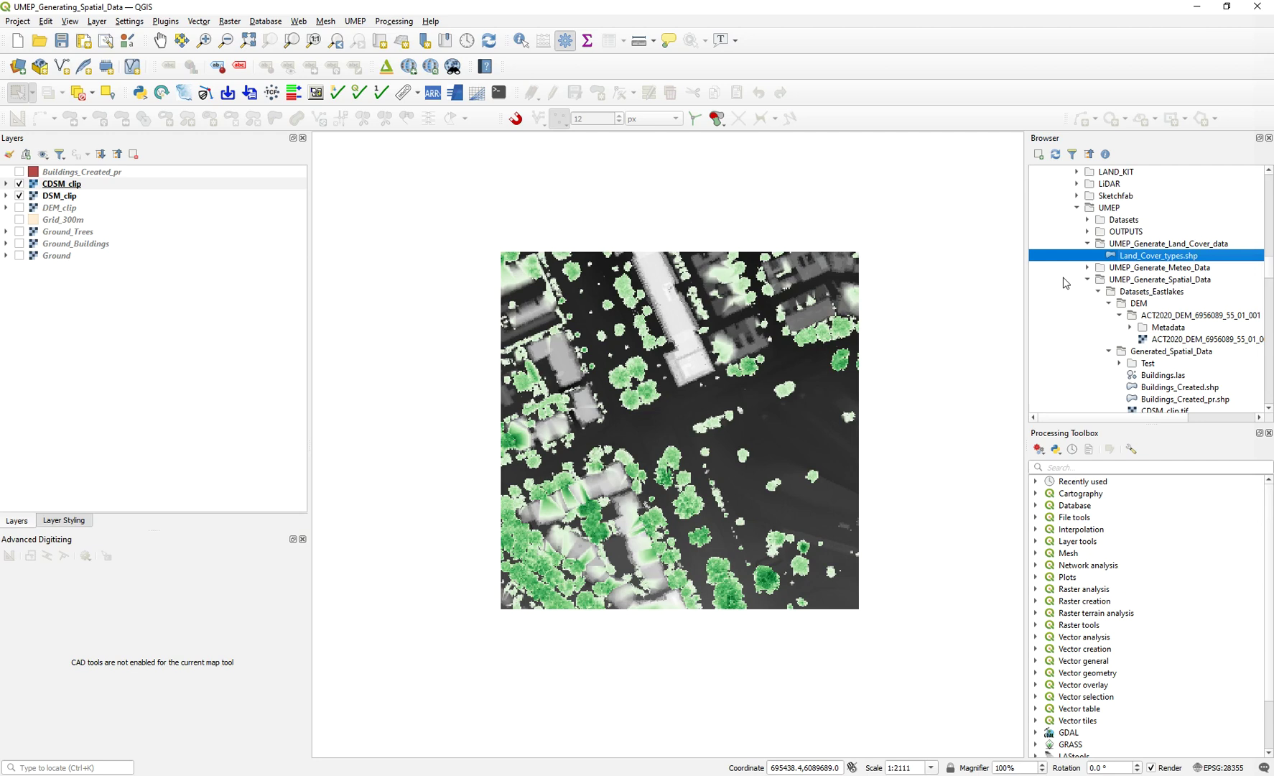
- Open the UMEP SOLWEIG mean radiant temperature tool and position its window
{"action": "left_click_drag", "start_coordinate": [1066, 282], "coordinate": [824, 230]}
{"action": "left_click", "coordinate": [360, 24]}
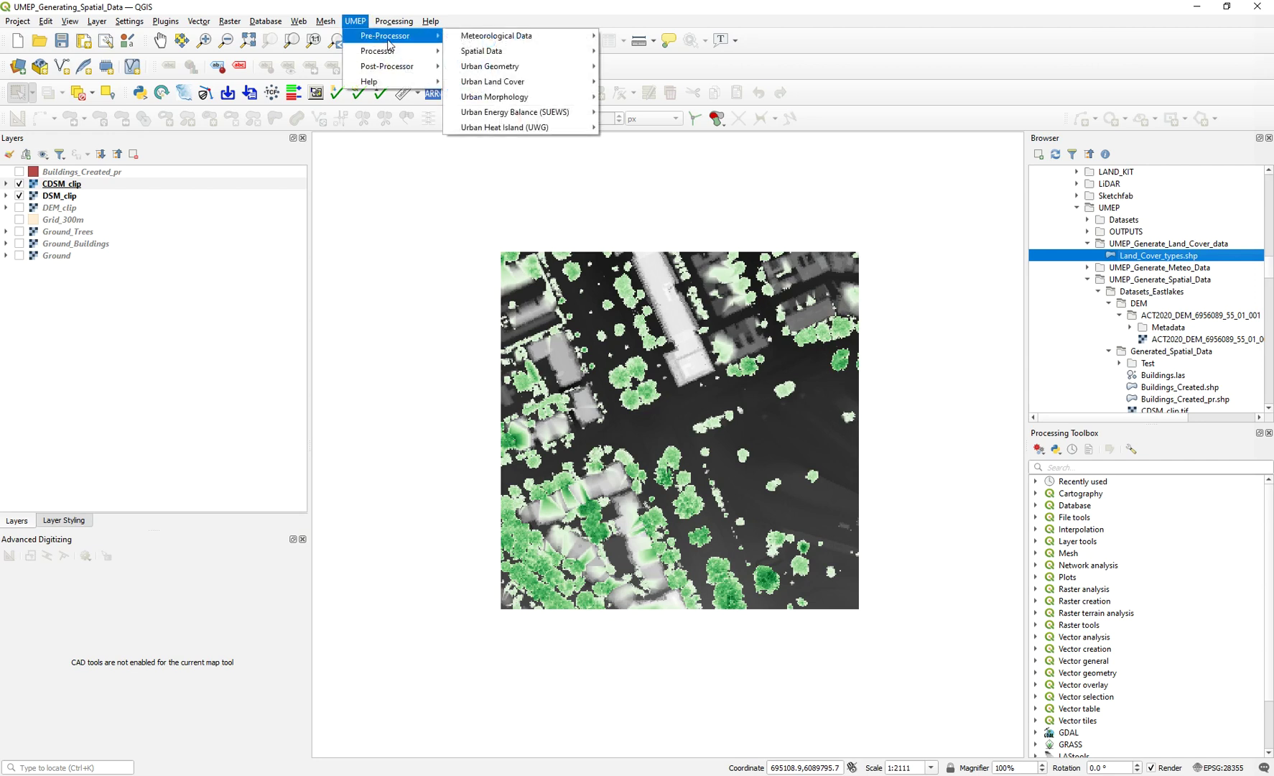
{"action": "left_click", "coordinate": [468, 16]}
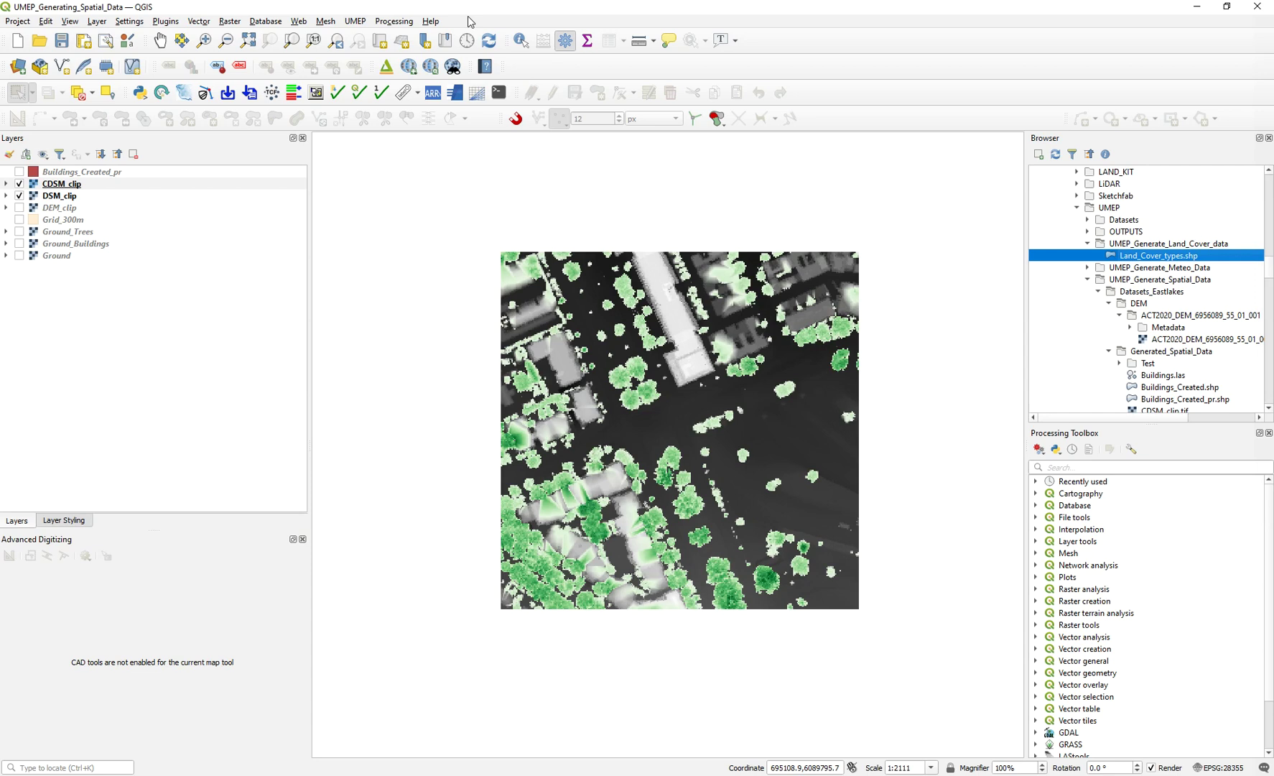
{"action": "left_click", "coordinate": [355, 21]}
{"action": "mouse_move", "coordinate": [388, 51]}
{"action": "mouse_move", "coordinate": [484, 55]}
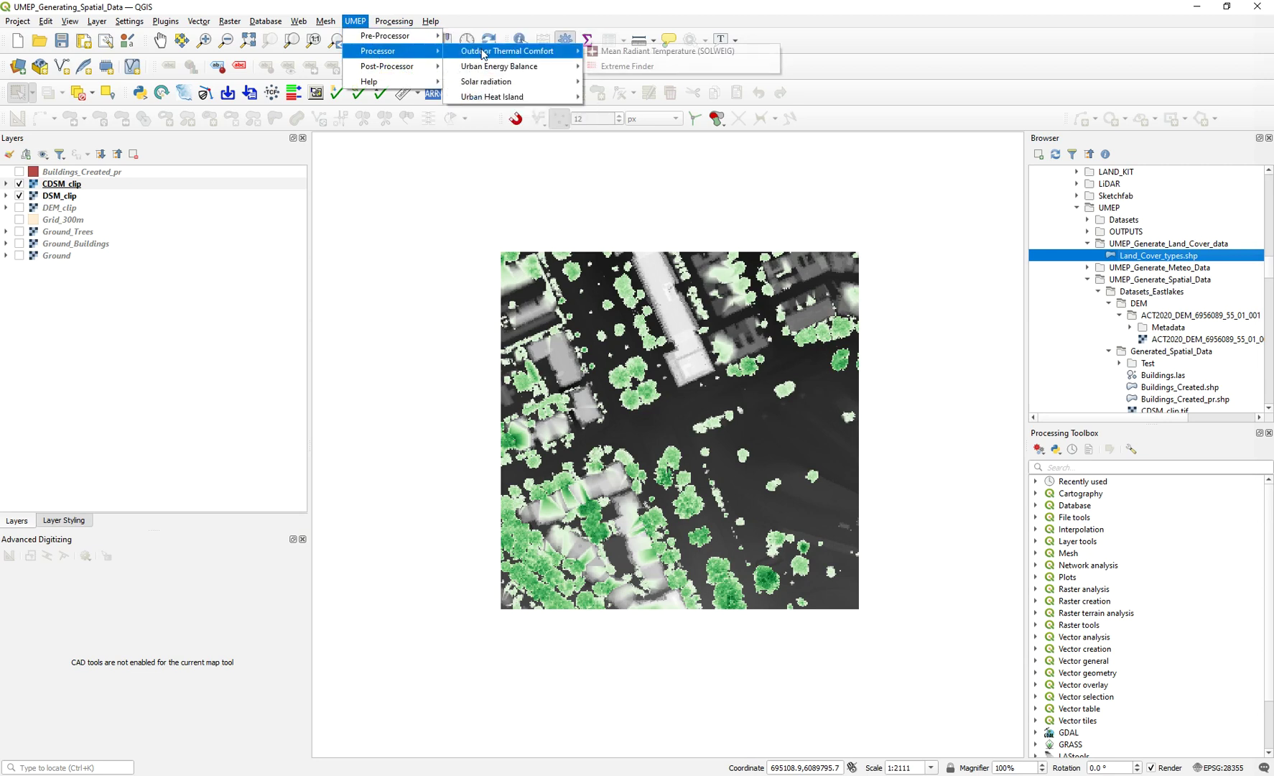
{"action": "left_click", "coordinate": [647, 52]}
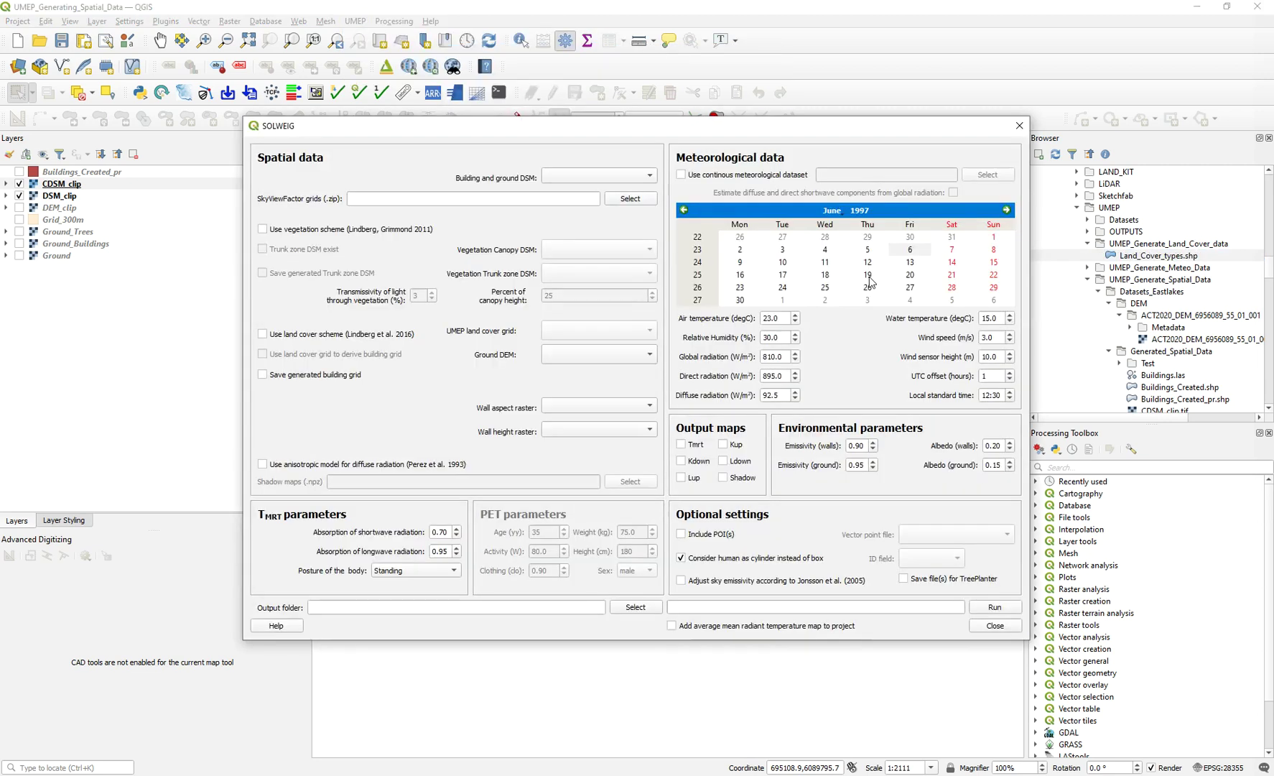
{"action": "left_click_drag", "start_coordinate": [609, 126], "coordinate": [662, 144]}
{"action": "left_click_drag", "start_coordinate": [381, 154], "coordinate": [386, 136]}
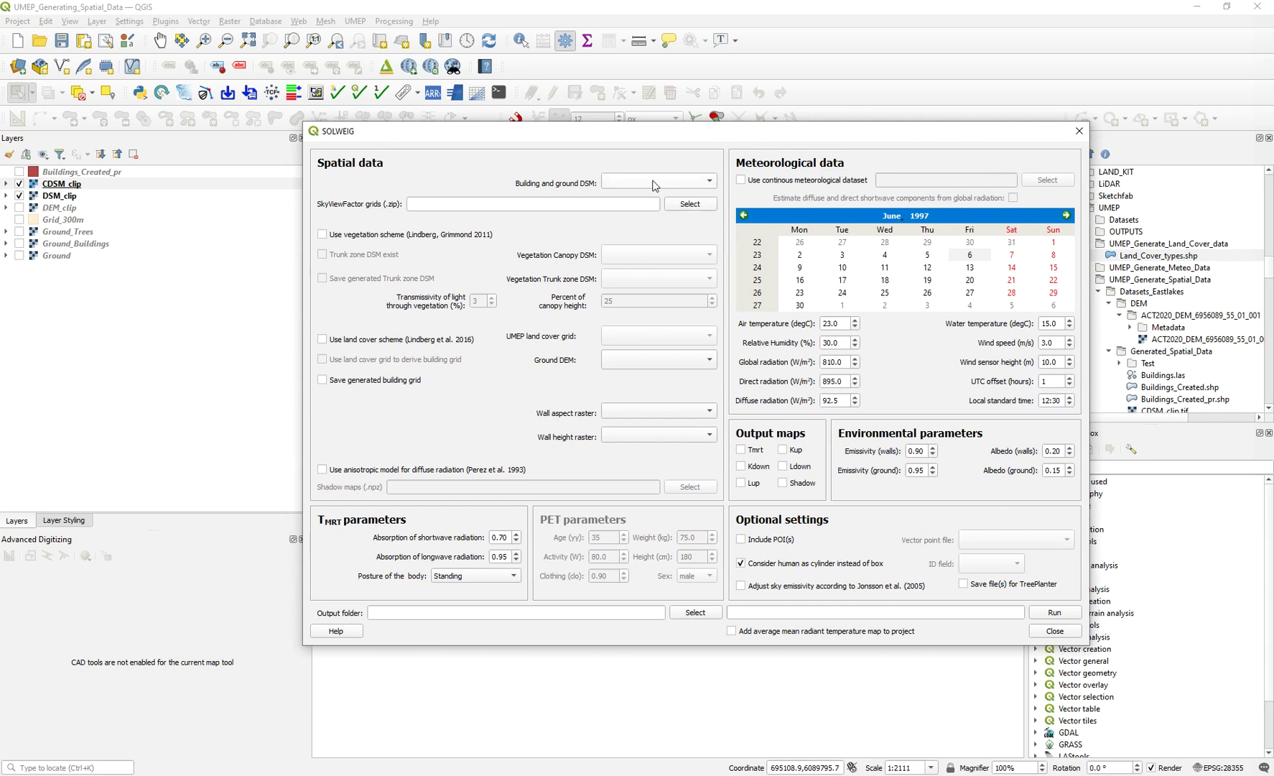
- Look through the rasters offered for building and ground DSM without picking one
{"action": "left_click", "coordinate": [652, 185]}
{"action": "left_click", "coordinate": [551, 169]}
{"action": "left_click", "coordinate": [610, 184]}
{"action": "left_click", "coordinate": [528, 170]}
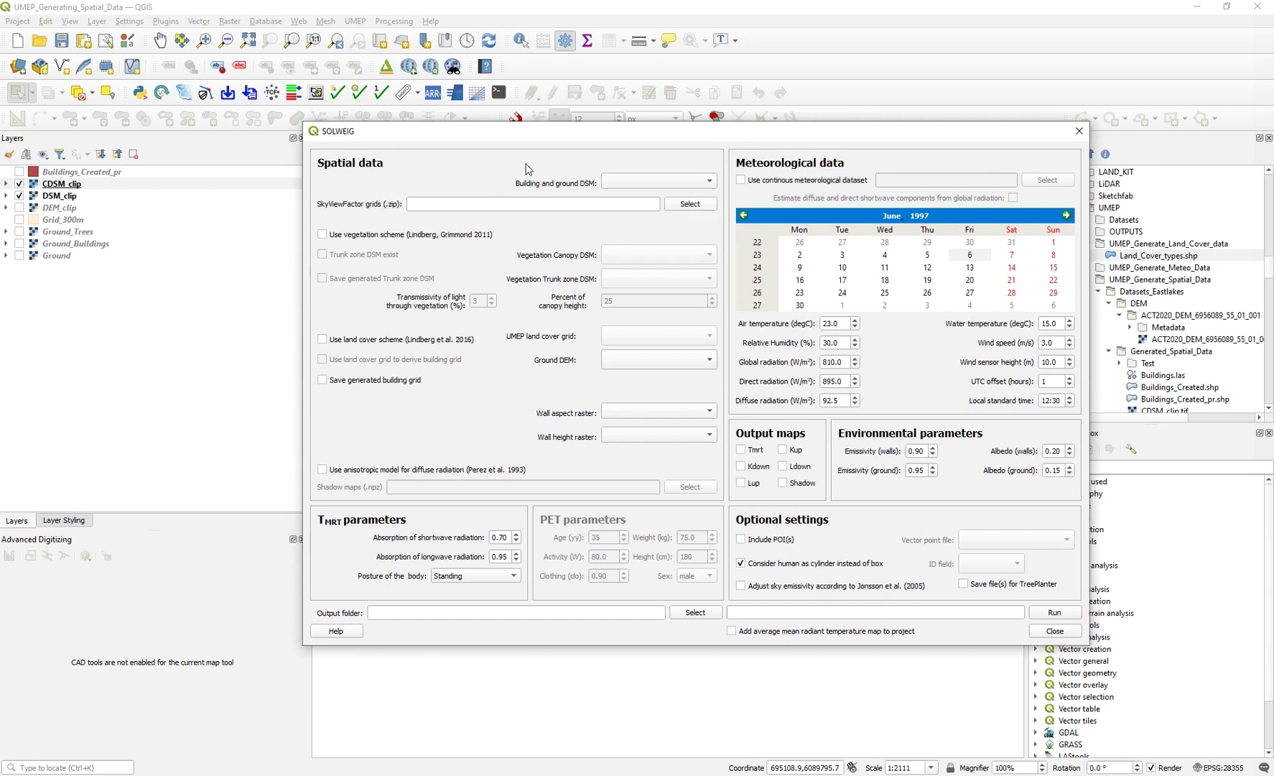
{"action": "left_click", "coordinate": [607, 182]}
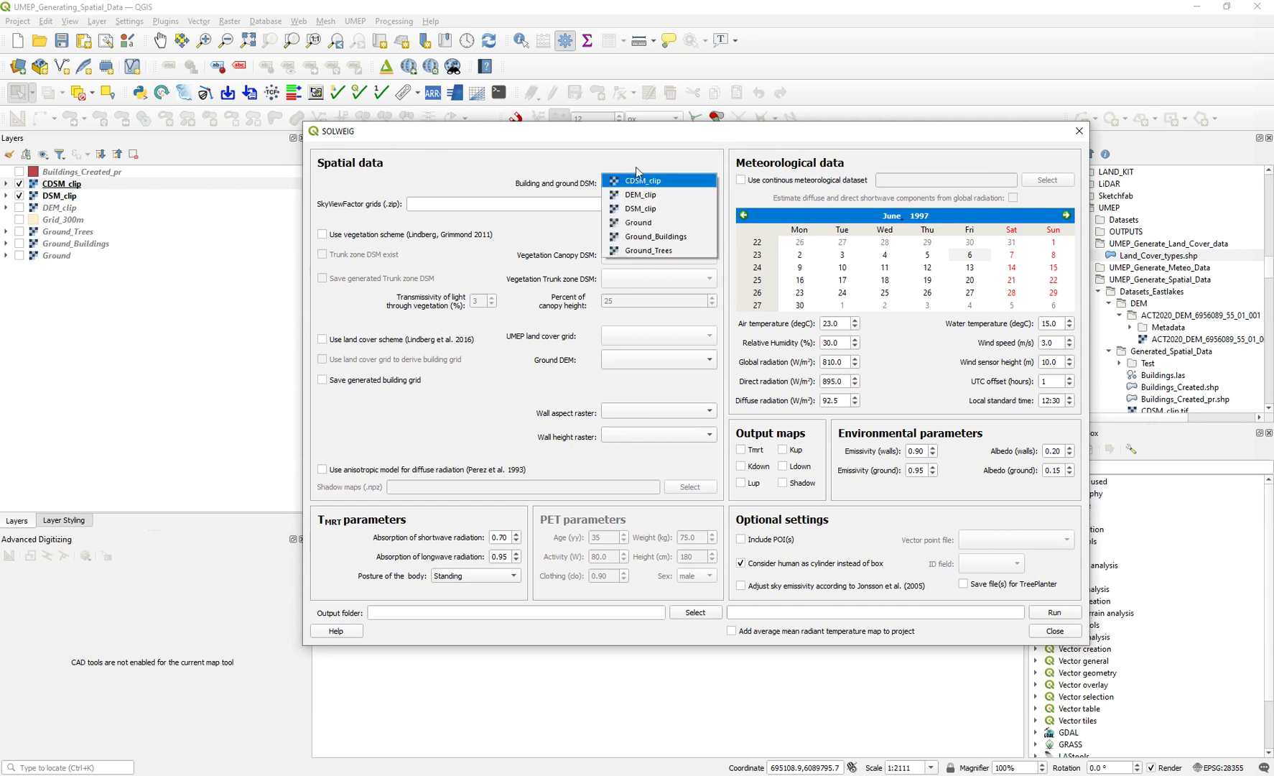
{"action": "left_click", "coordinate": [529, 193]}
{"action": "left_click", "coordinate": [608, 184]}
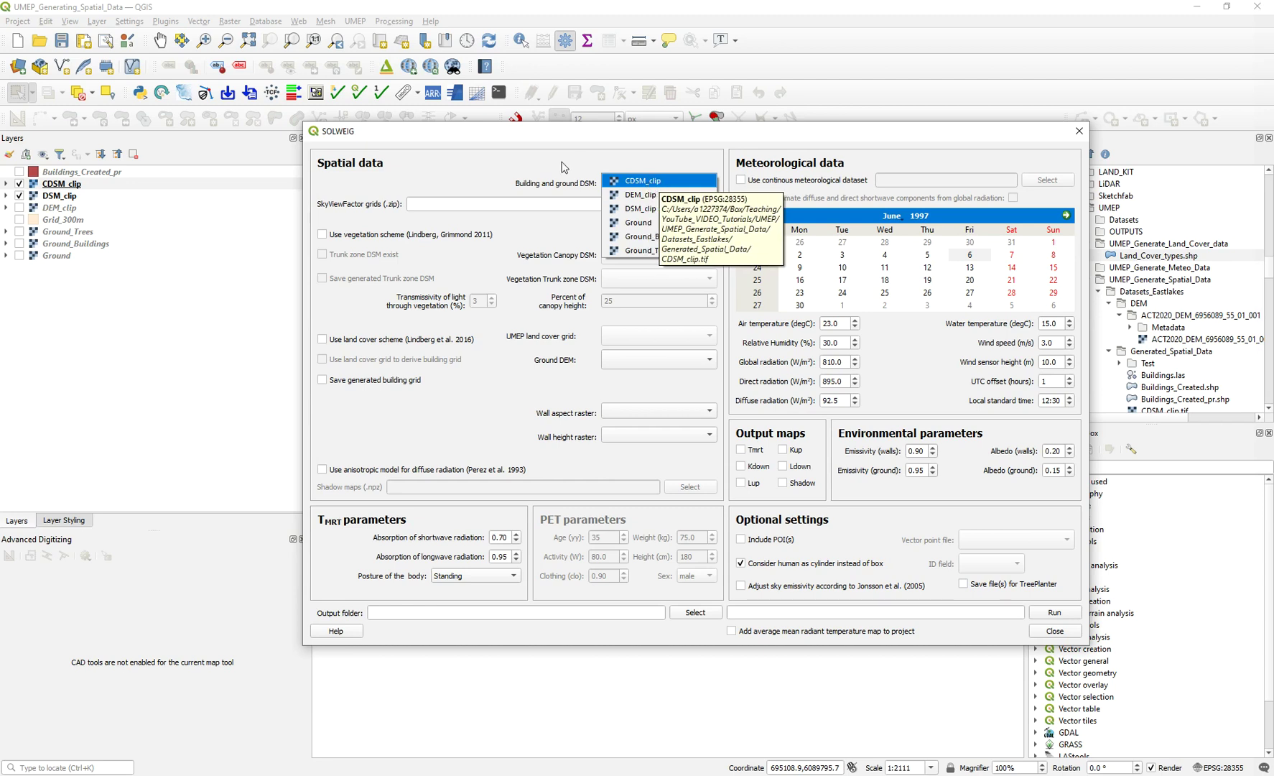
{"action": "left_click", "coordinate": [527, 191]}
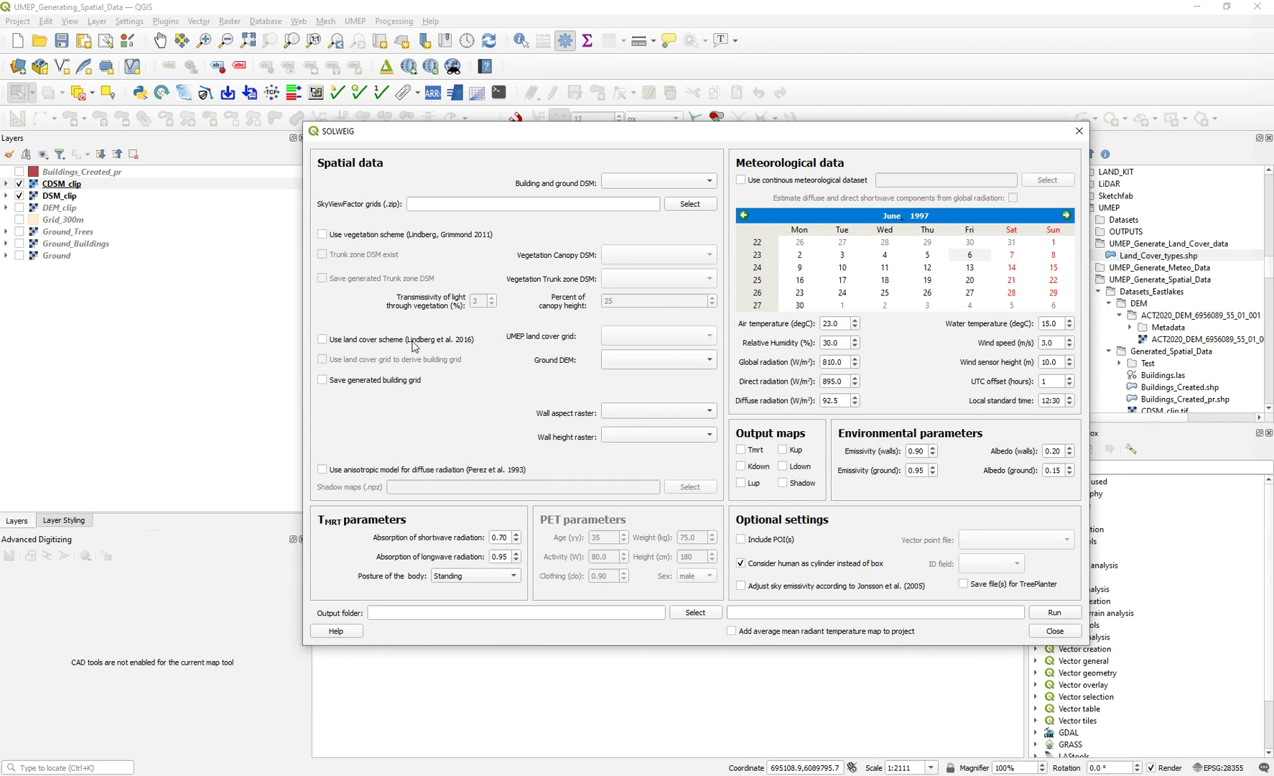
- Try the land cover scheme option, then close SOLWEIG without running it
{"action": "left_click", "coordinate": [322, 340]}
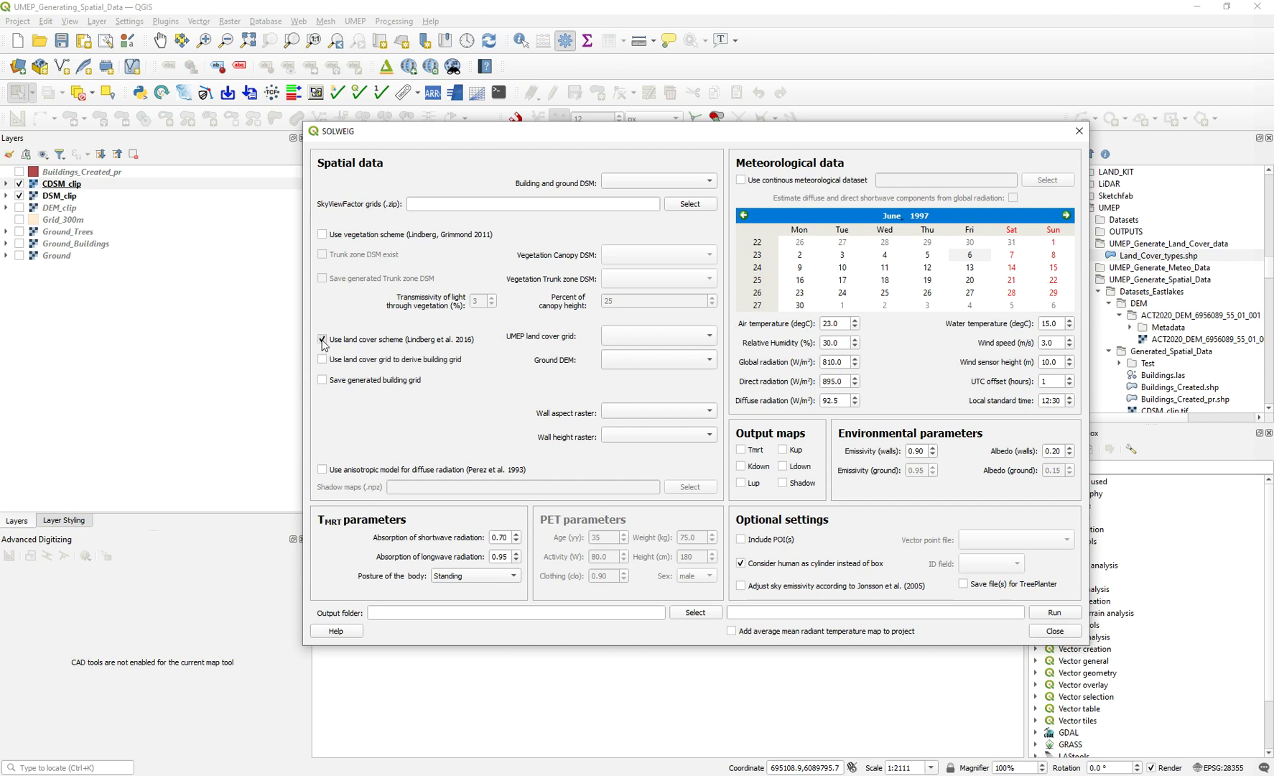
{"action": "left_click", "coordinate": [325, 344]}
{"action": "left_click", "coordinate": [324, 346]}
{"action": "left_click", "coordinate": [323, 340]}
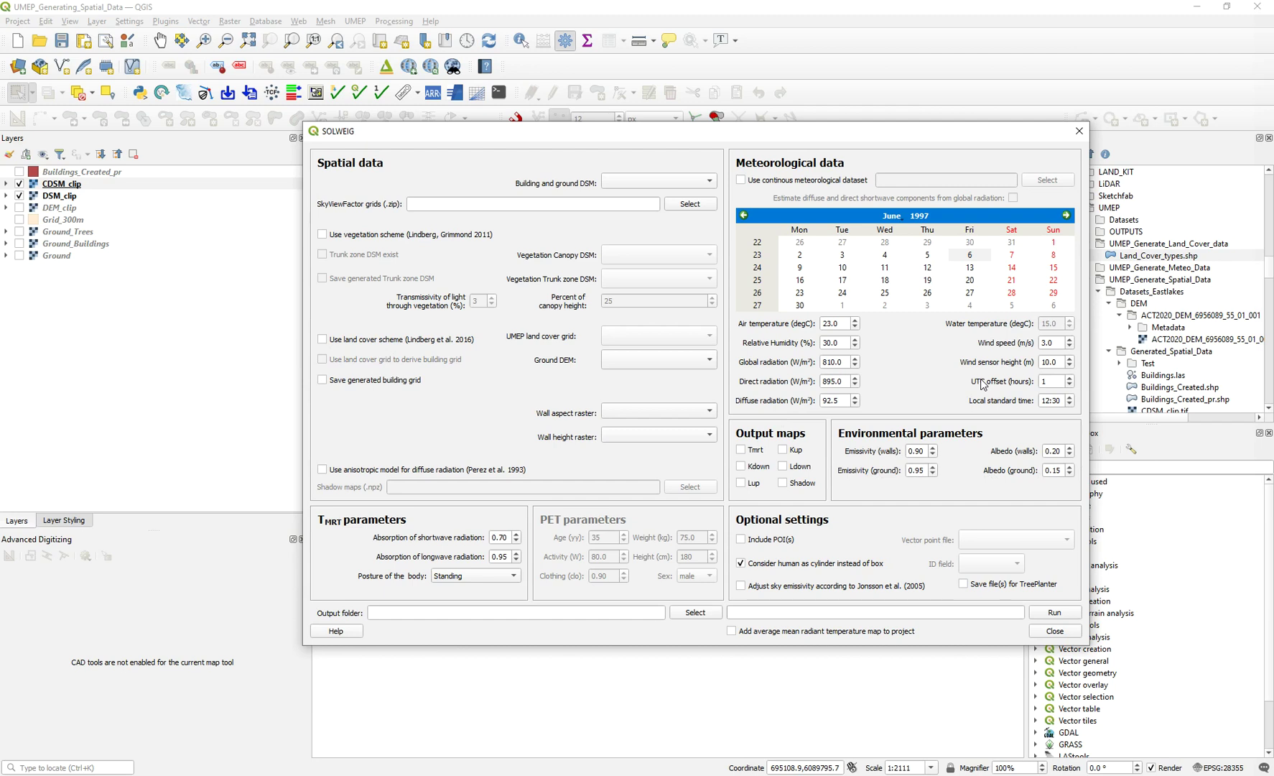
{"action": "left_click", "coordinate": [1078, 132]}
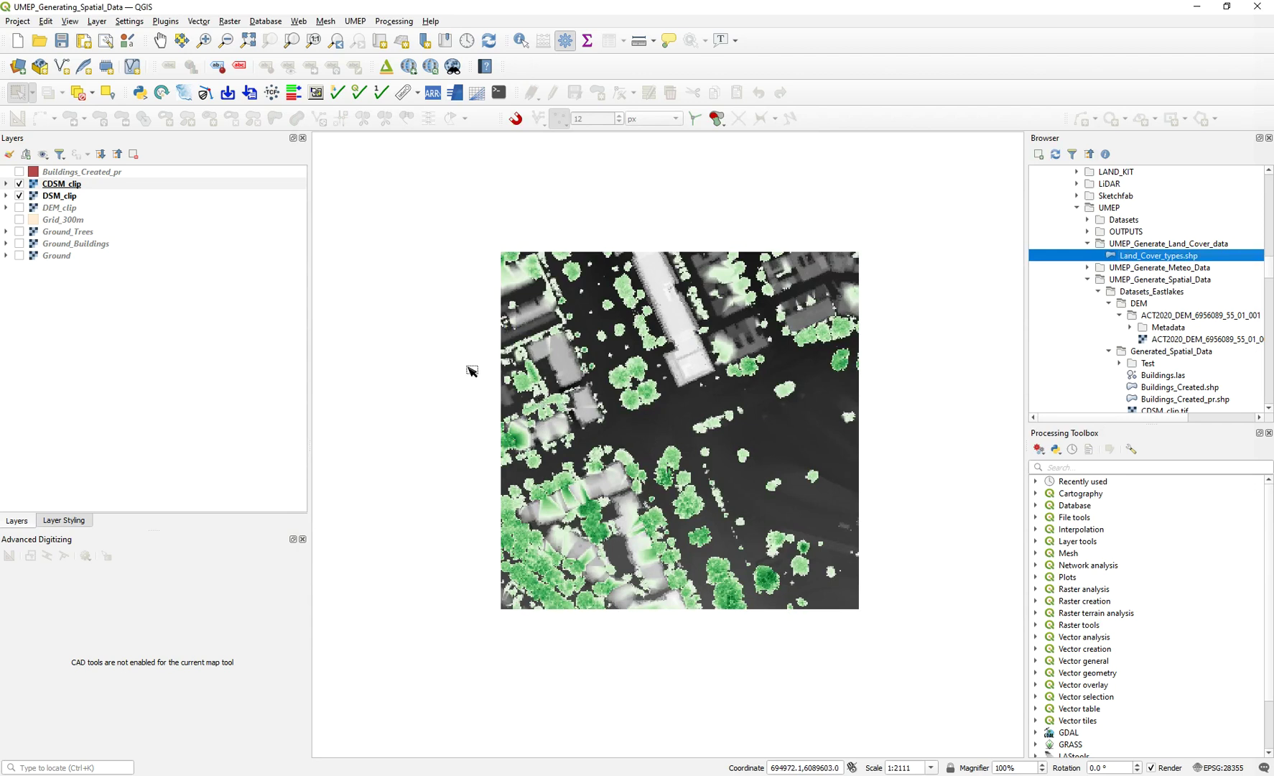
- Toggle CDSM_clip, DSM_clip and DEM_clip visibility to compare canopy, surface and terrain
{"action": "left_click", "coordinate": [19, 185]}
{"action": "left_click", "coordinate": [20, 196]}
{"action": "left_click", "coordinate": [19, 208]}
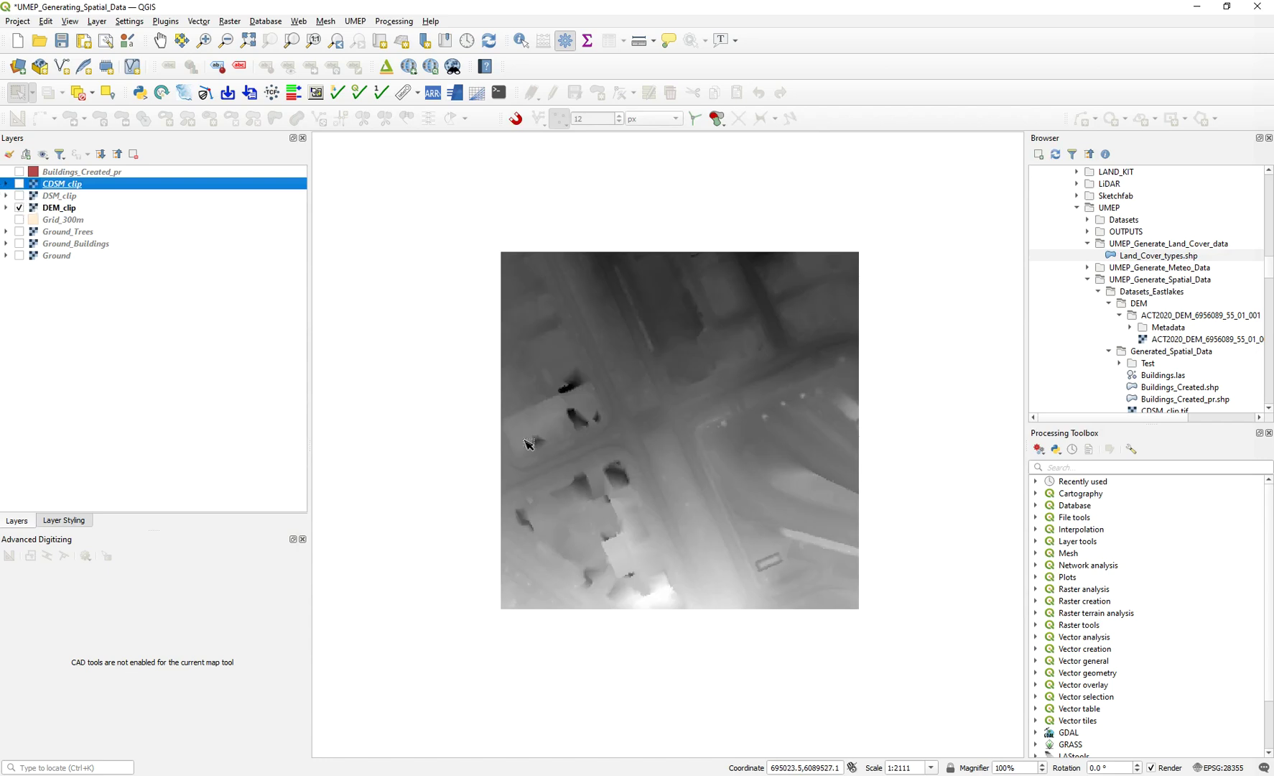
{"action": "left_click", "coordinate": [19, 196]}
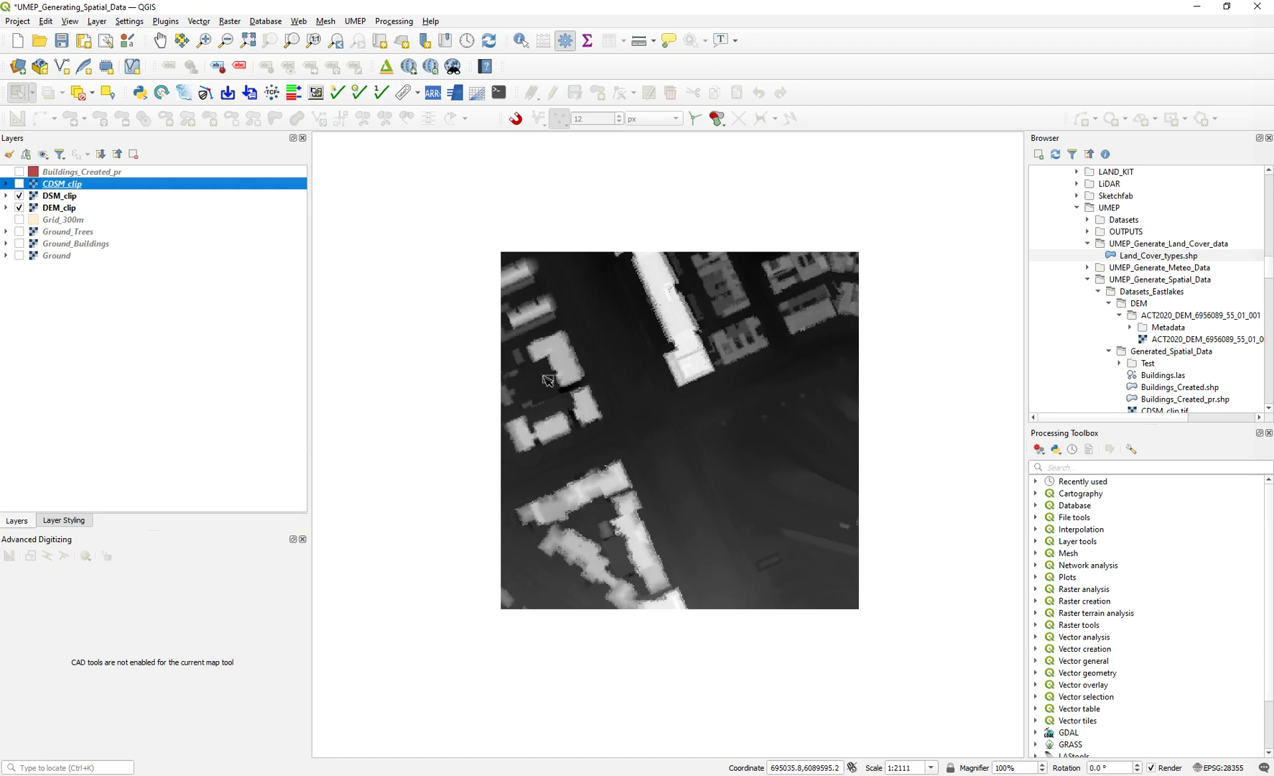
{"action": "left_click", "coordinate": [52, 196]}
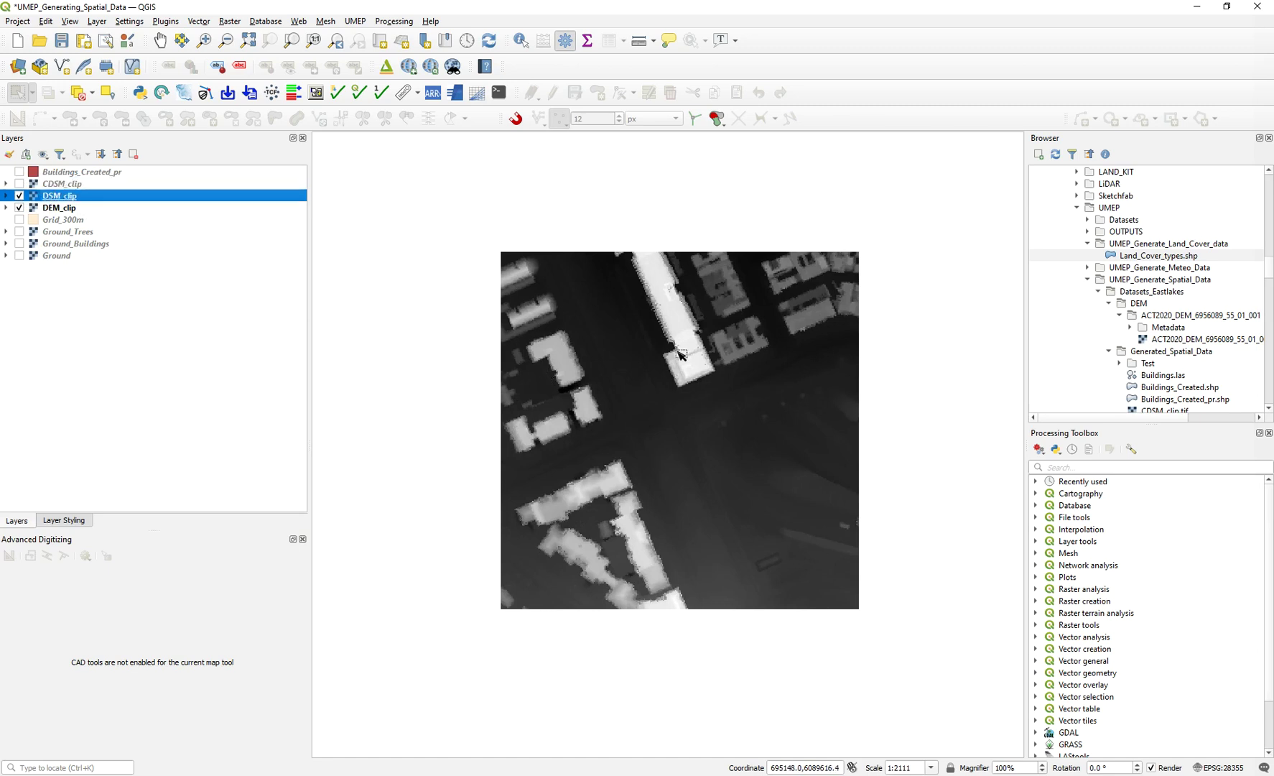
{"action": "left_click", "coordinate": [19, 184]}
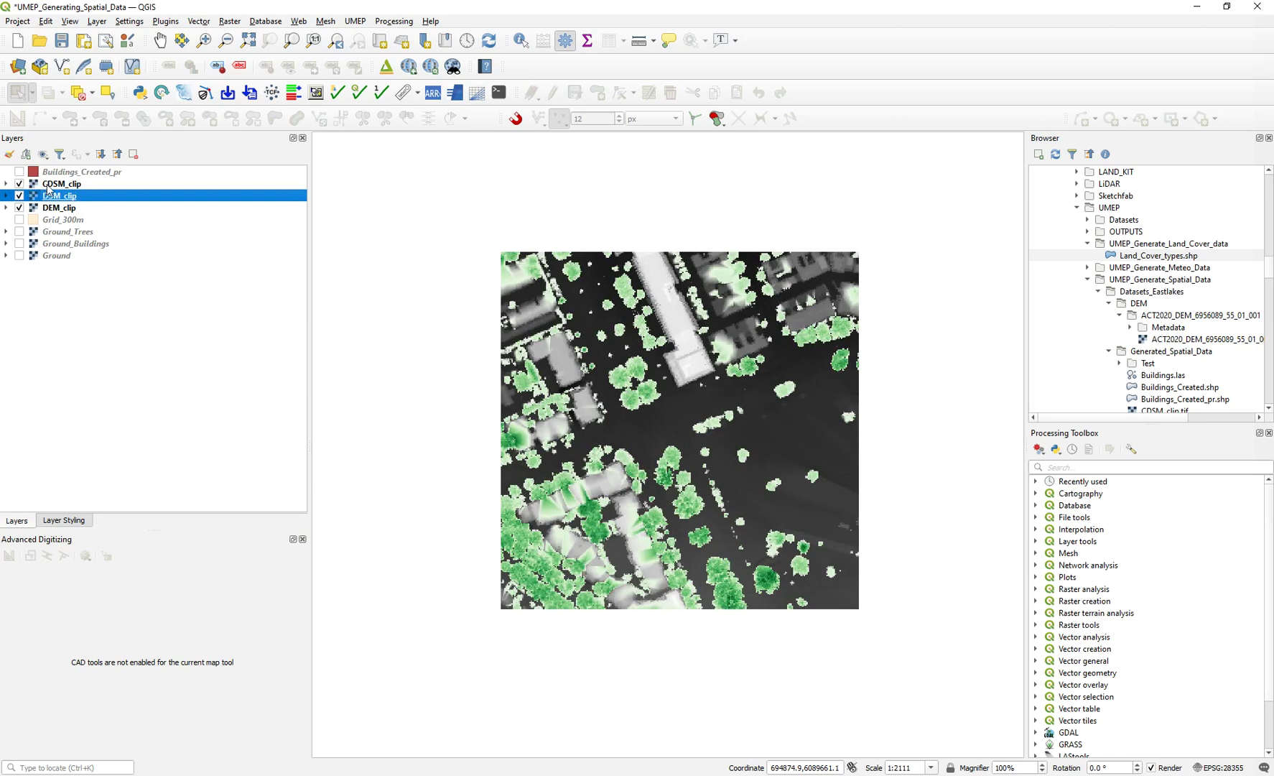
{"action": "left_click", "coordinate": [20, 195]}
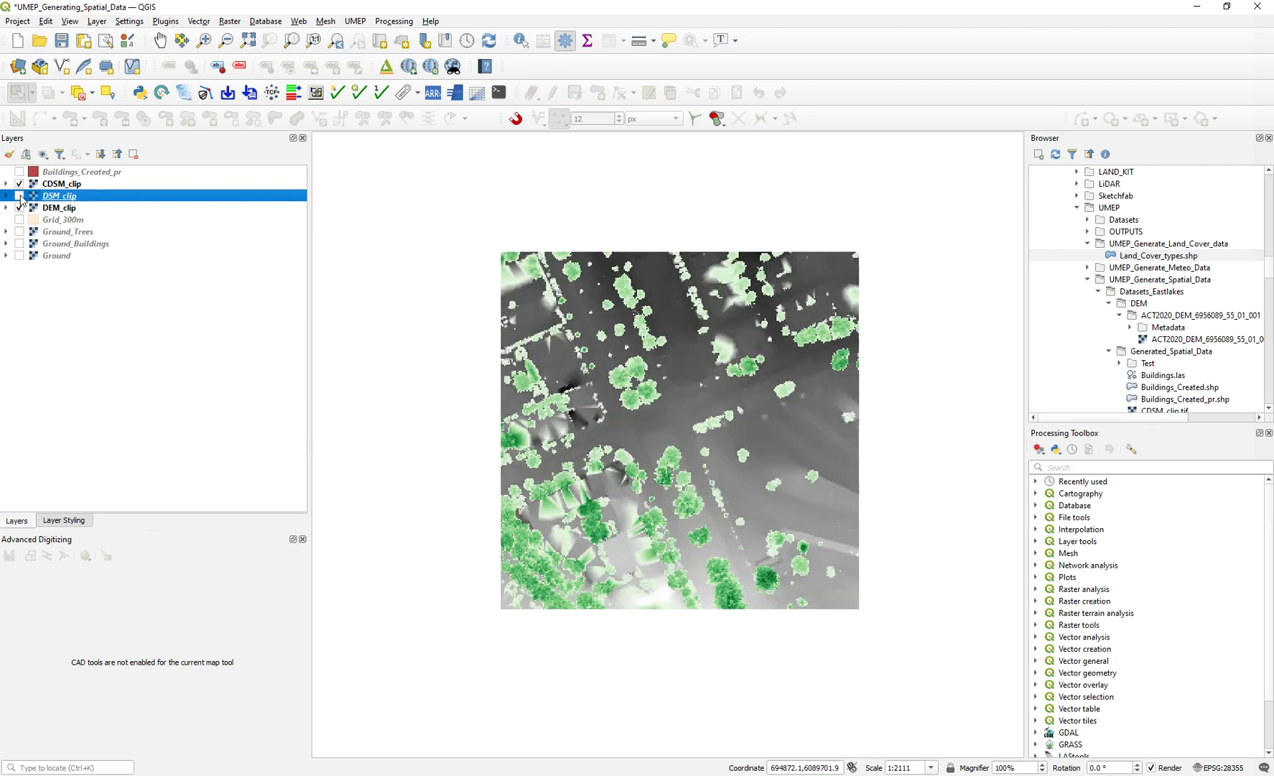
{"action": "left_click", "coordinate": [20, 208]}
- Turn DSM_clip and DEM_clip back on, select DEM_clip and show Buildings_Created_pr footprints
{"action": "scroll", "coordinate": [666, 395], "scroll_direction": "up", "scroll_amount": 1}
{"action": "scroll", "coordinate": [666, 395], "scroll_direction": "down", "scroll_amount": 1}
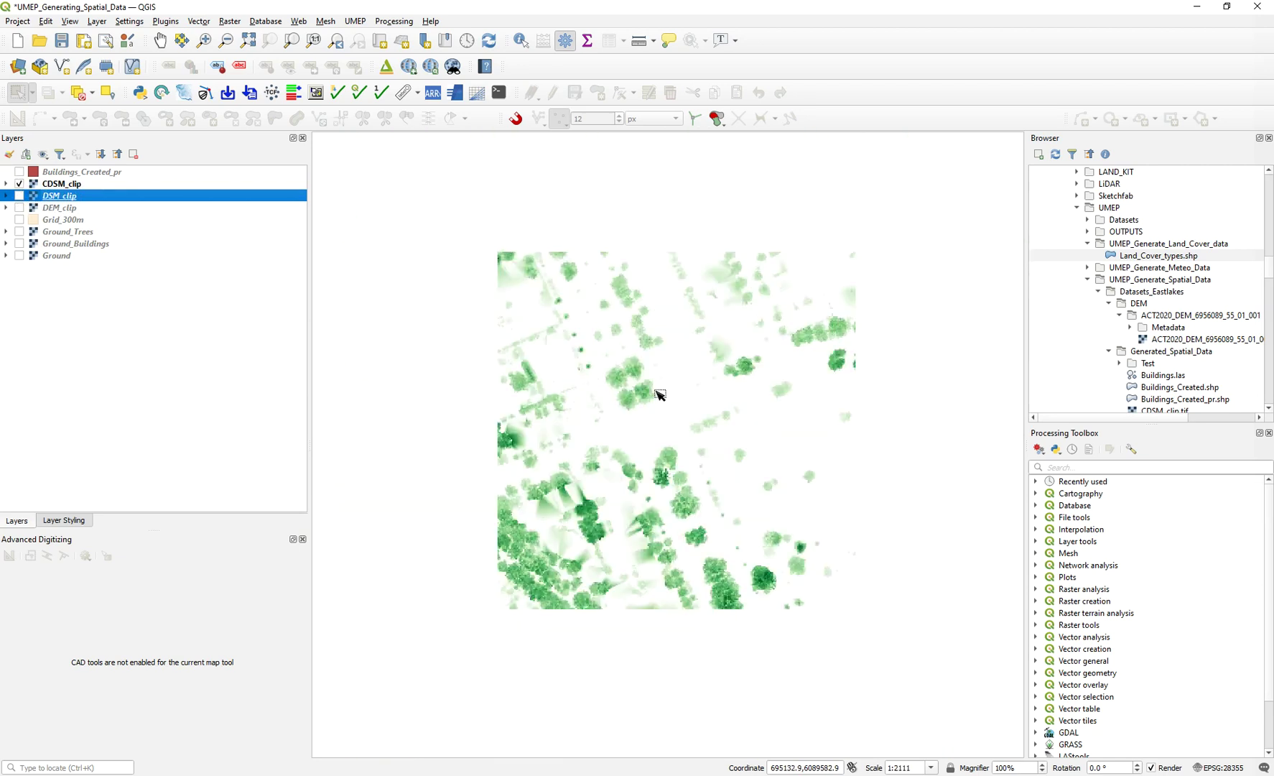
{"action": "left_click", "coordinate": [19, 196]}
{"action": "left_click", "coordinate": [19, 208]}
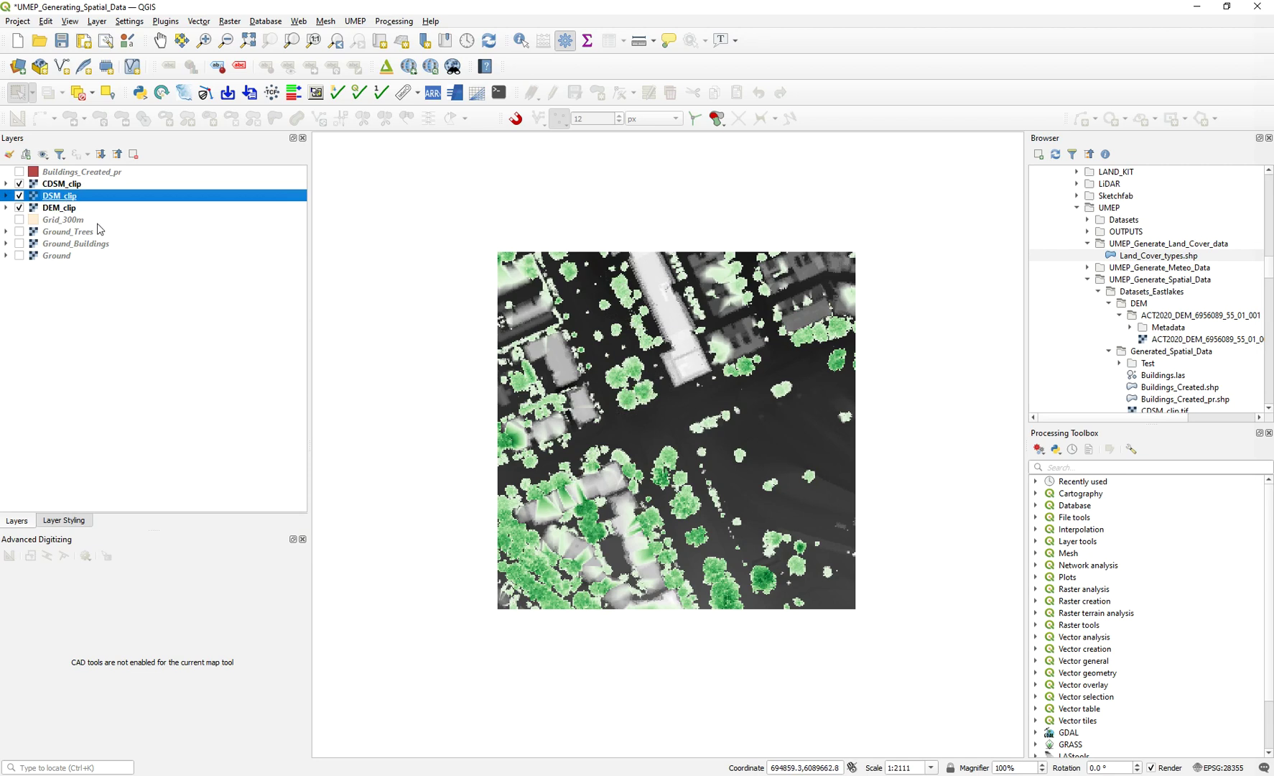
{"action": "left_click", "coordinate": [57, 208]}
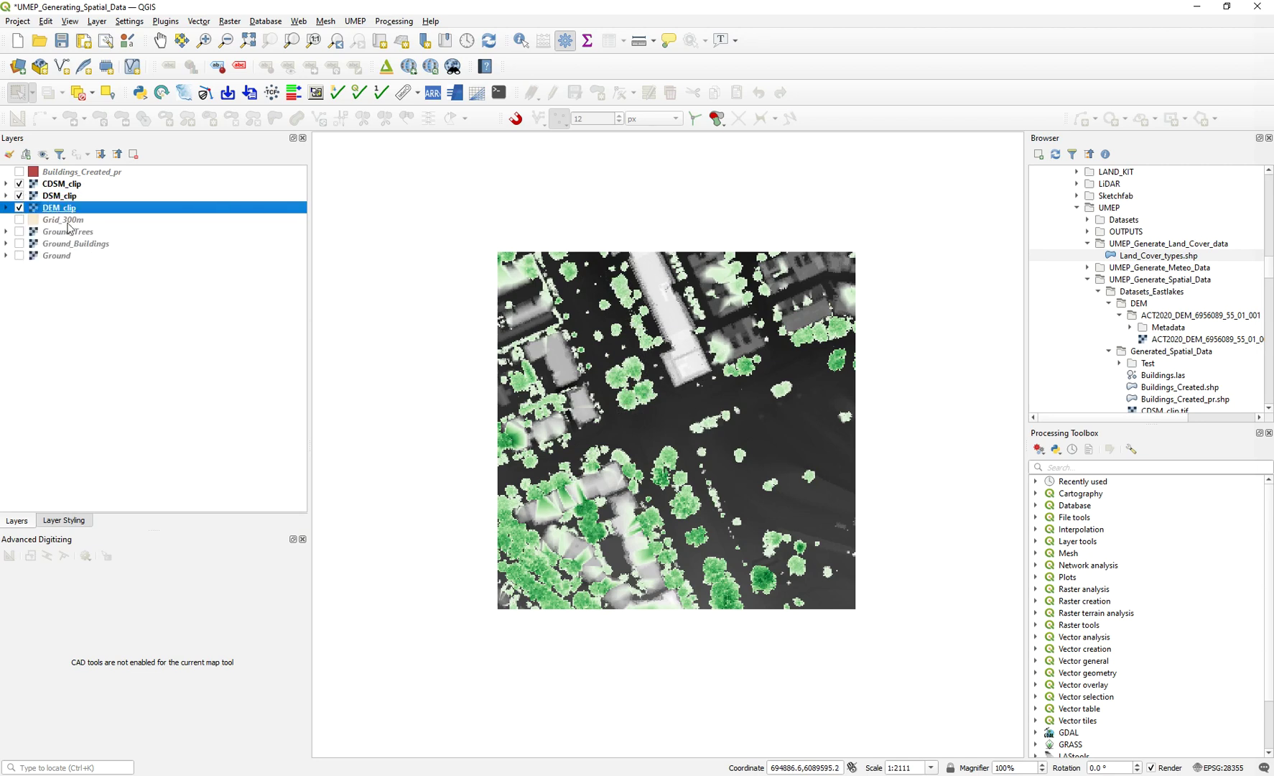
{"action": "left_click", "coordinate": [19, 172]}
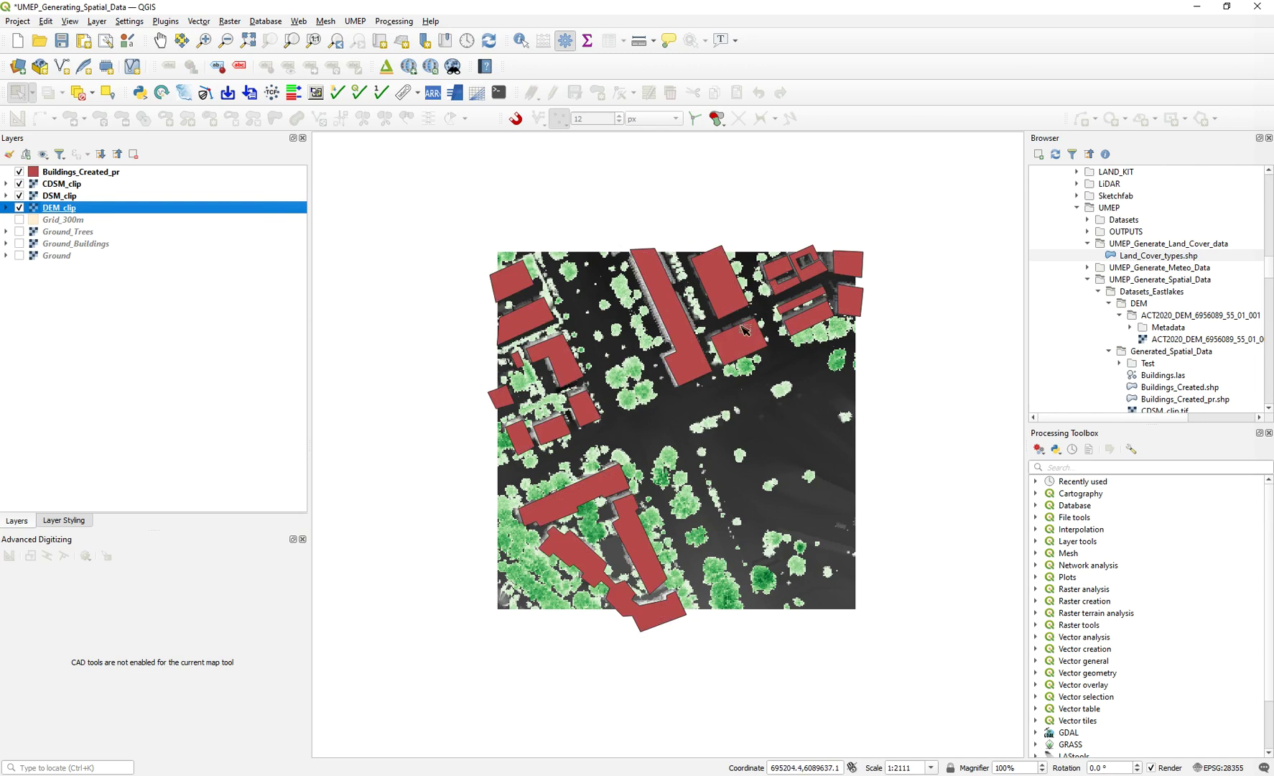
- Hide CDSM_clip and DSM_clip so the footprints sit over DEM_clip, then zoom around
{"action": "left_click", "coordinate": [19, 184]}
{"action": "left_click", "coordinate": [19, 196]}
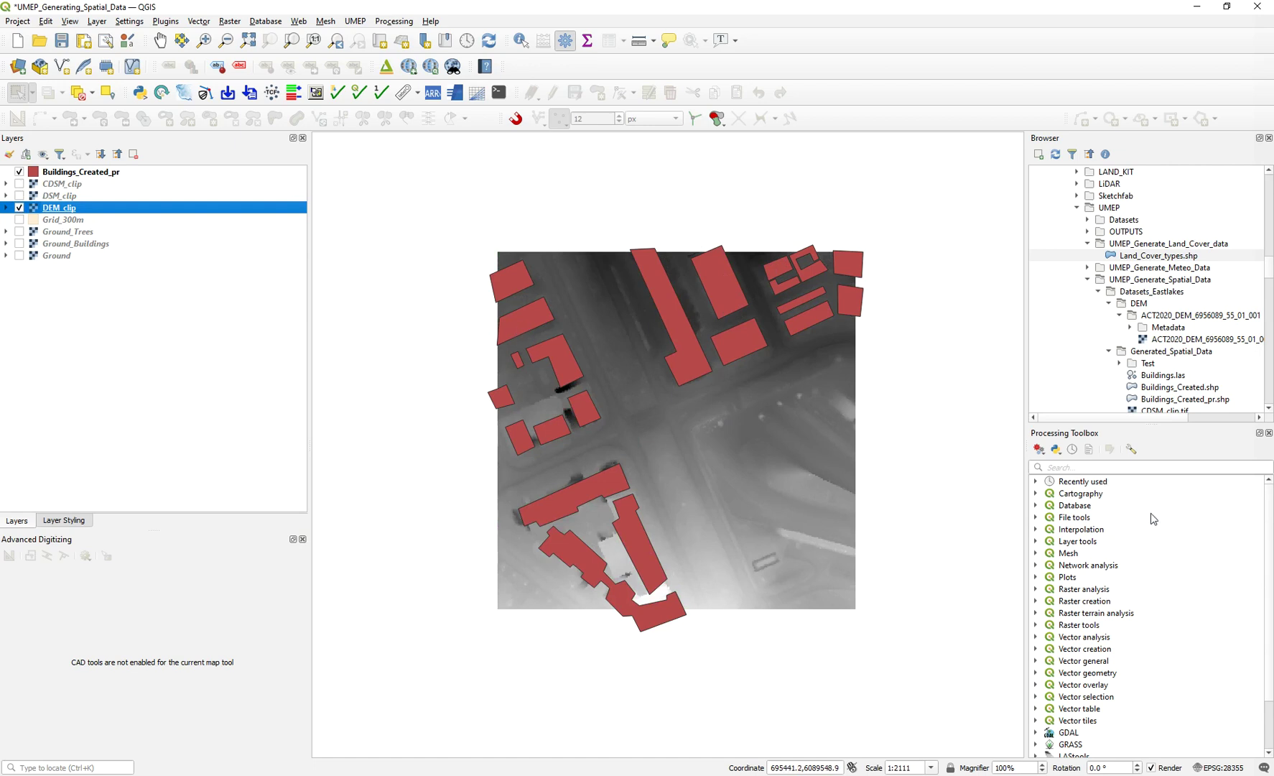
{"action": "scroll", "coordinate": [506, 327], "scroll_direction": "up", "scroll_amount": 1}
{"action": "scroll", "coordinate": [506, 329], "scroll_direction": "down", "scroll_amount": 2}
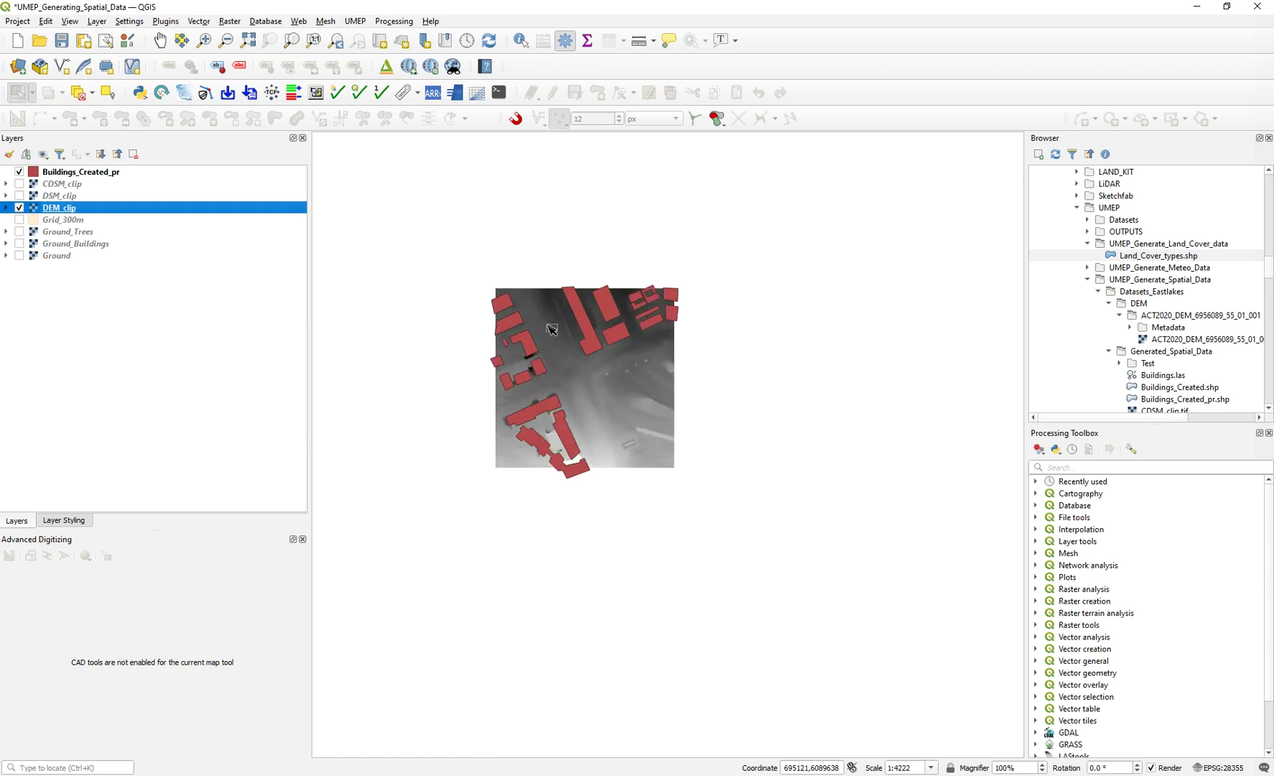
{"action": "scroll", "coordinate": [510, 331], "scroll_direction": "up", "scroll_amount": 1}
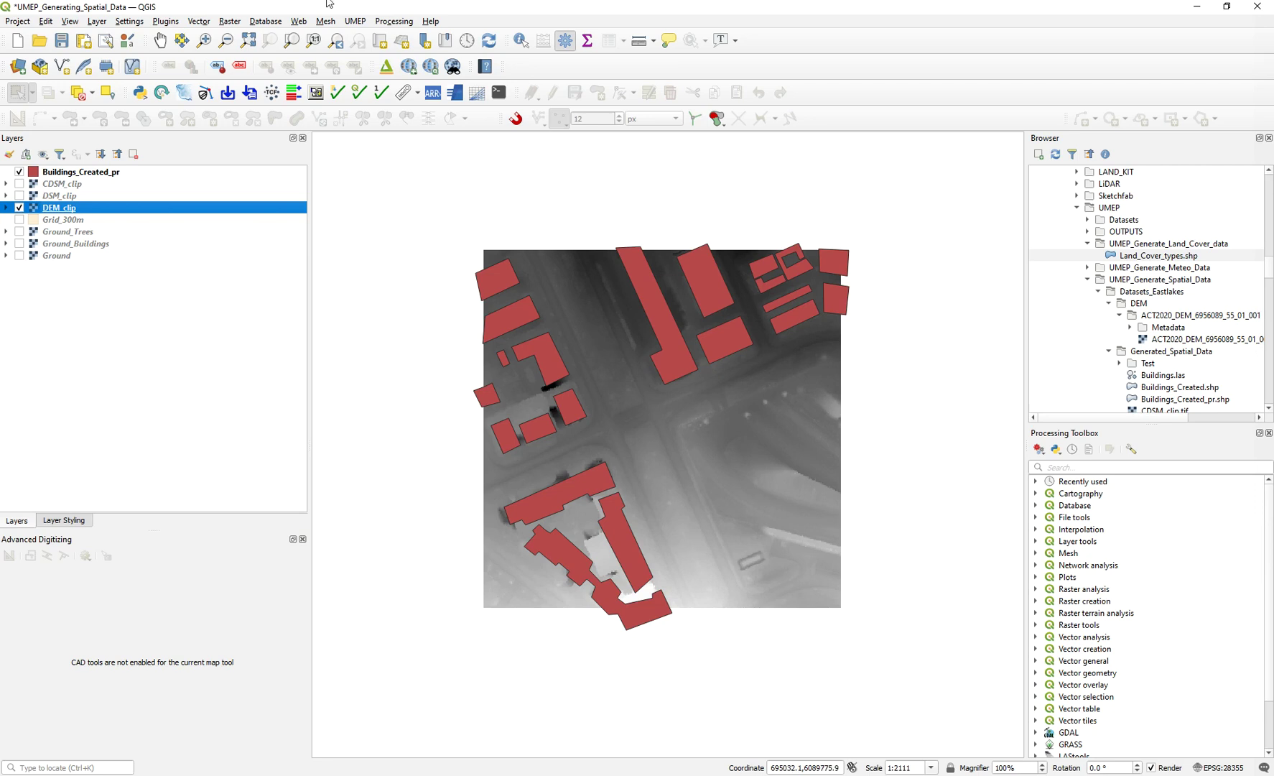
{"action": "left_click", "coordinate": [355, 21]}
{"action": "mouse_move", "coordinate": [394, 21]}
{"action": "mouse_move", "coordinate": [355, 21]}
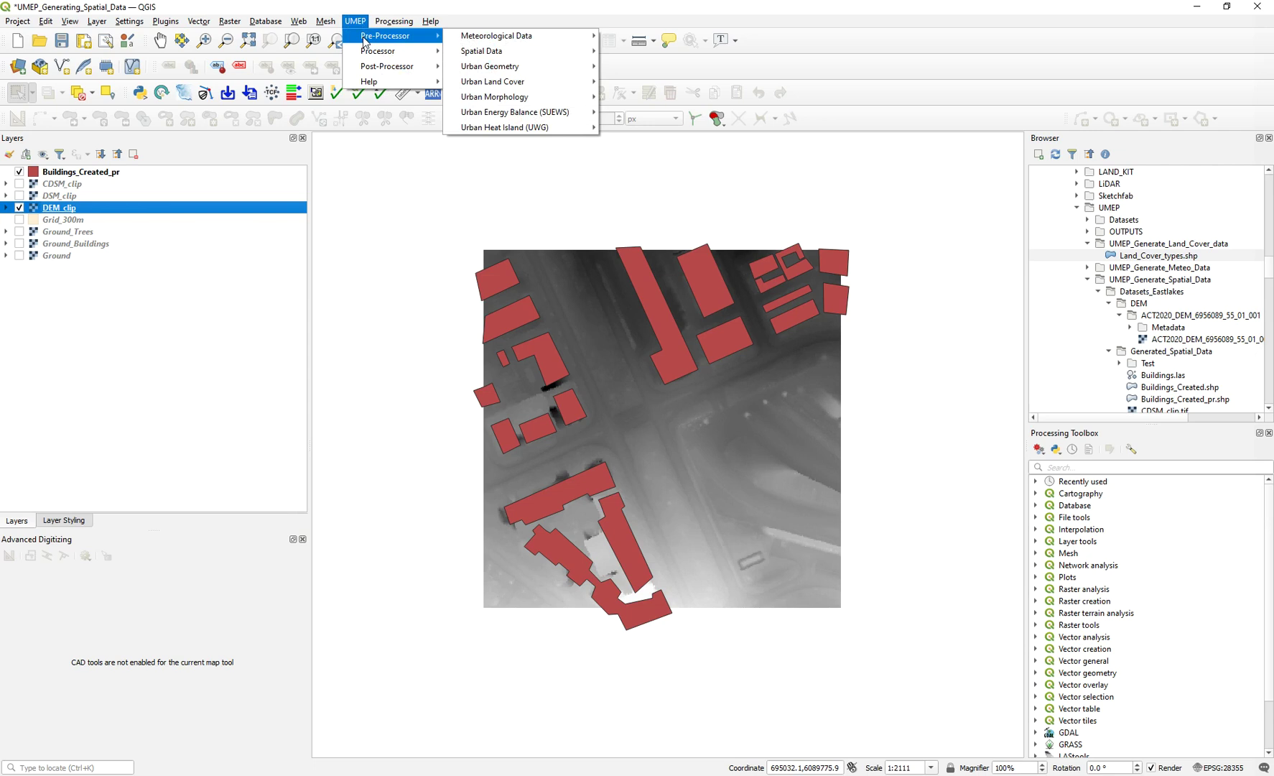
{"action": "left_click", "coordinate": [520, 25]}
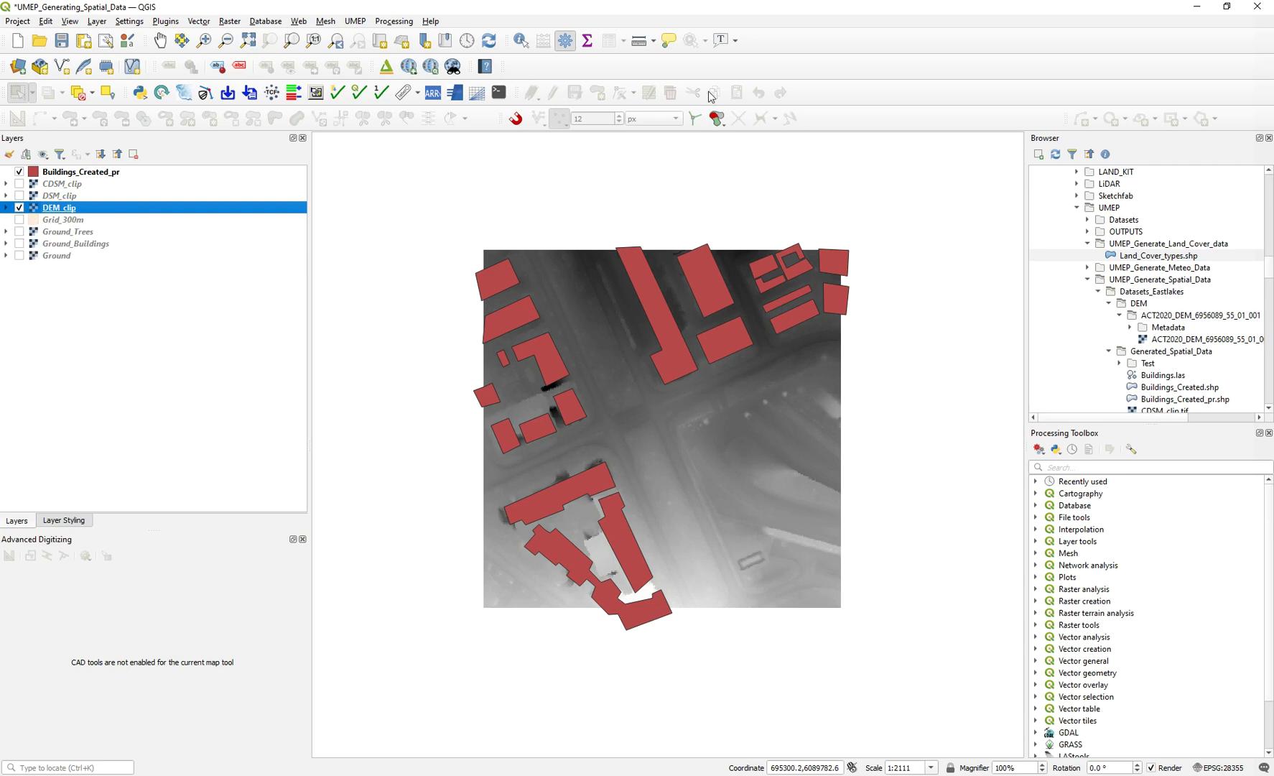
- Check the installed QuickMapServices plugin in the plugin manager and reopen its basemap provider list
{"action": "left_click", "coordinate": [413, 69]}
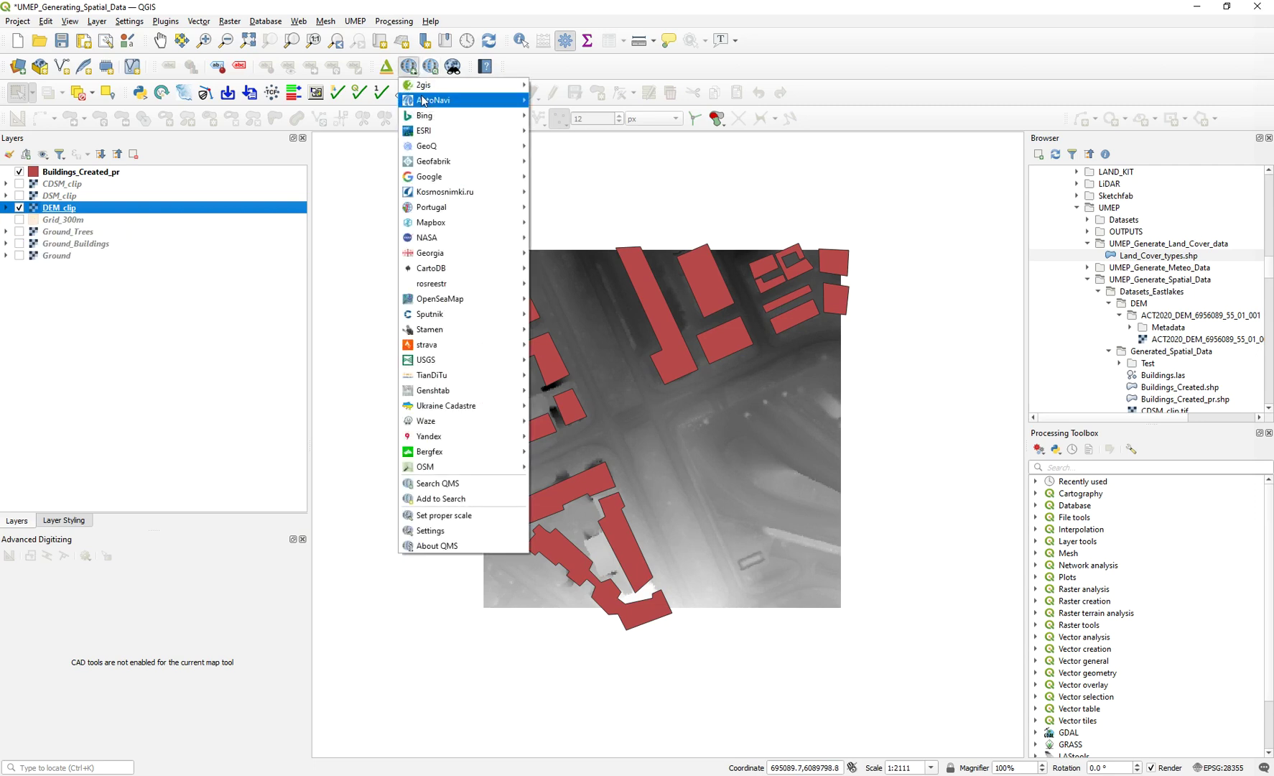
{"action": "mouse_move", "coordinate": [445, 302]}
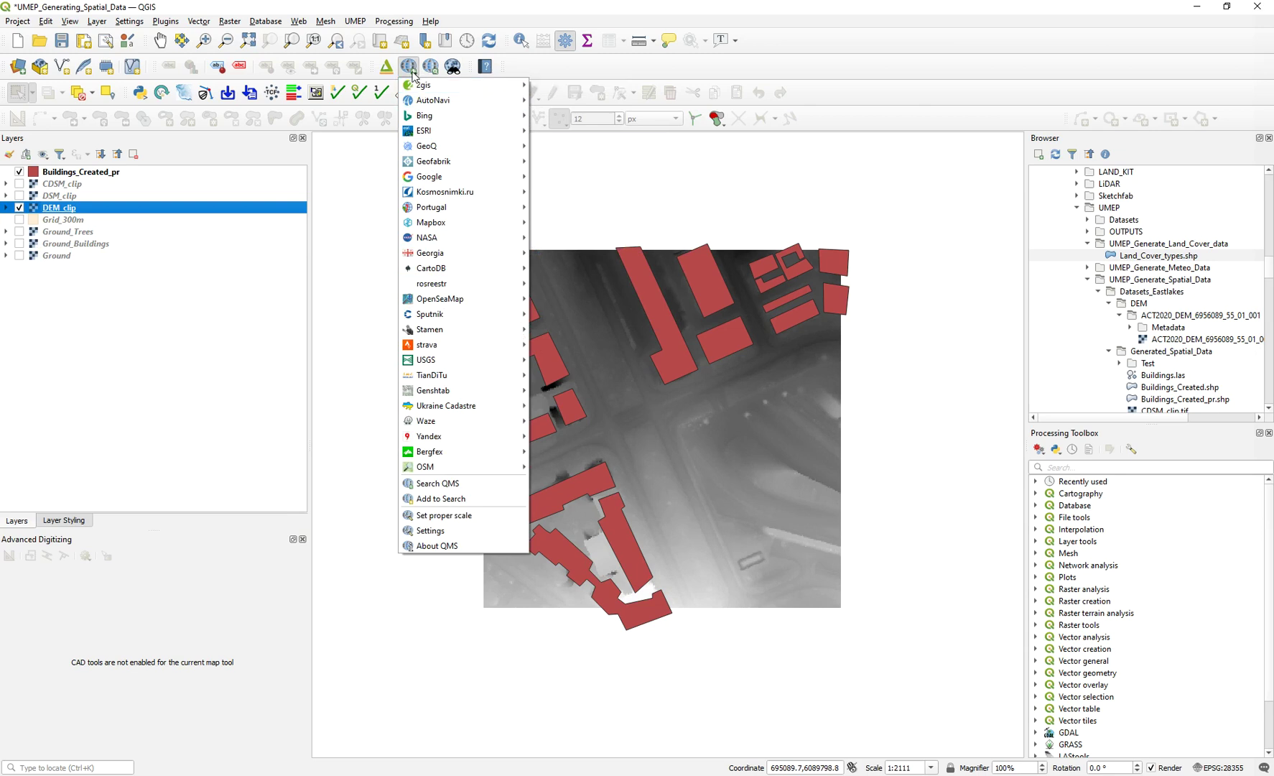
{"action": "left_click", "coordinate": [172, 23]}
{"action": "left_click", "coordinate": [184, 37]}
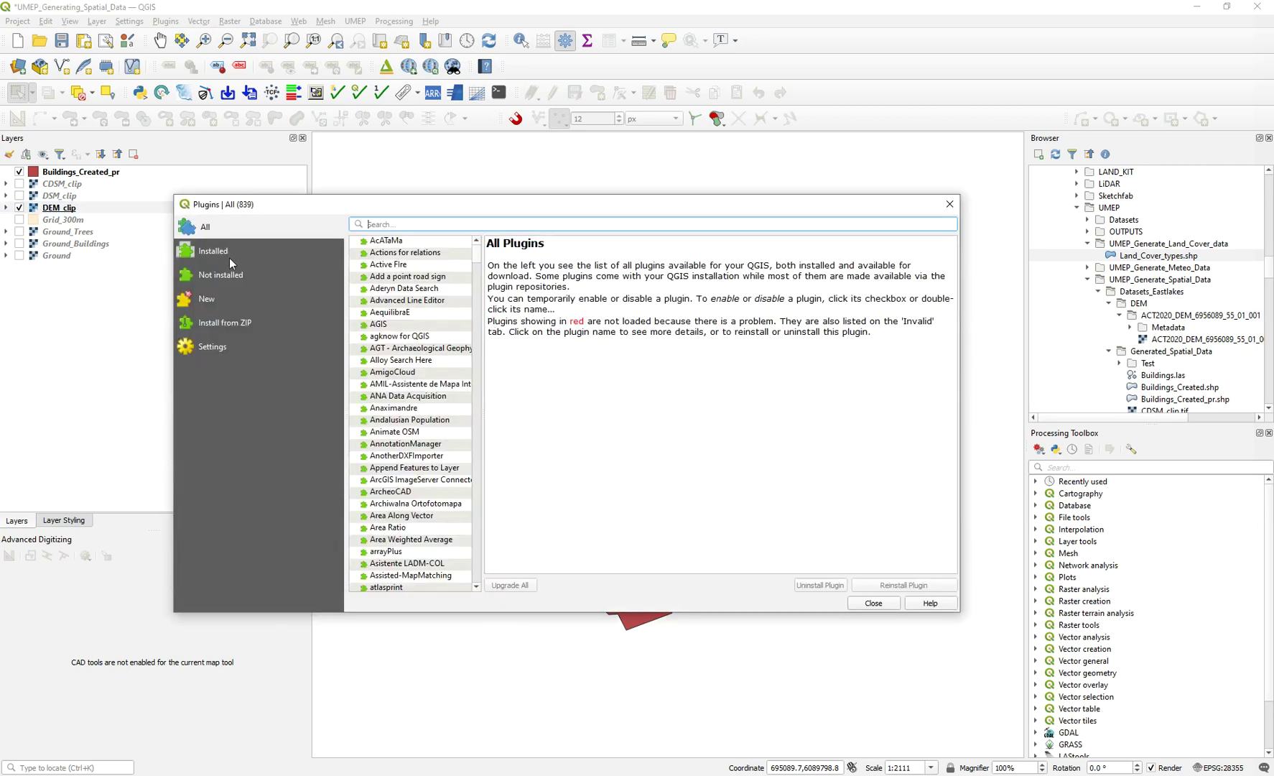
{"action": "left_click", "coordinate": [229, 255]}
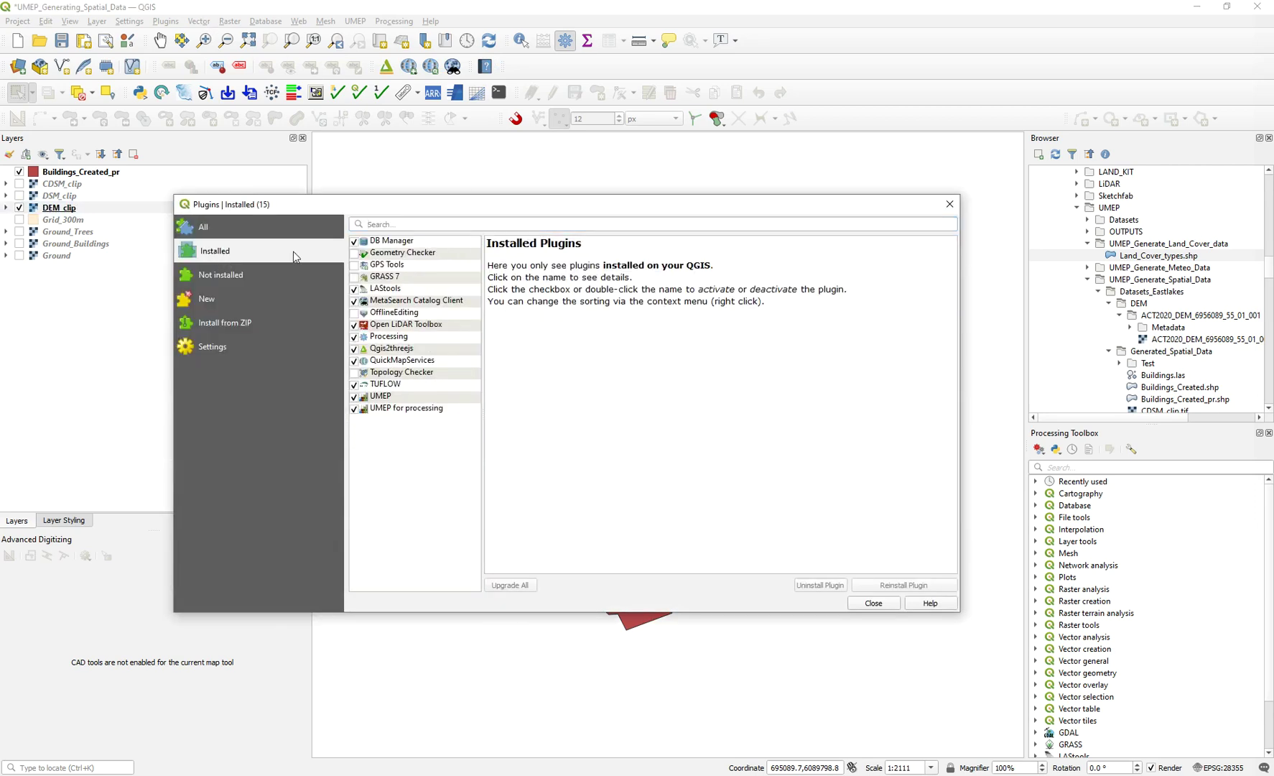
{"action": "left_click", "coordinate": [419, 361]}
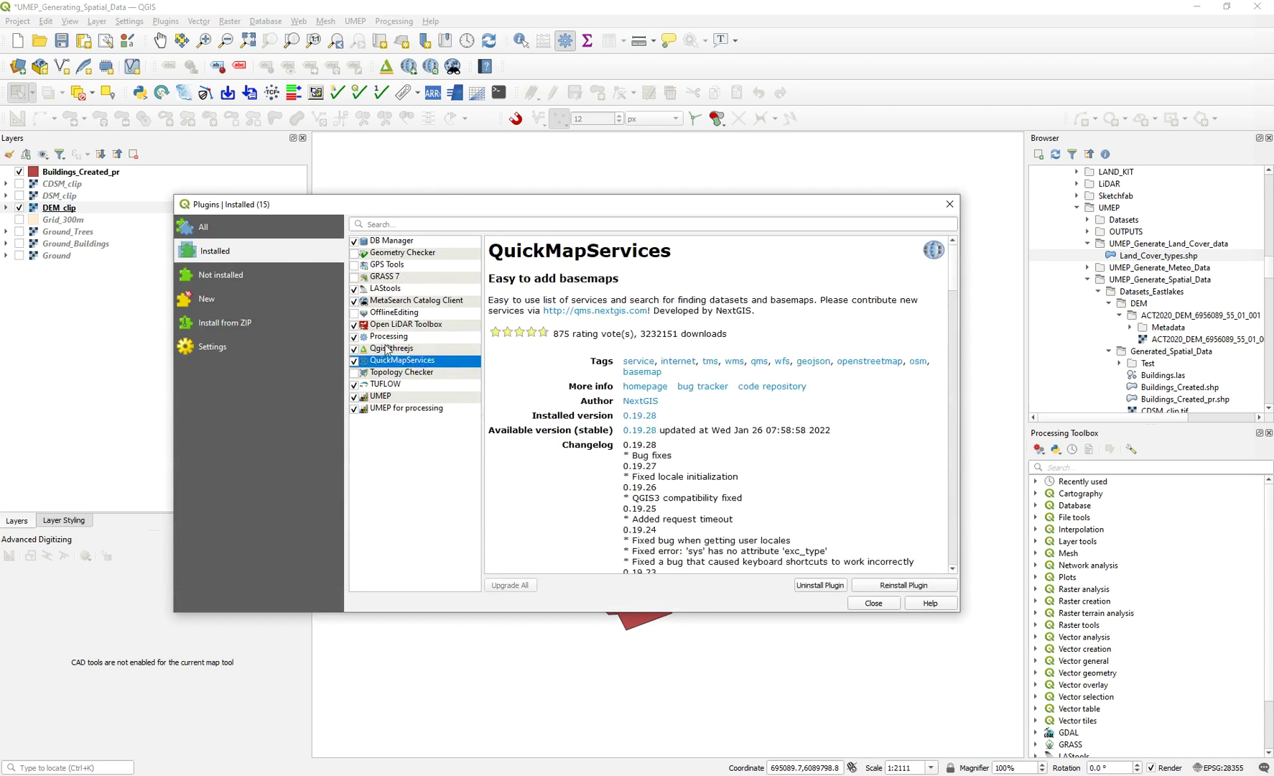
{"action": "left_click", "coordinate": [874, 604]}
{"action": "left_click", "coordinate": [408, 66]}
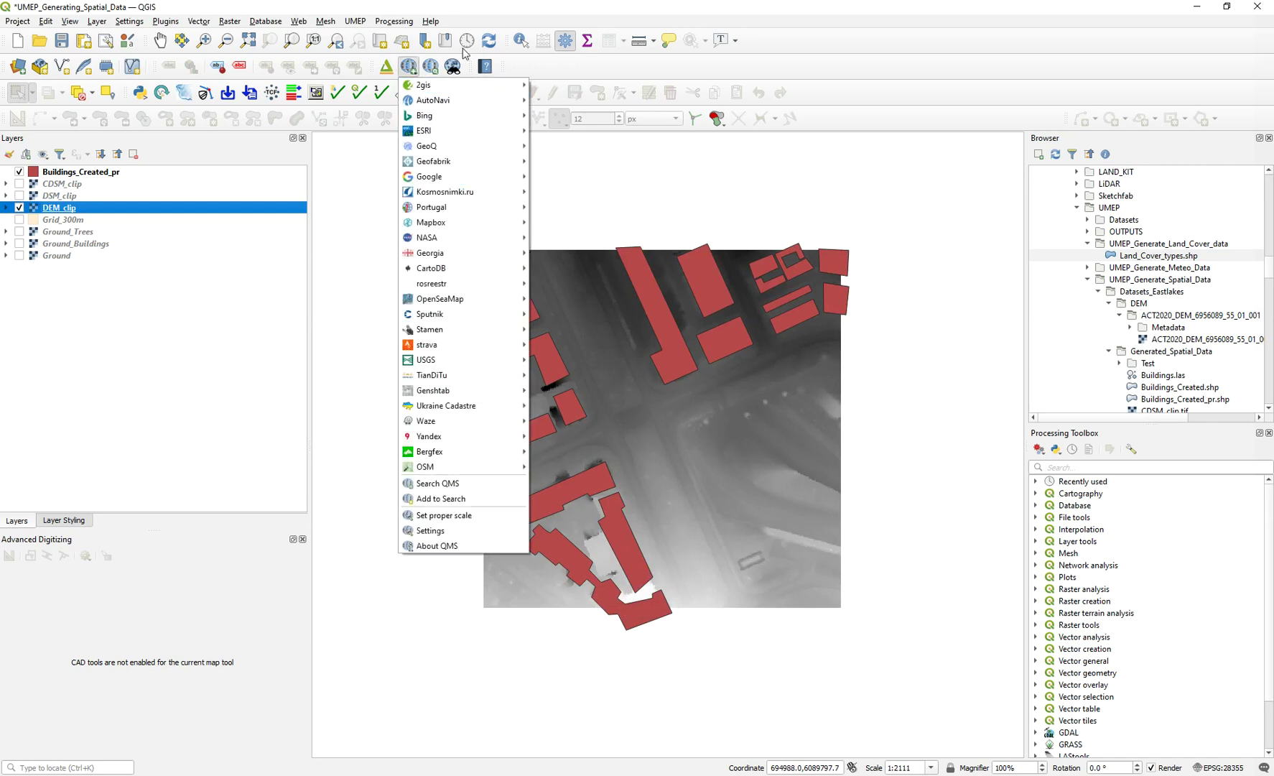
- Inspect the LAStools, Qgis2threejs and SAGA processing provider settings without changing anything
{"action": "left_click", "coordinate": [1133, 450]}
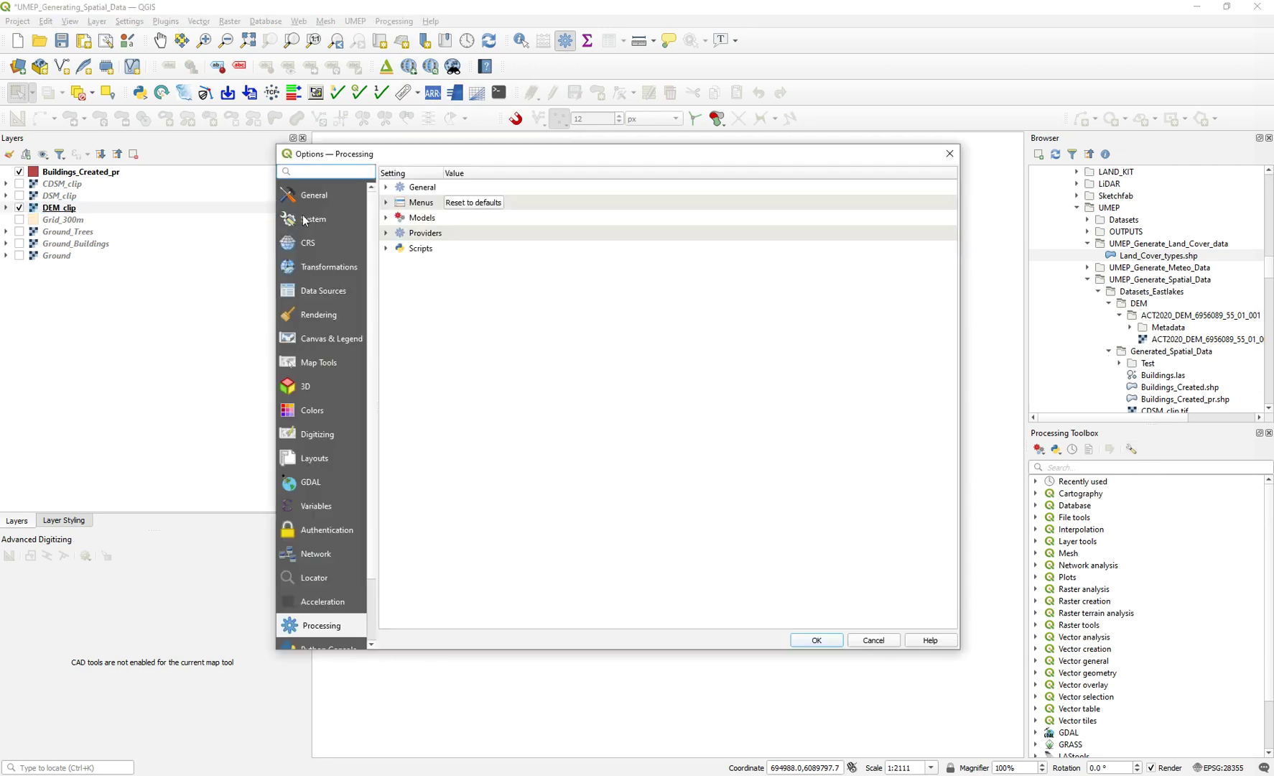
{"action": "left_click", "coordinate": [387, 233]}
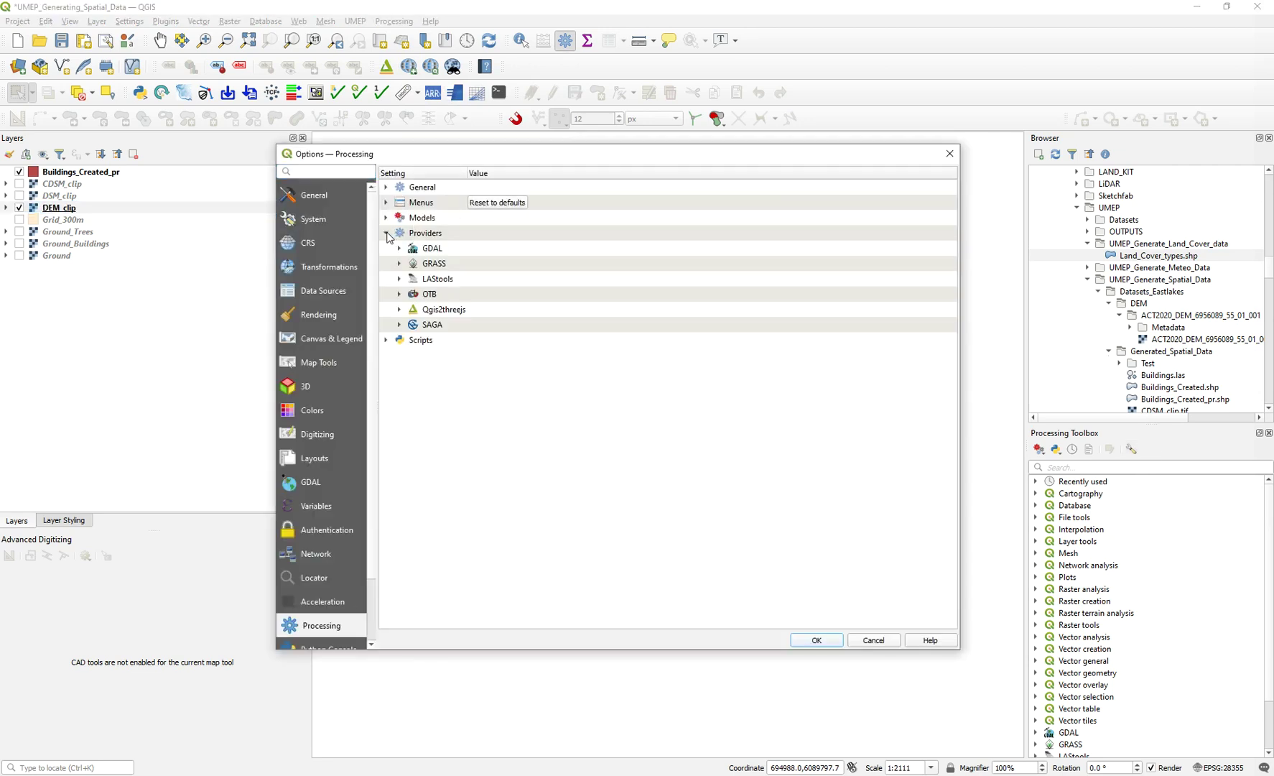
{"action": "left_click", "coordinate": [400, 278]}
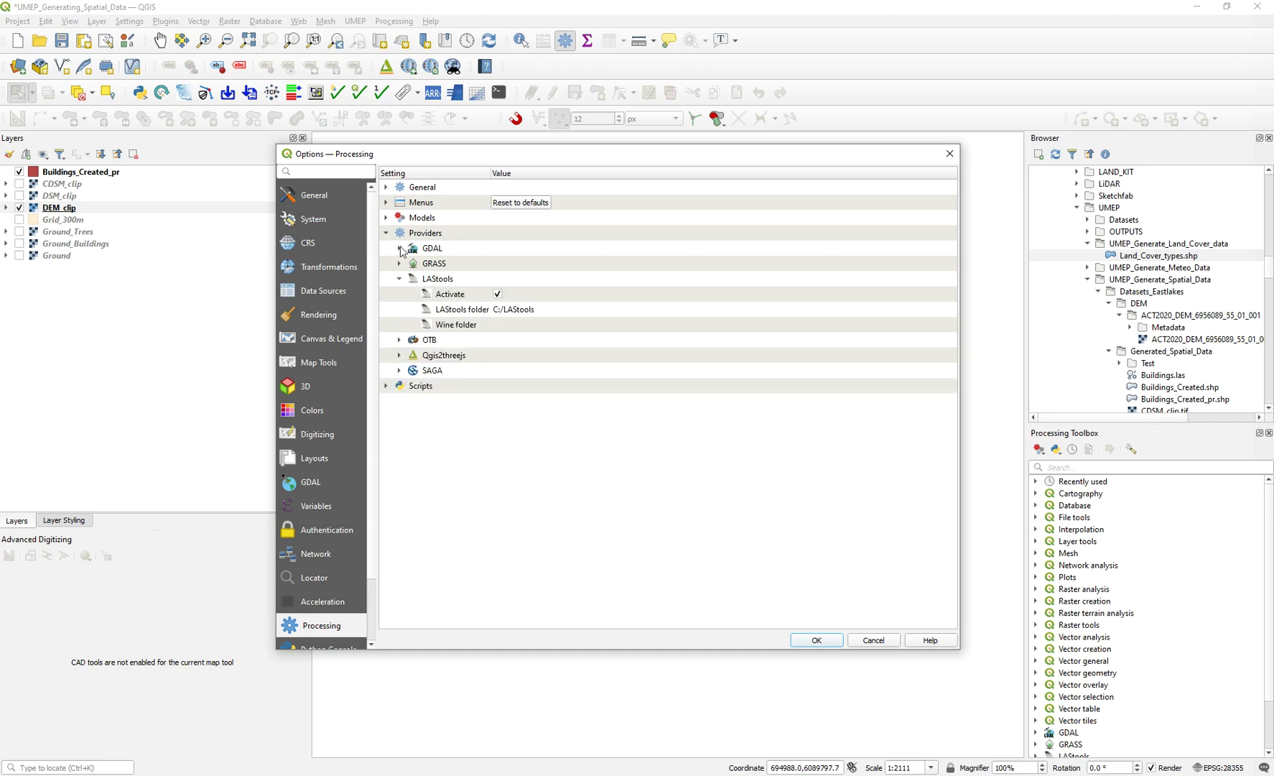
{"action": "left_click", "coordinate": [400, 280]}
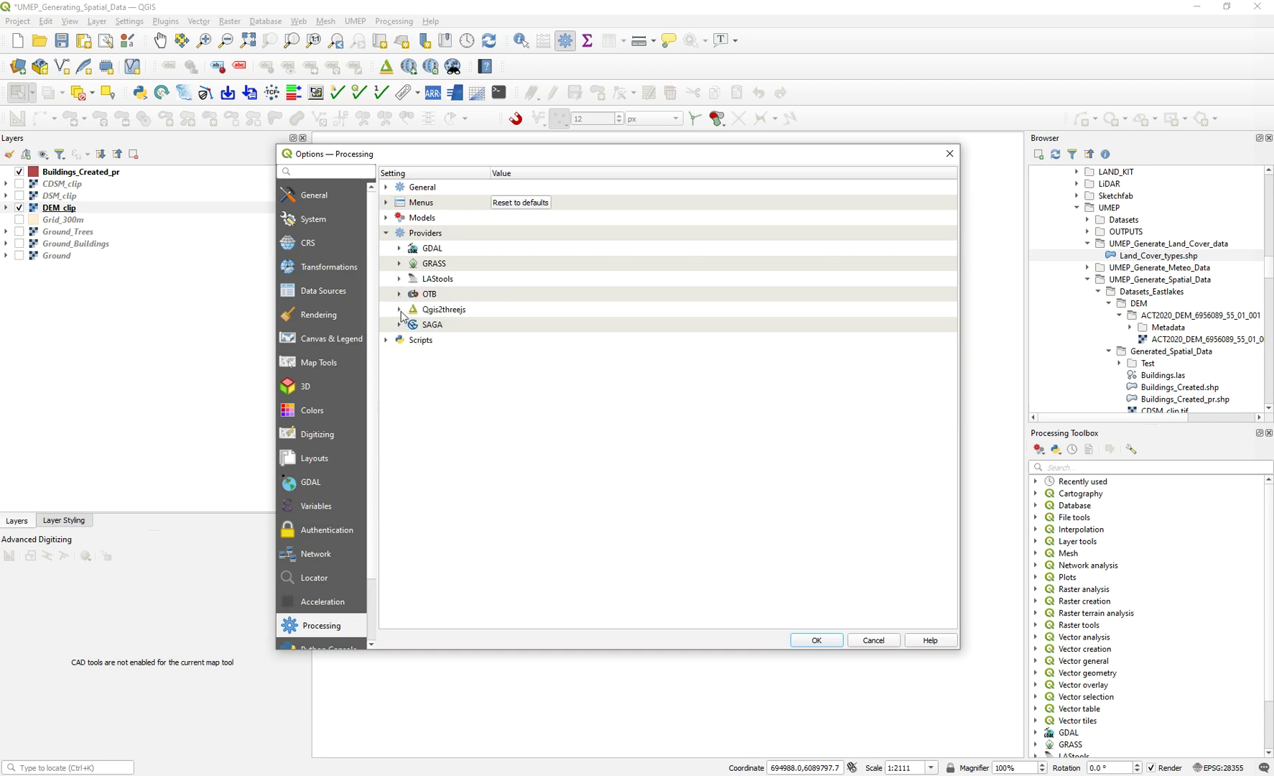
{"action": "left_click", "coordinate": [400, 310]}
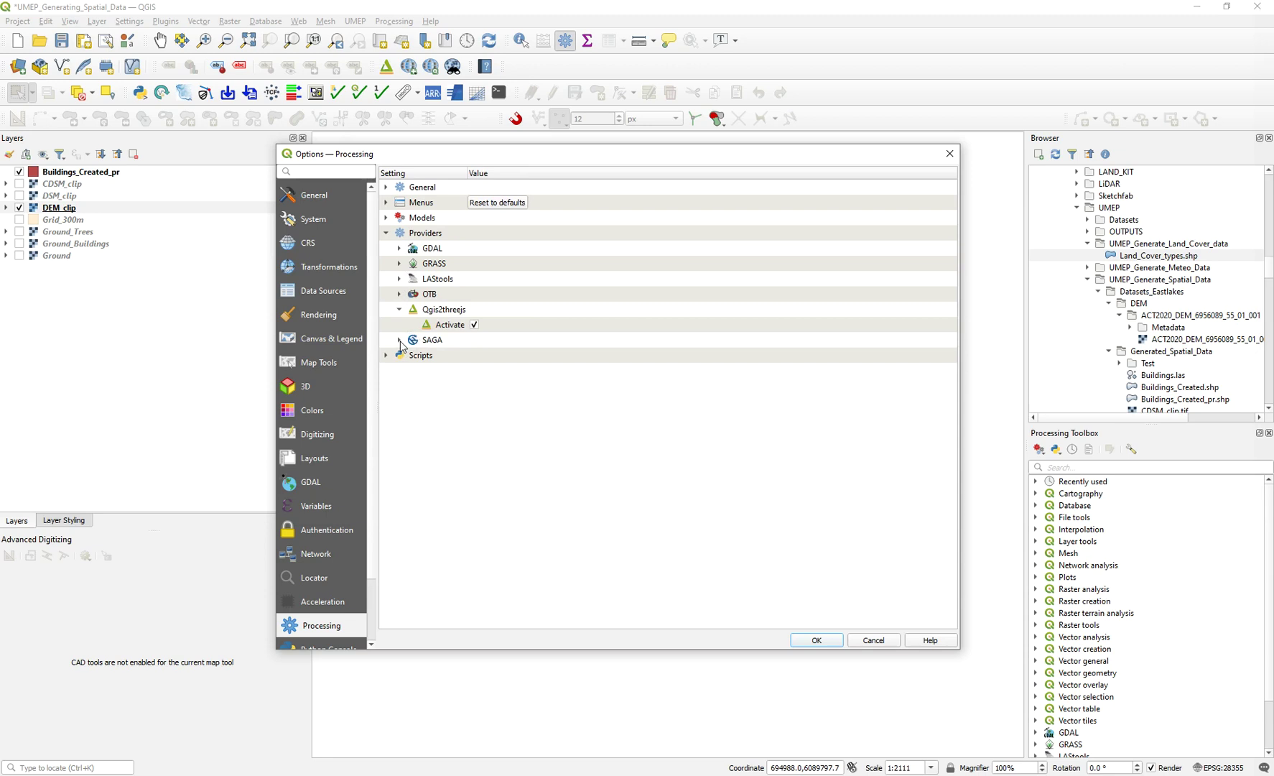
{"action": "left_click", "coordinate": [400, 341]}
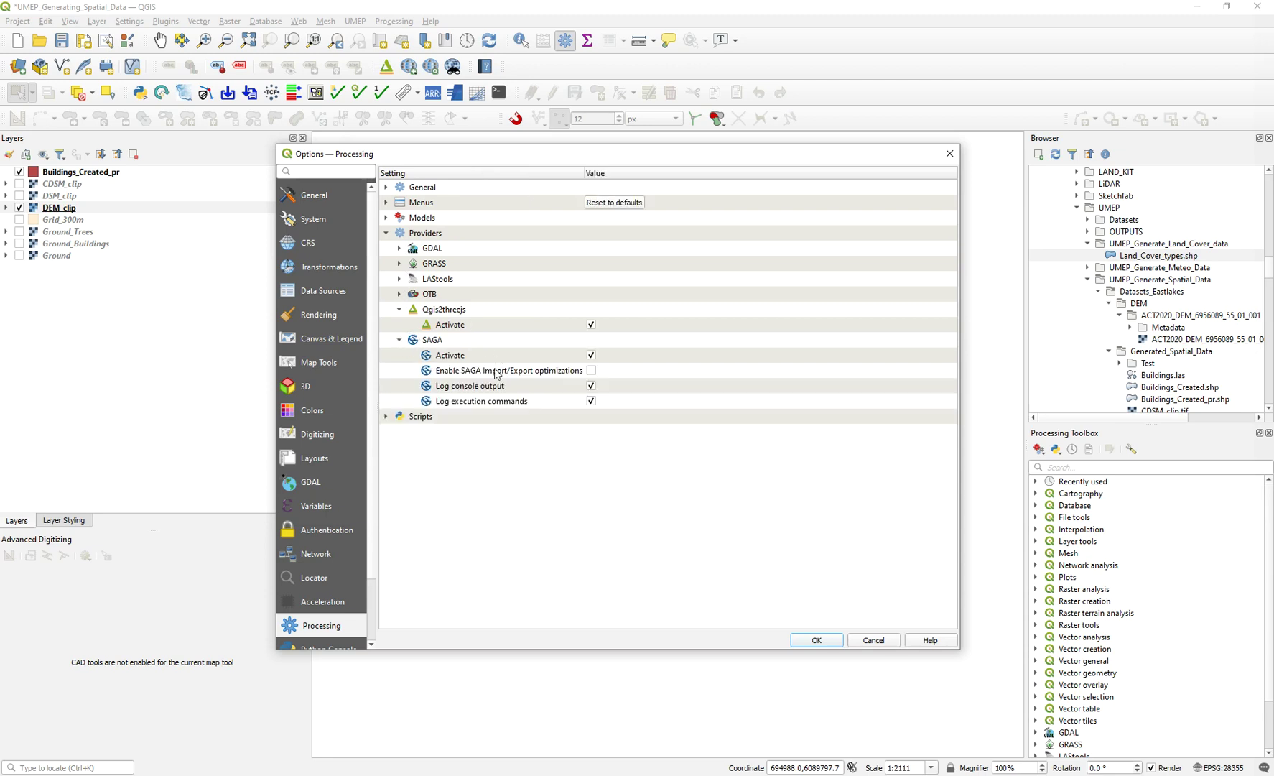
{"action": "left_click", "coordinate": [386, 234]}
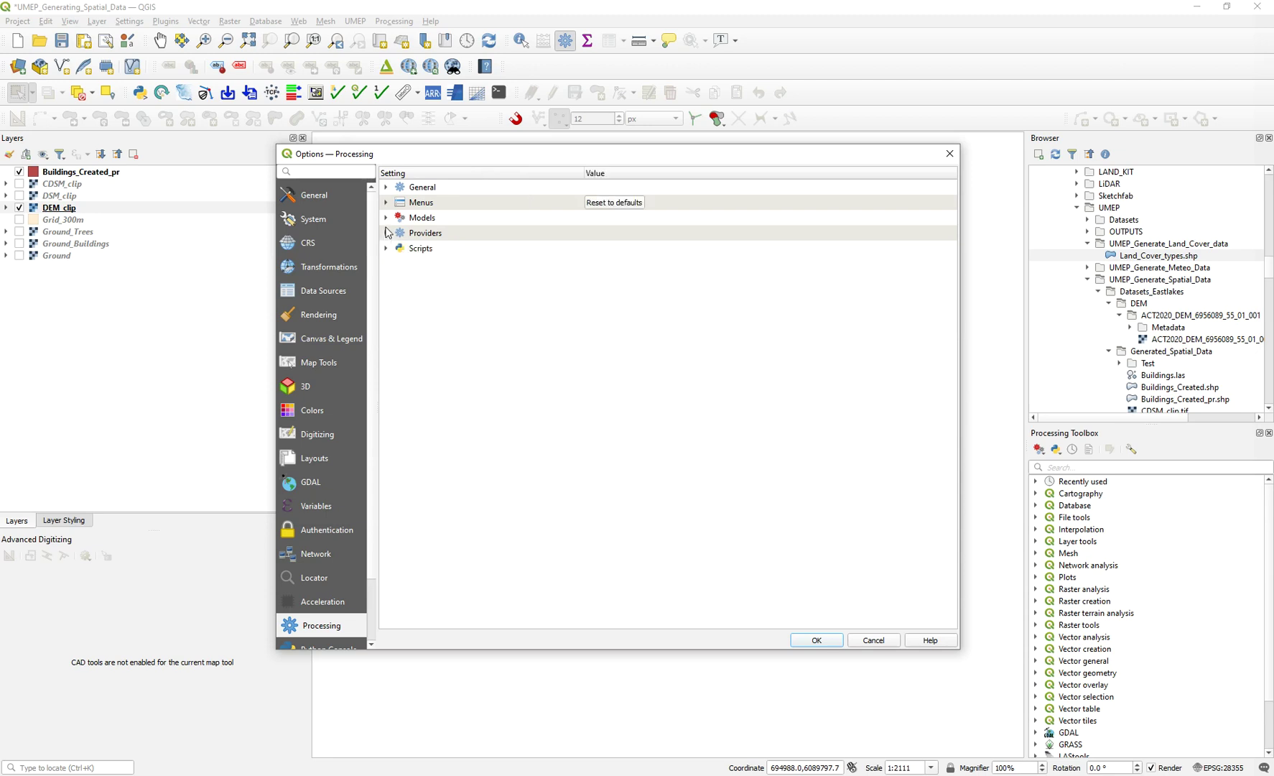
{"action": "left_click", "coordinate": [949, 156]}
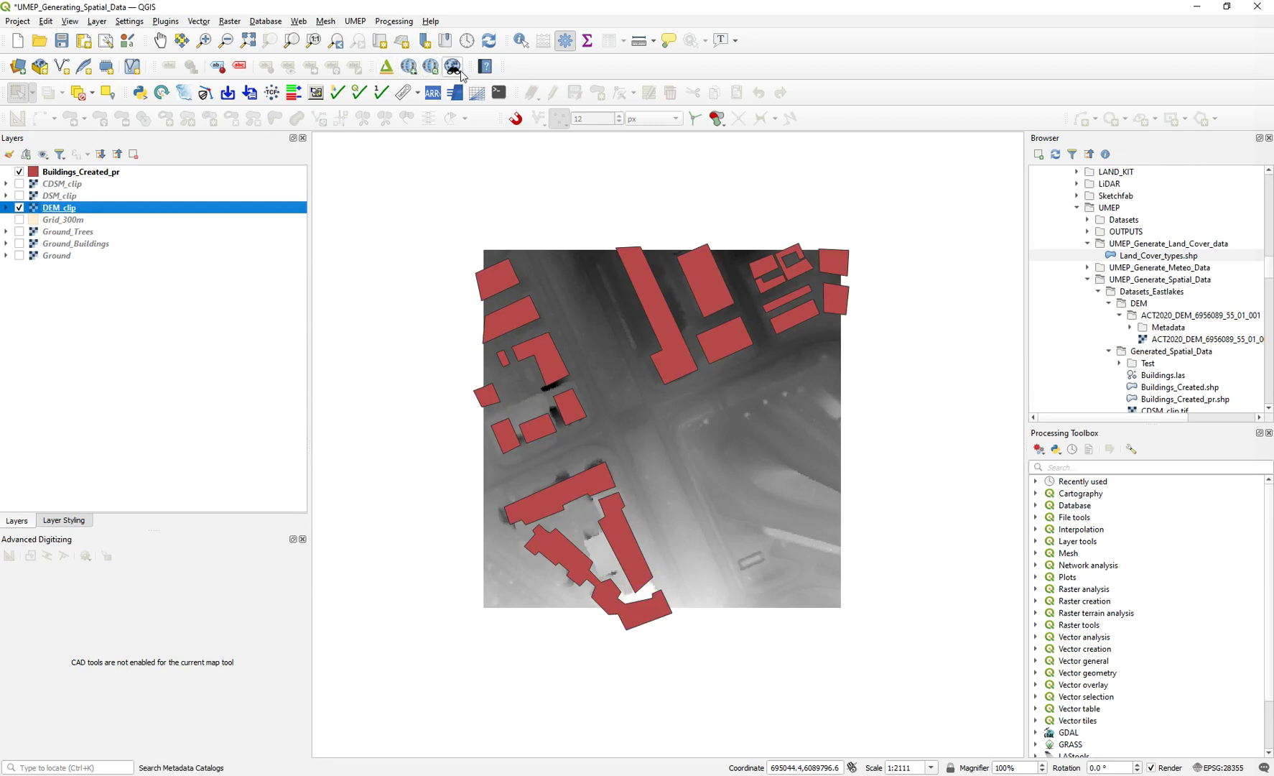
{"action": "left_click", "coordinate": [411, 72]}
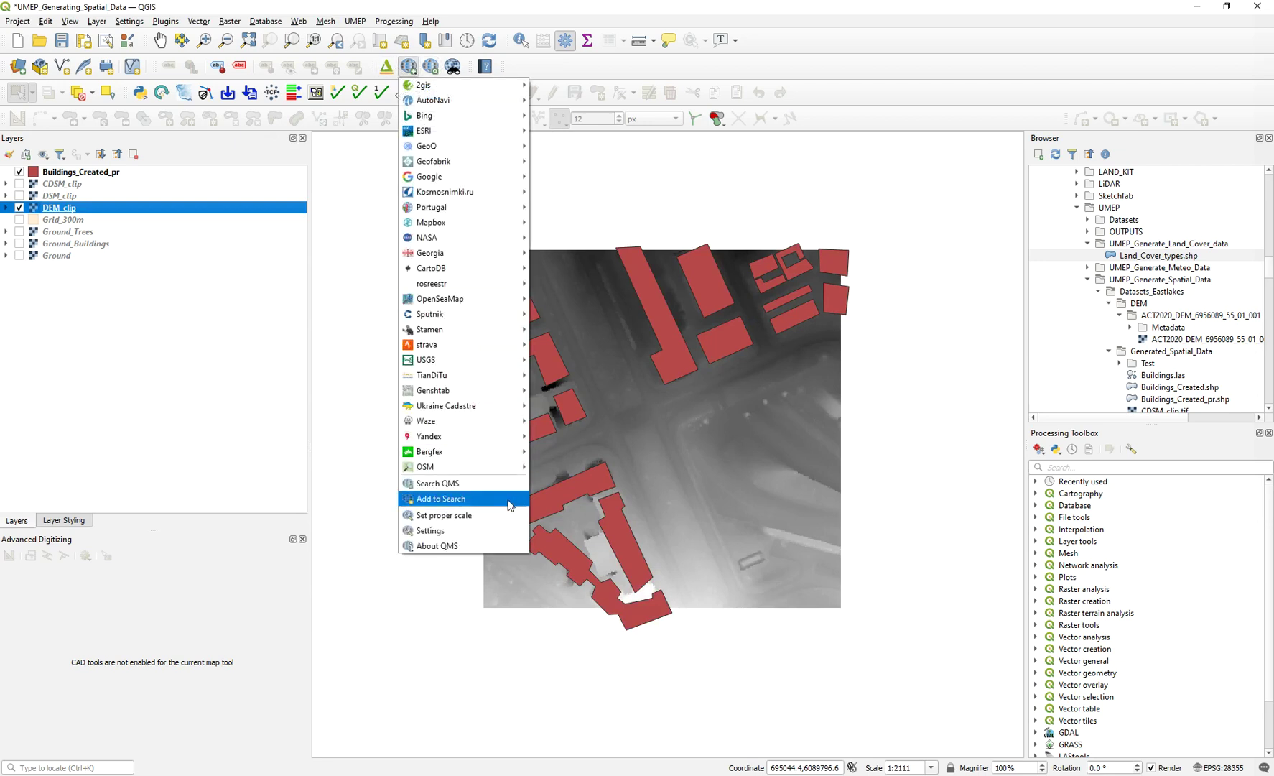
{"action": "left_click", "coordinate": [455, 532]}
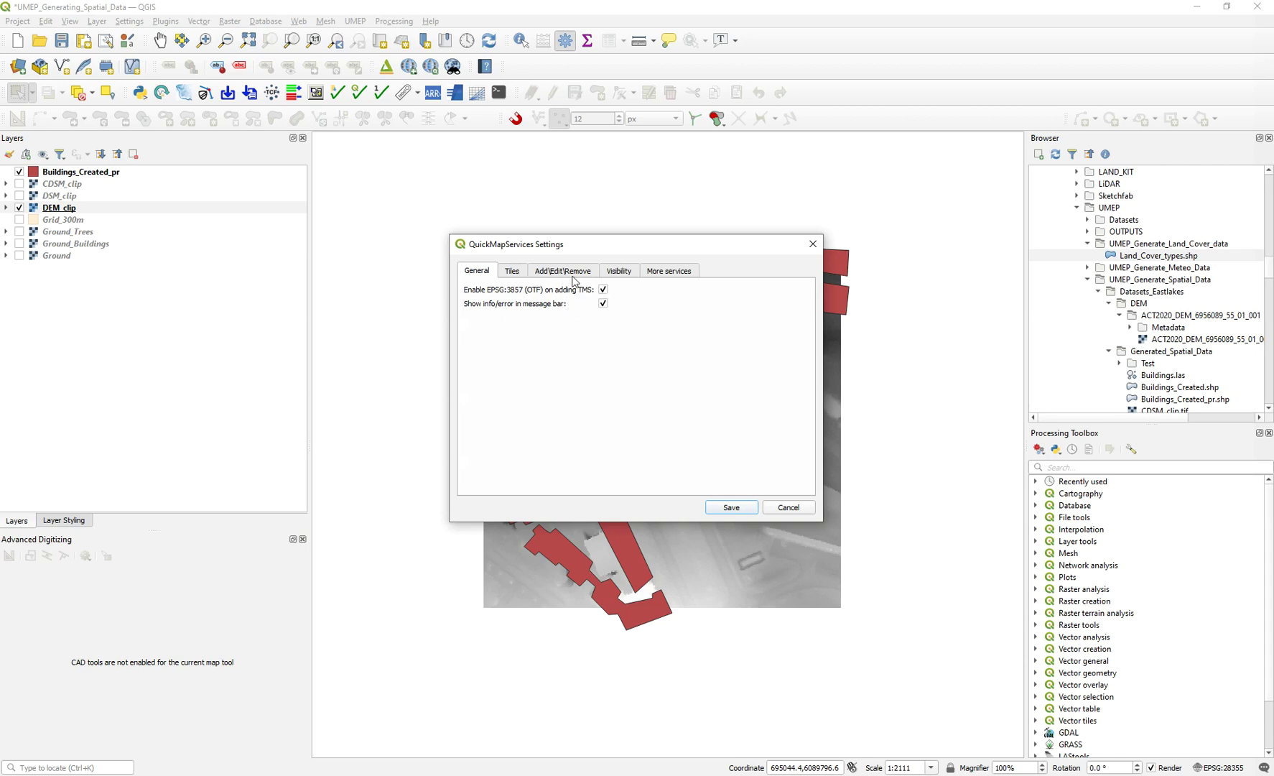
{"action": "left_click", "coordinate": [670, 271]}
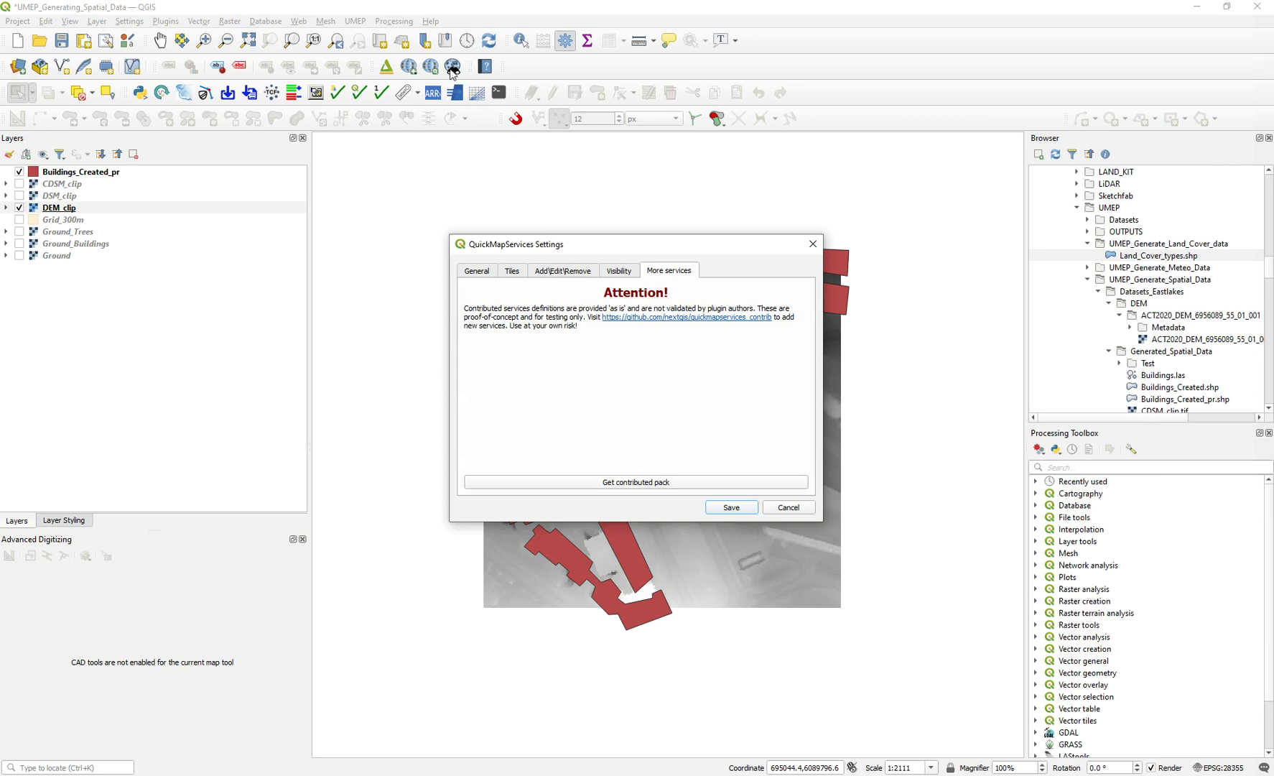
{"action": "left_click", "coordinate": [482, 279]}
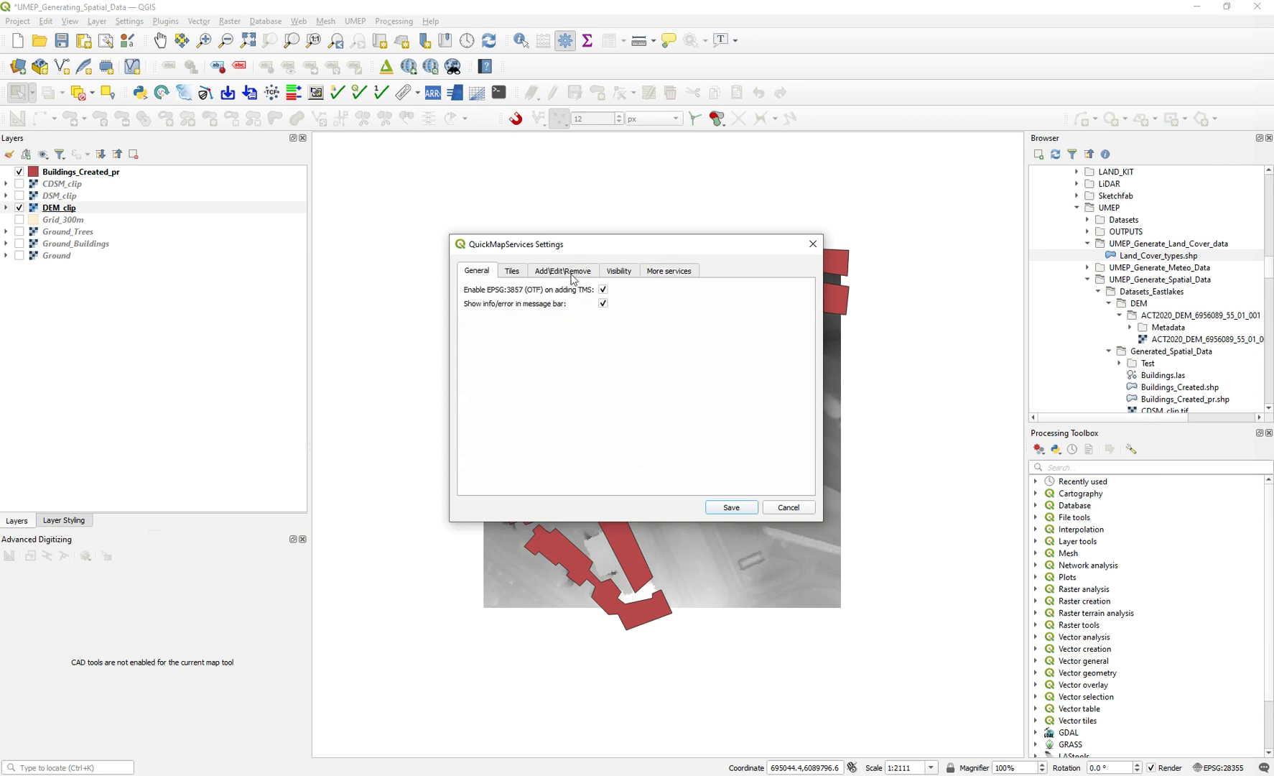
{"action": "left_click", "coordinate": [518, 276]}
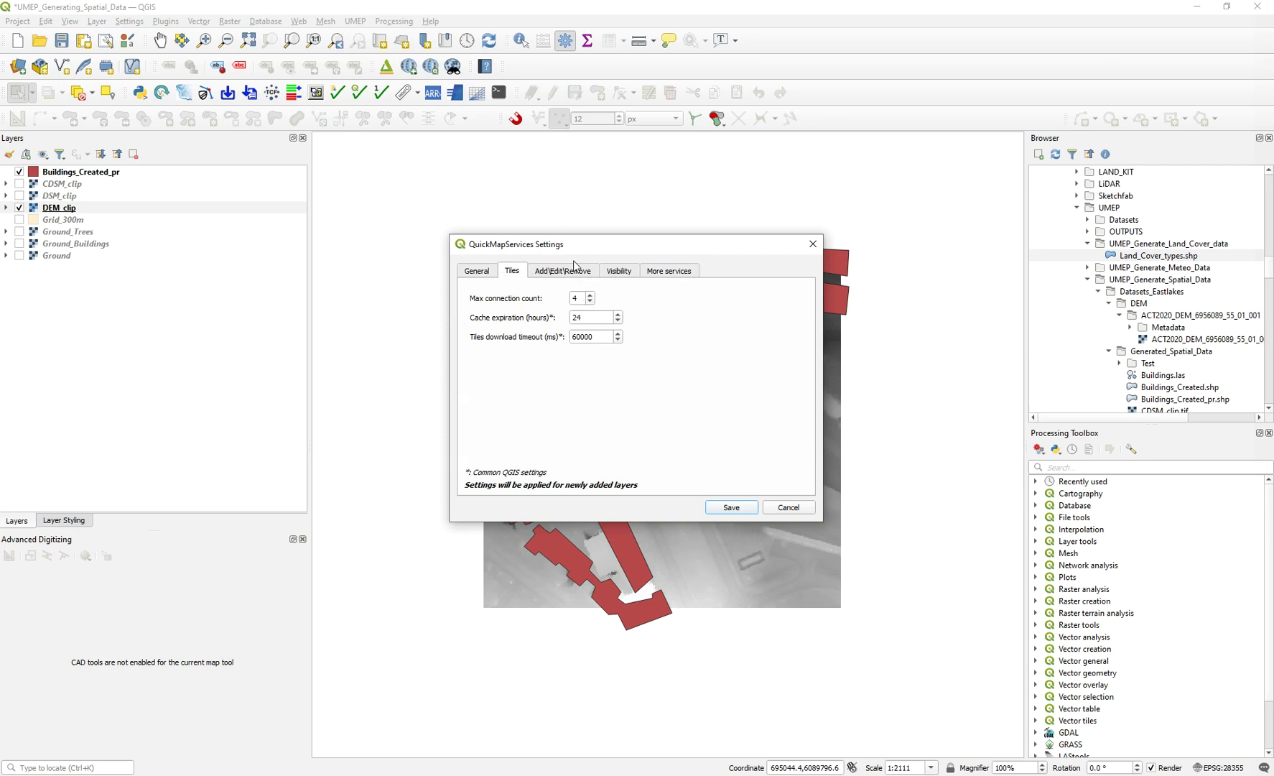
{"action": "left_click", "coordinate": [661, 272]}
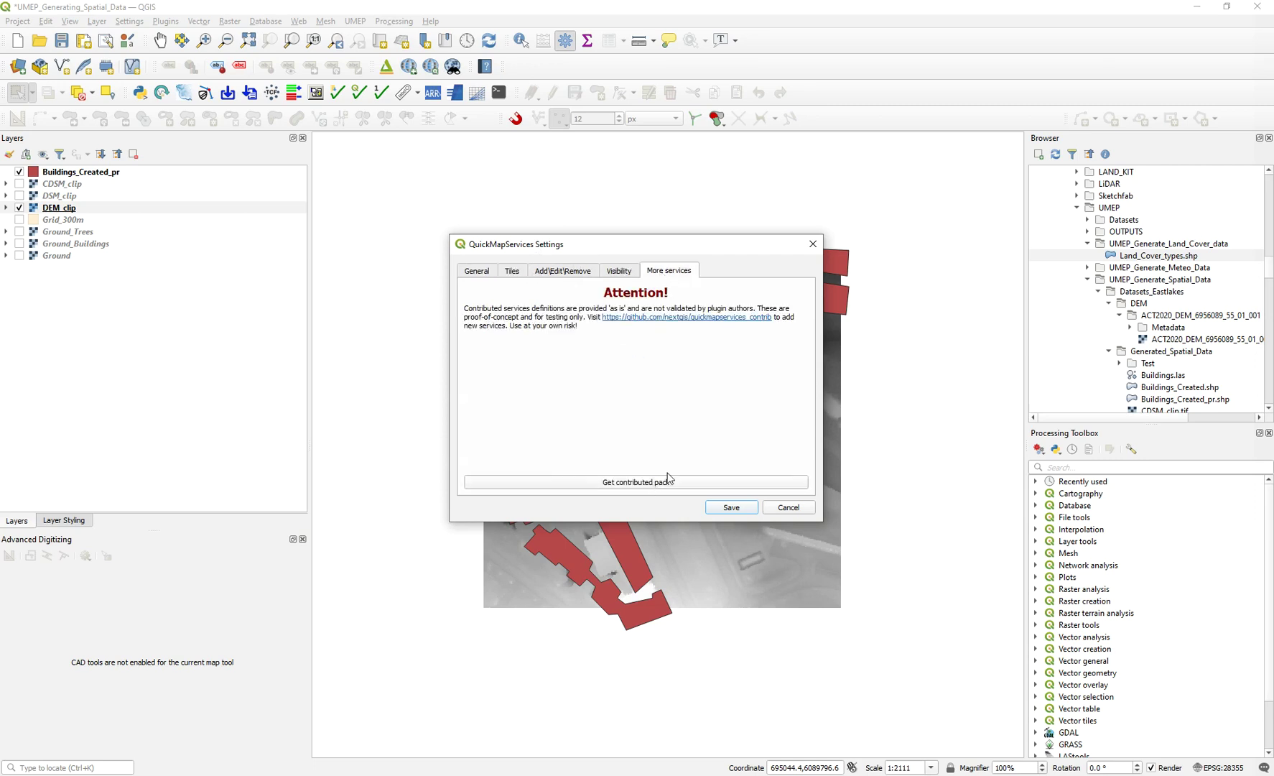
{"action": "left_click", "coordinate": [813, 245]}
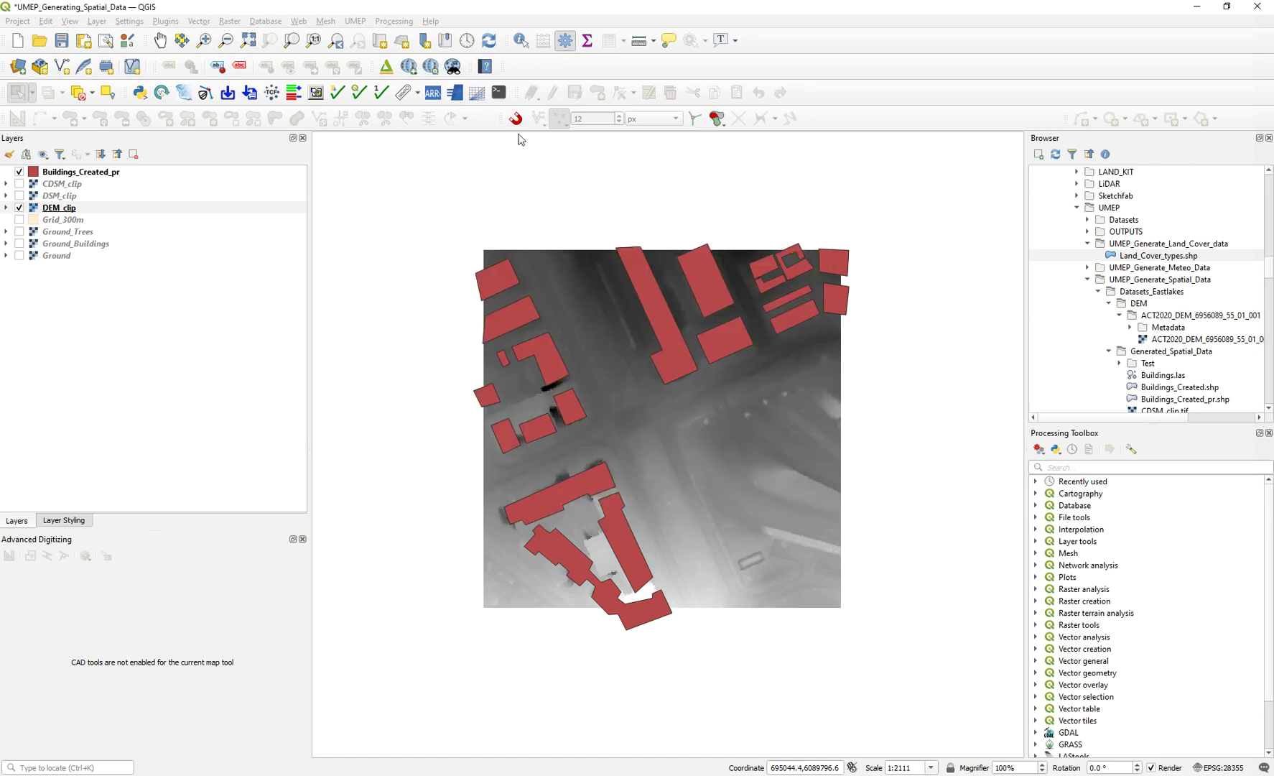
- Add the ESRI Satellite basemap, hide DEM_clip and select the Buildings_Created_pr layer
{"action": "left_click", "coordinate": [410, 67]}
{"action": "mouse_move", "coordinate": [421, 139]}
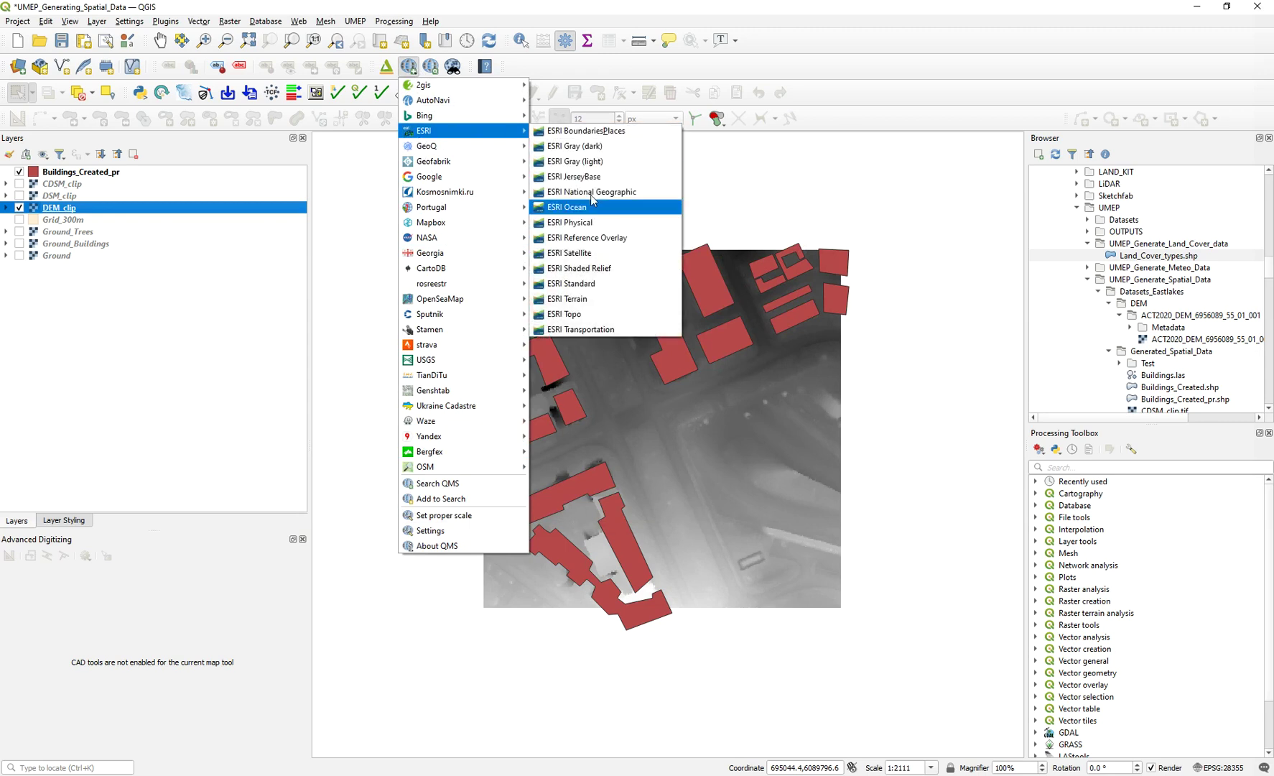
{"action": "left_click", "coordinate": [571, 253]}
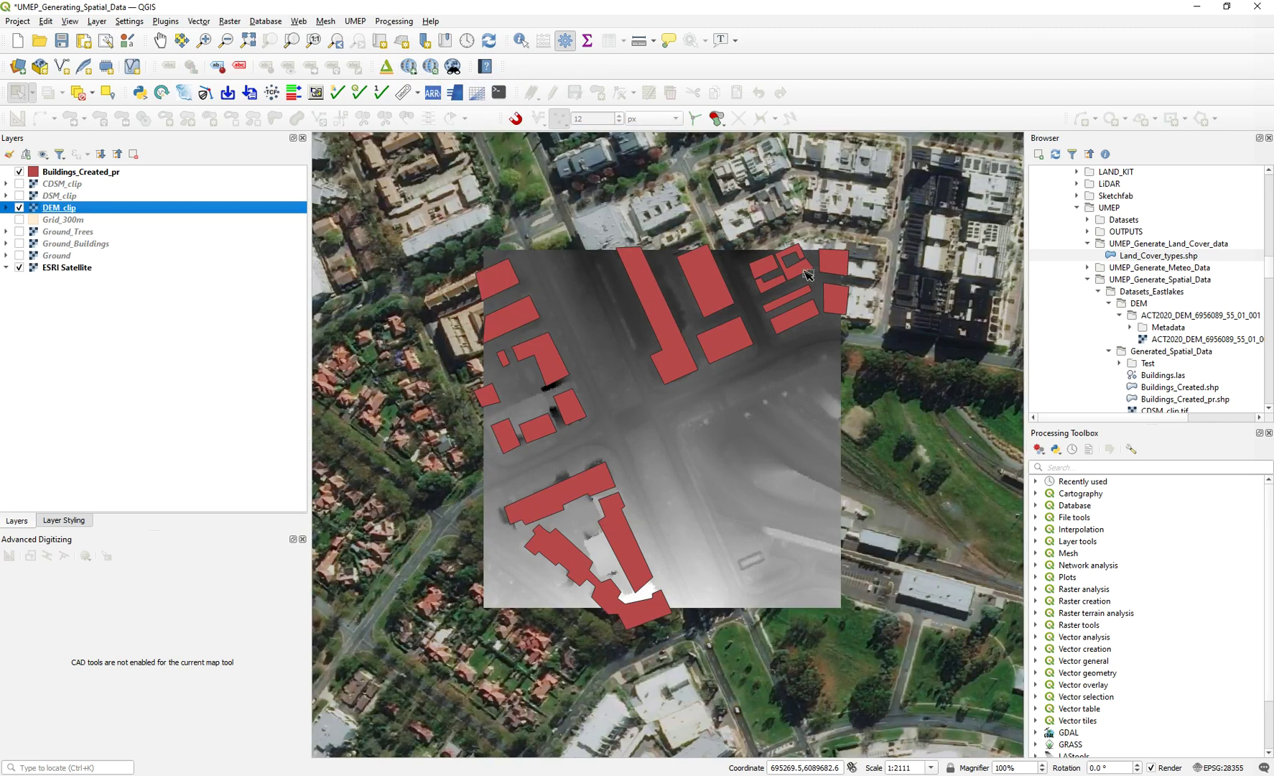
{"action": "left_click", "coordinate": [19, 208]}
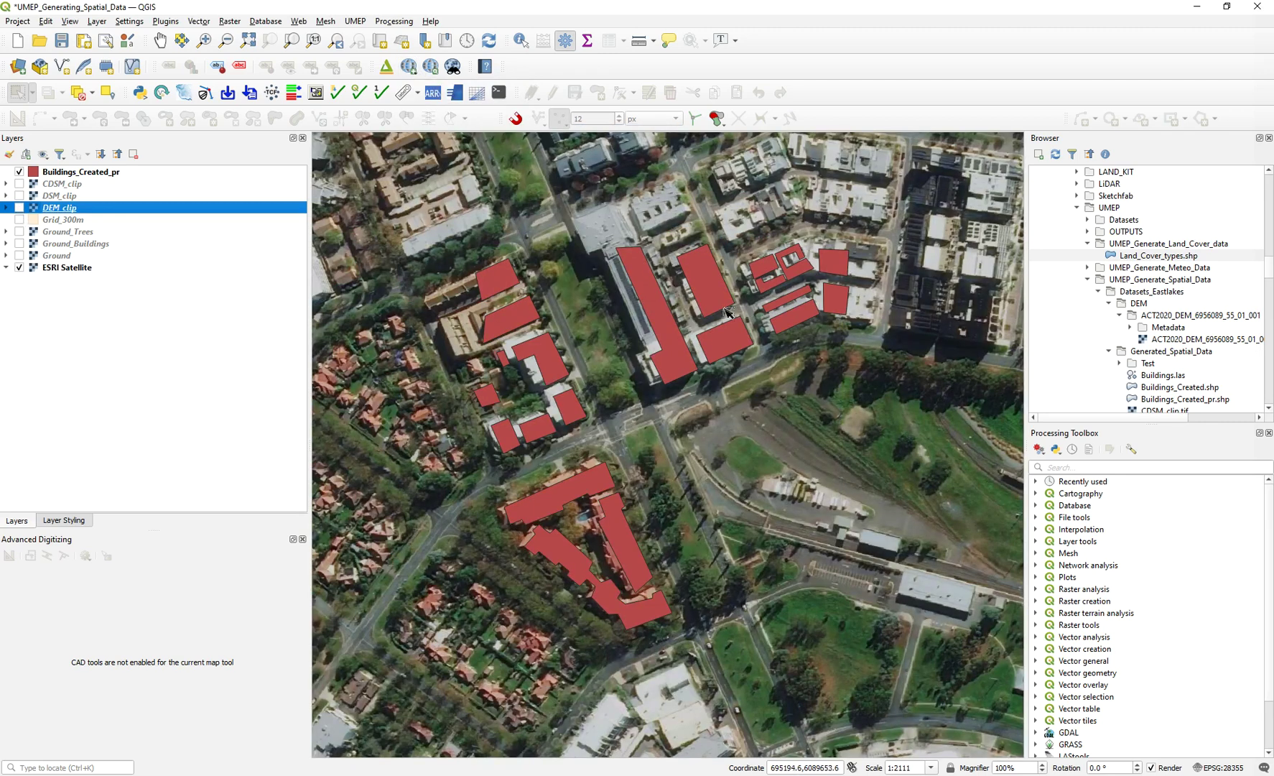
{"action": "left_click", "coordinate": [108, 174]}
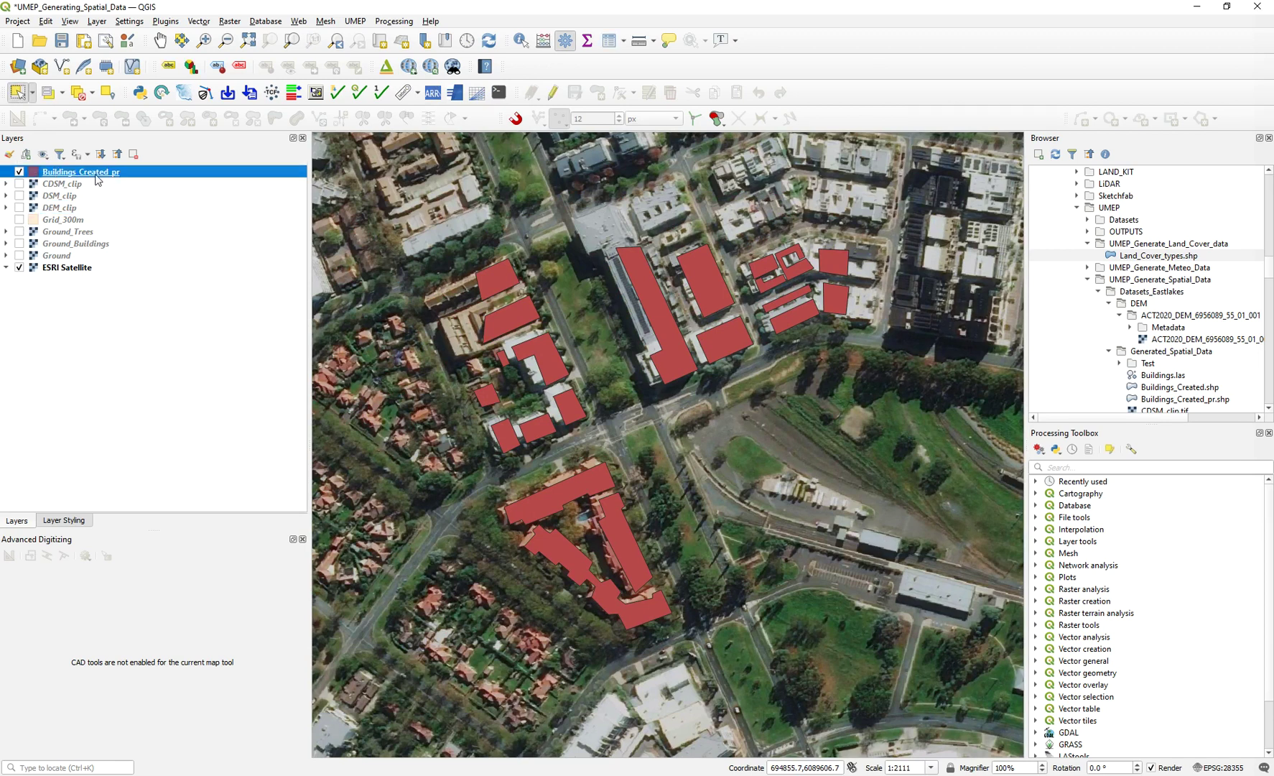
{"action": "right_click", "coordinate": [96, 176]}
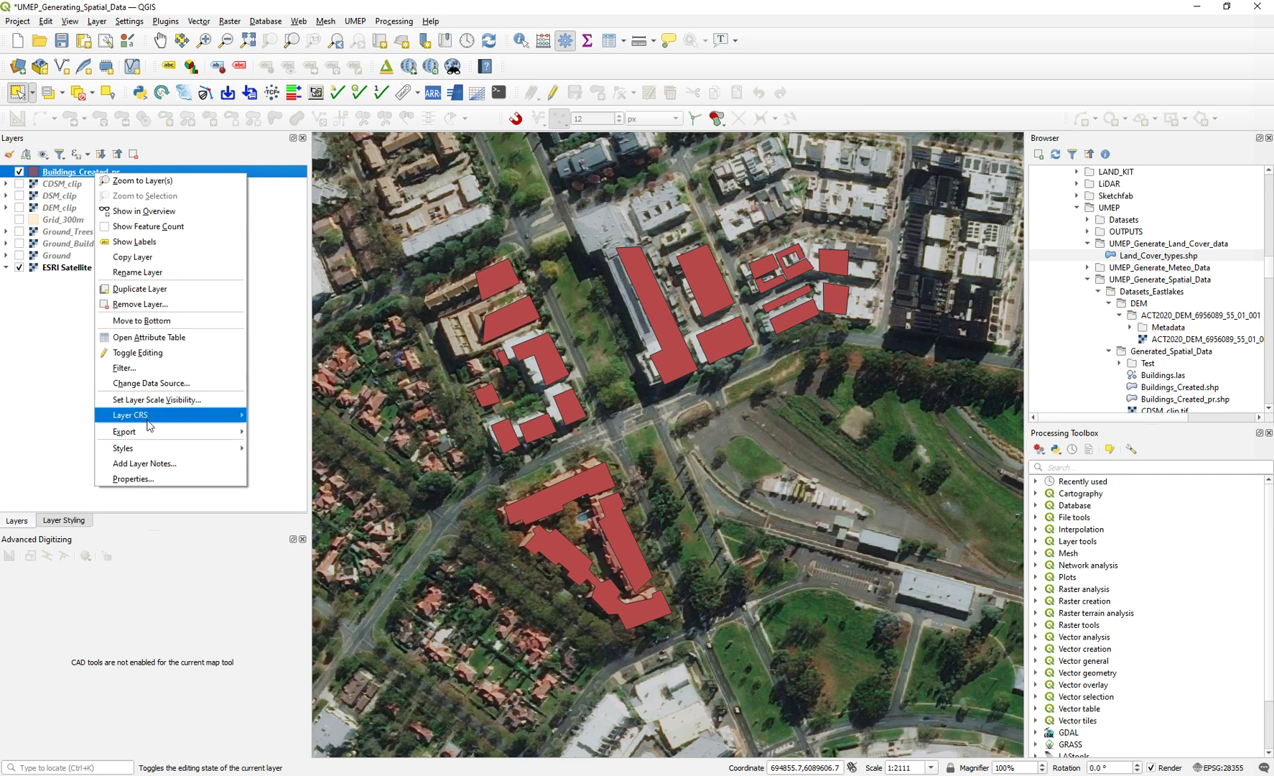
- Export the building features, choosing Land_Cover_types.shp as the output file
{"action": "mouse_move", "coordinate": [145, 433]}
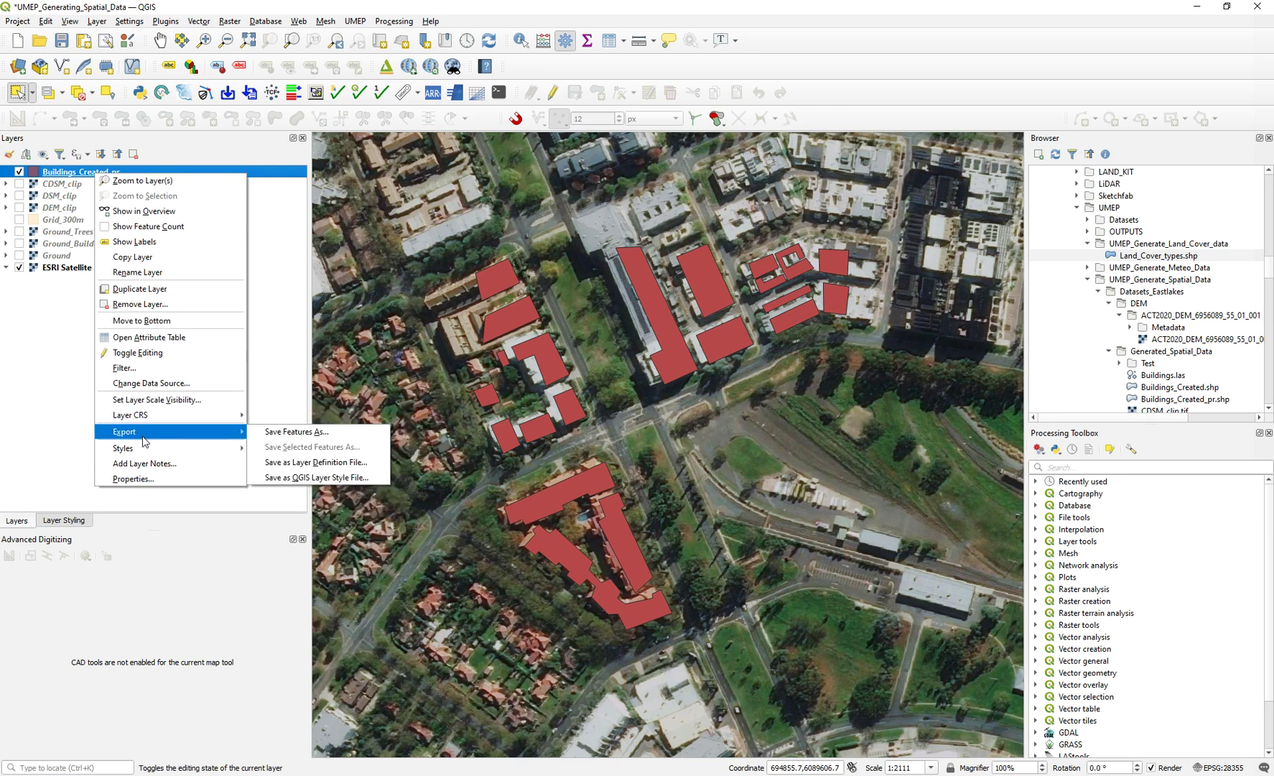
{"action": "left_click", "coordinate": [310, 434]}
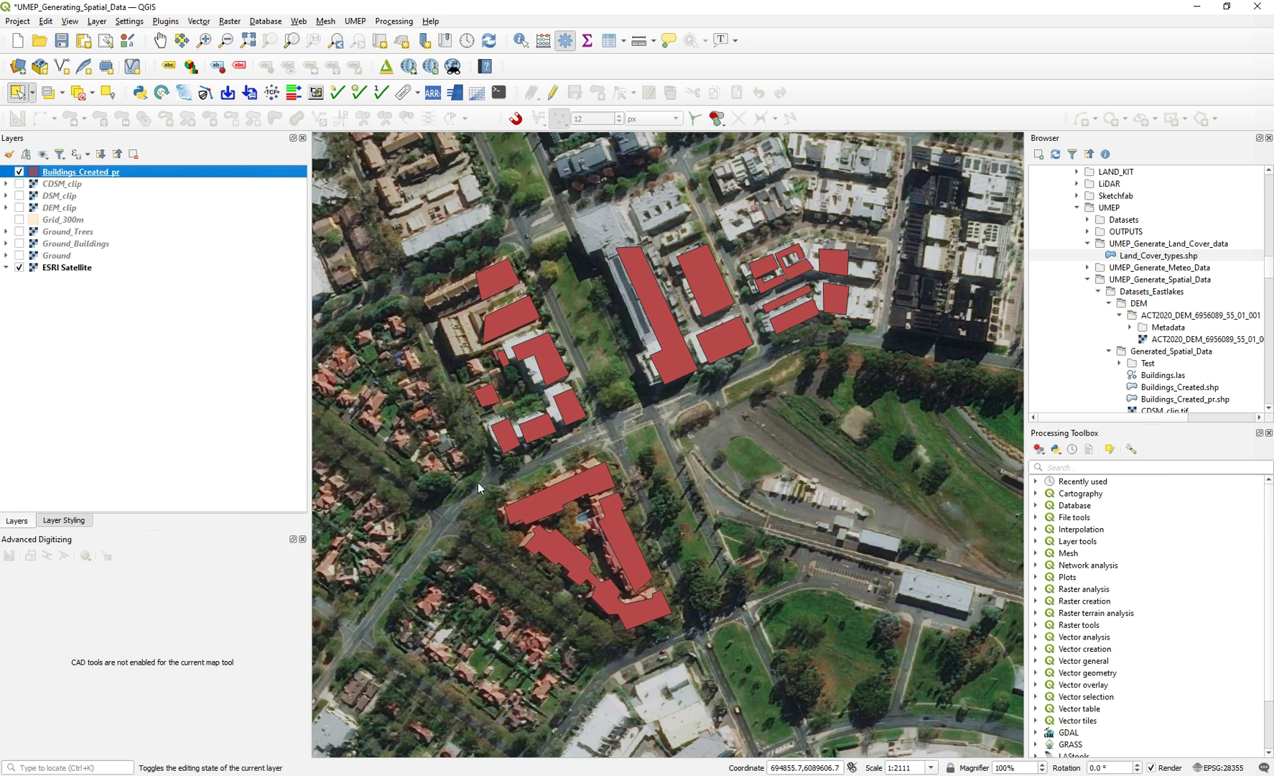
{"action": "left_click", "coordinate": [846, 225]}
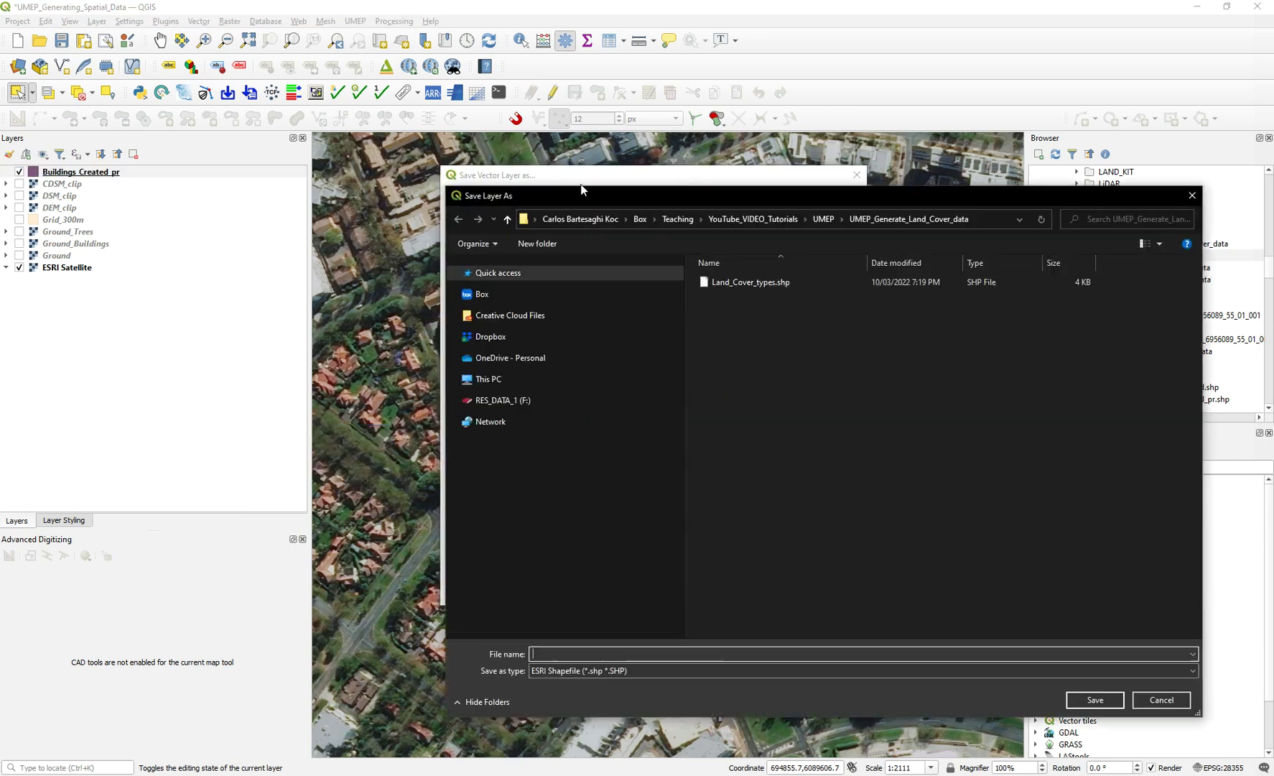
{"action": "left_click", "coordinate": [782, 284]}
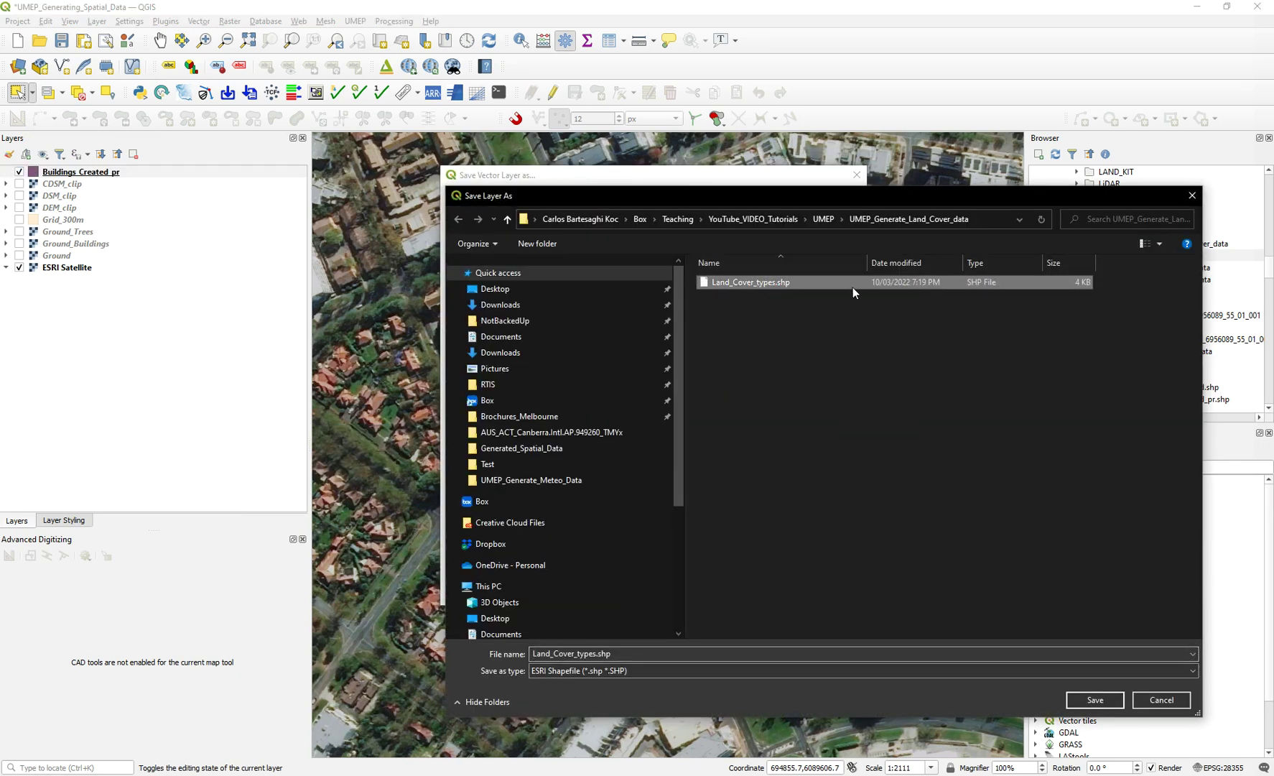
{"action": "left_click", "coordinate": [1193, 195]}
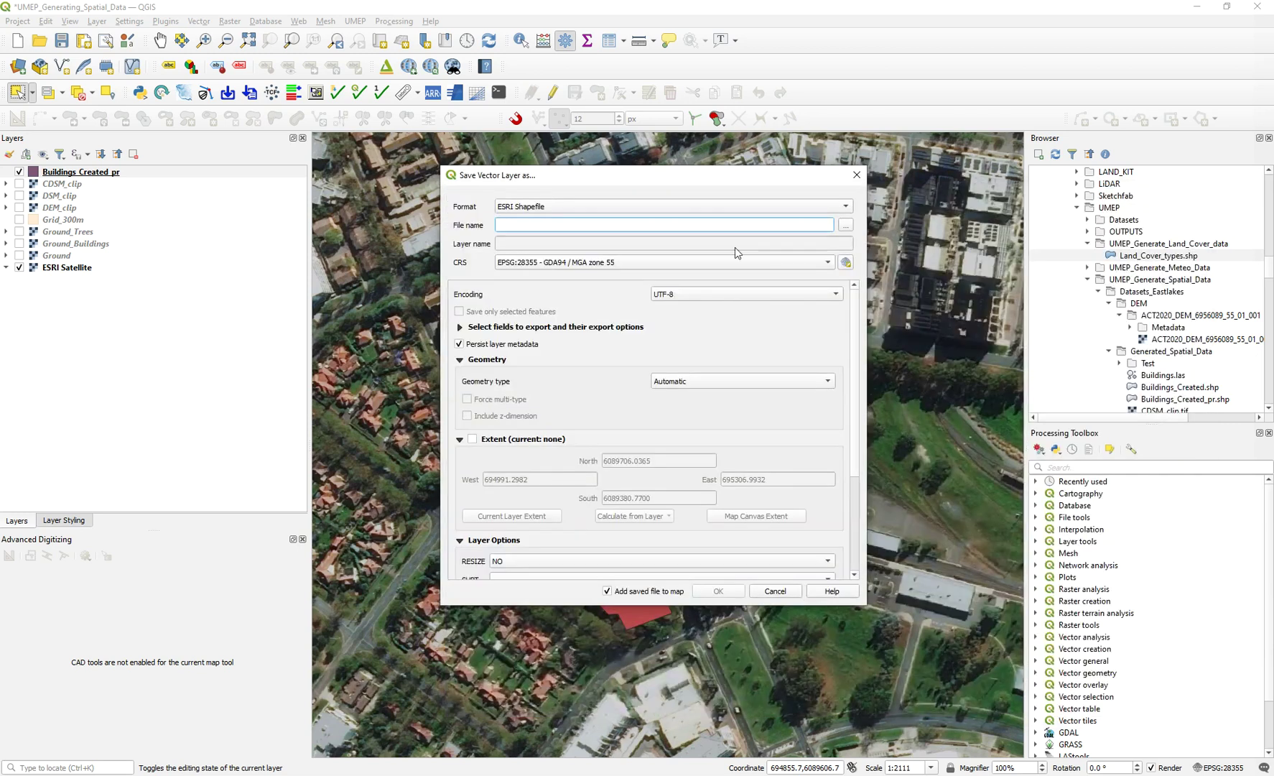
{"action": "left_click", "coordinate": [847, 226]}
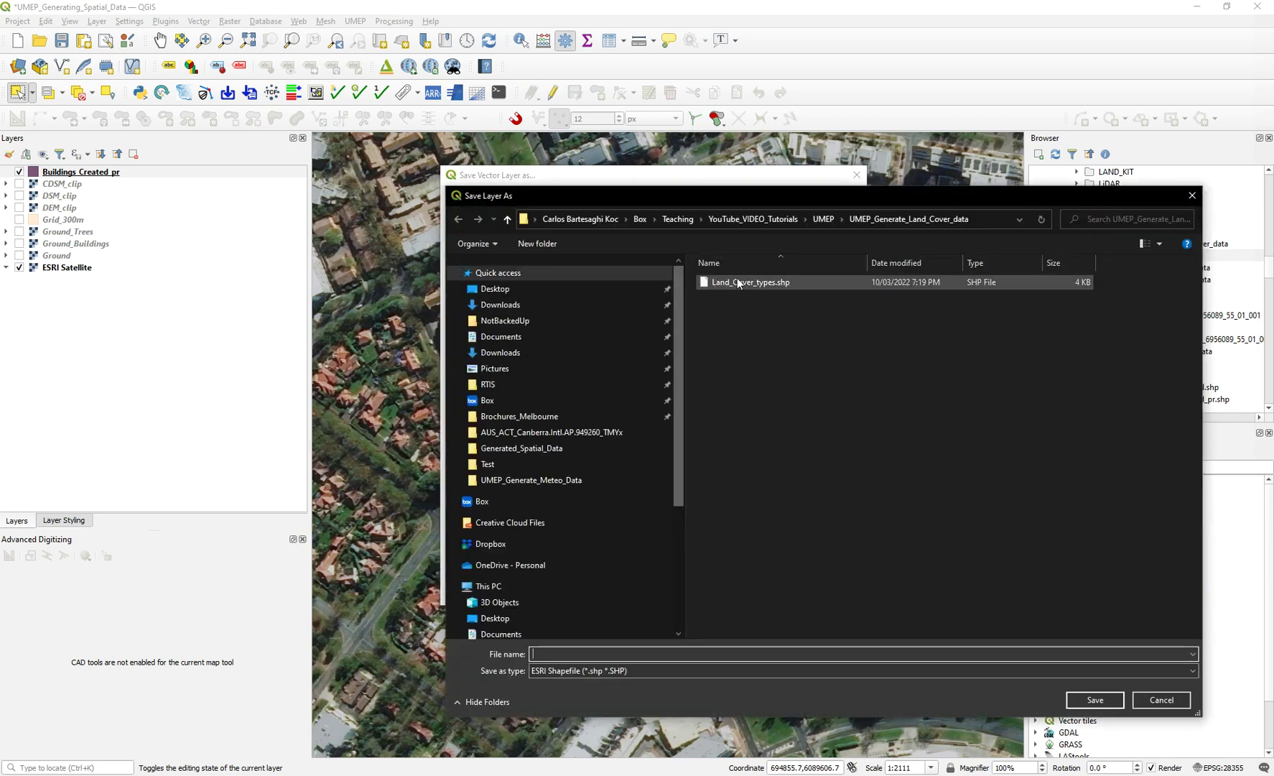
{"action": "left_click", "coordinate": [783, 283]}
{"action": "left_click", "coordinate": [1085, 696]}
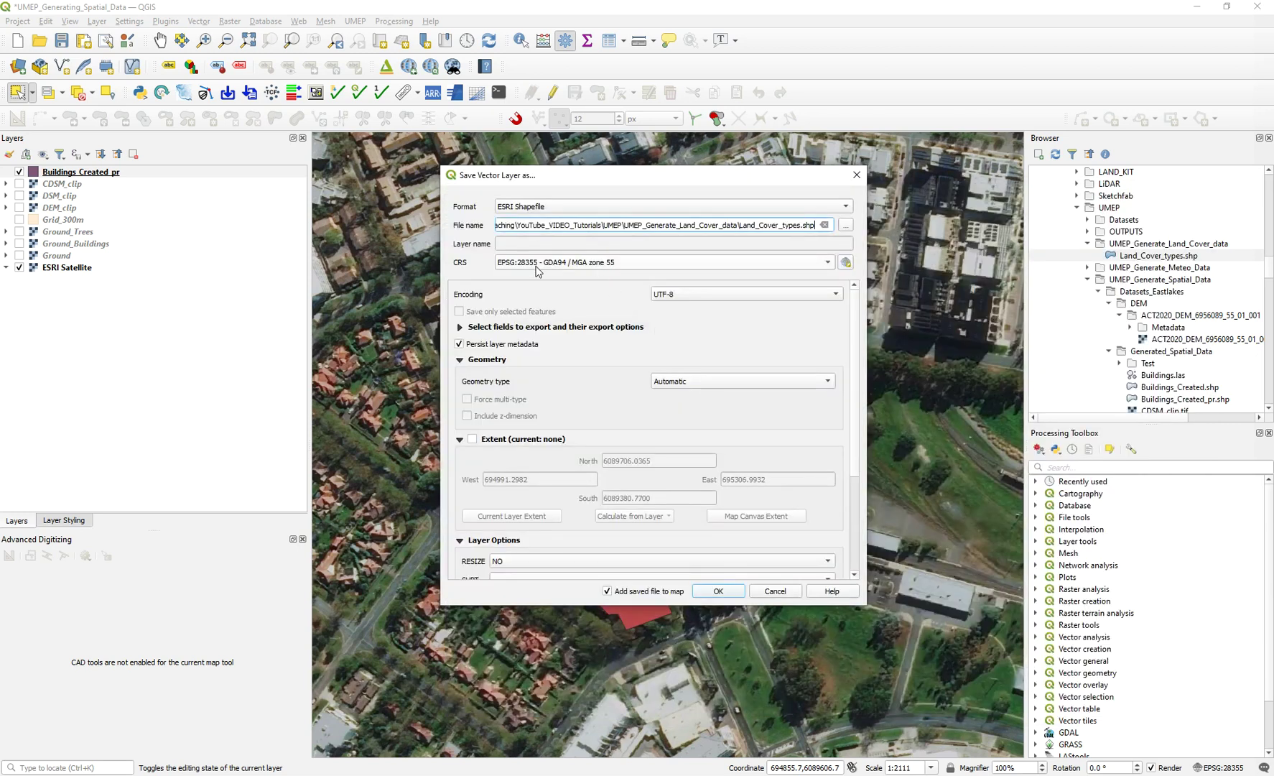
- Keep CRS EPSG:28355 - GDA94 / MGA zone 55, save, hide Buildings_Created_pr, add Land_Cover_types
{"action": "left_click", "coordinate": [534, 265]}
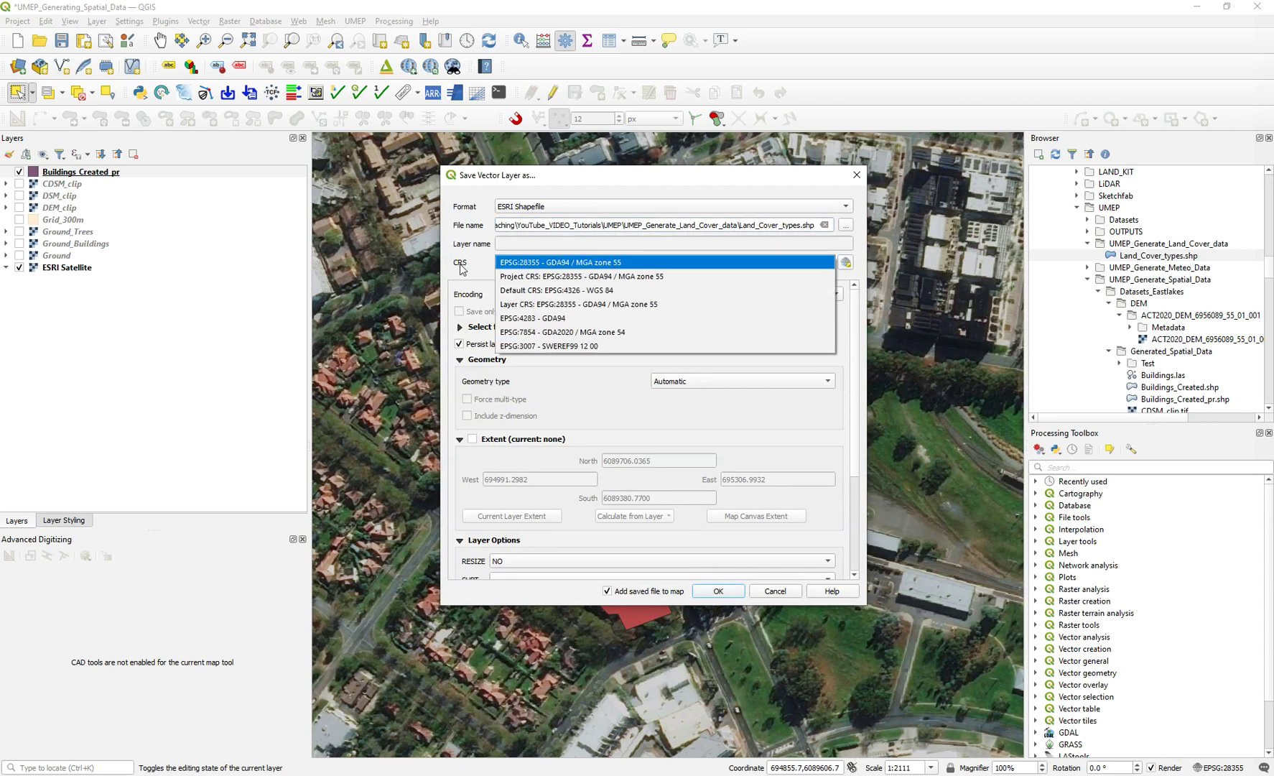
{"action": "left_click", "coordinate": [560, 263]}
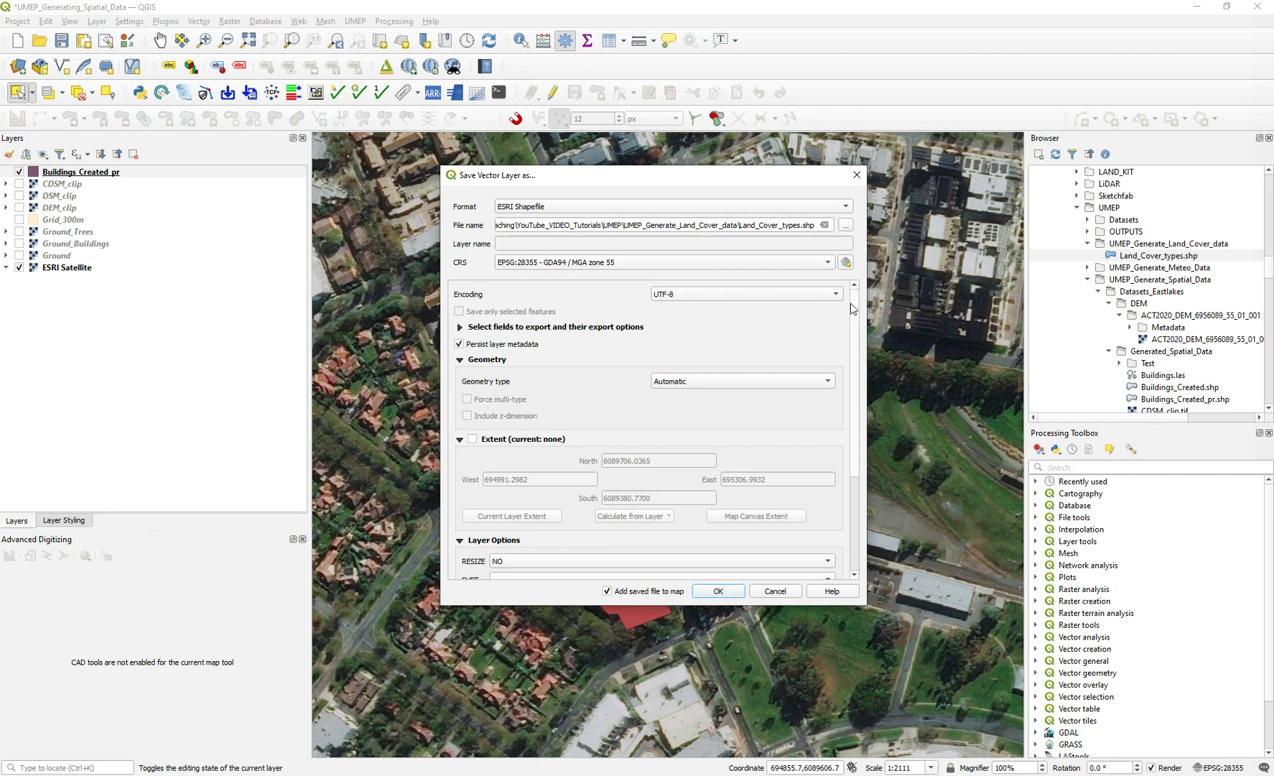
{"action": "scroll", "coordinate": [852, 308], "scroll_direction": "down", "scroll_amount": 3}
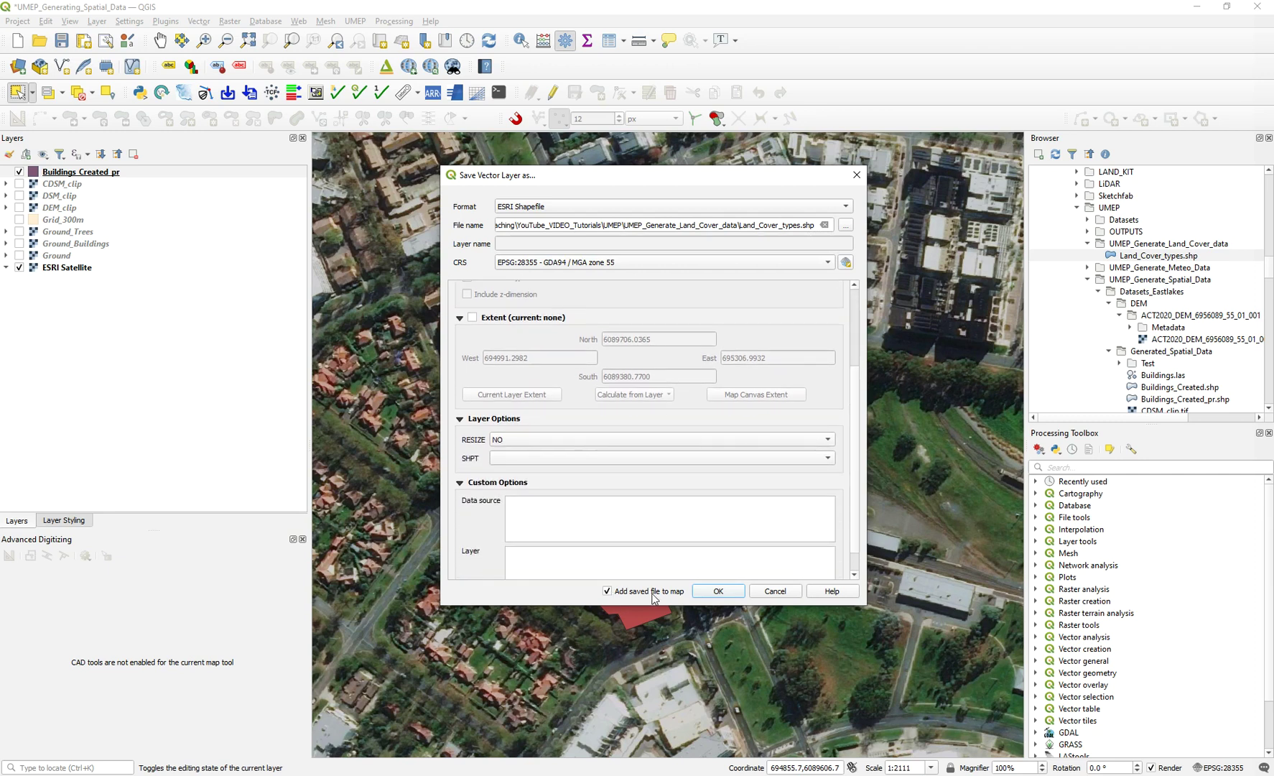
{"action": "left_click", "coordinate": [718, 591]}
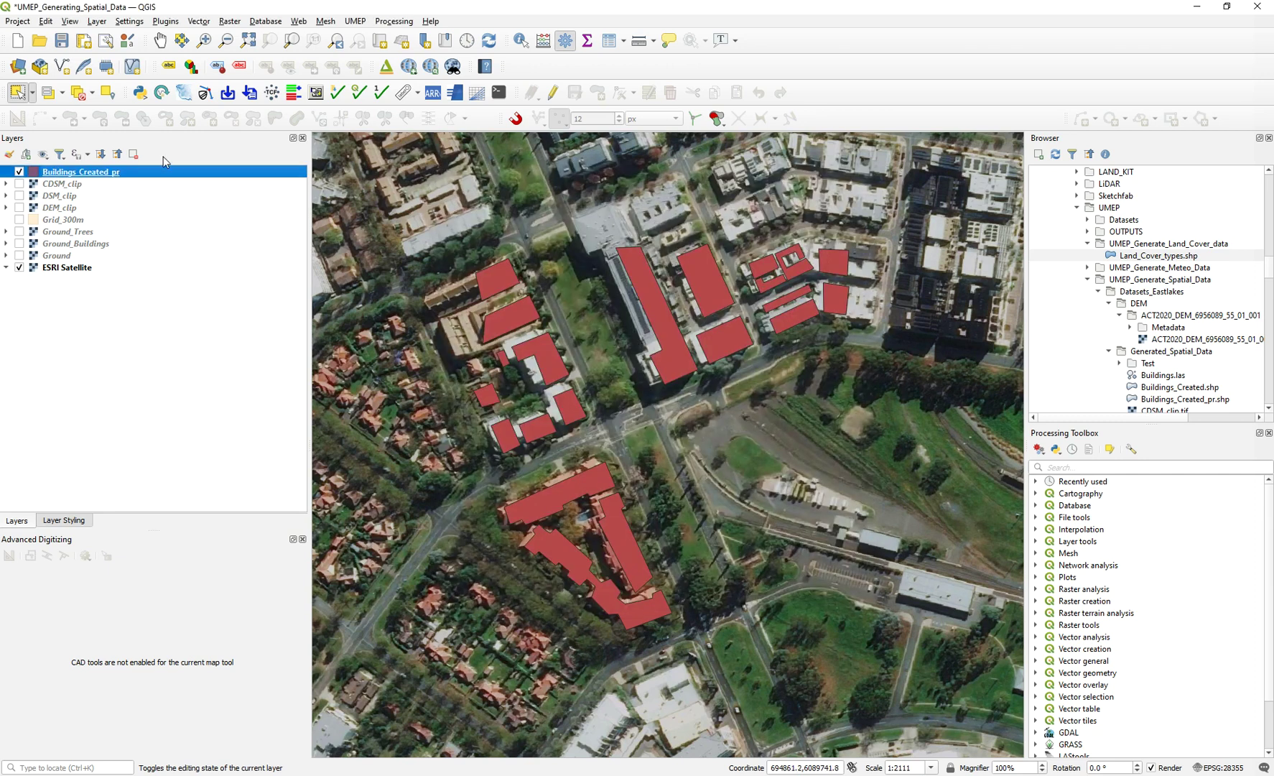
{"action": "left_click", "coordinate": [20, 173]}
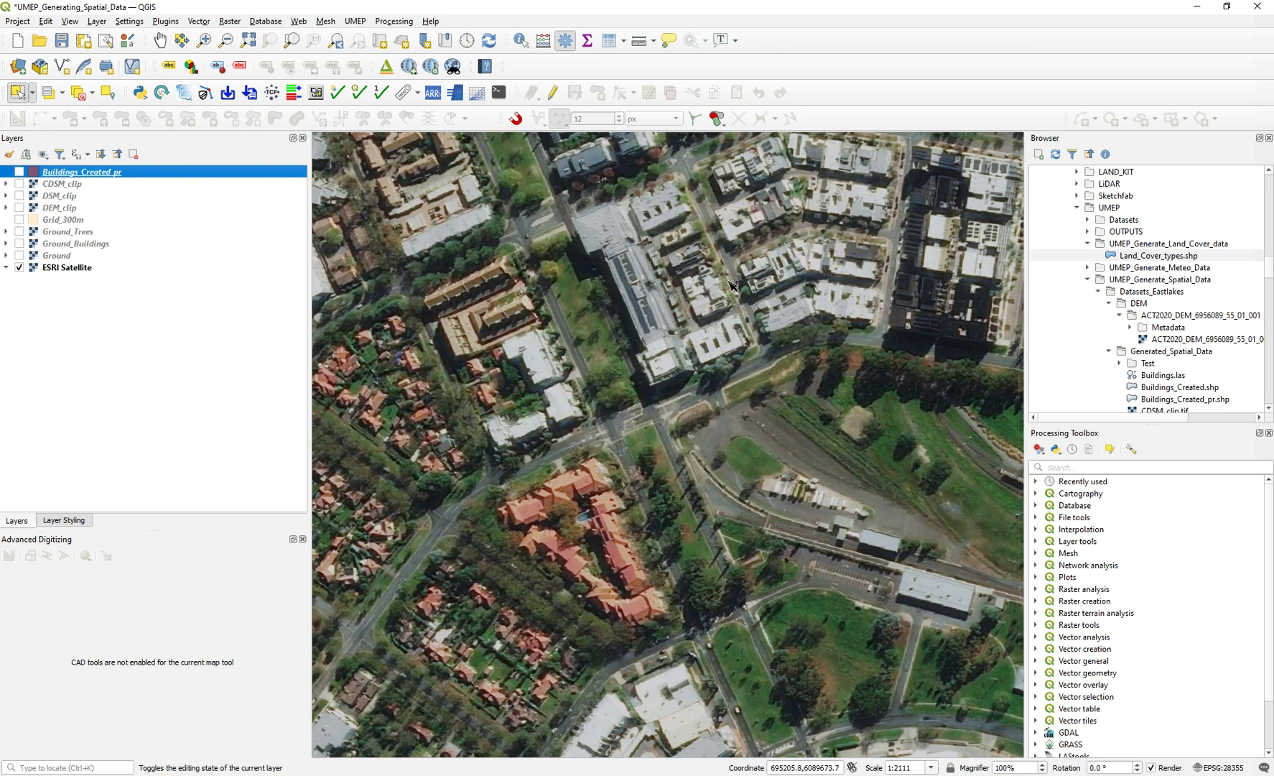
{"action": "double_click", "coordinate": [1133, 257]}
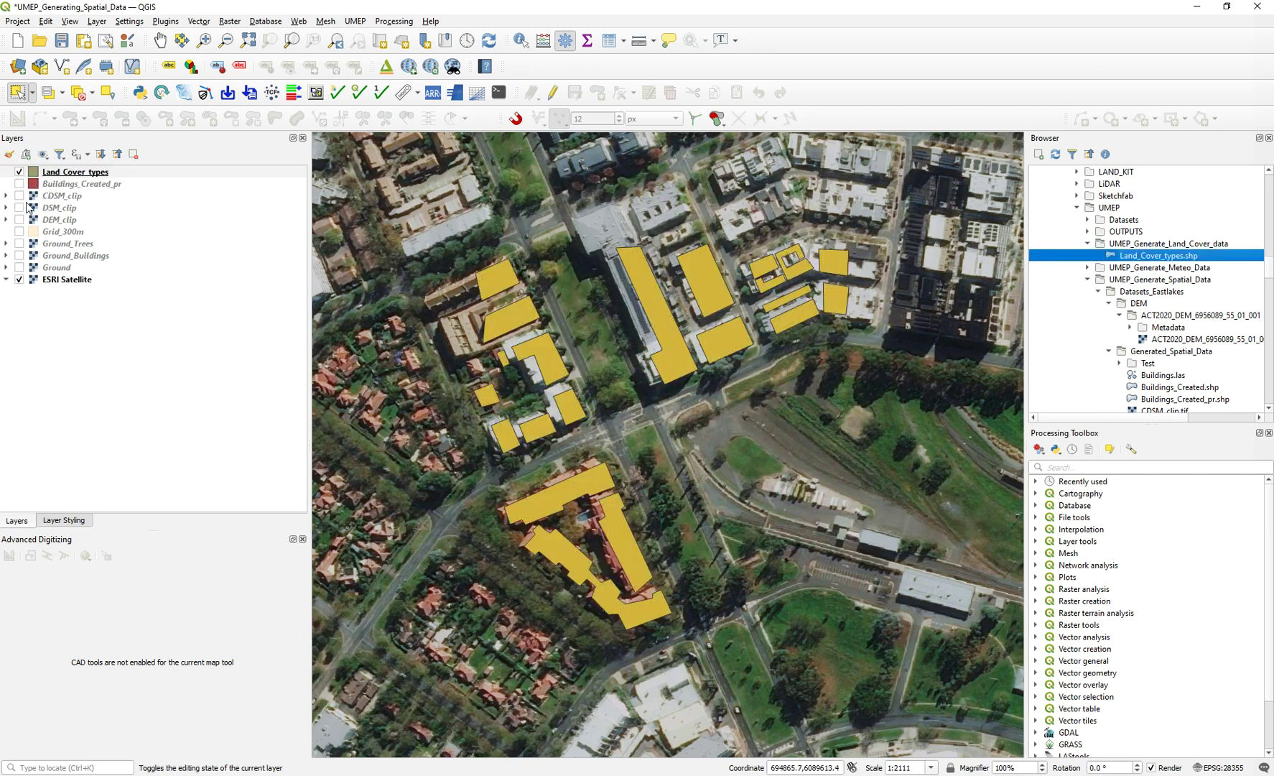
- Open the Land_Cover_types attribute table, enable editing, and cancel a whole-number Add Field
{"action": "right_click", "coordinate": [53, 173]}
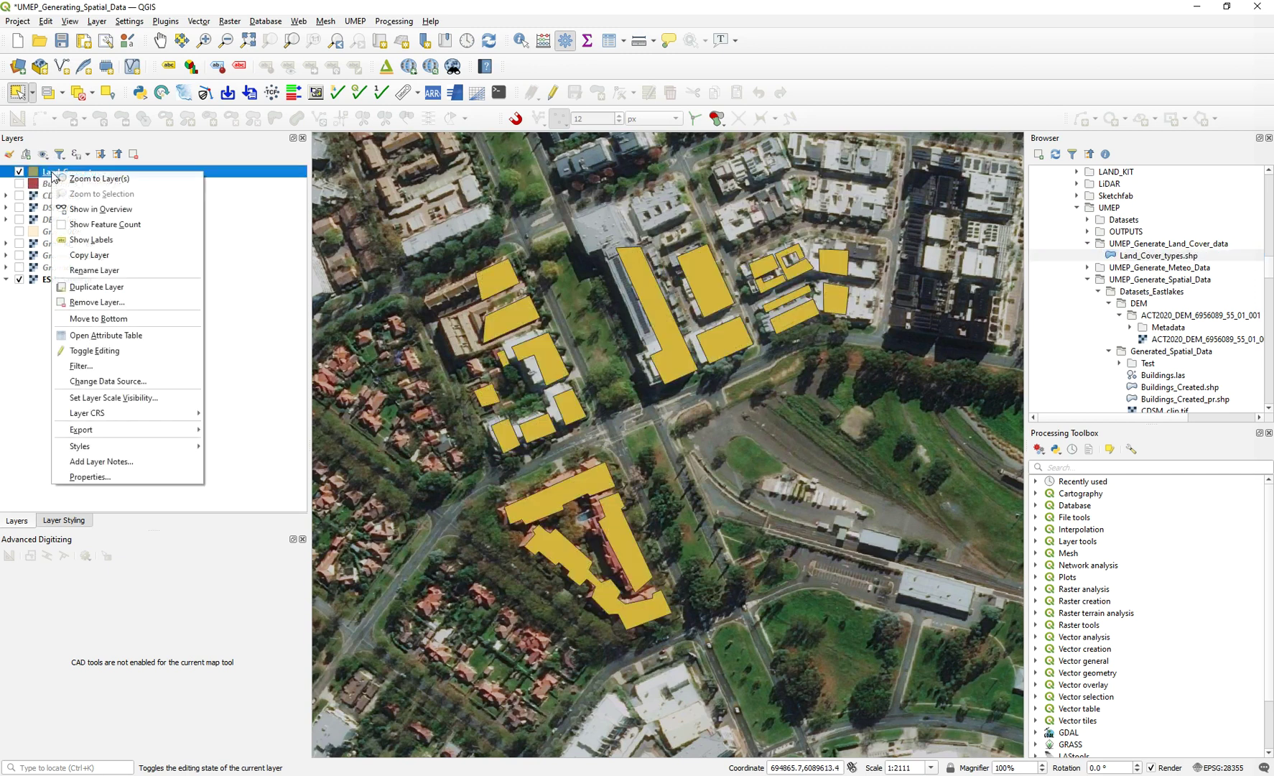
{"action": "left_click", "coordinate": [77, 337]}
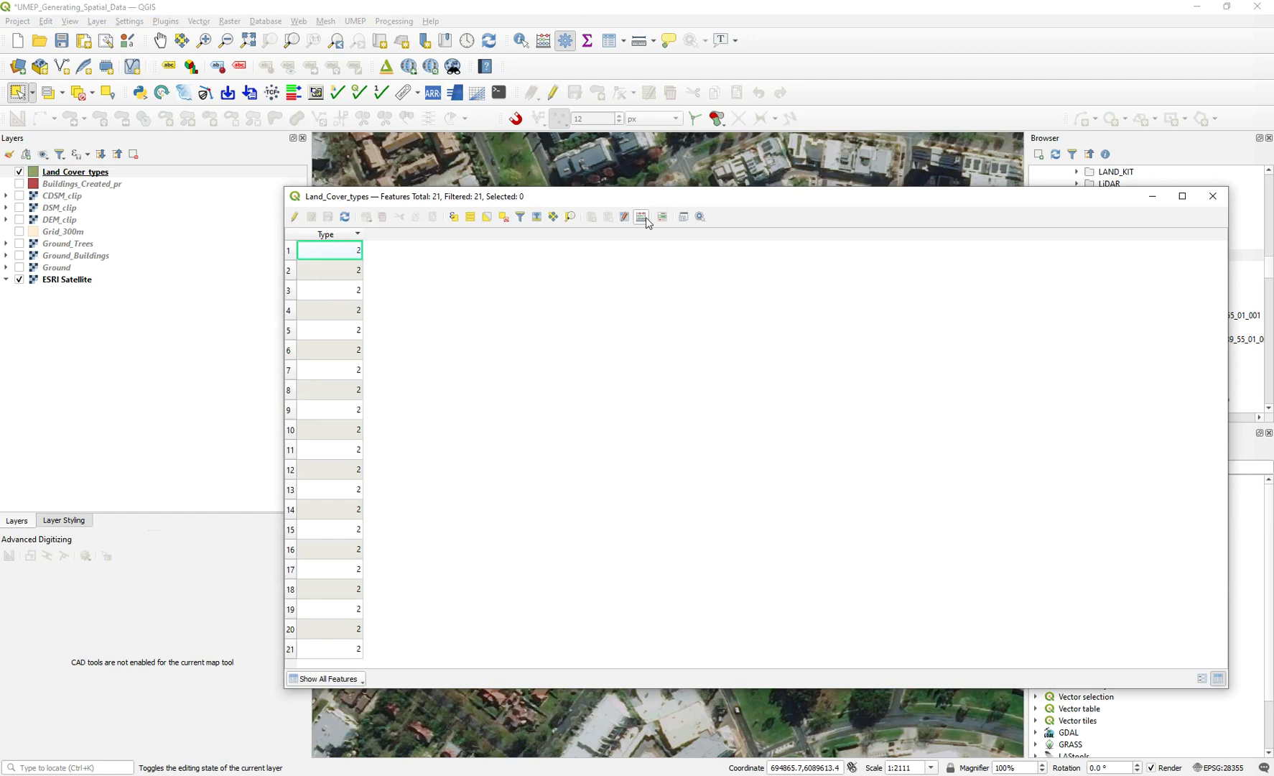
{"action": "left_click", "coordinate": [295, 217]}
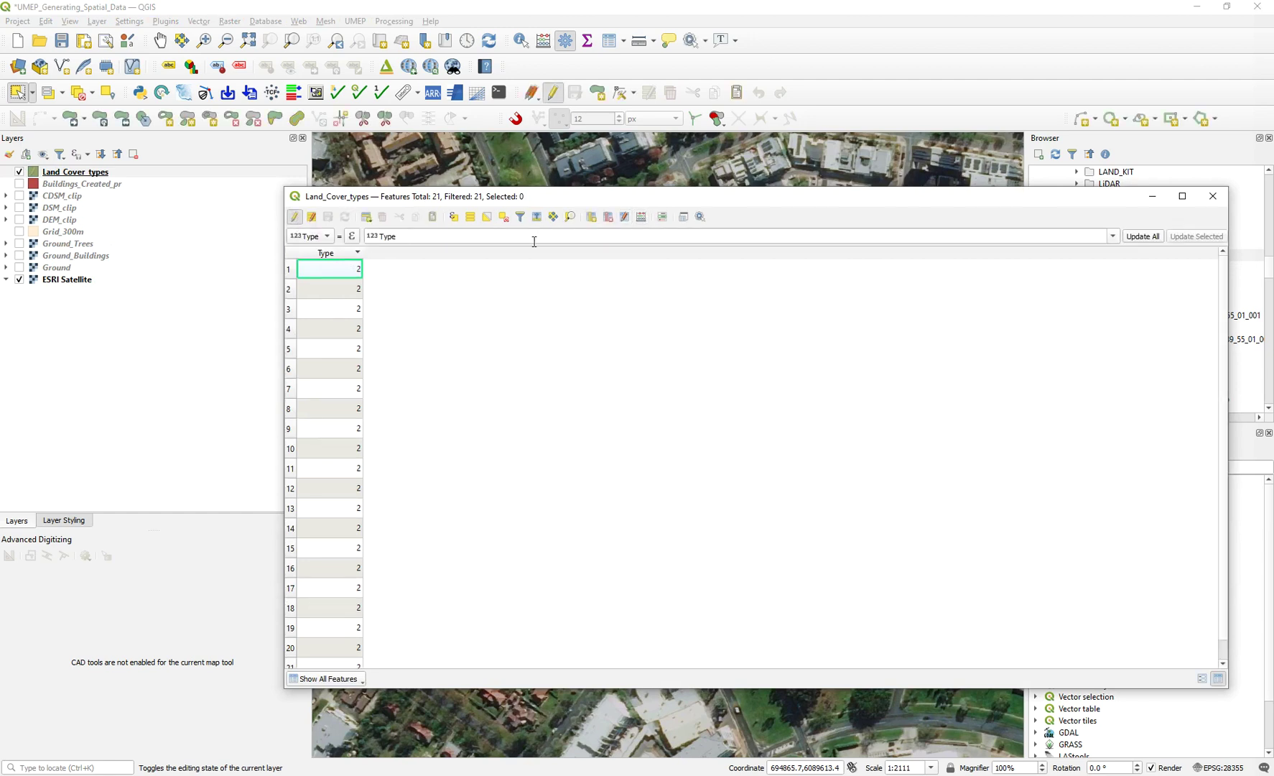
{"action": "left_click", "coordinate": [592, 218]}
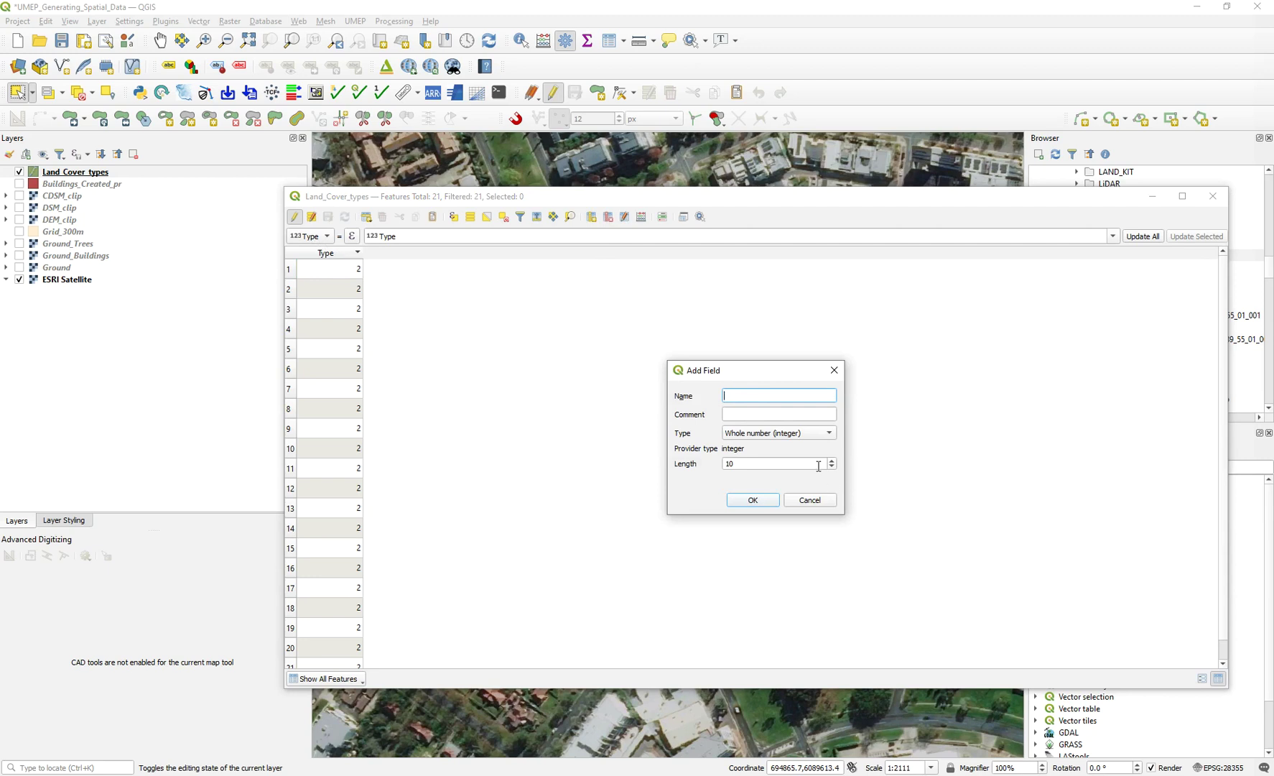
{"action": "left_click", "coordinate": [803, 434]}
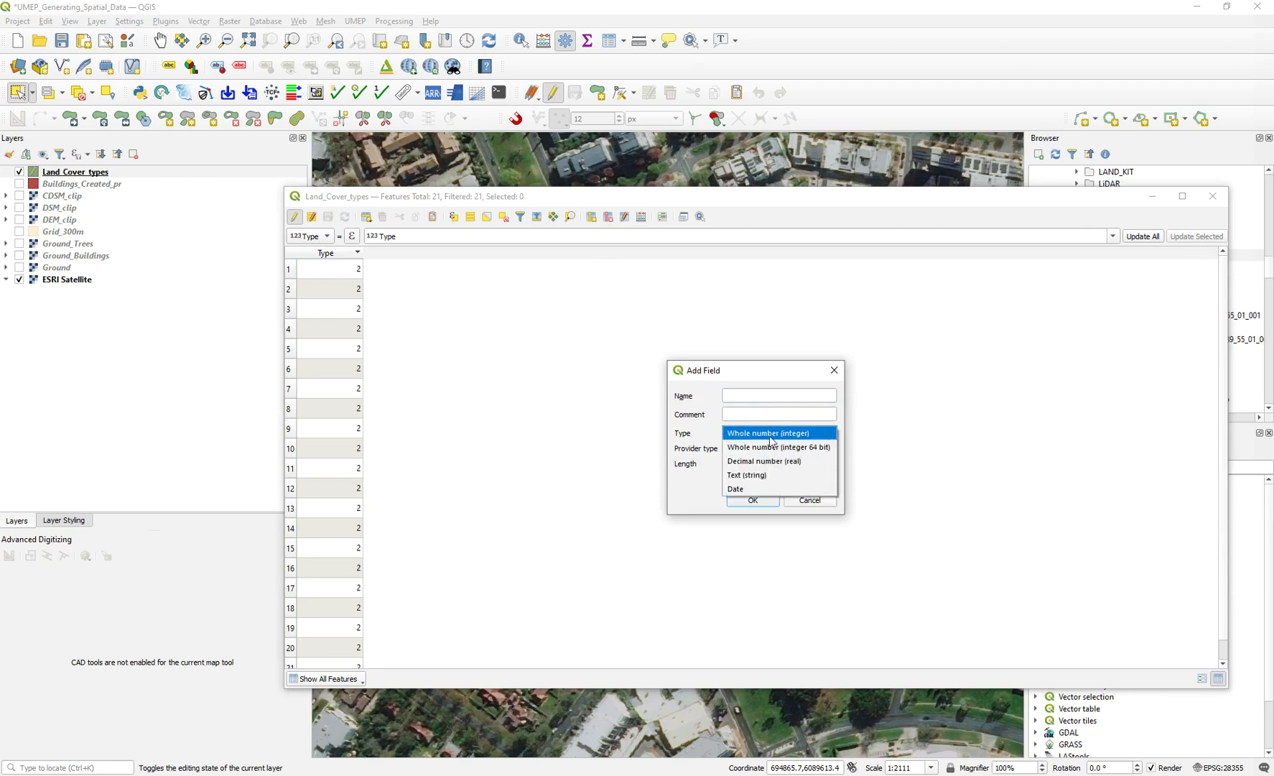
{"action": "left_click", "coordinate": [821, 436]}
{"action": "left_click", "coordinate": [834, 370]}
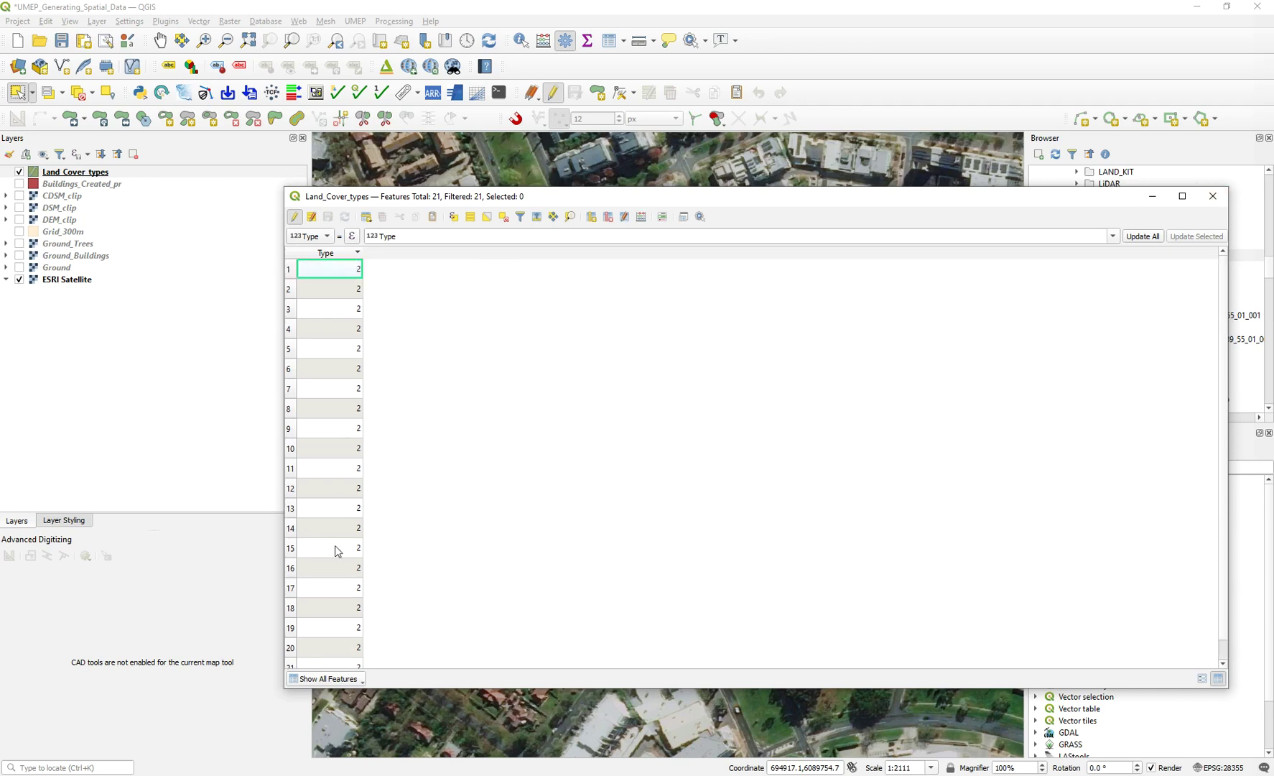
- Inspect the row 1 Type value (2) and close the attribute table
{"action": "double_click", "coordinate": [356, 272]}
{"action": "left_click", "coordinate": [332, 288]}
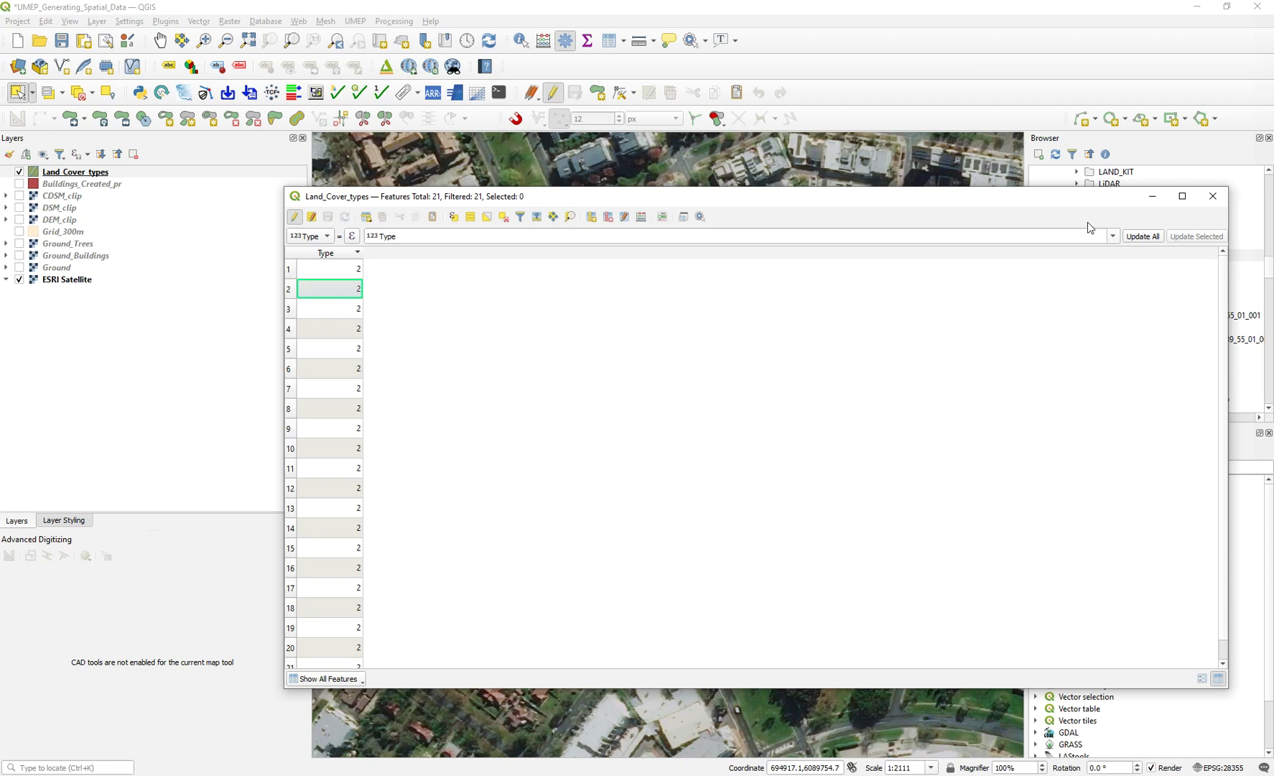
{"action": "left_click", "coordinate": [1214, 197]}
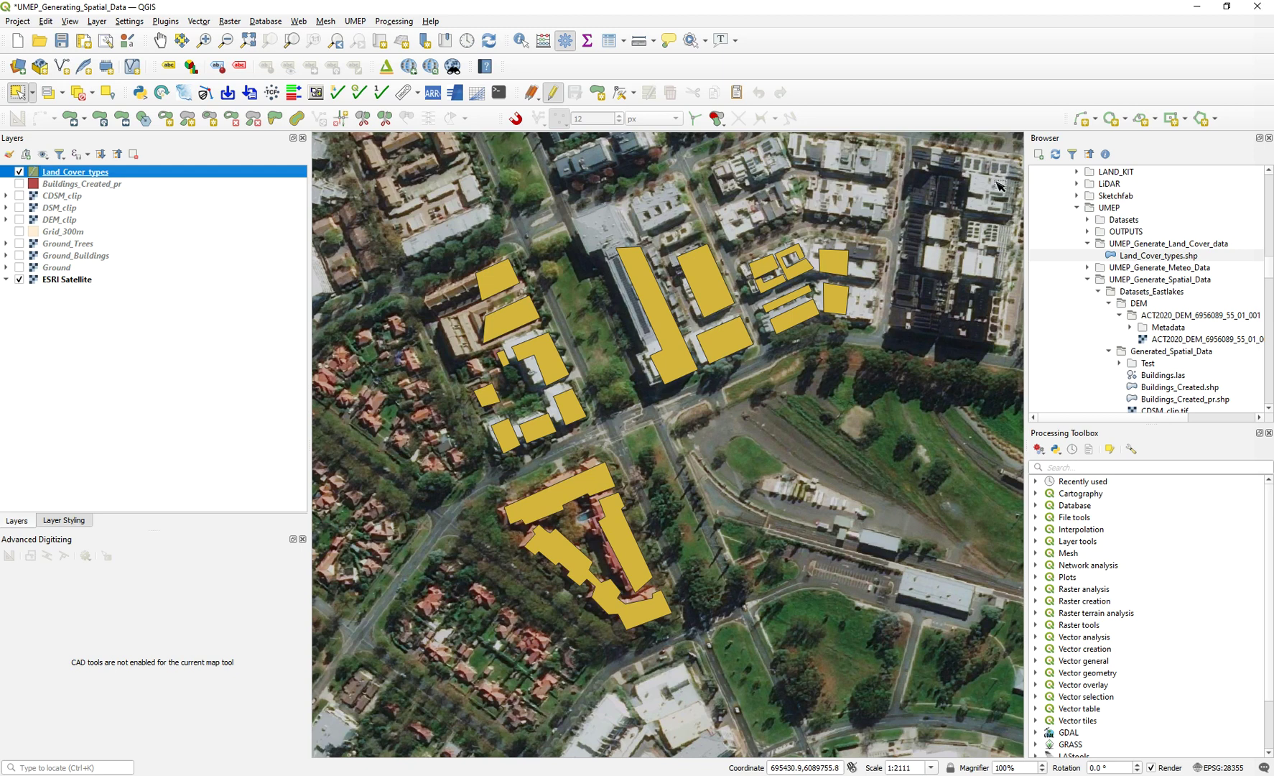
- Add Goteborg landcover.tif from the Browser and zoom the map to it
{"action": "scroll", "coordinate": [1201, 368], "scroll_direction": "down", "scroll_amount": 10}
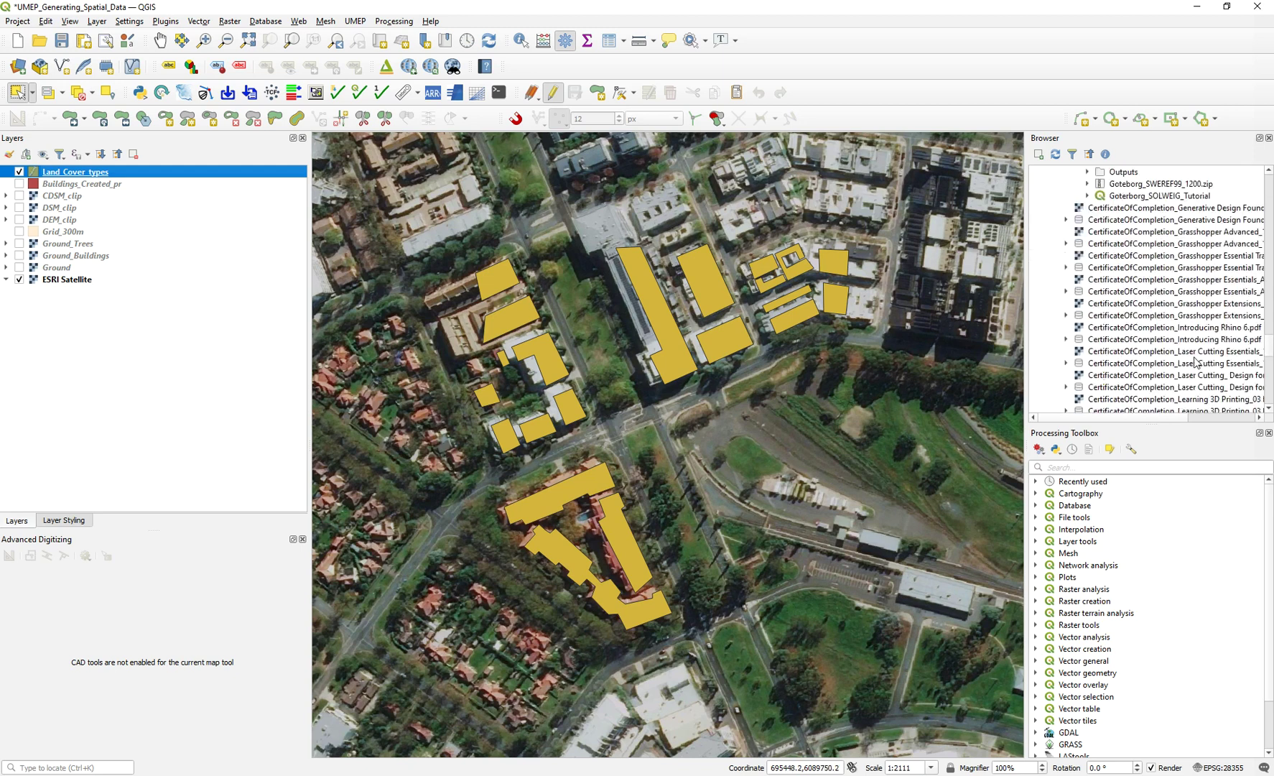
{"action": "scroll", "coordinate": [1173, 281], "scroll_direction": "up", "scroll_amount": 2}
{"action": "left_click", "coordinate": [1145, 318]}
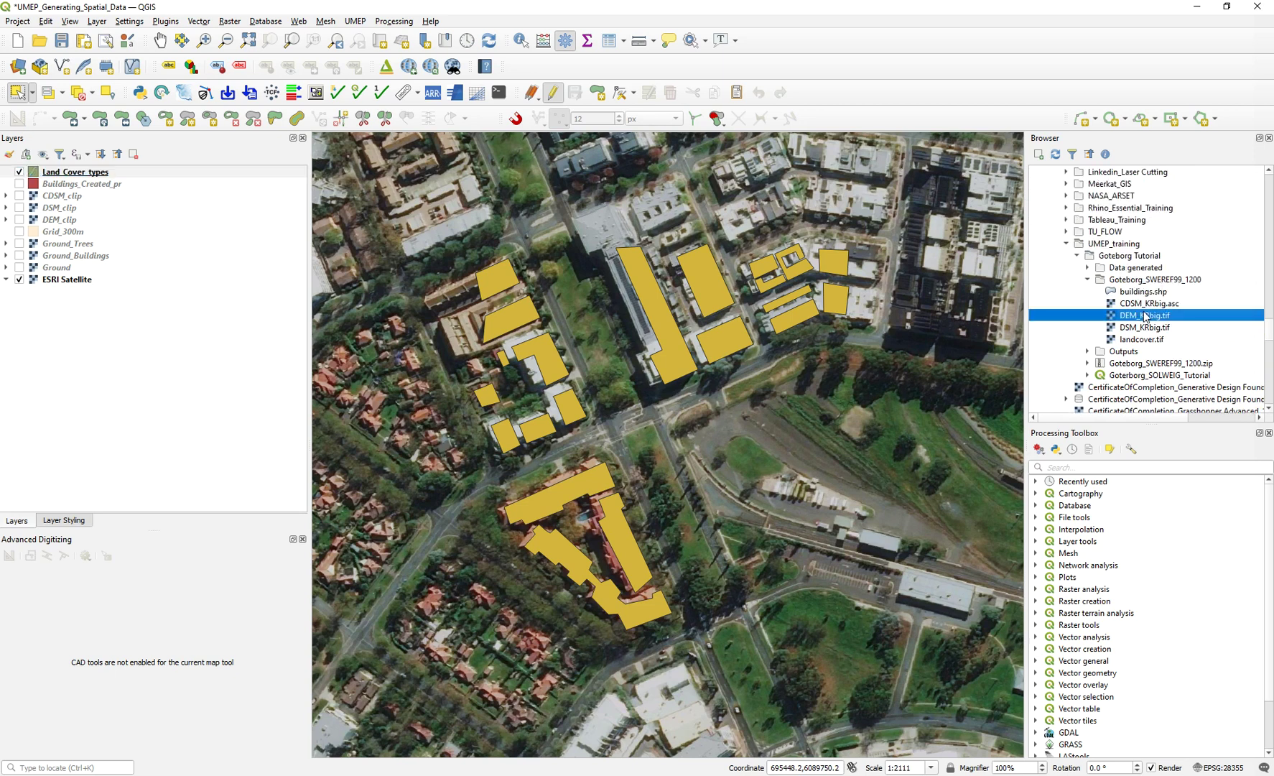
{"action": "left_click_drag", "start_coordinate": [1142, 339], "coordinate": [552, 384]}
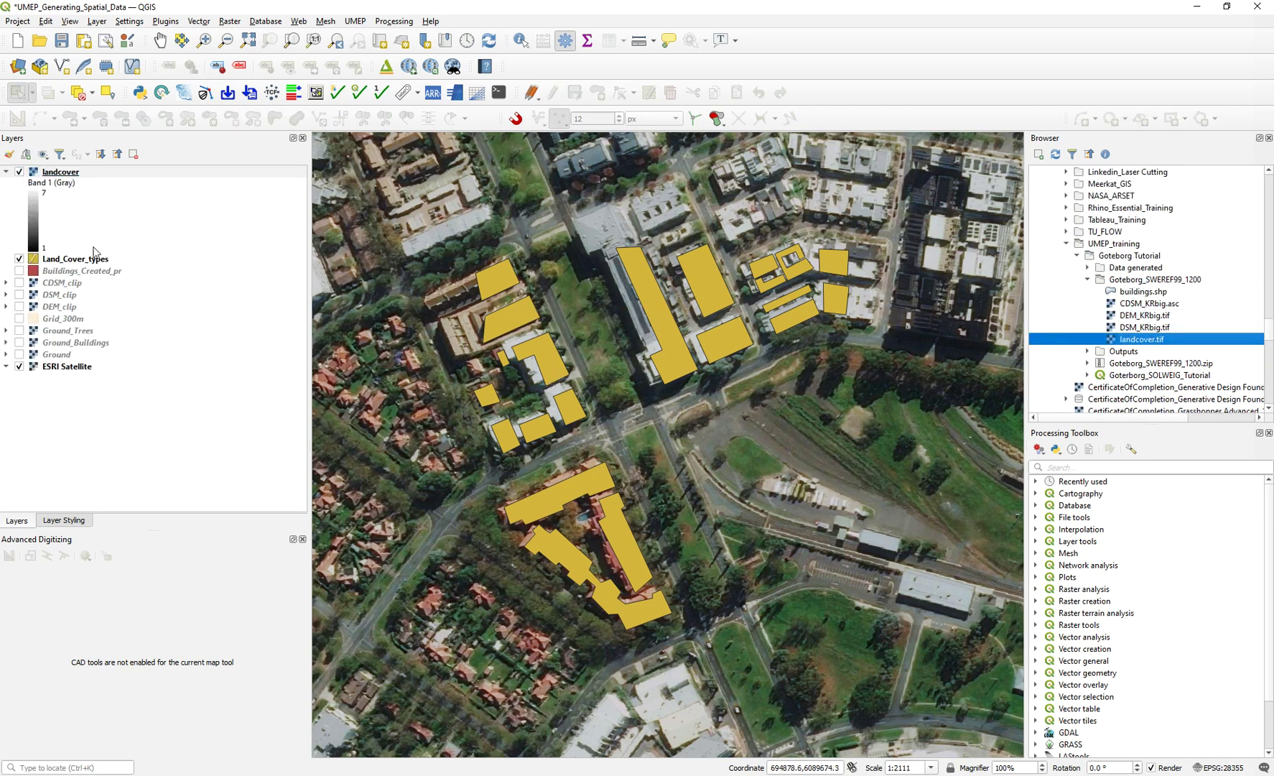
{"action": "right_click", "coordinate": [63, 172]}
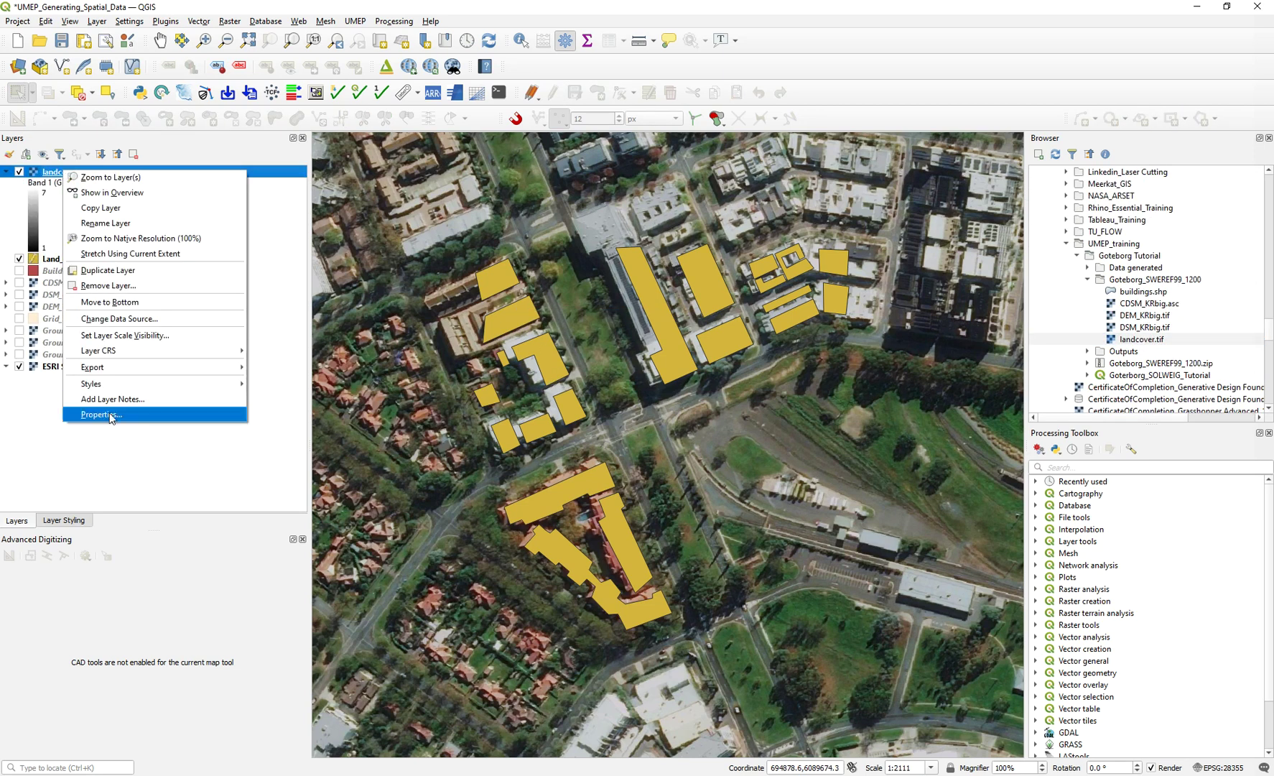
{"action": "left_click", "coordinate": [108, 177]}
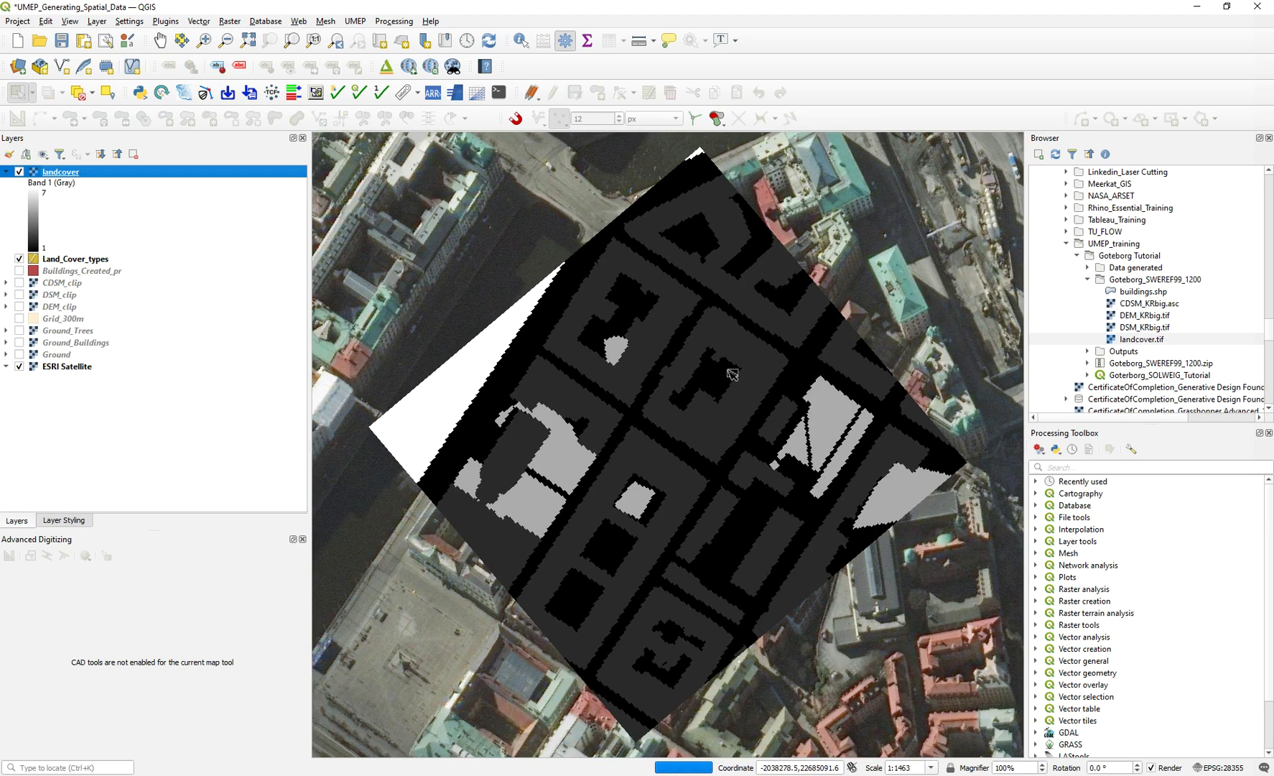
- Apply the landcoverstyle.qml style to landcover.tif and review its land-cover classes
{"action": "right_click", "coordinate": [46, 176]}
{"action": "left_click", "coordinate": [93, 425]}
{"action": "left_click", "coordinate": [688, 625]}
{"action": "left_click", "coordinate": [691, 642]}
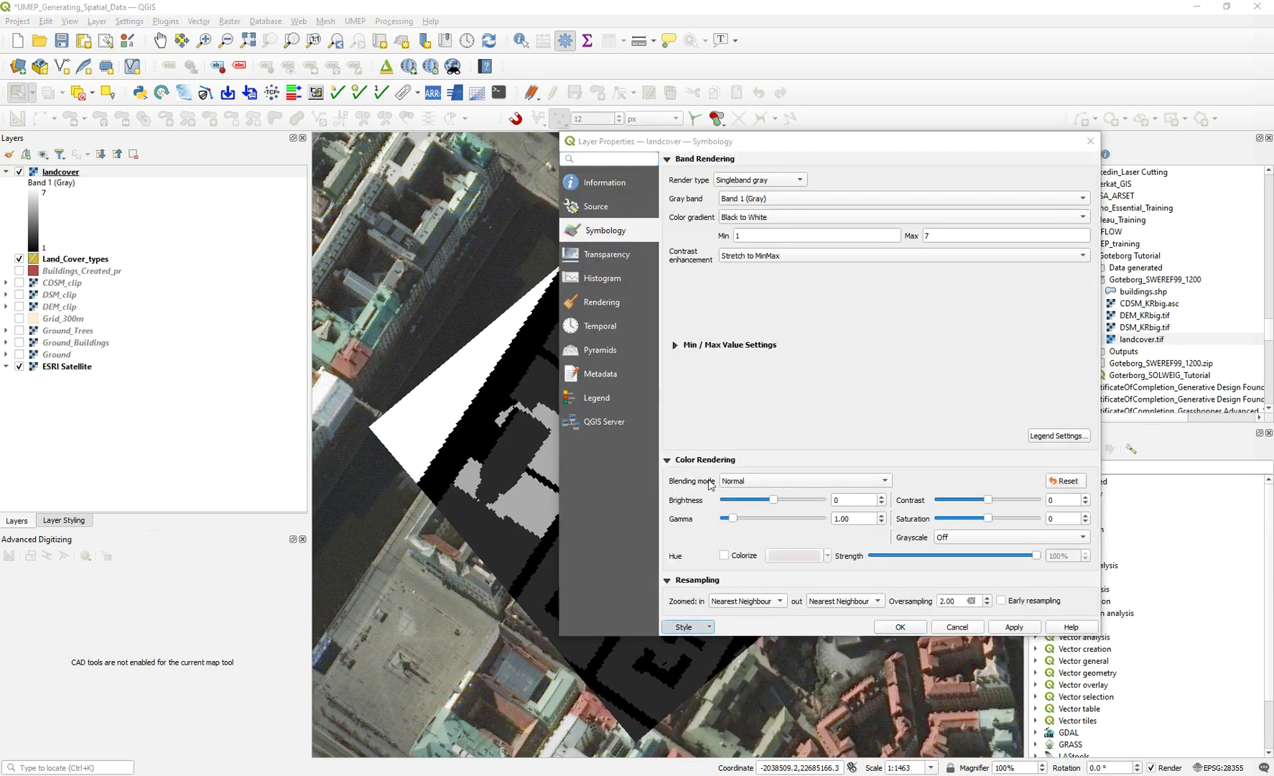
{"action": "left_click", "coordinate": [743, 249]}
{"action": "left_click", "coordinate": [1162, 666]}
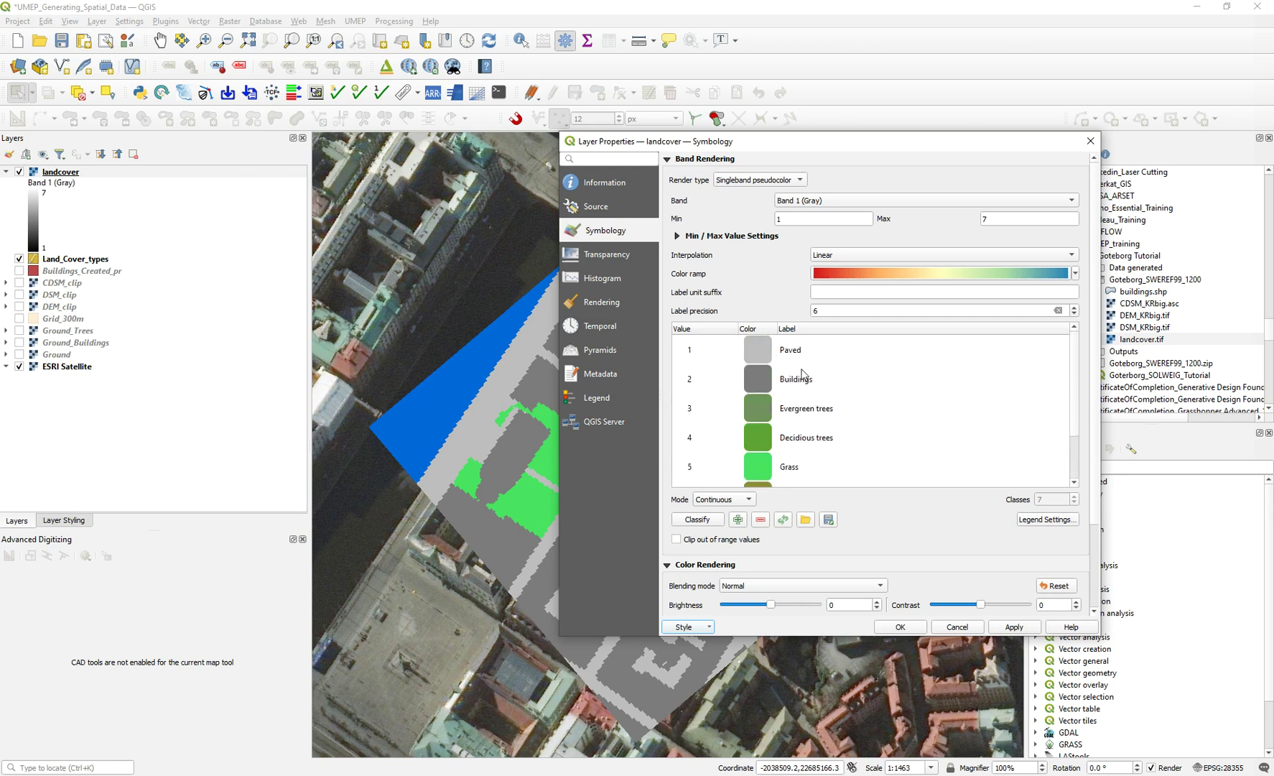
{"action": "scroll", "coordinate": [807, 386], "scroll_direction": "down", "scroll_amount": 2}
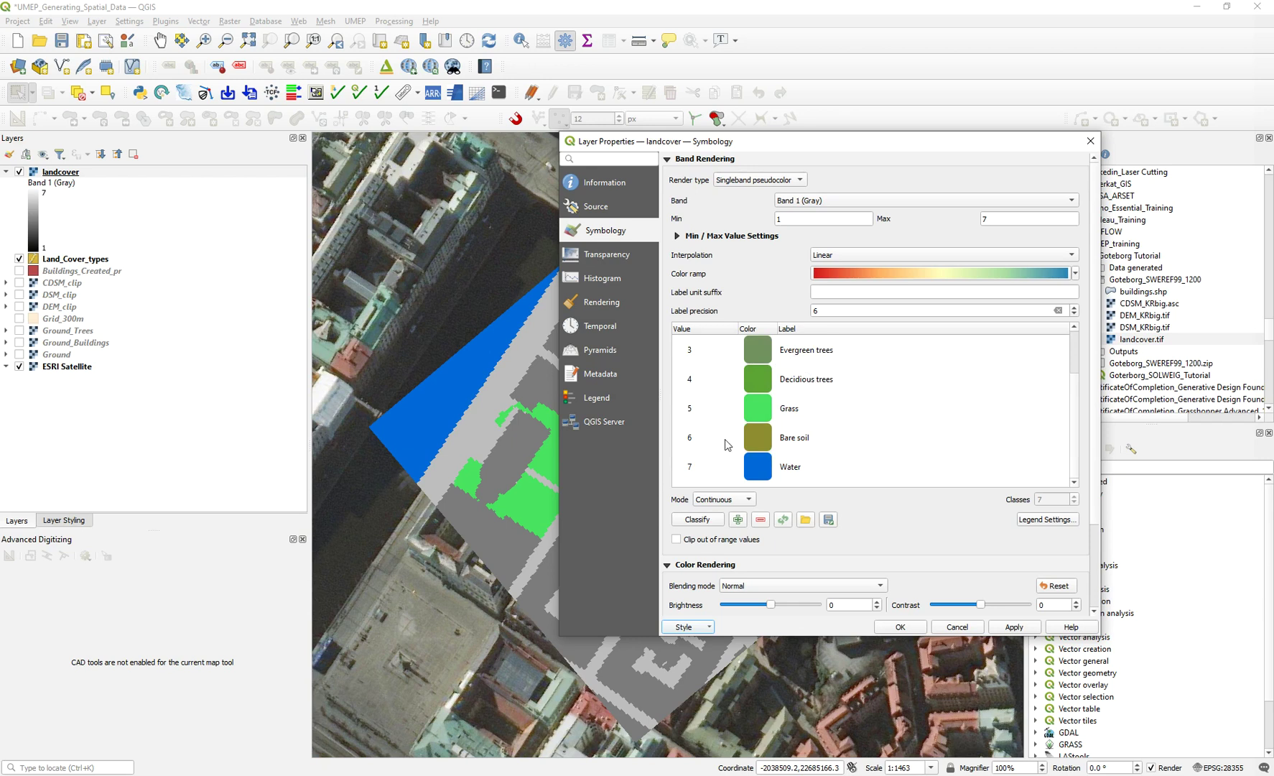
{"action": "scroll", "coordinate": [840, 471], "scroll_direction": "down", "scroll_amount": 2}
{"action": "scroll", "coordinate": [984, 327], "scroll_direction": "up", "scroll_amount": 2}
{"action": "left_click", "coordinate": [1092, 143]}
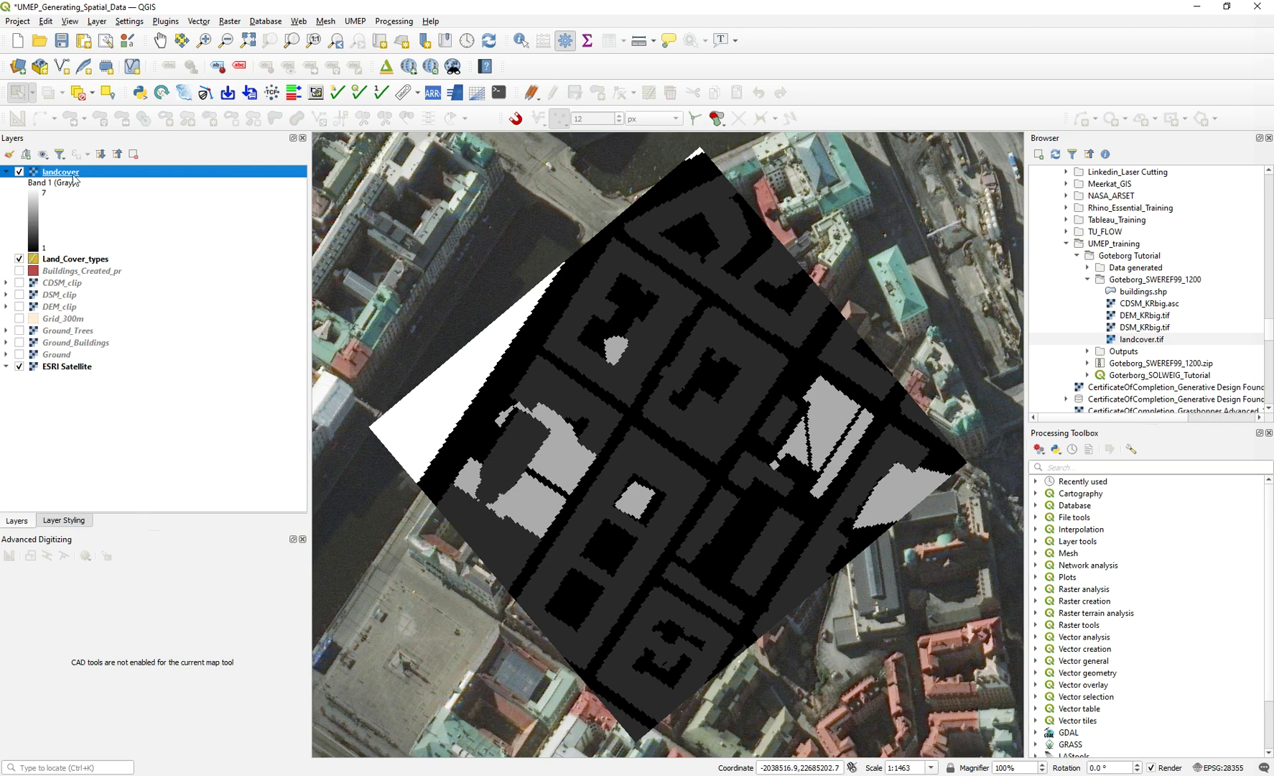
- Remove the landcover raster, zoom to Land_Cover_types and open its attribute table
{"action": "left_click", "coordinate": [133, 154]}
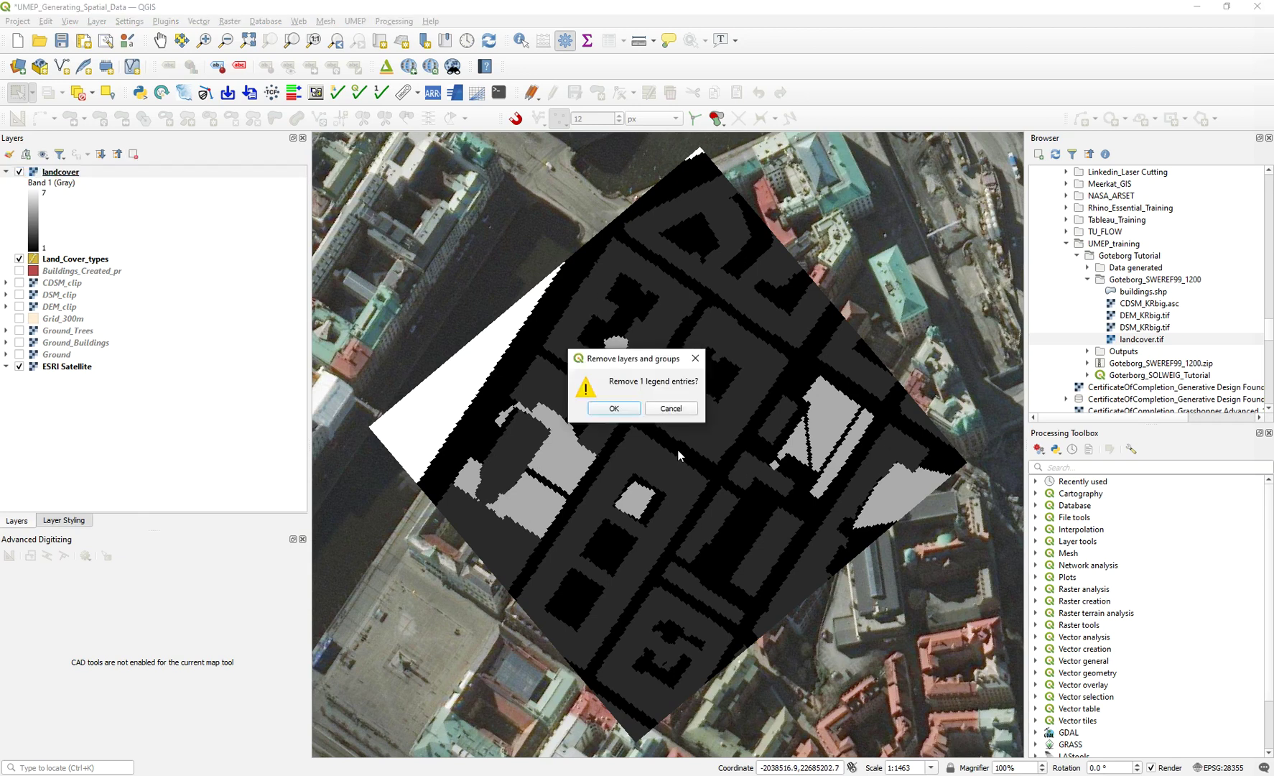
{"action": "left_click", "coordinate": [614, 408]}
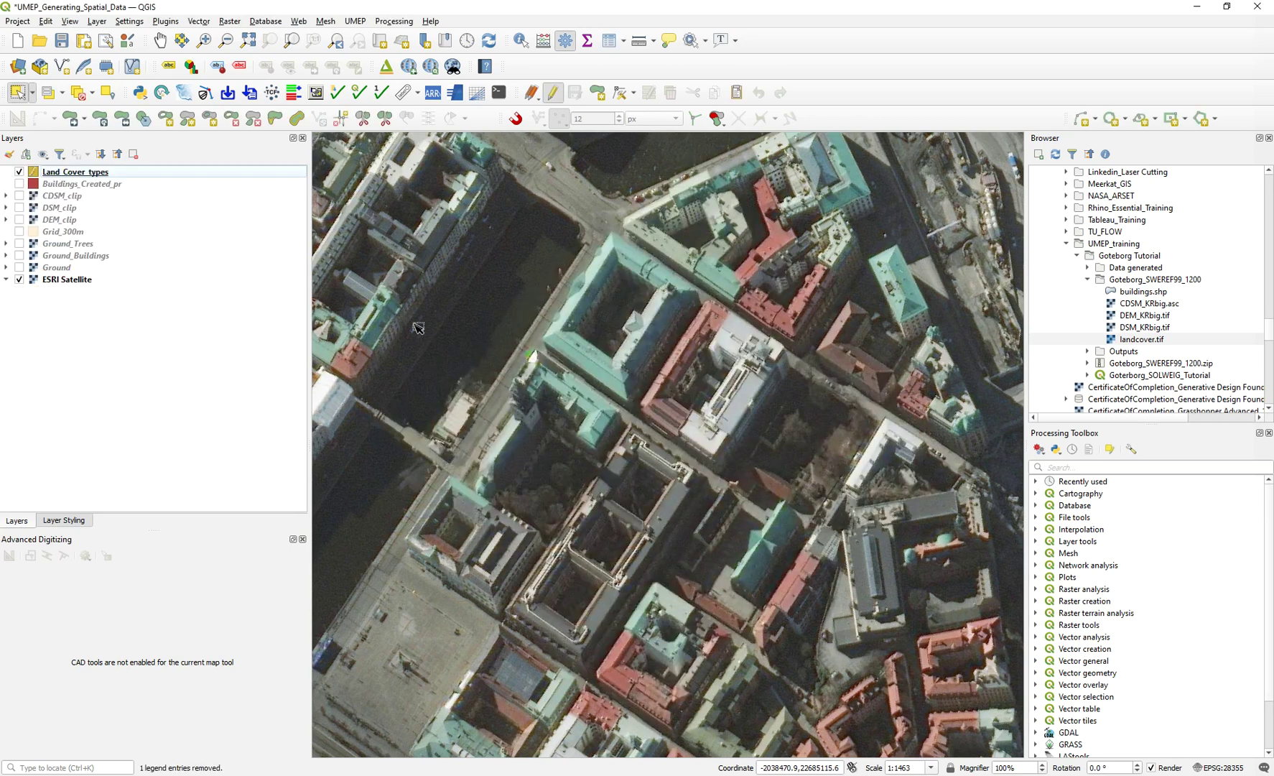
{"action": "right_click", "coordinate": [63, 176]}
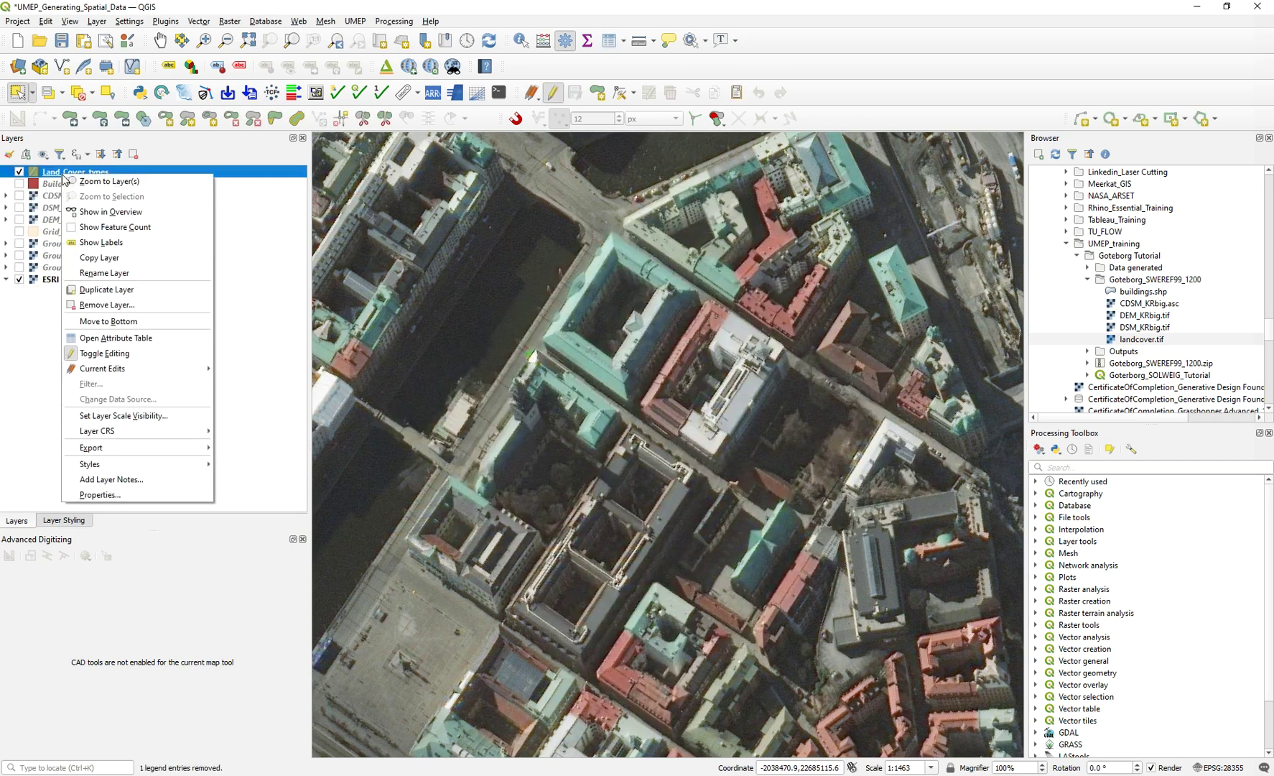
{"action": "left_click", "coordinate": [105, 182]}
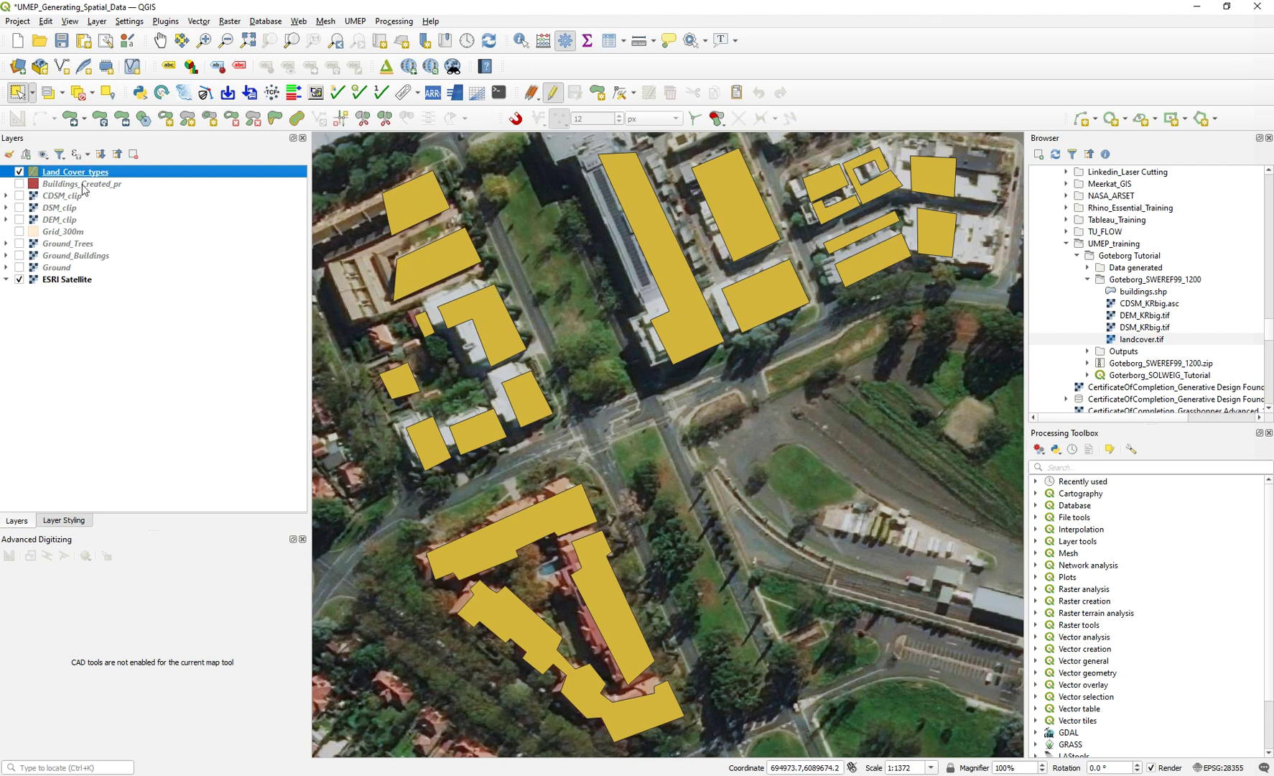
{"action": "right_click", "coordinate": [75, 174]}
{"action": "left_click", "coordinate": [105, 332]}
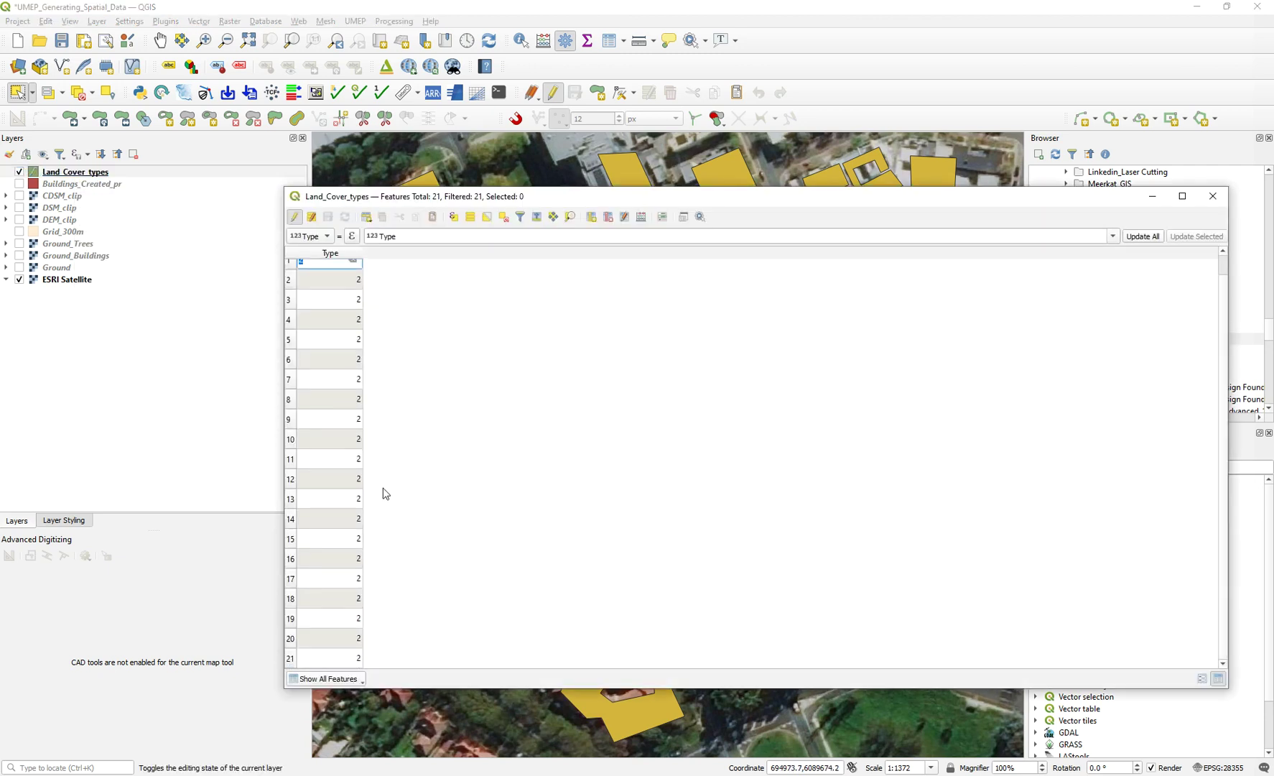
{"action": "left_click", "coordinate": [1213, 196]}
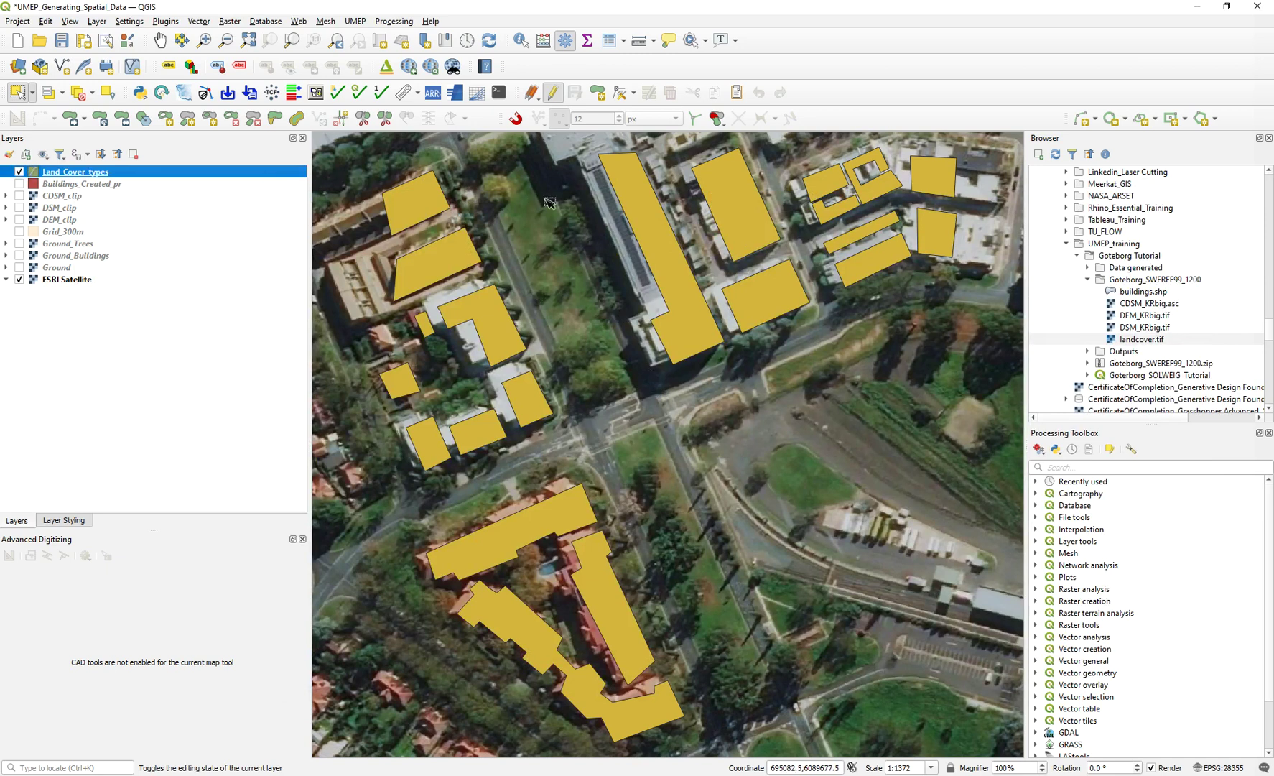
{"action": "scroll", "coordinate": [564, 229], "scroll_direction": "down", "scroll_amount": 3}
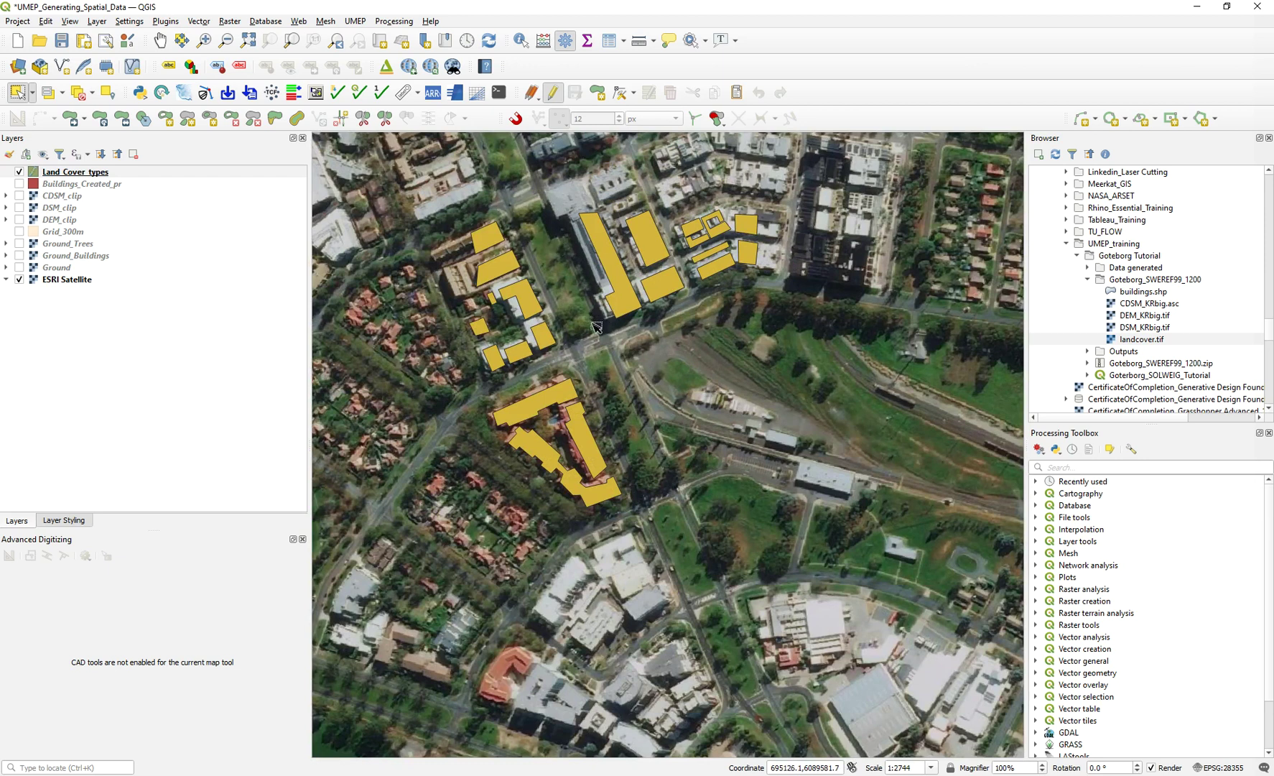
{"action": "scroll", "coordinate": [560, 255], "scroll_direction": "up", "scroll_amount": 1}
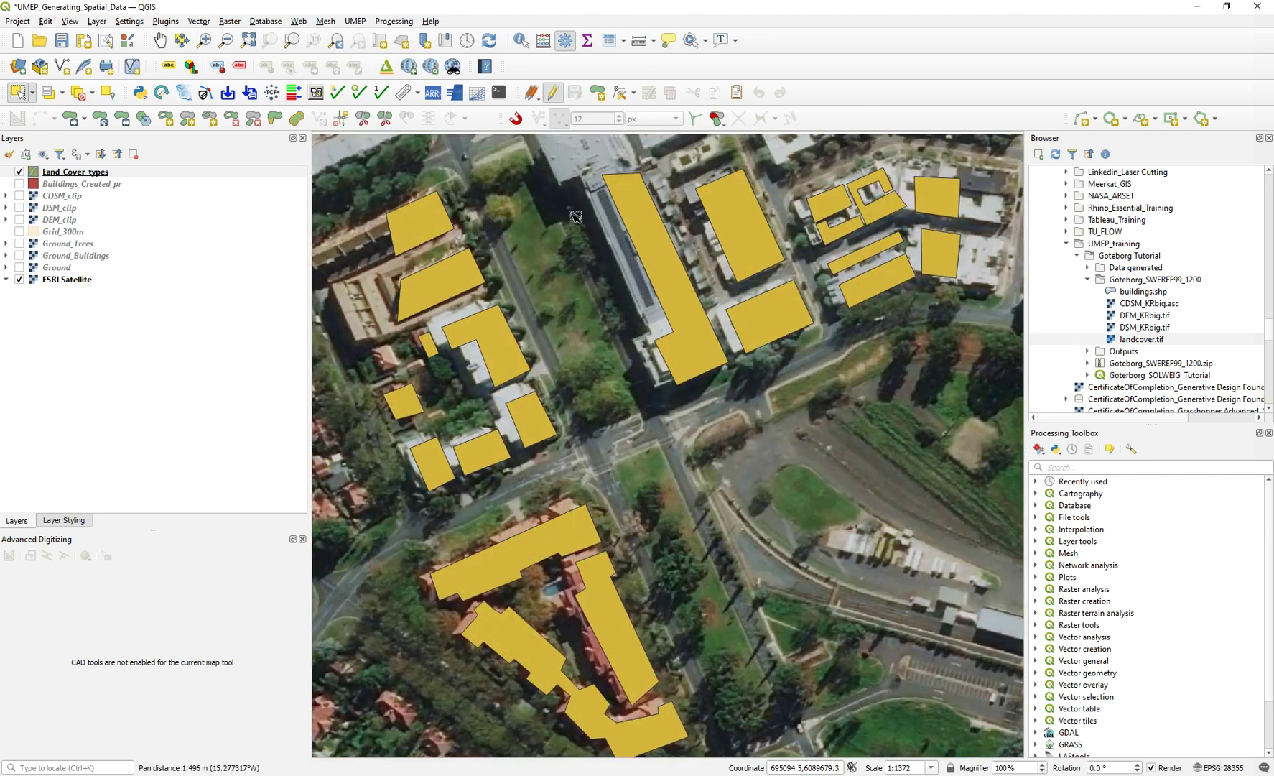
{"action": "left_click_drag", "start_coordinate": [576, 221], "coordinate": [584, 275]}
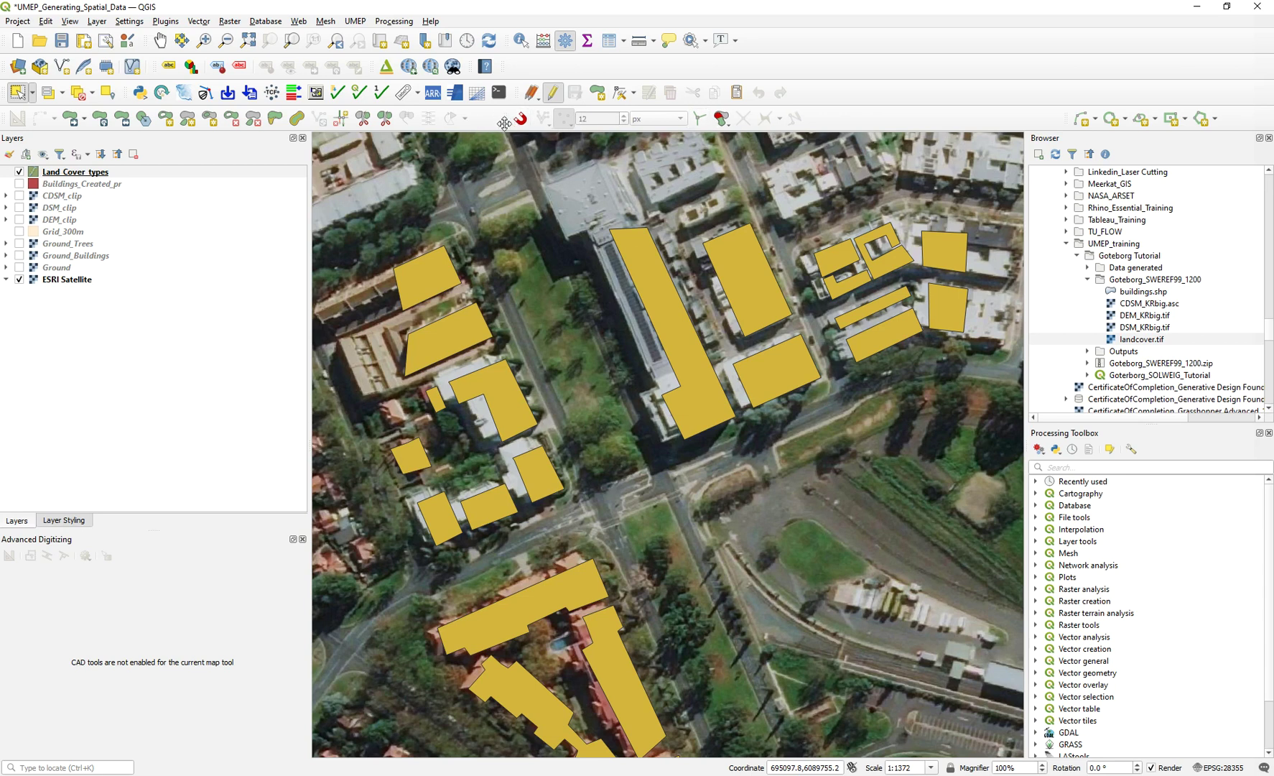
{"action": "left_click_drag", "start_coordinate": [501, 120], "coordinate": [764, 161]}
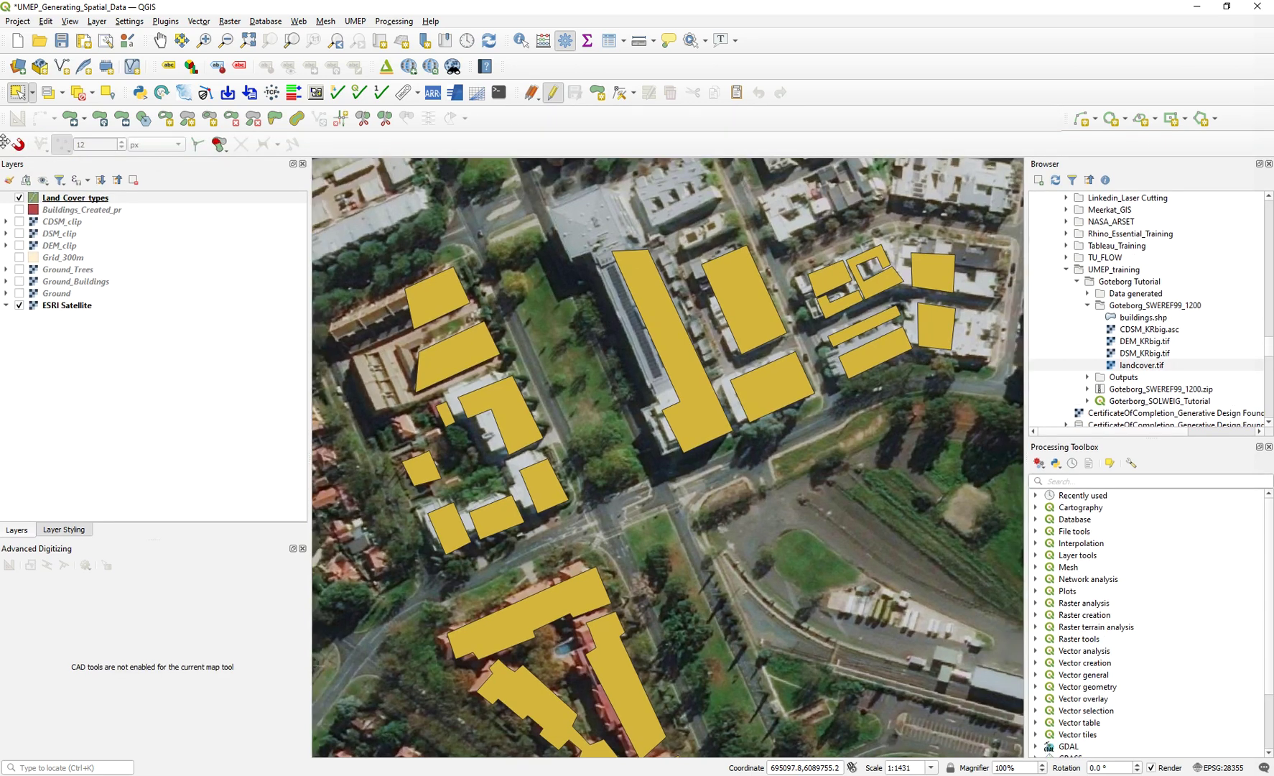
{"action": "left_click_drag", "start_coordinate": [7, 144], "coordinate": [503, 119]}
{"action": "right_click", "coordinate": [848, 92]}
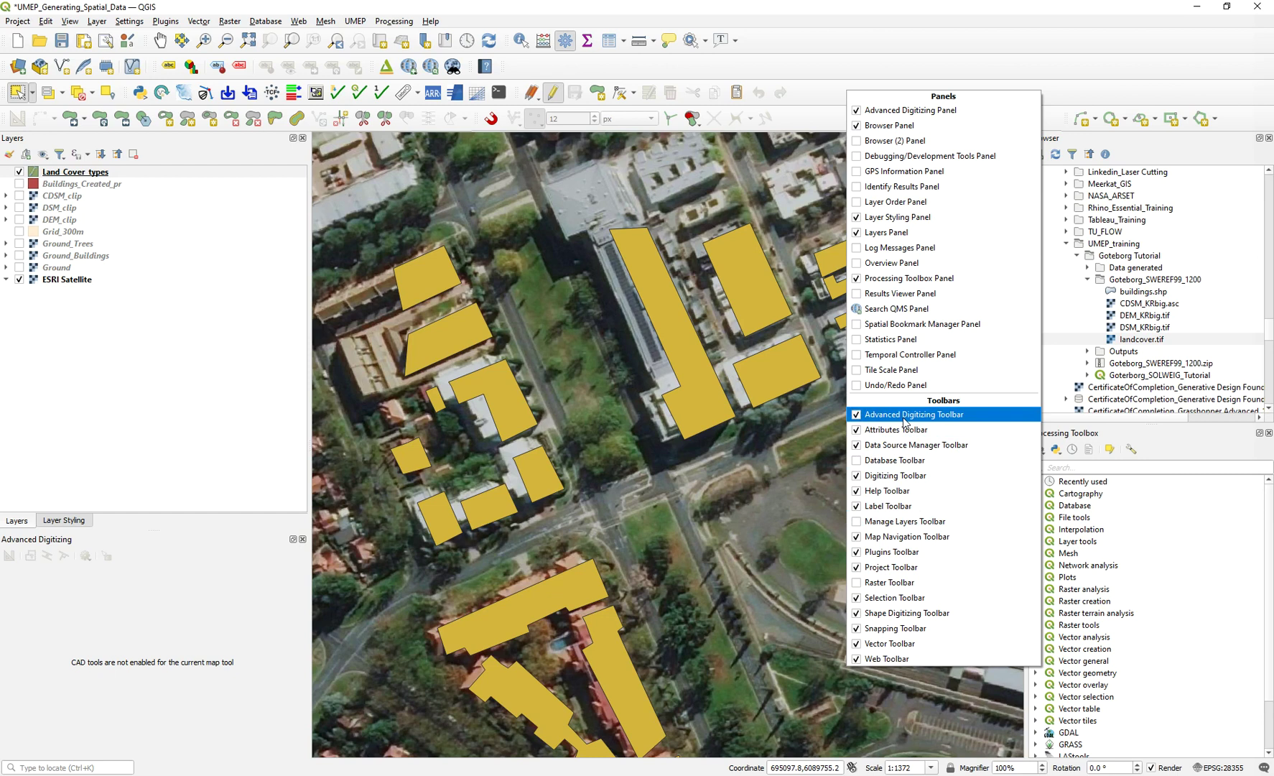
{"action": "left_click", "coordinate": [817, 125]}
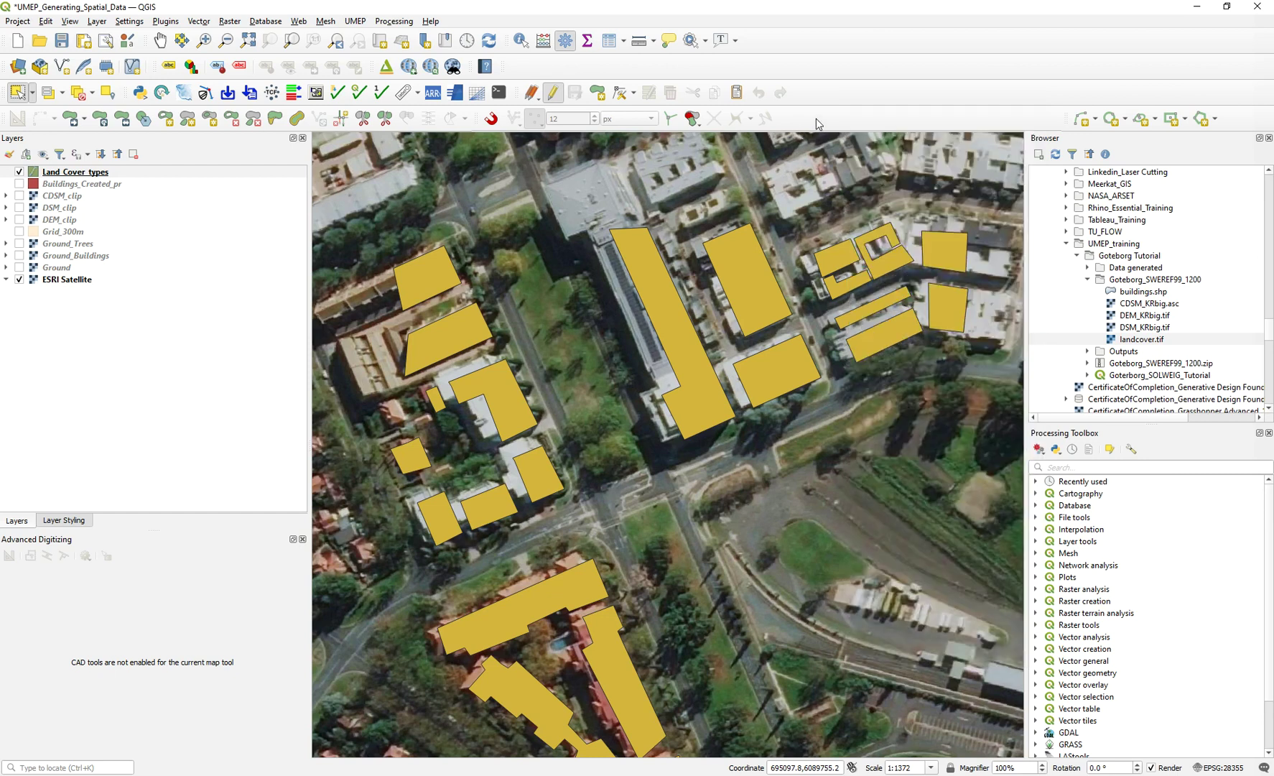
{"action": "right_click", "coordinate": [828, 121]}
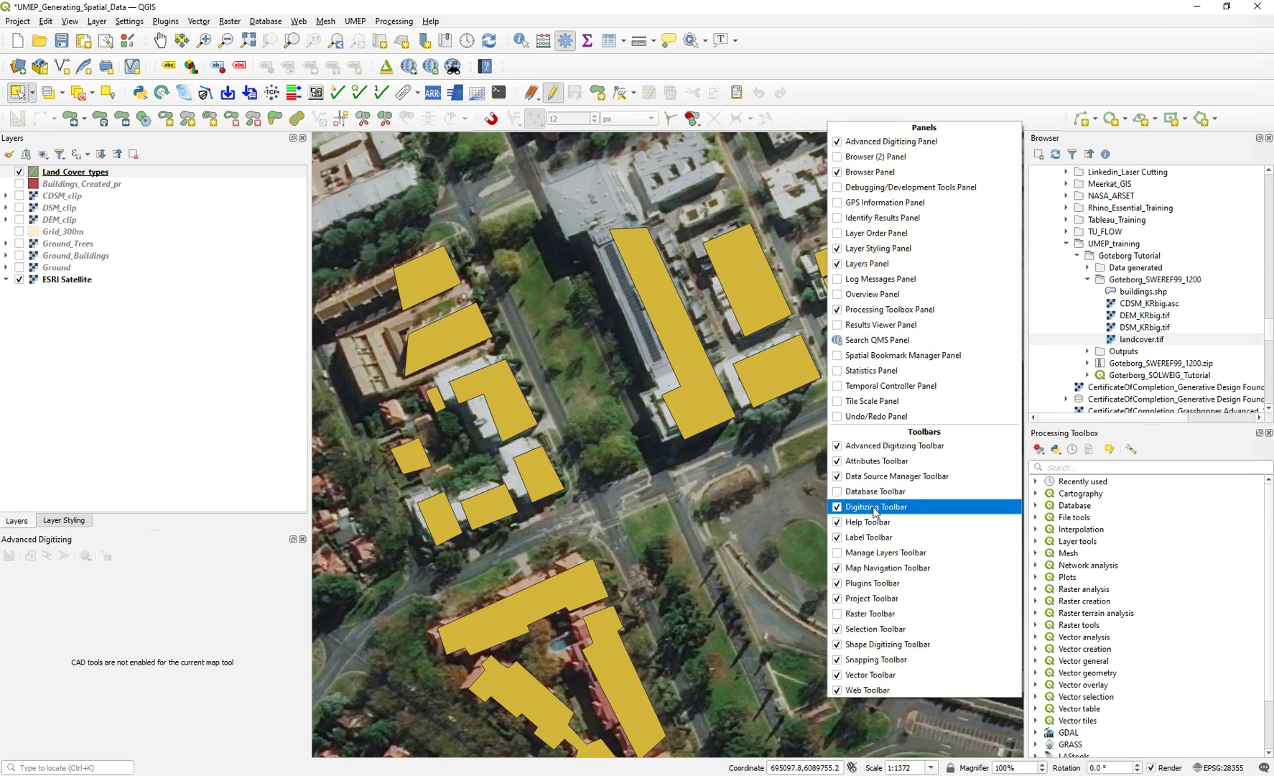
{"action": "left_click", "coordinate": [875, 507]}
{"action": "right_click", "coordinate": [819, 121]}
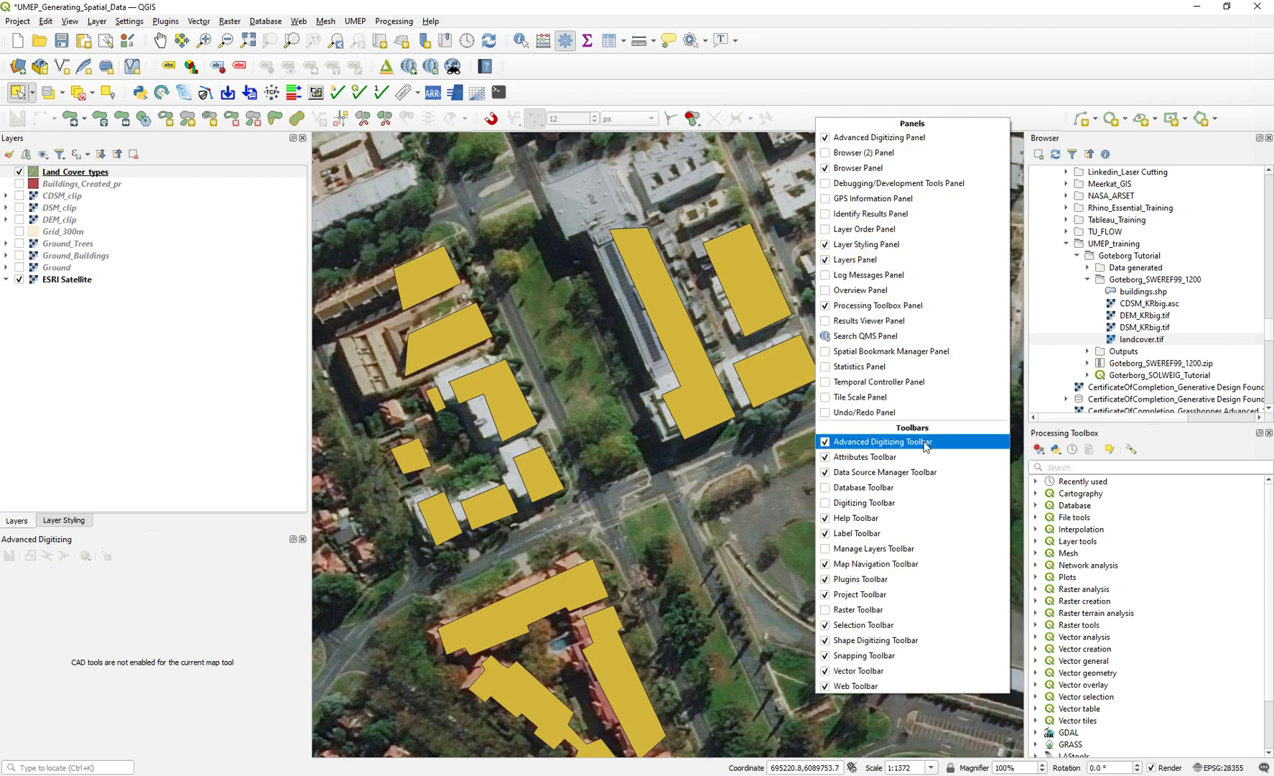
{"action": "left_click", "coordinate": [872, 507]}
{"action": "right_click", "coordinate": [814, 110]}
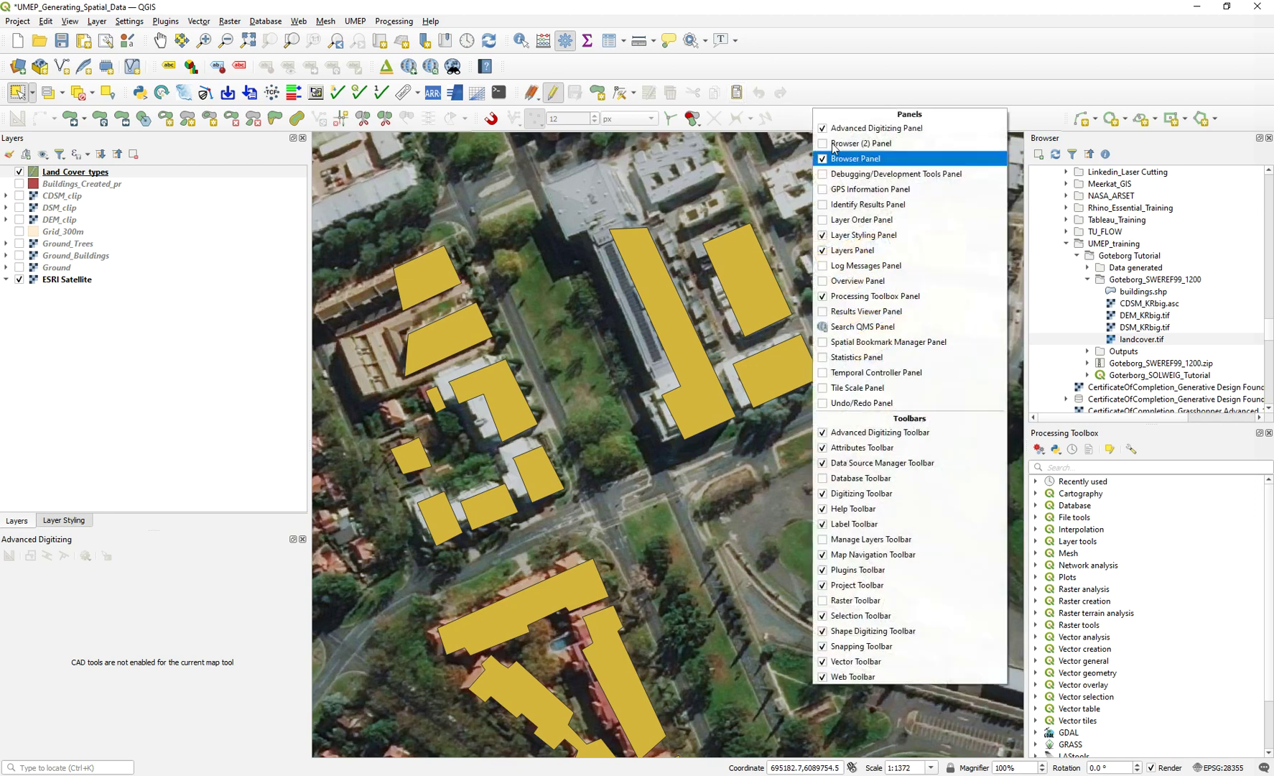
{"action": "left_click", "coordinate": [867, 433]}
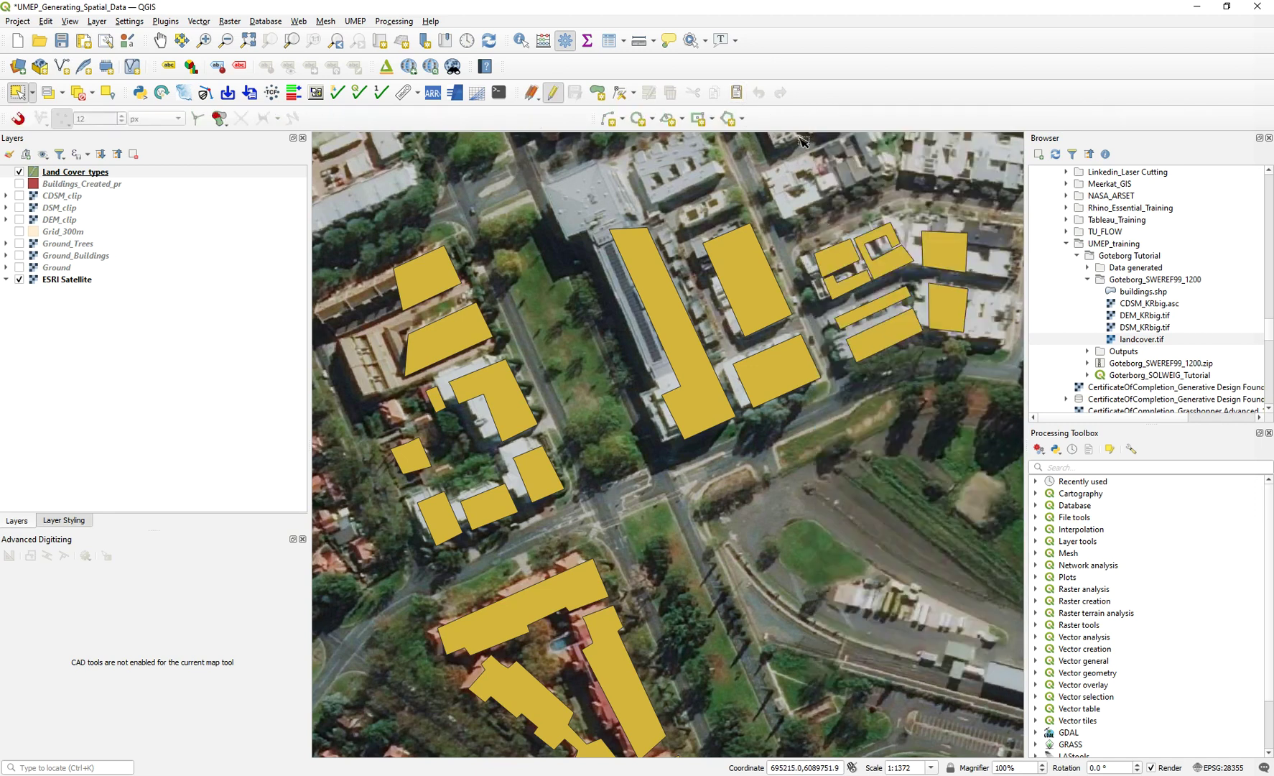
{"action": "right_click", "coordinate": [441, 126]}
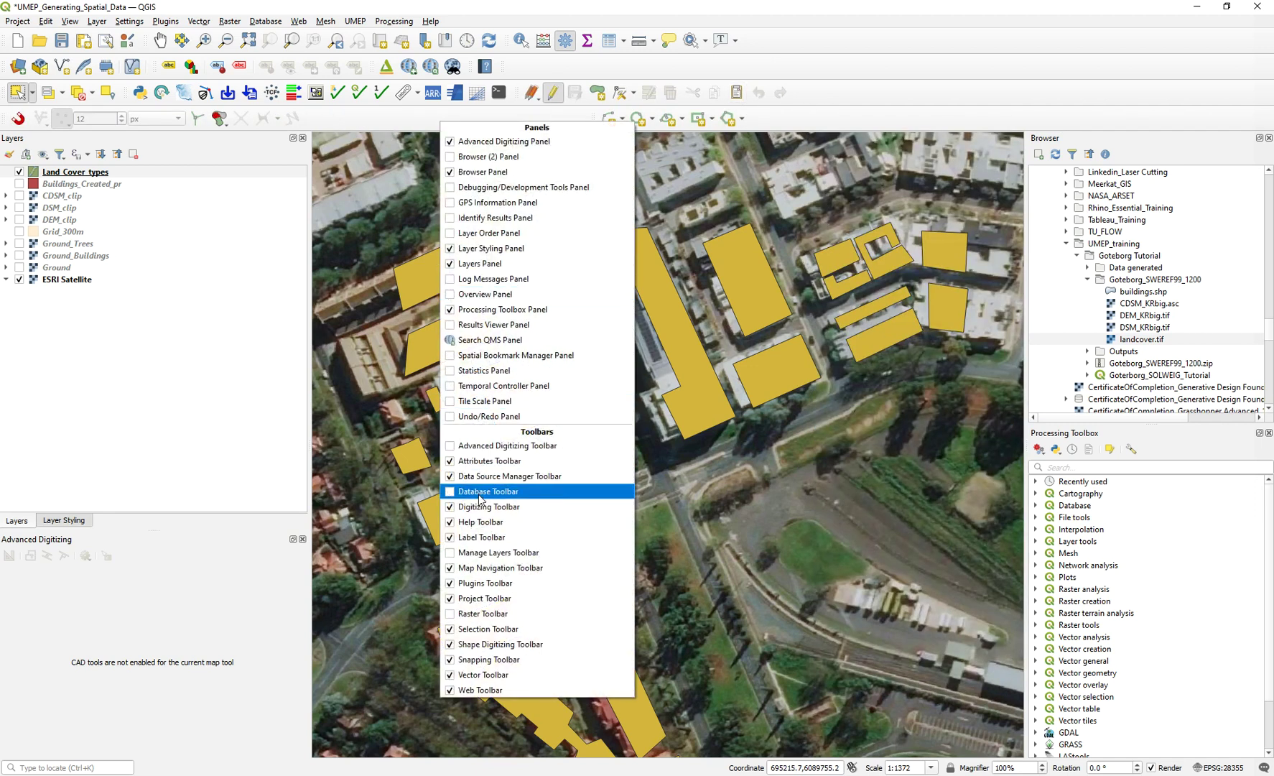
{"action": "left_click", "coordinate": [489, 446]}
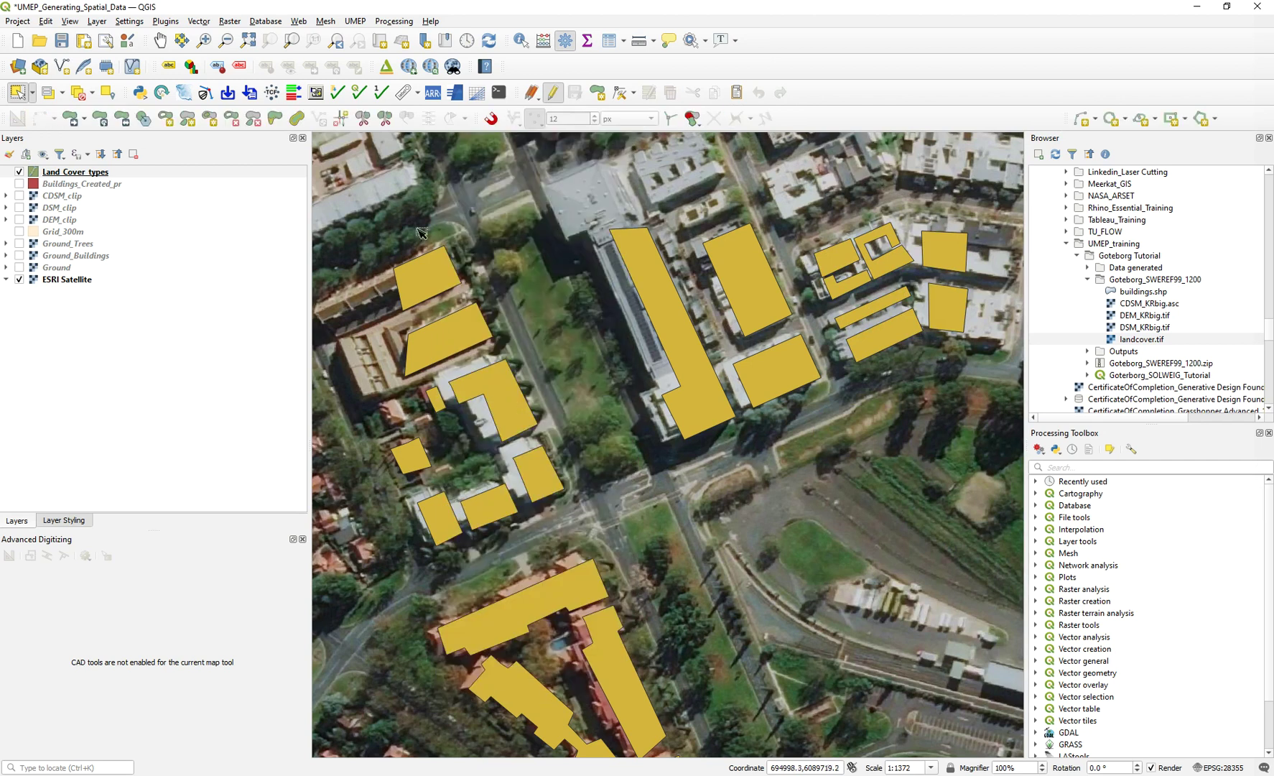
{"action": "right_click", "coordinate": [833, 119]}
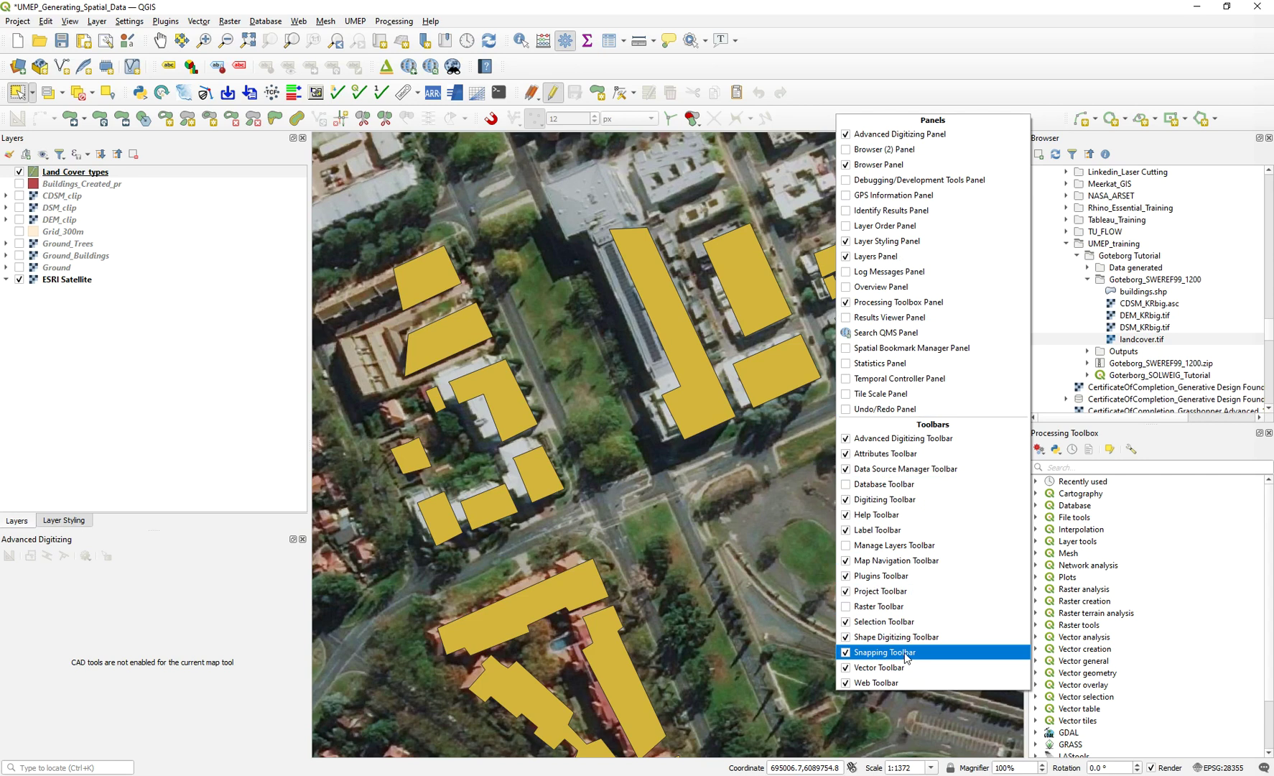
{"action": "left_click", "coordinate": [848, 652]}
{"action": "right_click", "coordinate": [690, 119]}
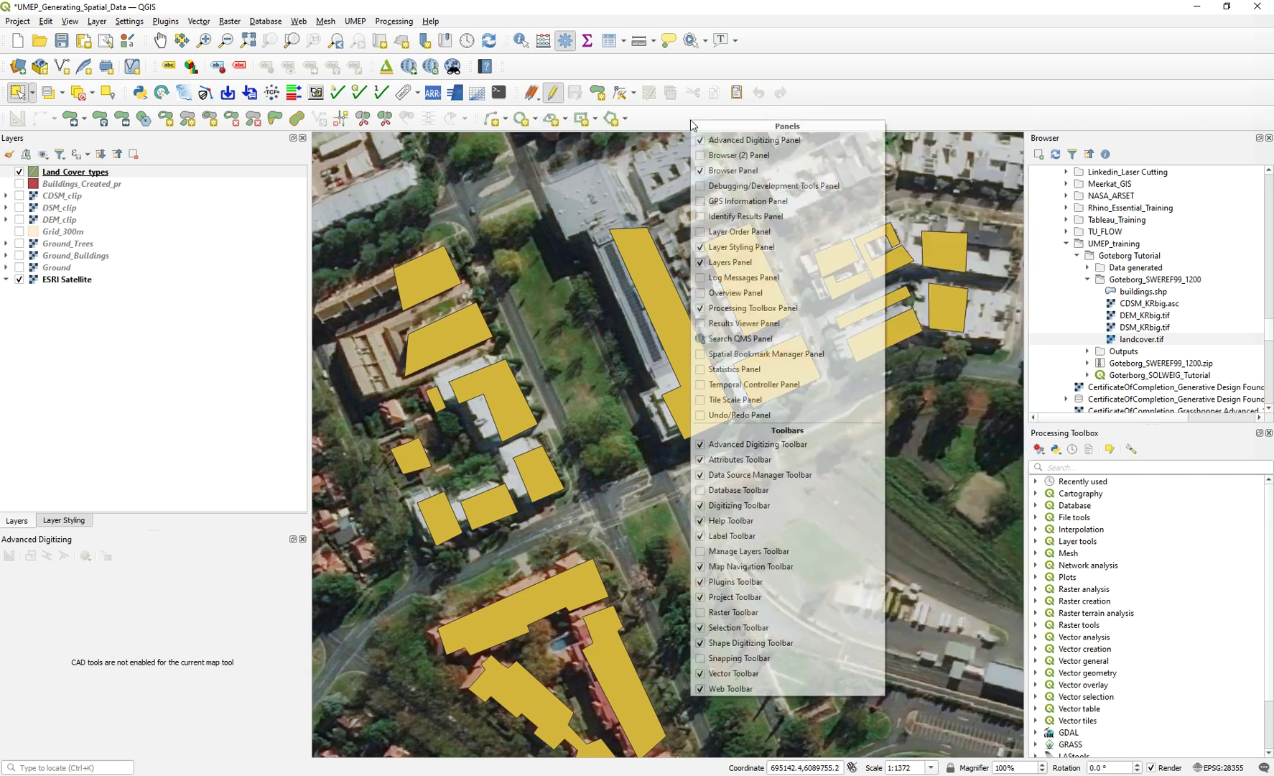
{"action": "left_click", "coordinate": [765, 658]}
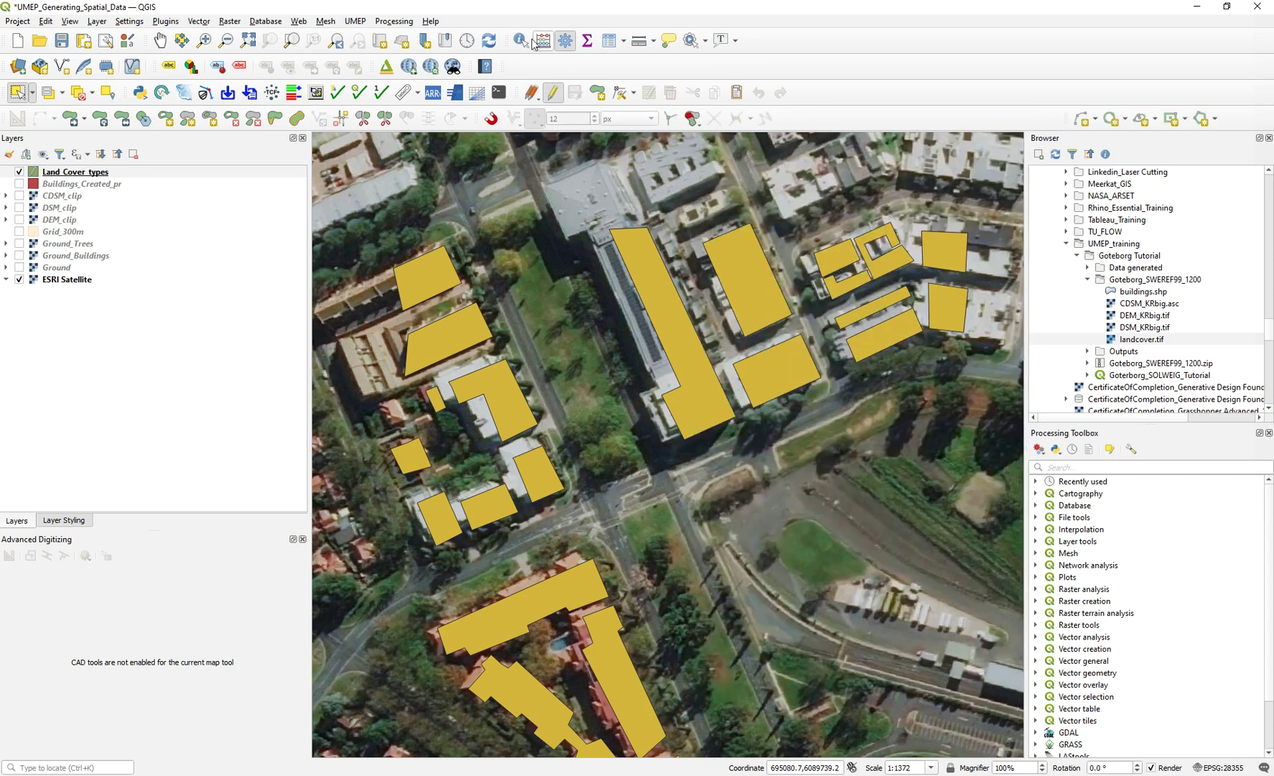
{"action": "left_click", "coordinate": [698, 124]}
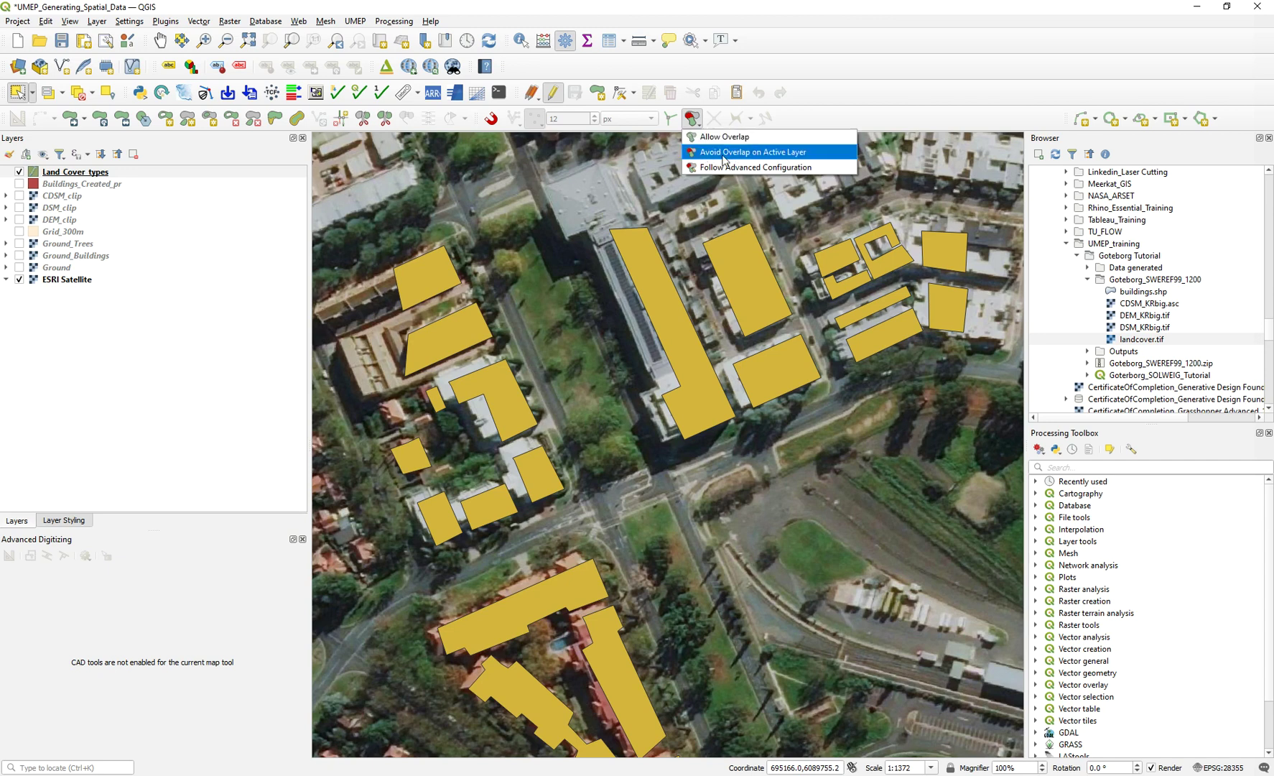
- Set snapping to Avoid Overlap on Active Layer and start a new polygon on Land Cover types
{"action": "left_click", "coordinate": [725, 152]}
{"action": "left_click_drag", "start_coordinate": [518, 217], "coordinate": [510, 189]}
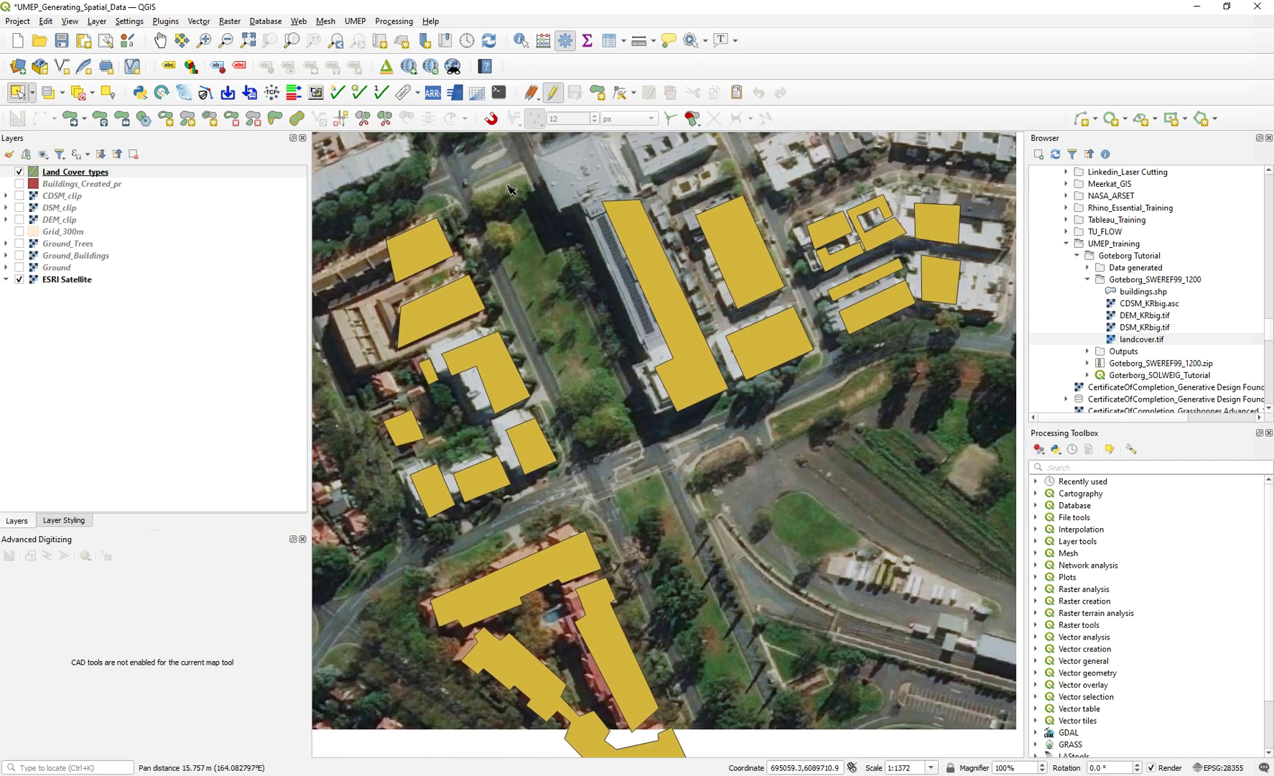
{"action": "left_click", "coordinate": [82, 173]}
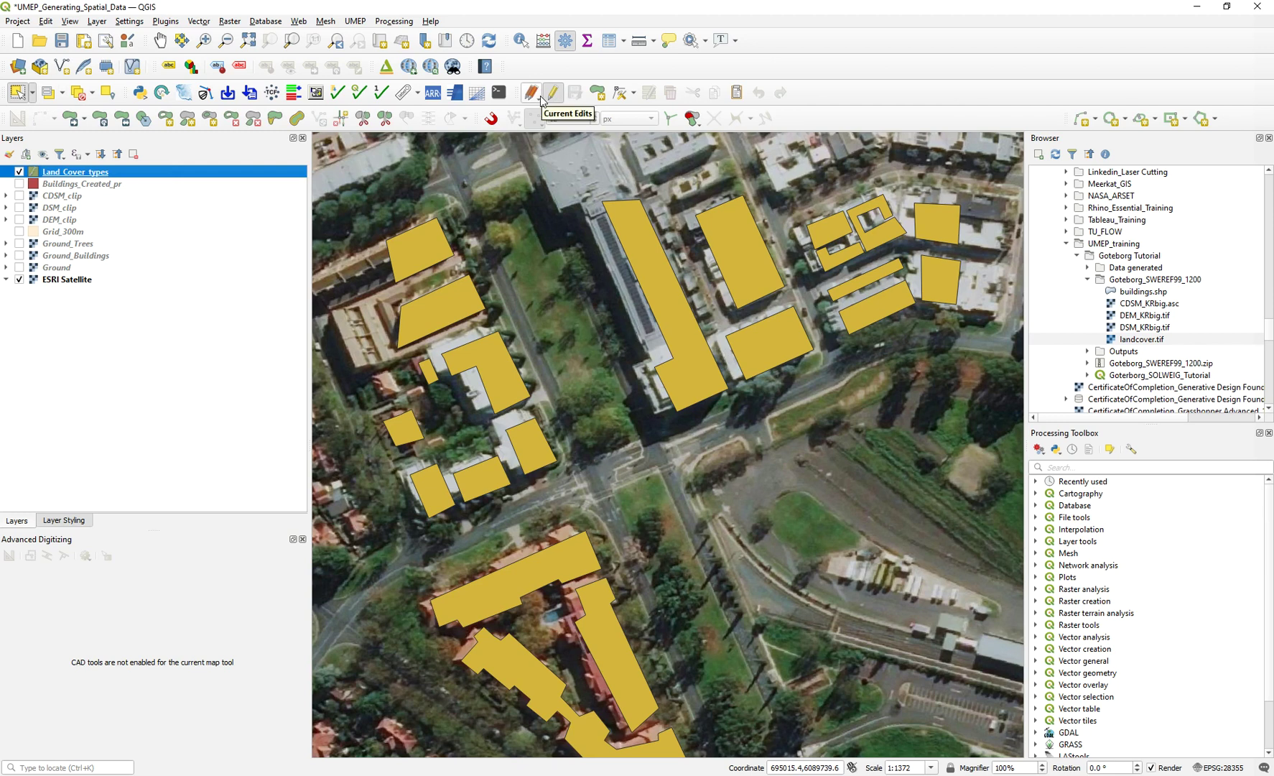
{"action": "left_click", "coordinate": [597, 93]}
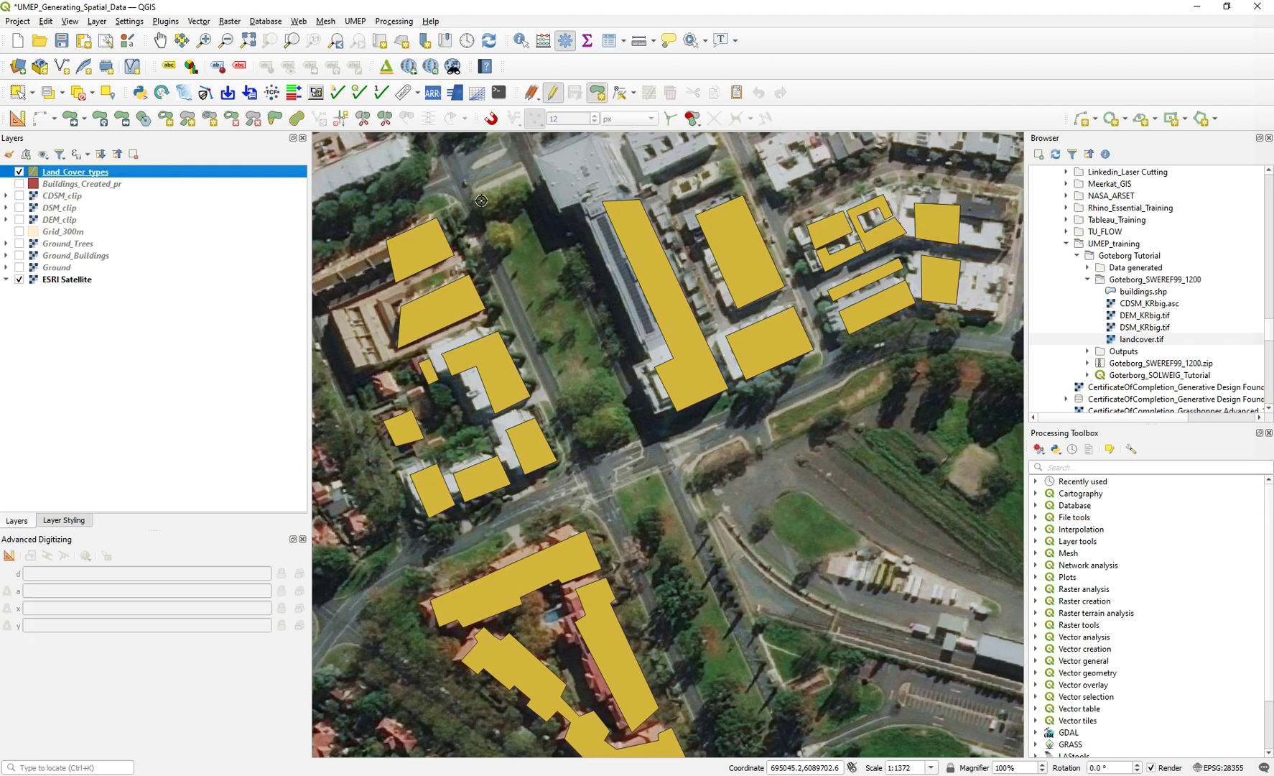
- Finish the first verge polygon and give it Type 1
{"action": "left_click", "coordinate": [588, 459]}
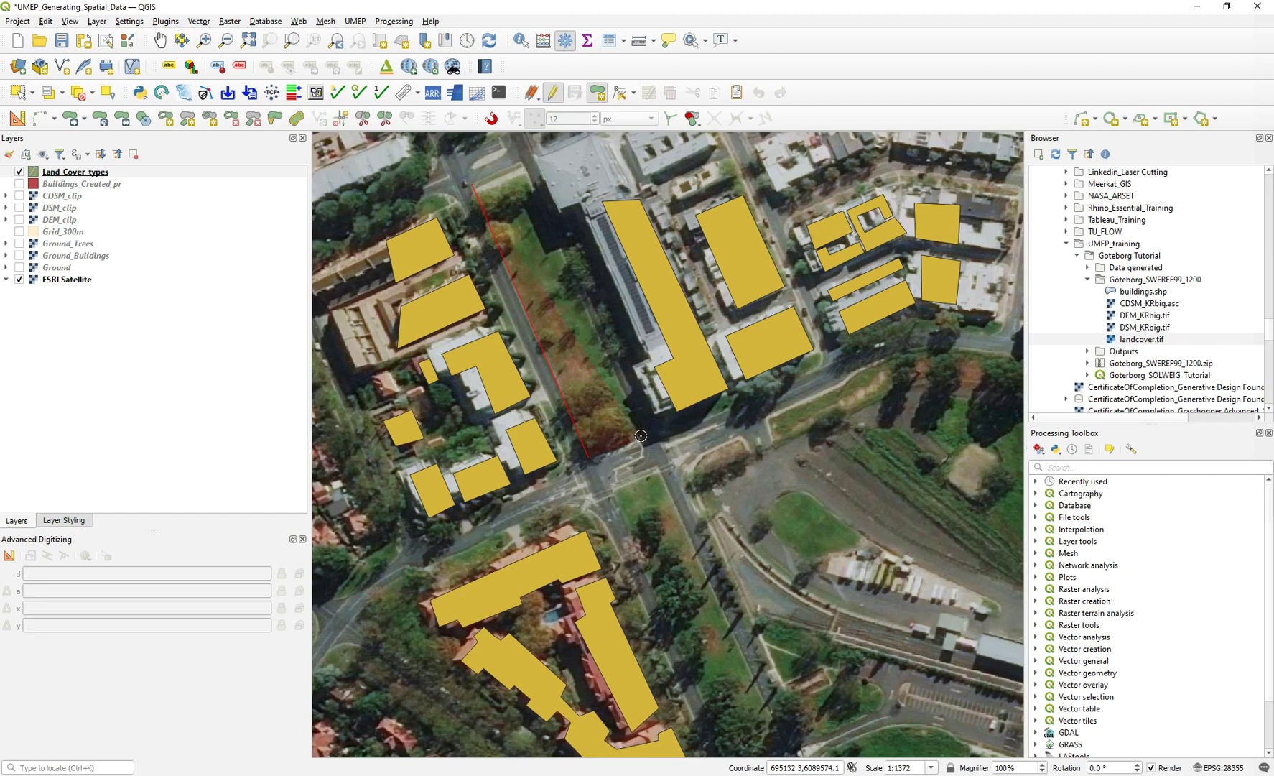
{"action": "left_click", "coordinate": [641, 436]}
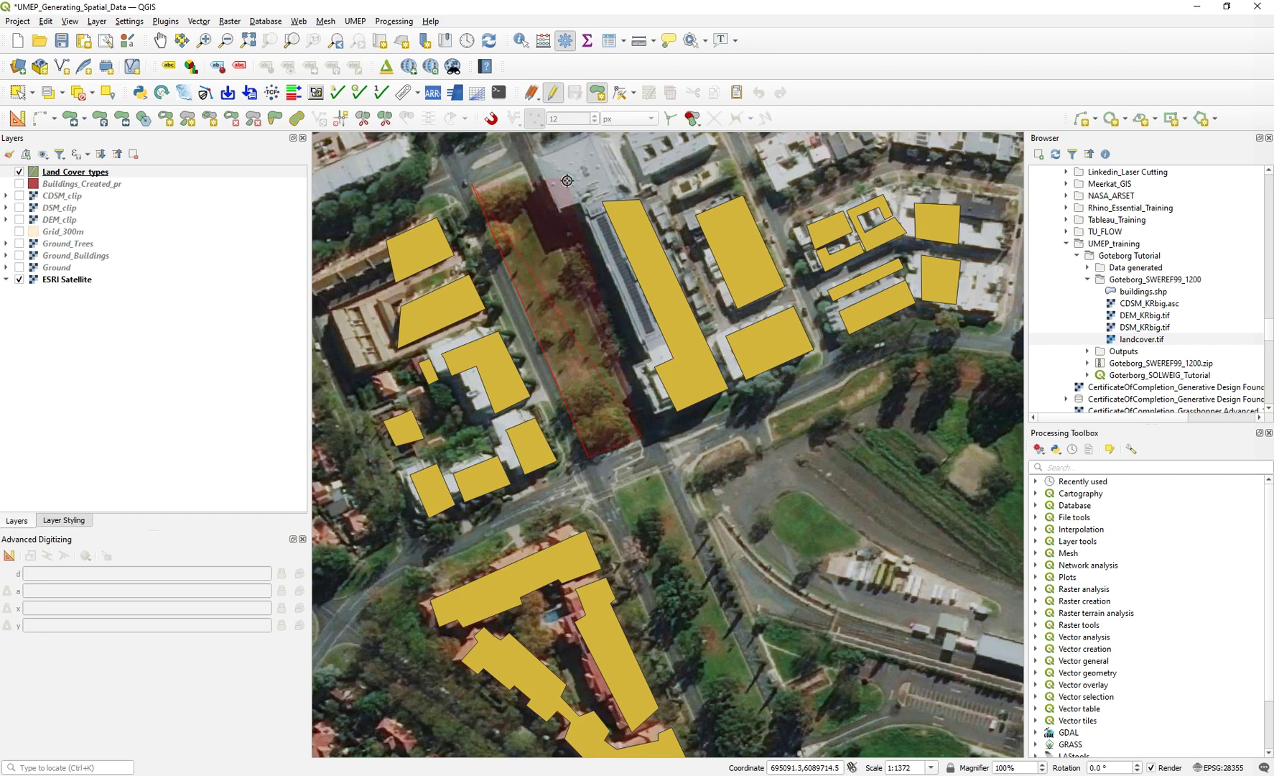
{"action": "left_click", "coordinate": [525, 161]}
{"action": "right_click", "coordinate": [524, 162]}
{"action": "type", "text": "1"}
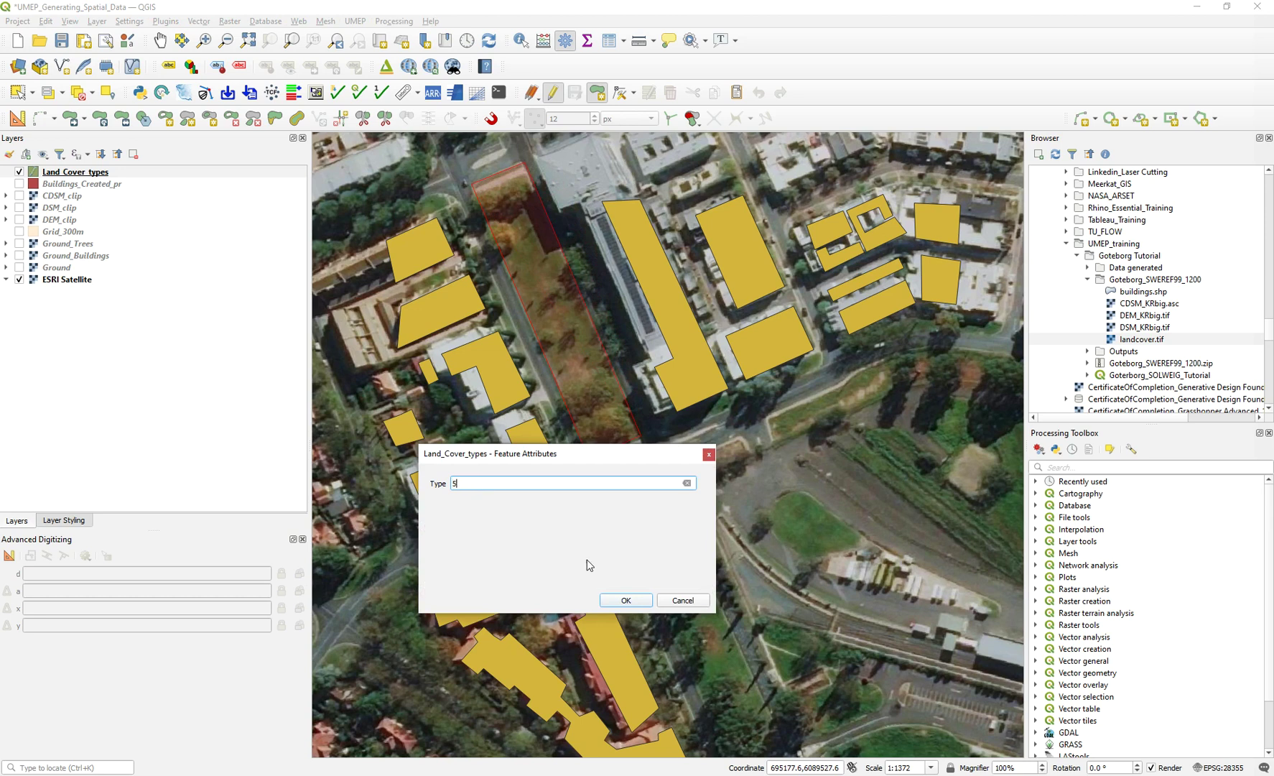
{"action": "left_click", "coordinate": [634, 602]}
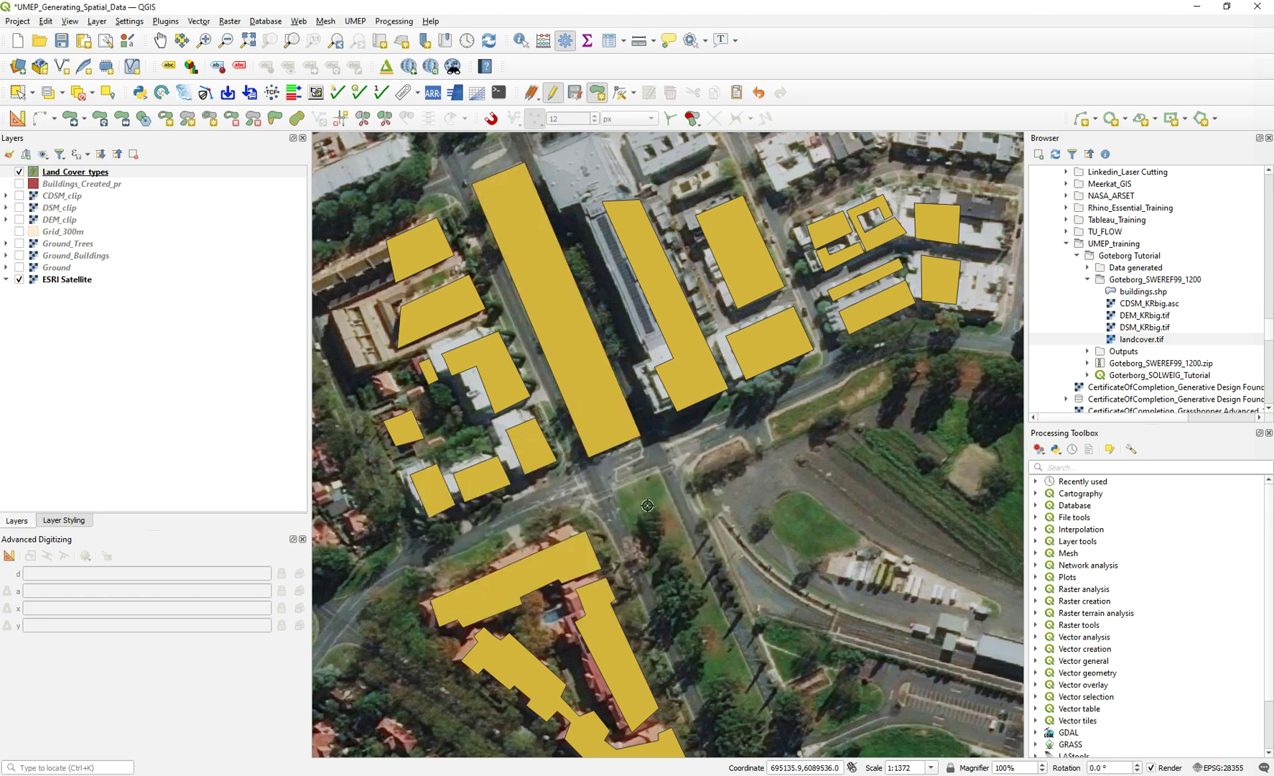
- Digitize the strip south of the junction as a polygon with Type 5
{"action": "left_click_drag", "start_coordinate": [622, 487], "coordinate": [575, 379]}
{"action": "left_click", "coordinate": [566, 379]}
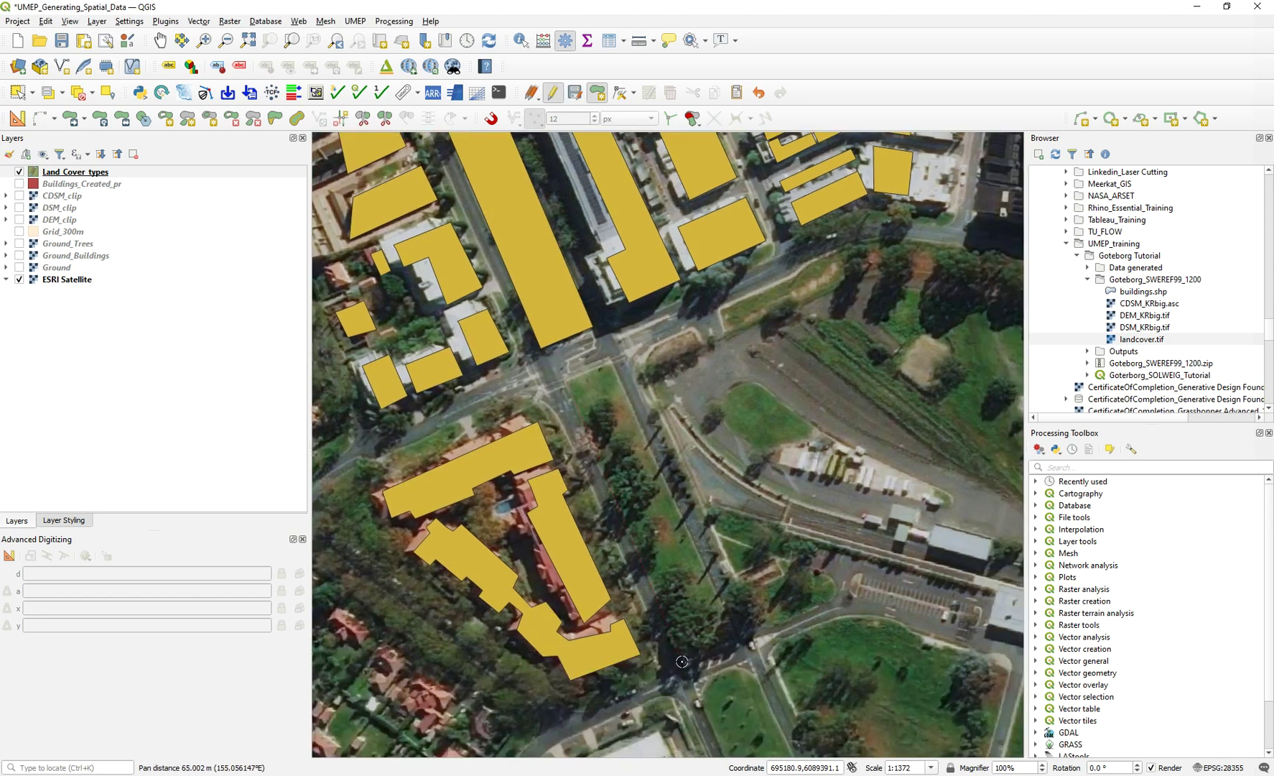
{"action": "left_click", "coordinate": [735, 639]}
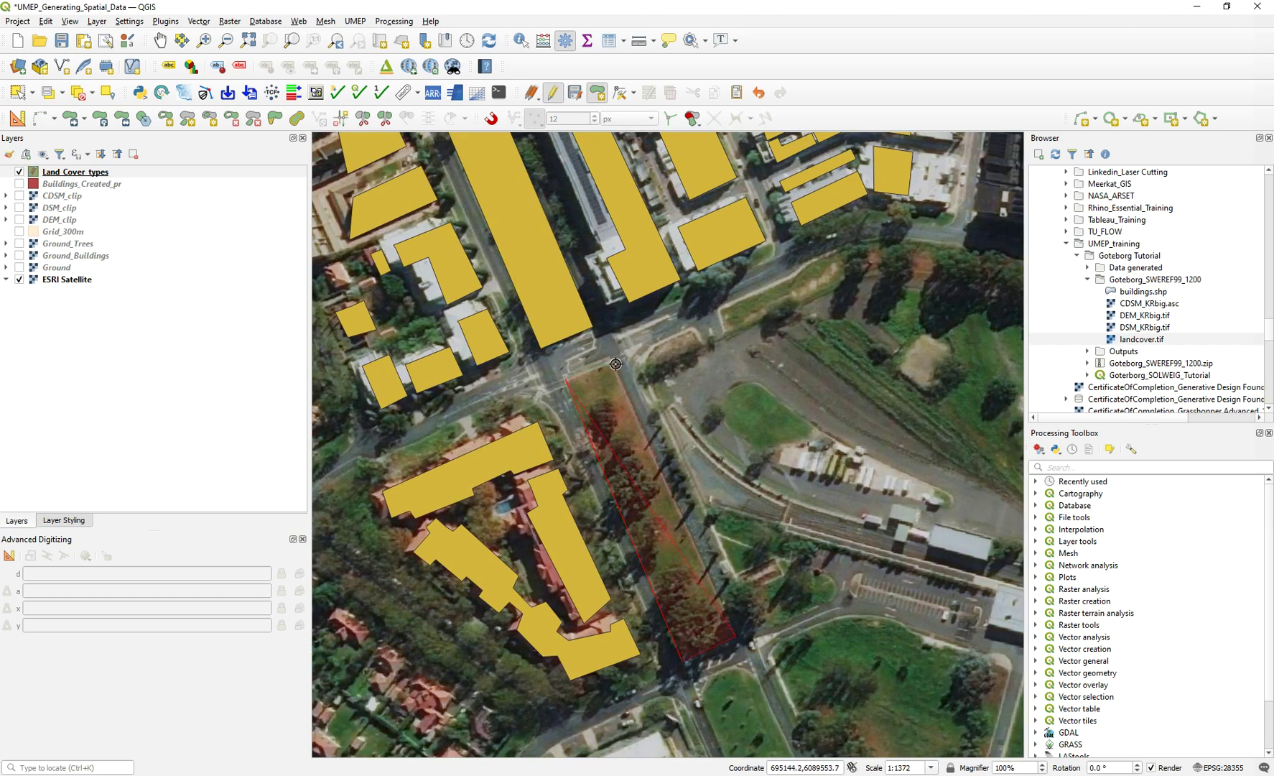
{"action": "right_click", "coordinate": [614, 361]}
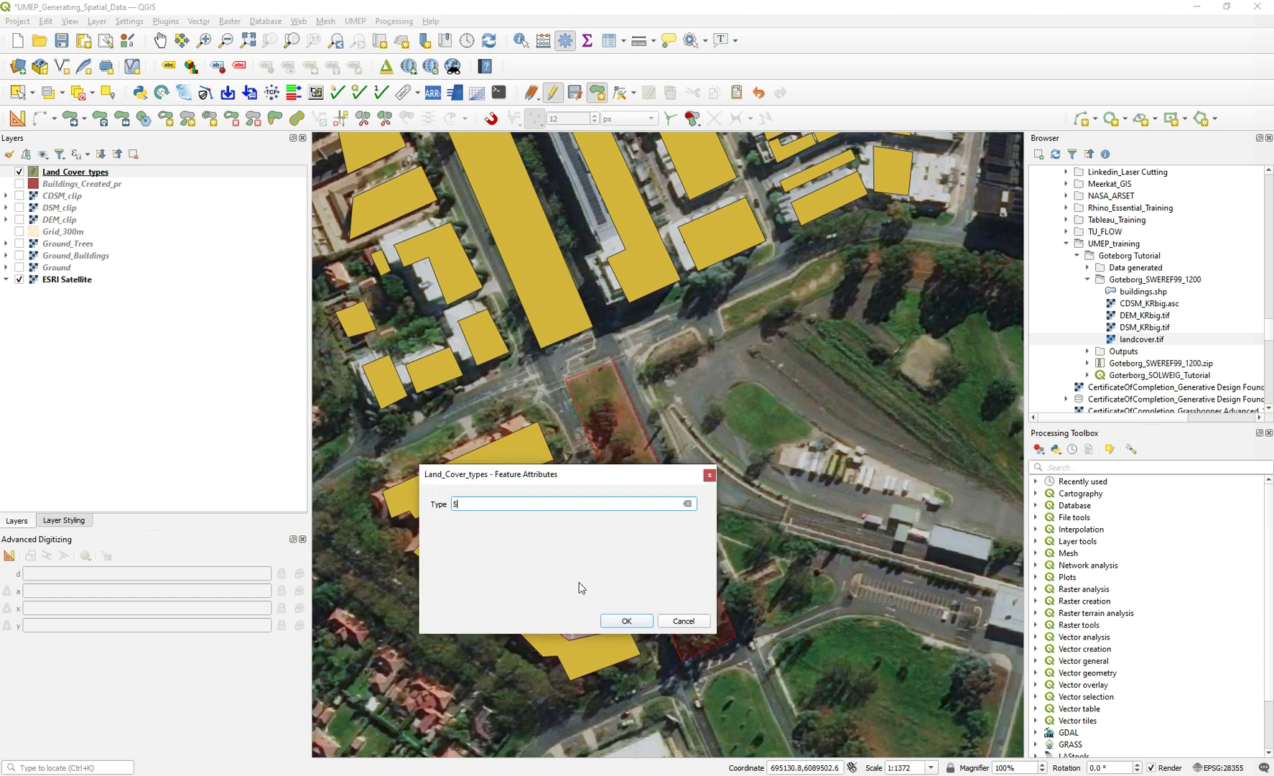
{"action": "left_click", "coordinate": [625, 621]}
- Outline the small verge as a polygon with Type 5
{"action": "scroll", "coordinate": [675, 350], "scroll_direction": "up", "scroll_amount": 1}
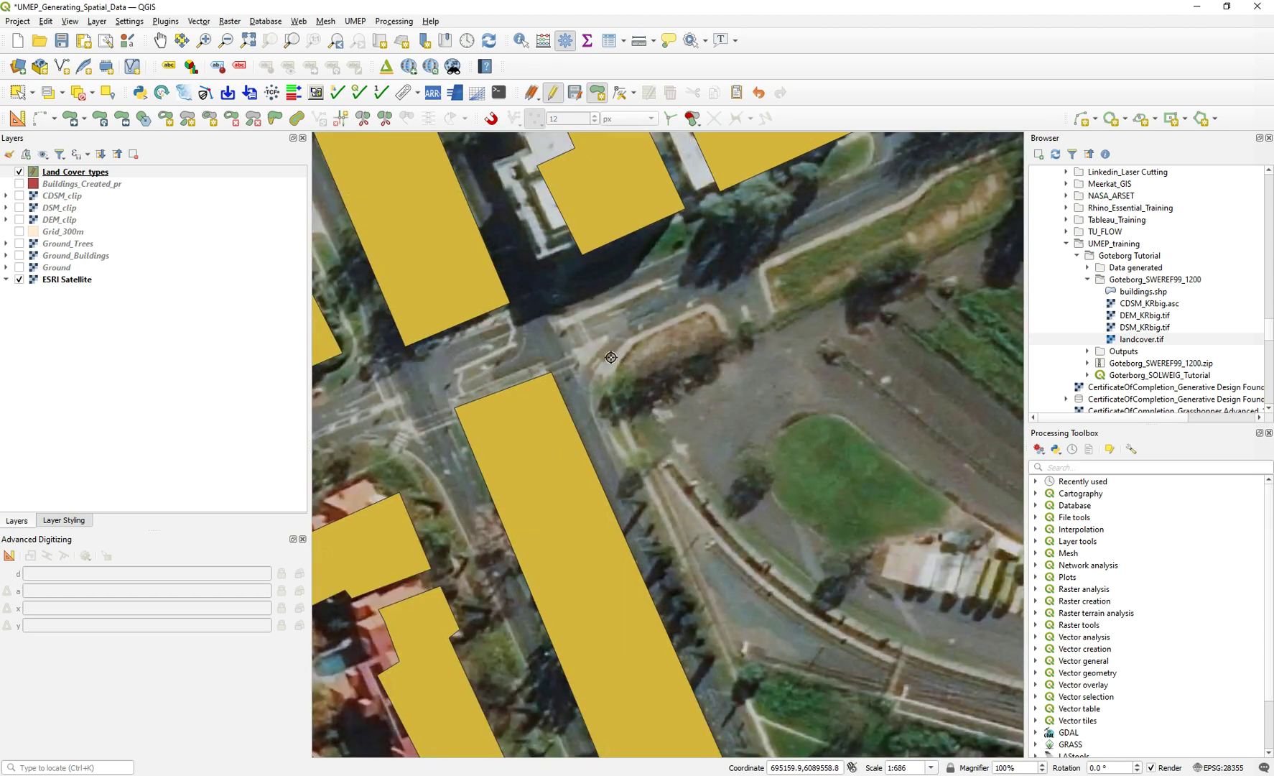
{"action": "left_click", "coordinate": [615, 390]}
{"action": "left_click", "coordinate": [626, 344]}
{"action": "left_click", "coordinate": [708, 308]}
{"action": "right_click", "coordinate": [726, 345]}
{"action": "type", "text": "5"}
{"action": "left_click", "coordinate": [628, 642]}
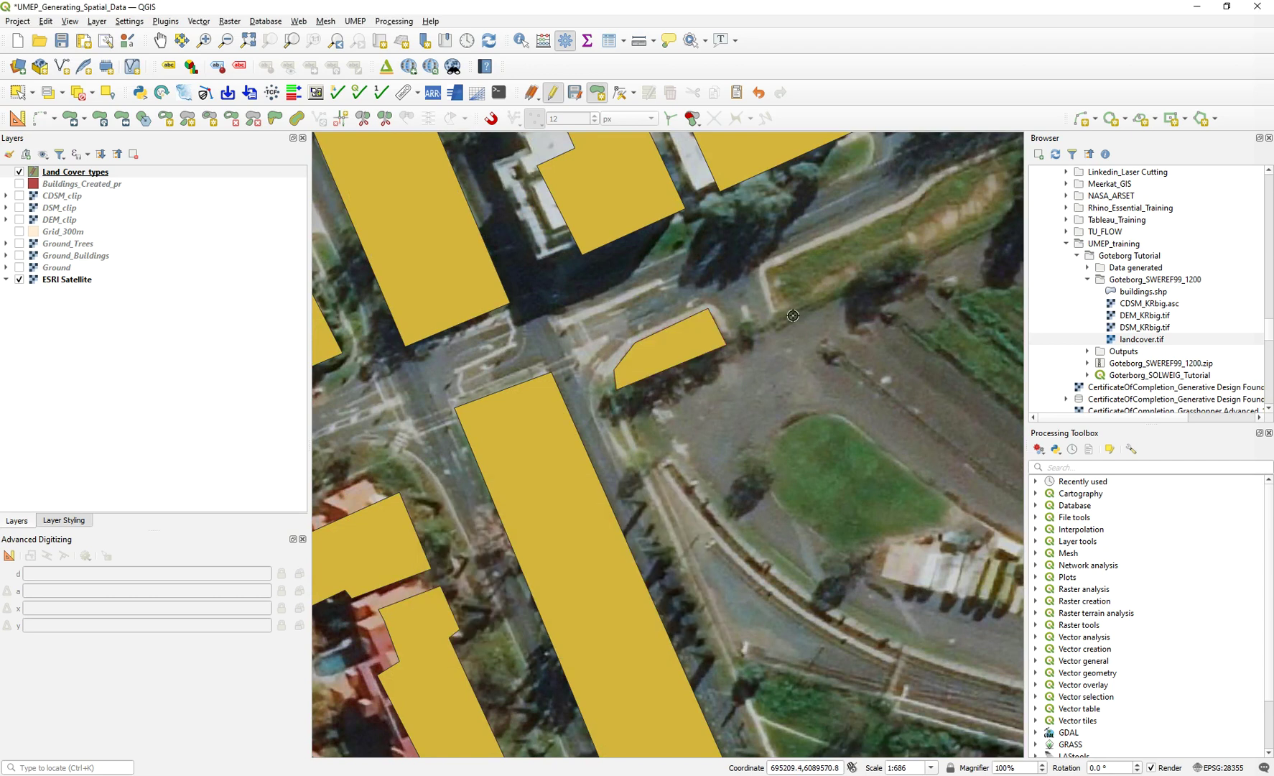
- Trace the eastern green strip as a long polygon with Type 5
{"action": "left_click", "coordinate": [767, 267]}
{"action": "left_click", "coordinate": [776, 316]}
{"action": "scroll", "coordinate": [793, 309], "scroll_direction": "down", "scroll_amount": 1}
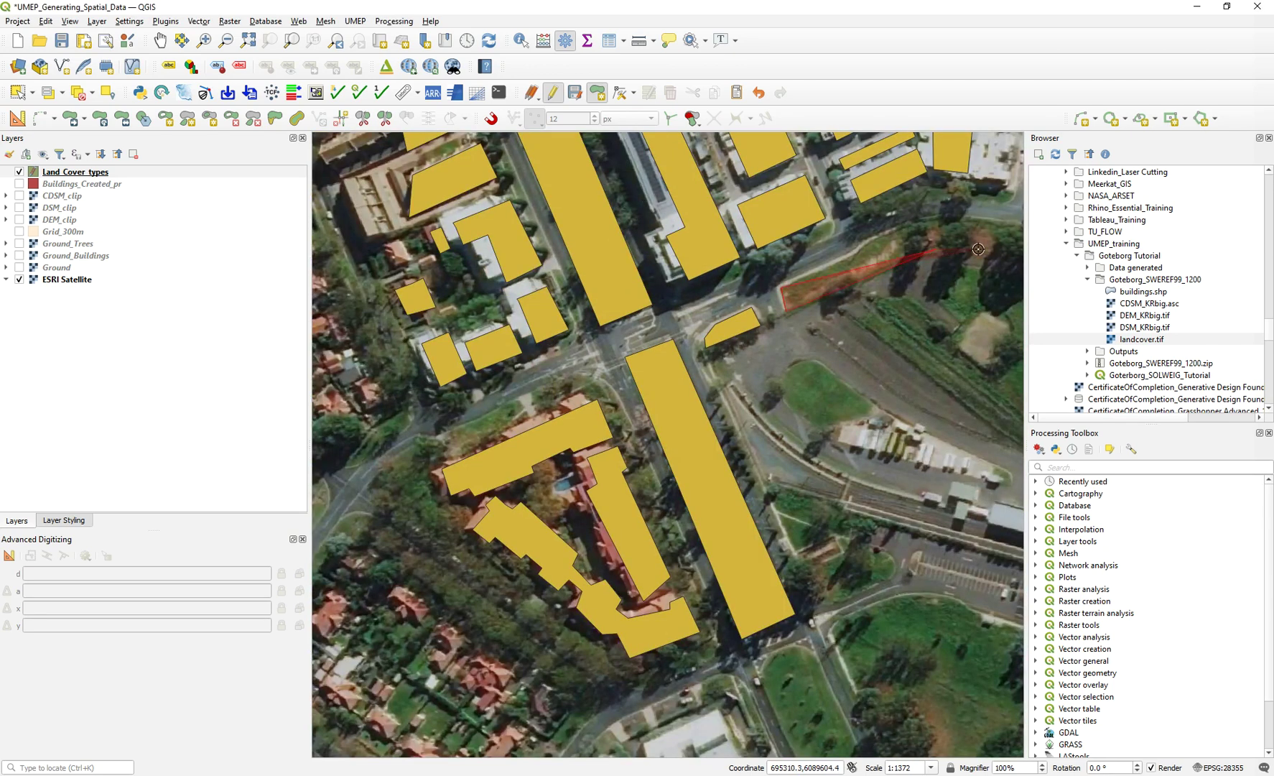
{"action": "left_click", "coordinate": [1002, 250]}
{"action": "left_click", "coordinate": [1003, 224]}
{"action": "left_click", "coordinate": [945, 217]}
{"action": "right_click", "coordinate": [853, 257]}
{"action": "type", "text": "5"}
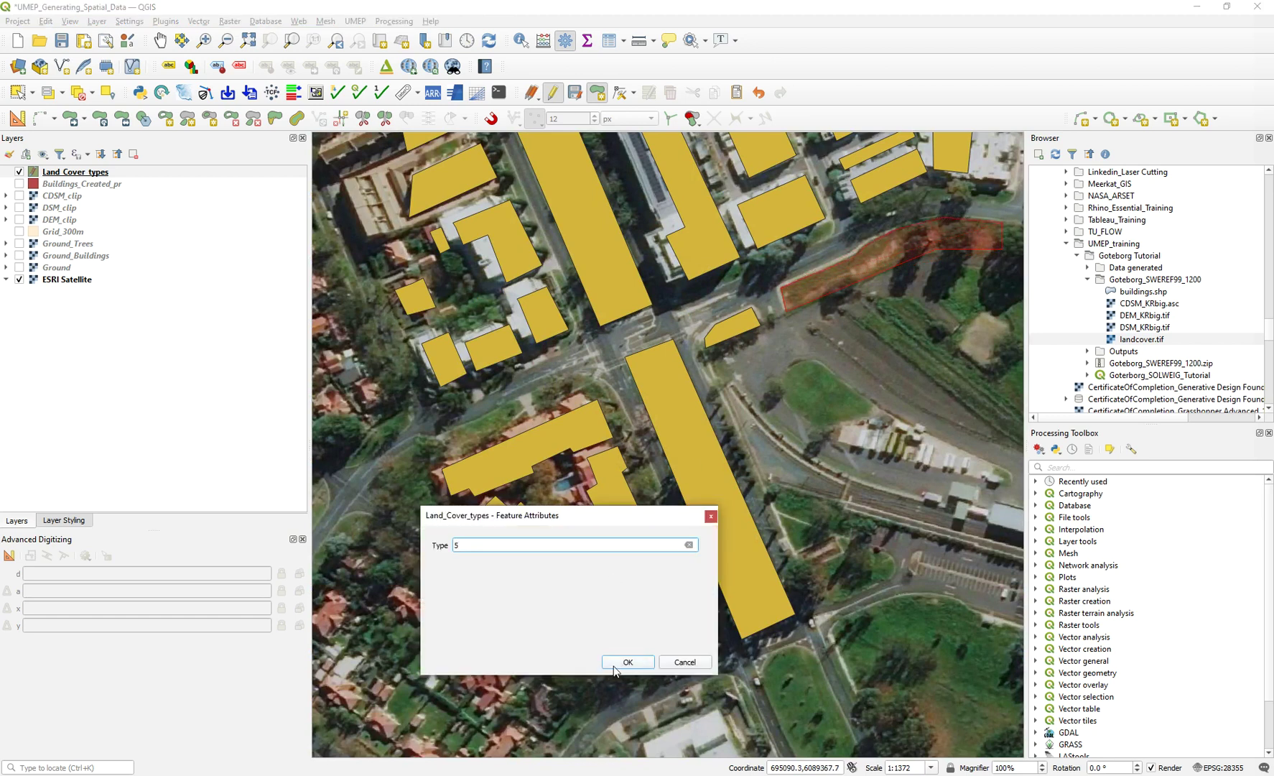
{"action": "left_click", "coordinate": [627, 662]}
- Briefly show DSM_clip beneath the polygons and frame the area to digitize
{"action": "left_click", "coordinate": [19, 207]}
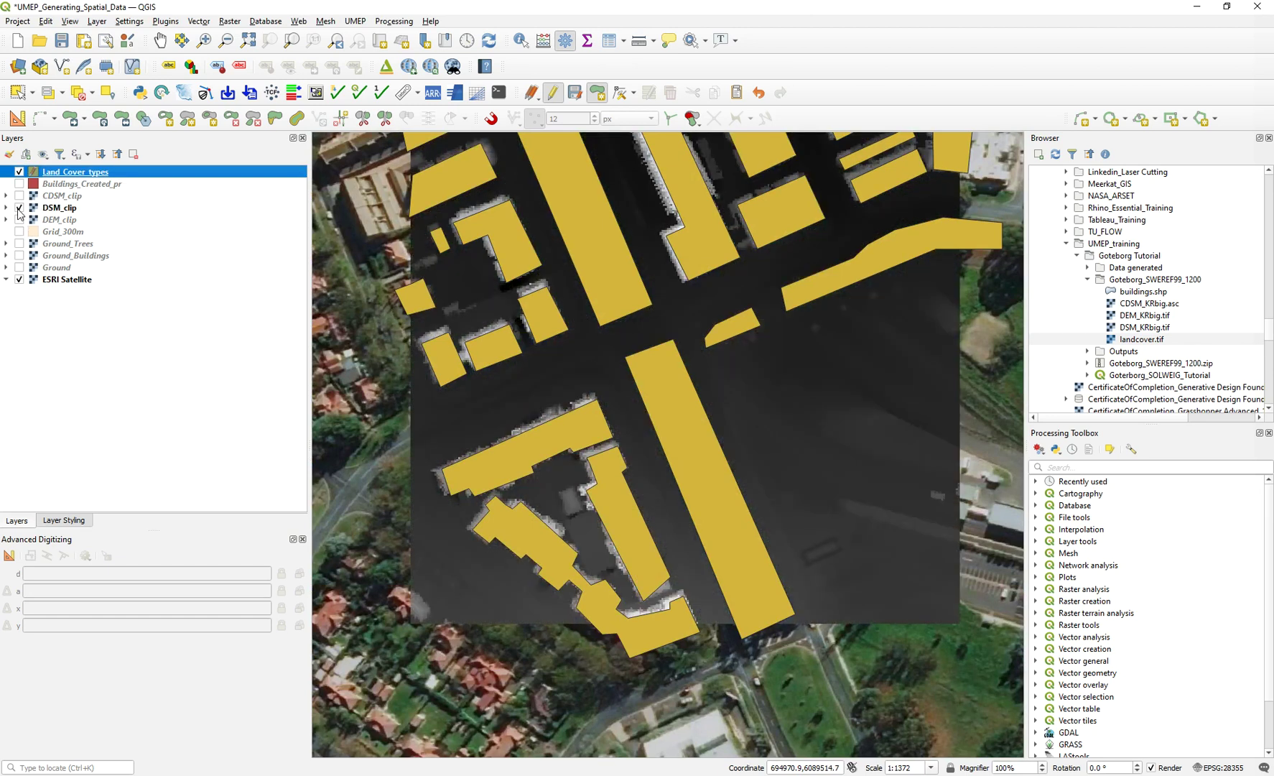
{"action": "scroll", "coordinate": [674, 458], "scroll_direction": "down", "scroll_amount": 5}
{"action": "scroll", "coordinate": [674, 457], "scroll_direction": "up", "scroll_amount": 3}
{"action": "left_click_drag", "start_coordinate": [674, 458], "coordinate": [825, 346]}
{"action": "scroll", "coordinate": [825, 345], "scroll_direction": "down", "scroll_amount": 2}
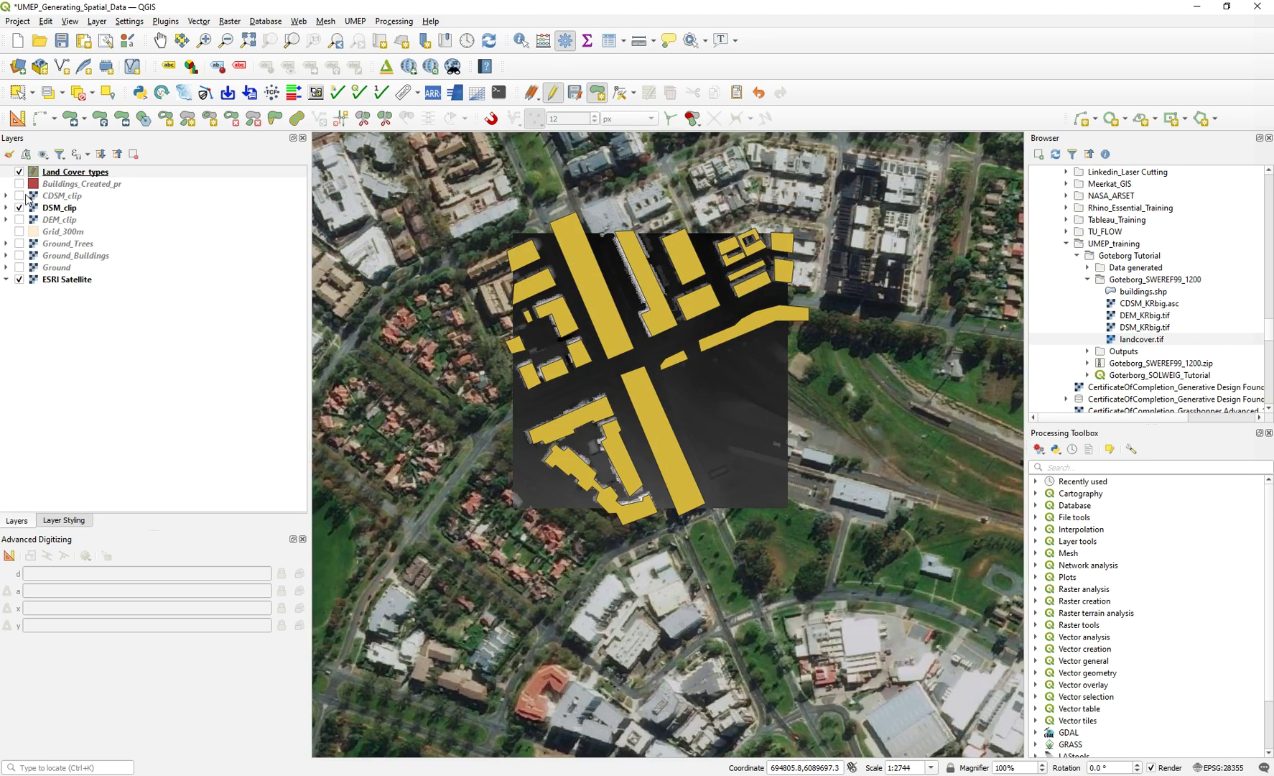
{"action": "left_click", "coordinate": [19, 208]}
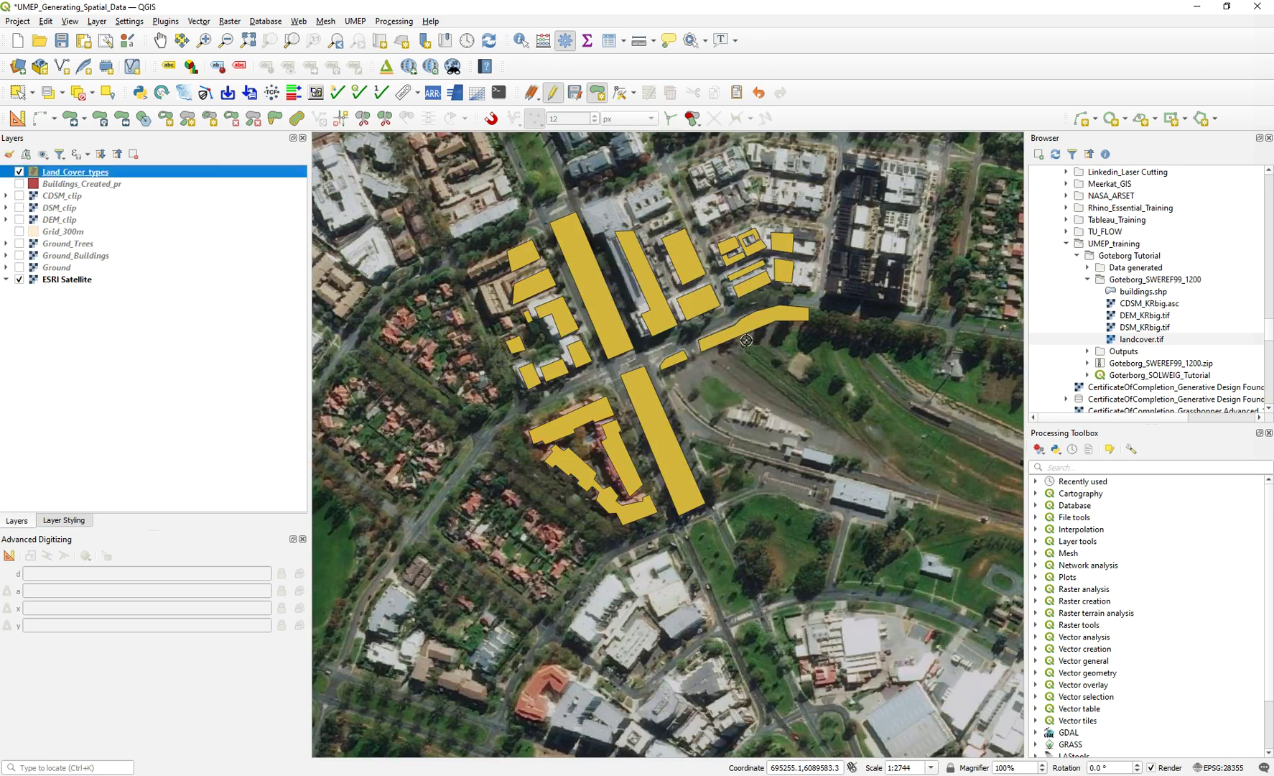
{"action": "scroll", "coordinate": [593, 404], "scroll_direction": "up", "scroll_amount": 1}
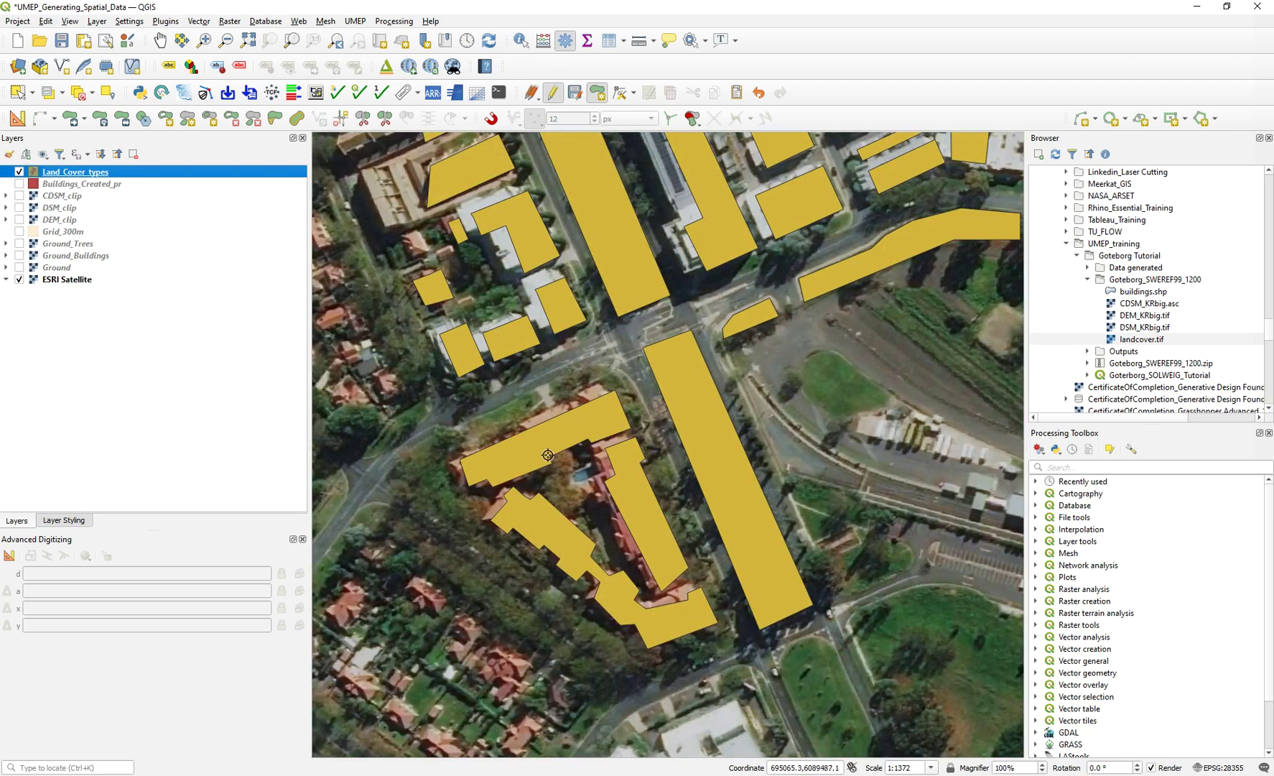
{"action": "scroll", "coordinate": [548, 455], "scroll_direction": "up", "scroll_amount": 2}
- Draw a rectangular block polygon with Type 2
{"action": "left_click", "coordinate": [418, 215]}
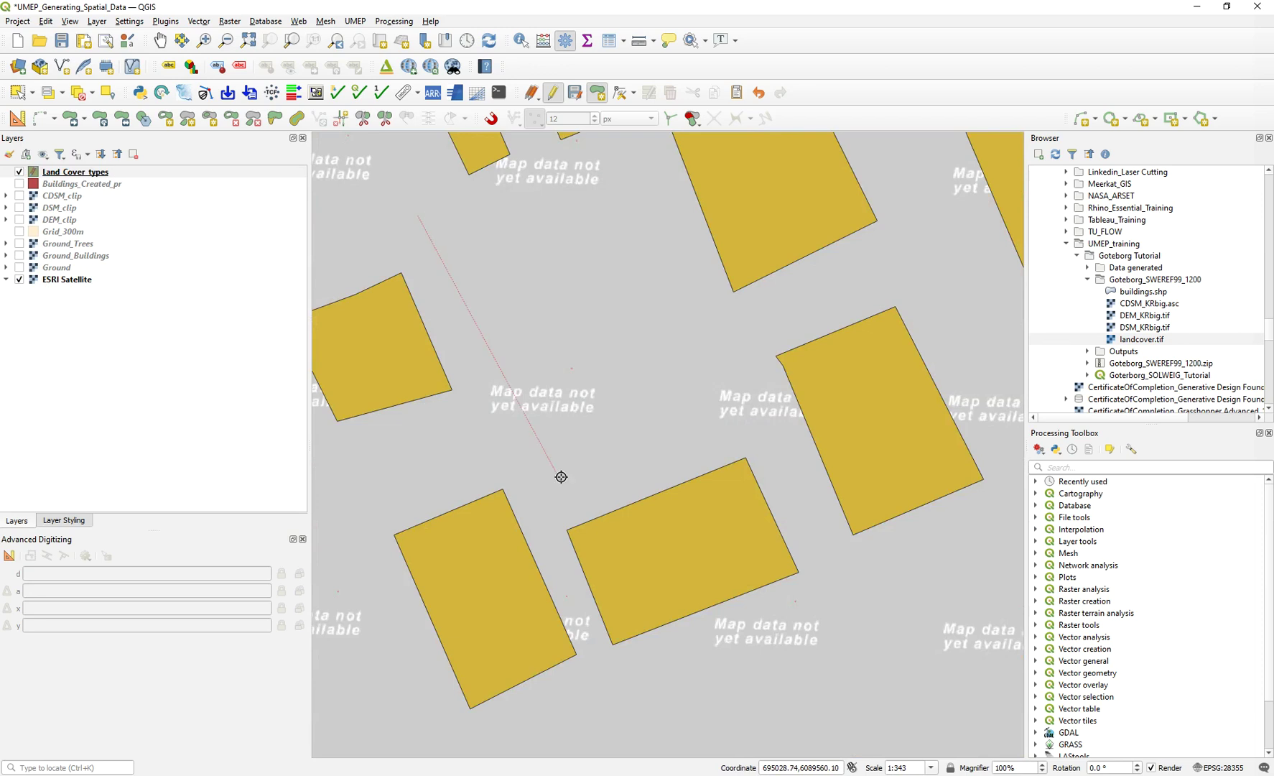
{"action": "left_click", "coordinate": [544, 516]}
{"action": "left_click", "coordinate": [760, 431]}
{"action": "left_click", "coordinate": [636, 141]}
{"action": "right_click", "coordinate": [642, 155]}
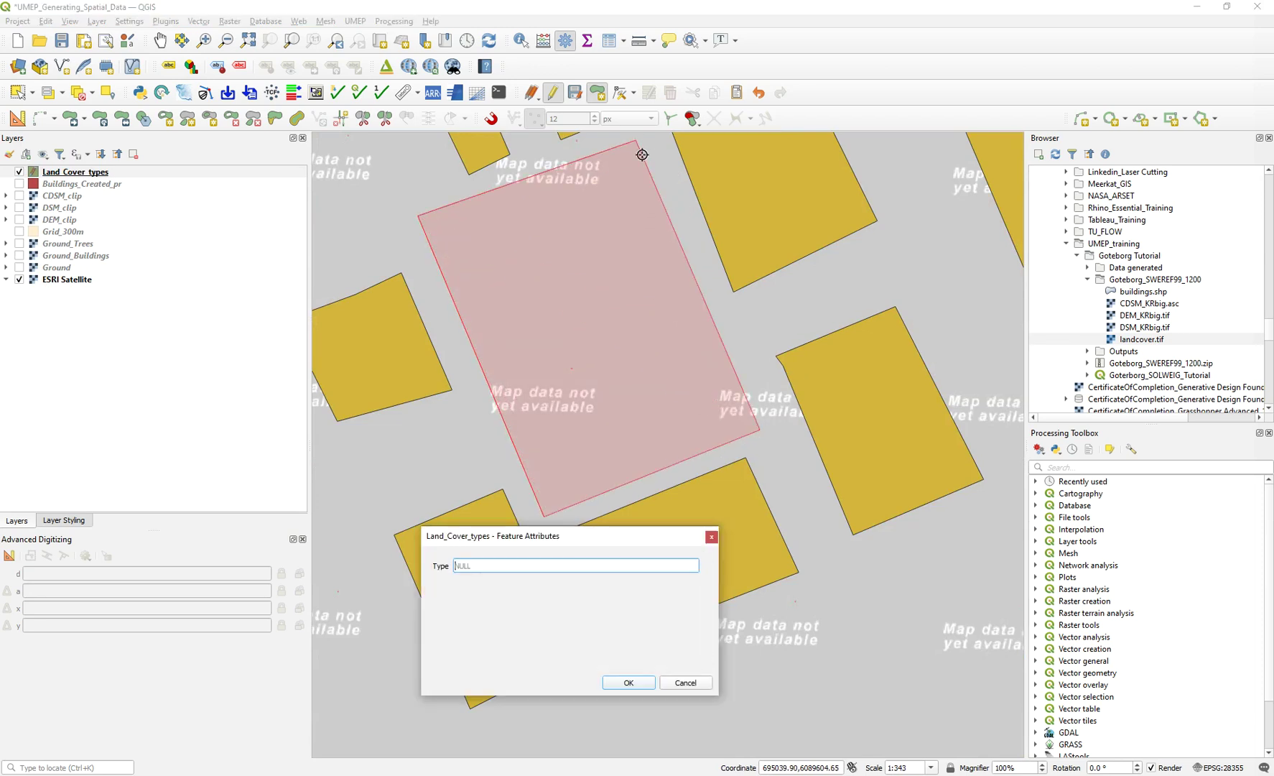
{"action": "type", "text": "2"}
{"action": "left_click", "coordinate": [628, 682]}
- Outline the long building strip beside the road with Type 1, then zoom out
{"action": "scroll", "coordinate": [496, 323], "scroll_direction": "down", "scroll_amount": 1}
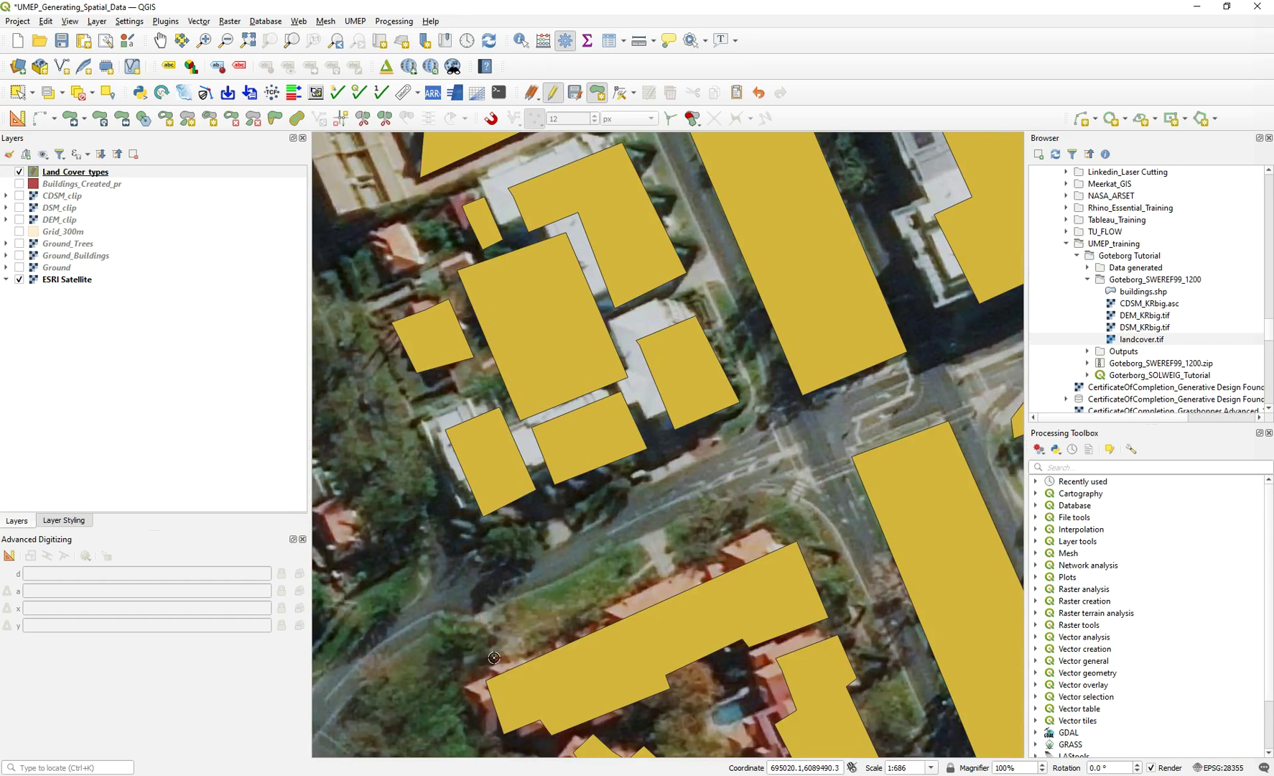
{"action": "left_click", "coordinate": [500, 661]}
{"action": "left_click", "coordinate": [481, 615]}
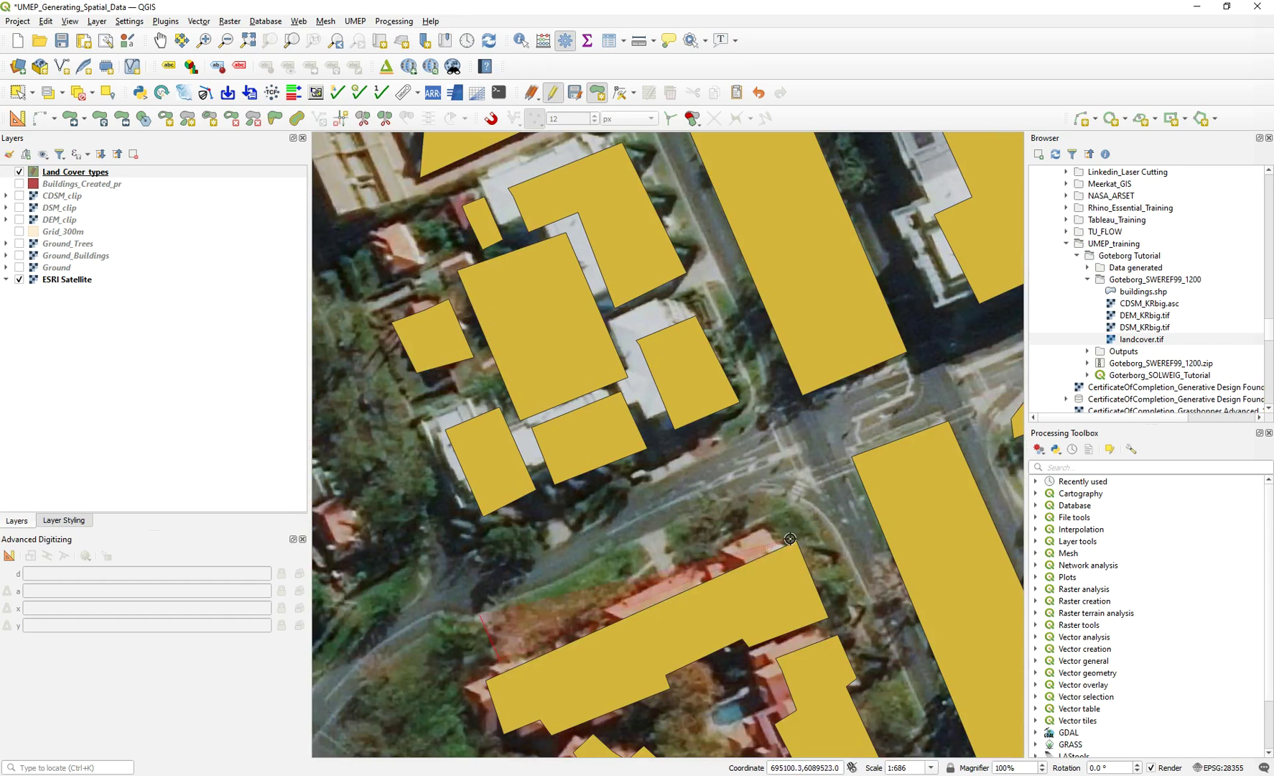
{"action": "left_click", "coordinate": [770, 488]}
{"action": "right_click", "coordinate": [600, 575]}
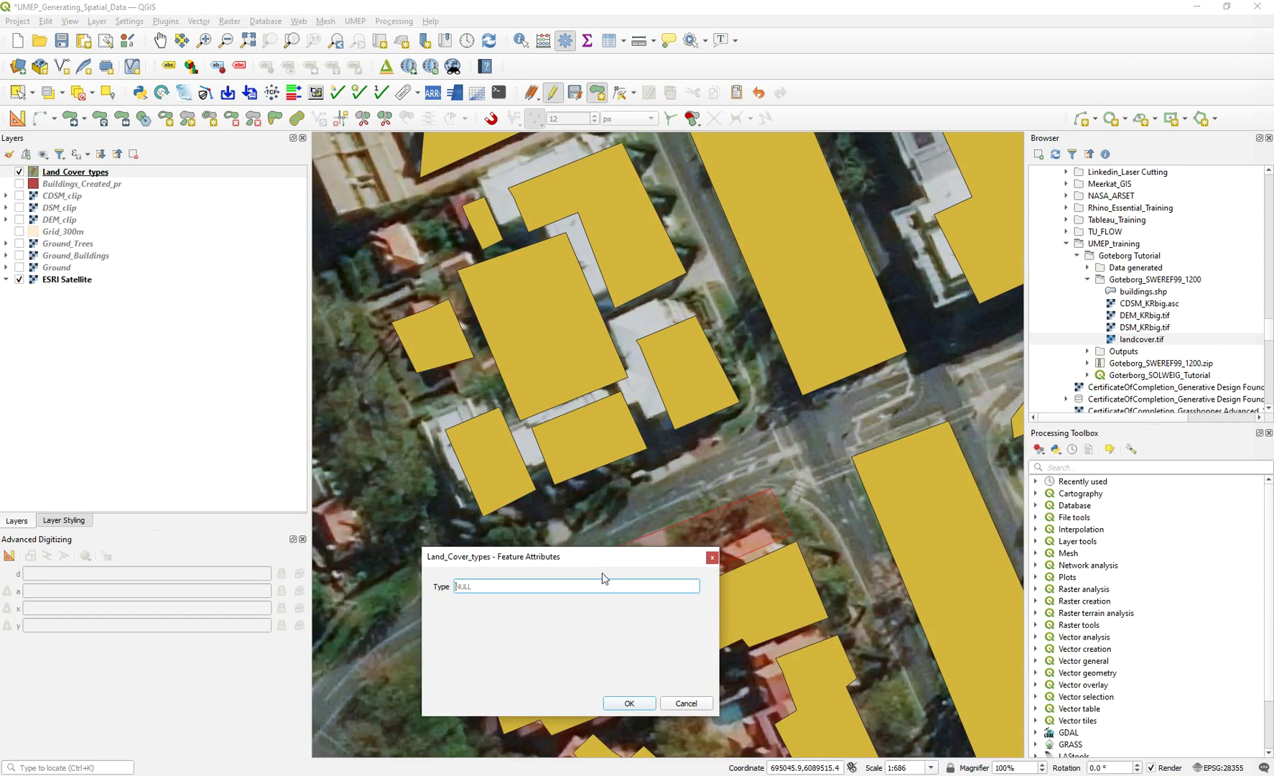
{"action": "type", "text": "1"}
{"action": "left_click", "coordinate": [630, 703]}
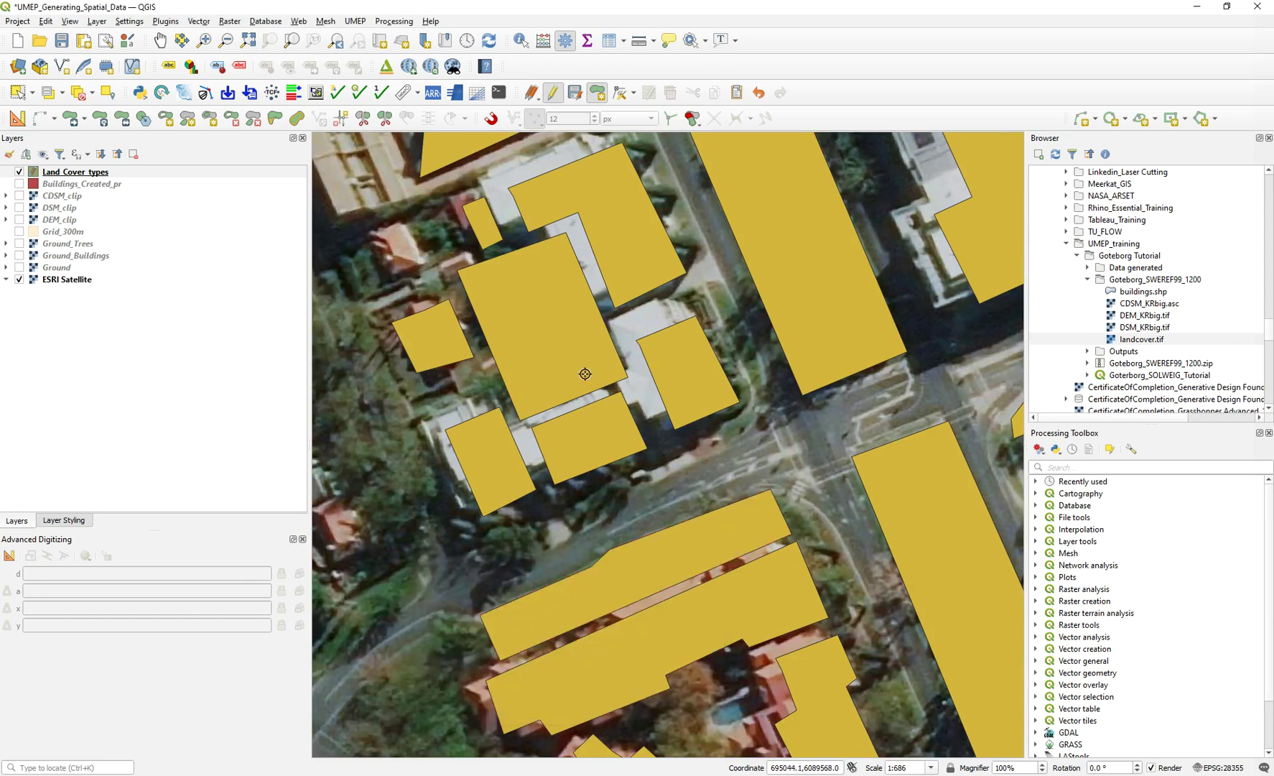
{"action": "scroll", "coordinate": [675, 354], "scroll_direction": "down", "scroll_amount": 2}
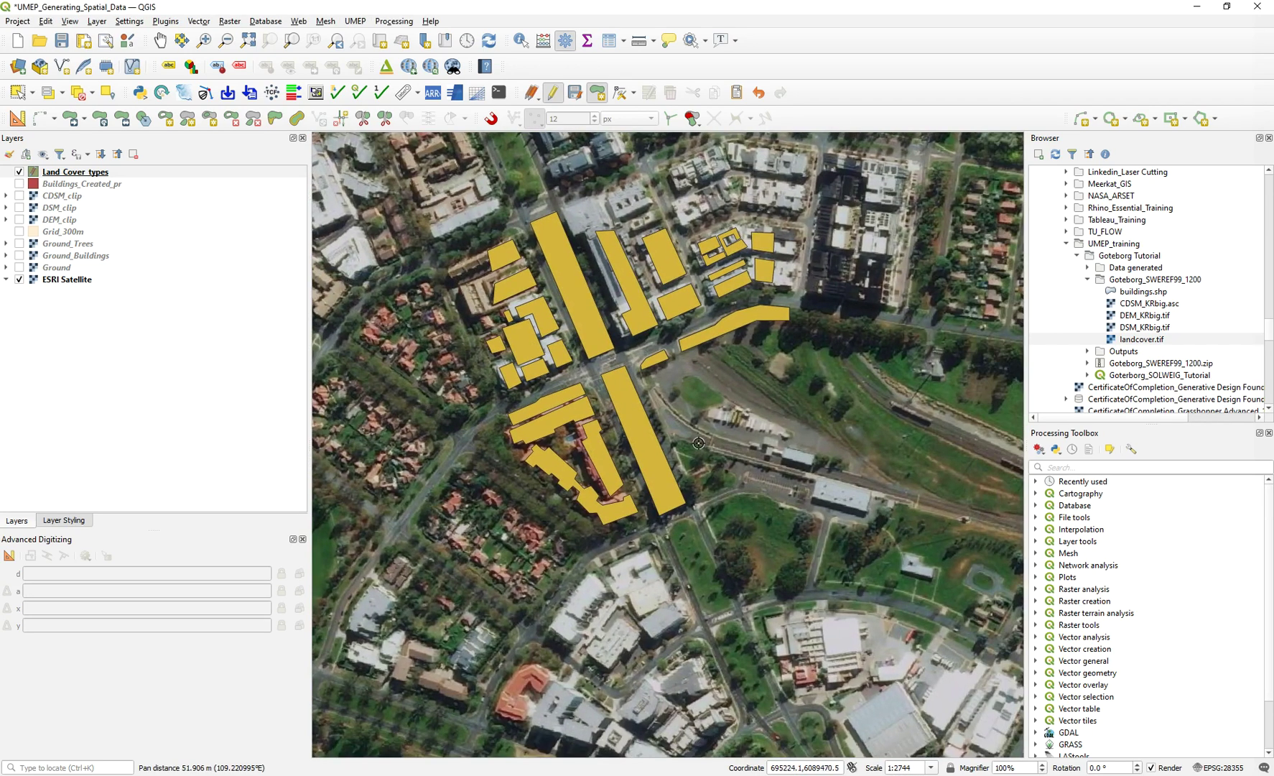
- Zoom in and trace a seven-corner polygon around the grass patch beside the railway, then save it
{"action": "scroll", "coordinate": [632, 421], "scroll_direction": "up", "scroll_amount": 1}
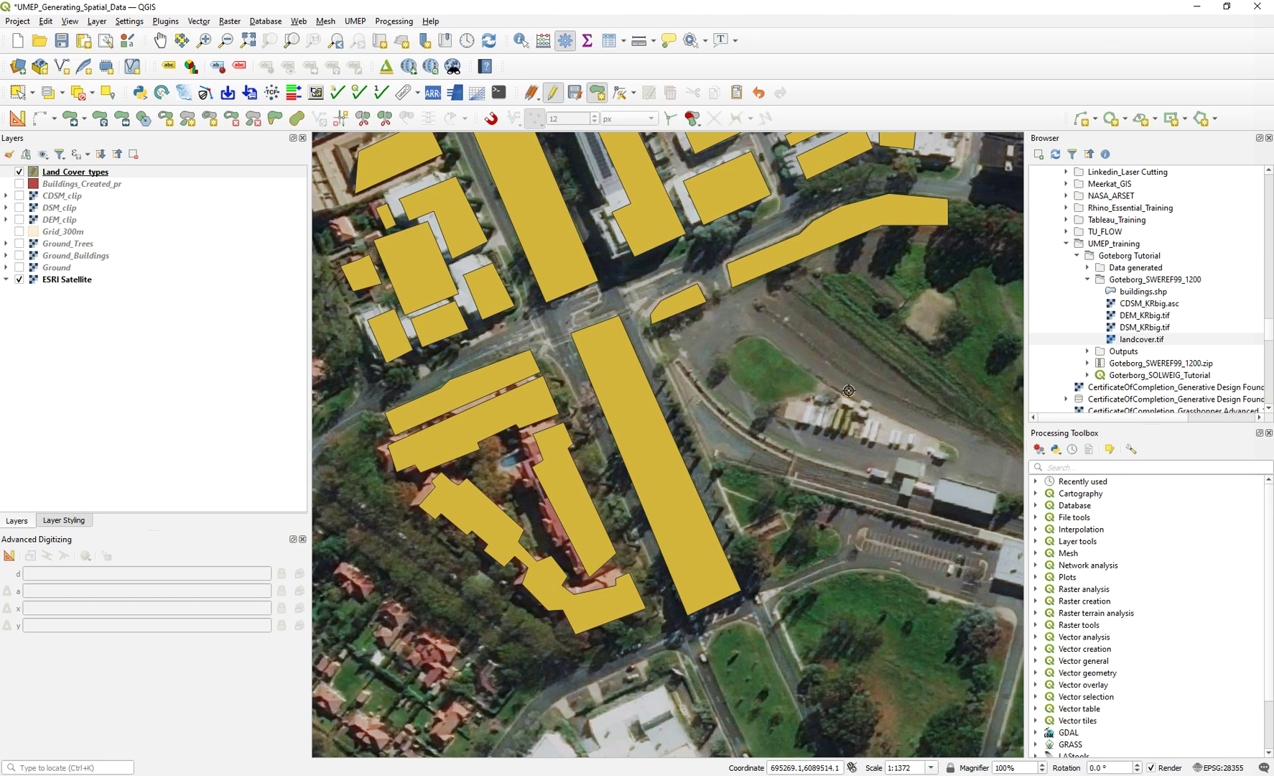
{"action": "scroll", "coordinate": [849, 390], "scroll_direction": "up", "scroll_amount": 1}
{"action": "left_click", "coordinate": [790, 385]}
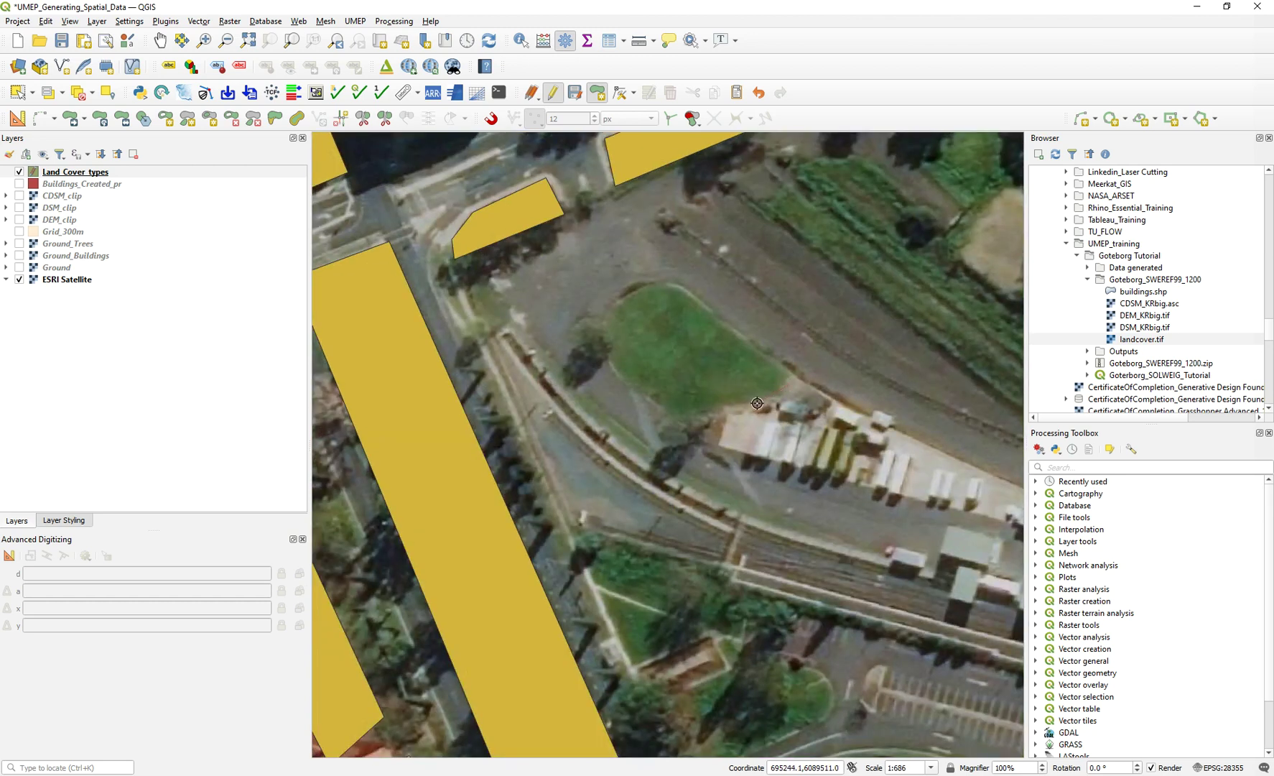
{"action": "left_click", "coordinate": [754, 403]}
{"action": "left_click", "coordinate": [669, 411]}
{"action": "left_click", "coordinate": [612, 357]}
{"action": "left_click", "coordinate": [602, 315]}
{"action": "left_click", "coordinate": [626, 292]}
{"action": "left_click", "coordinate": [677, 284]}
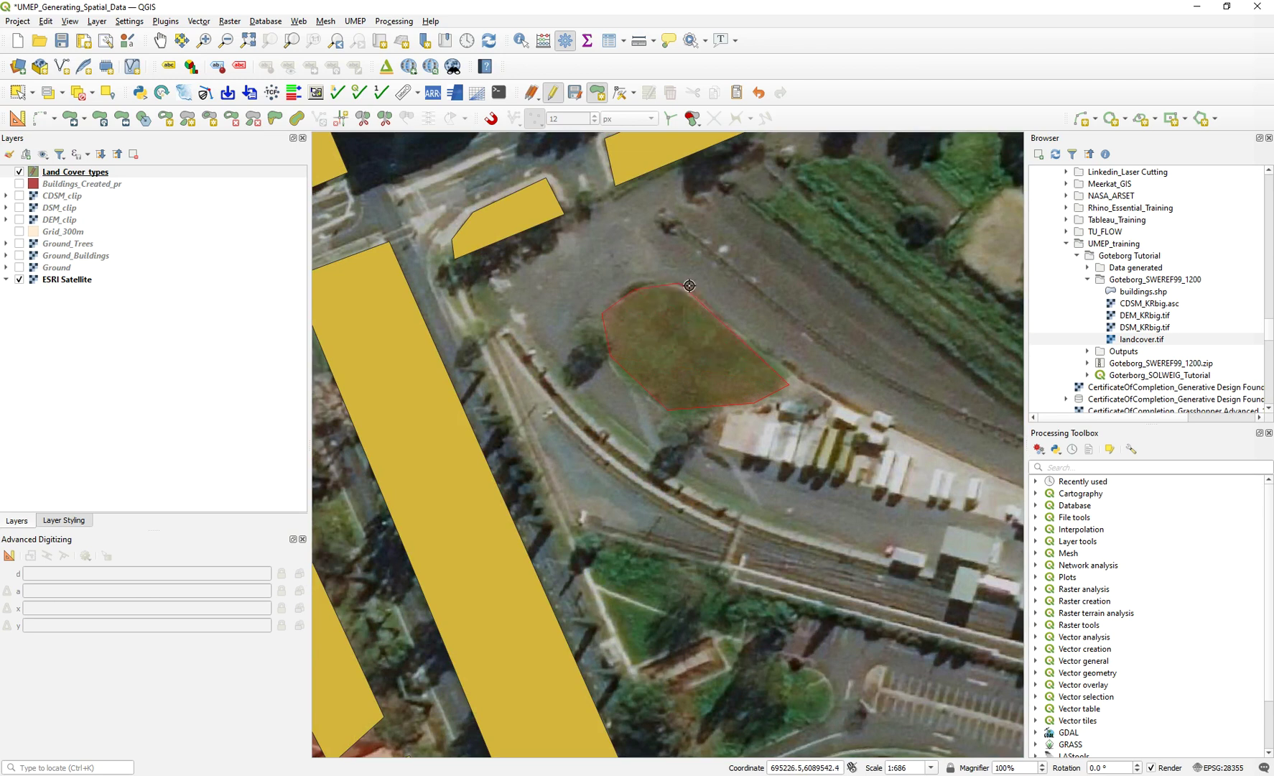
{"action": "right_click", "coordinate": [796, 372]}
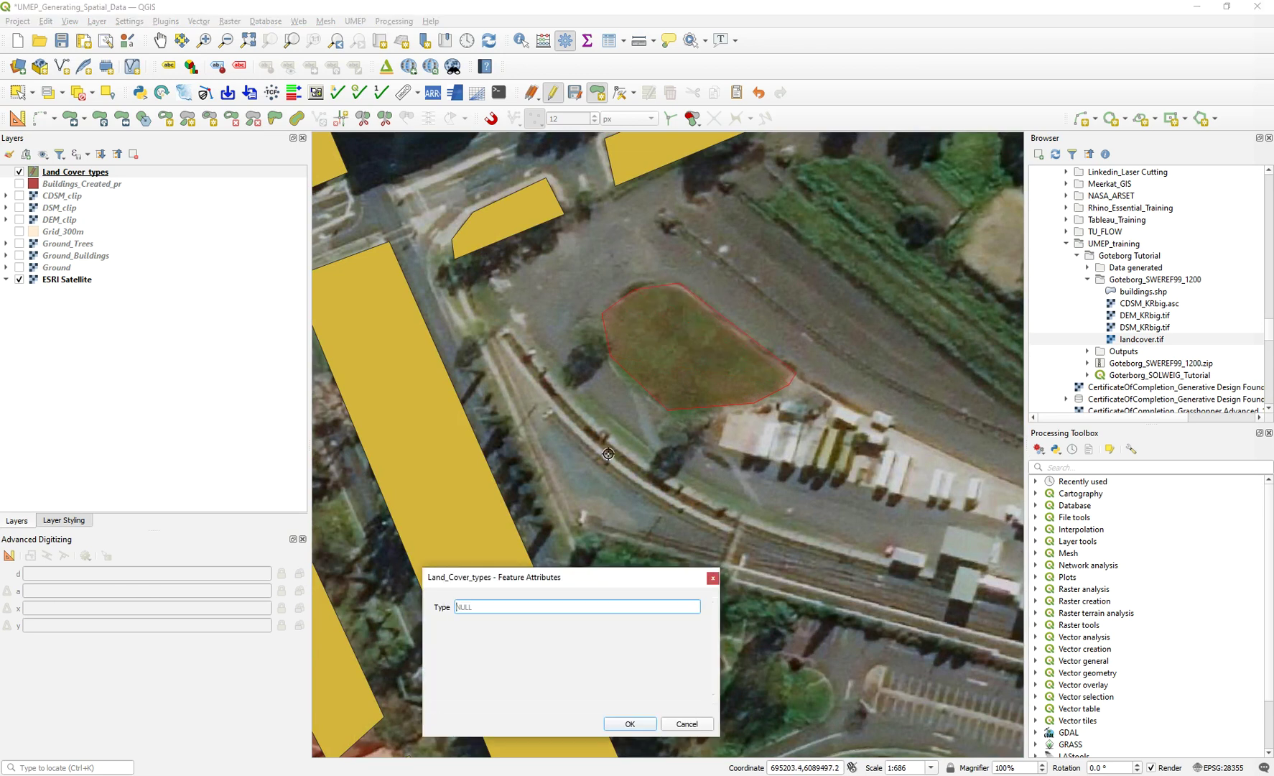
{"action": "left_click", "coordinate": [630, 723]}
{"action": "scroll", "coordinate": [531, 345], "scroll_direction": "down", "scroll_amount": 1}
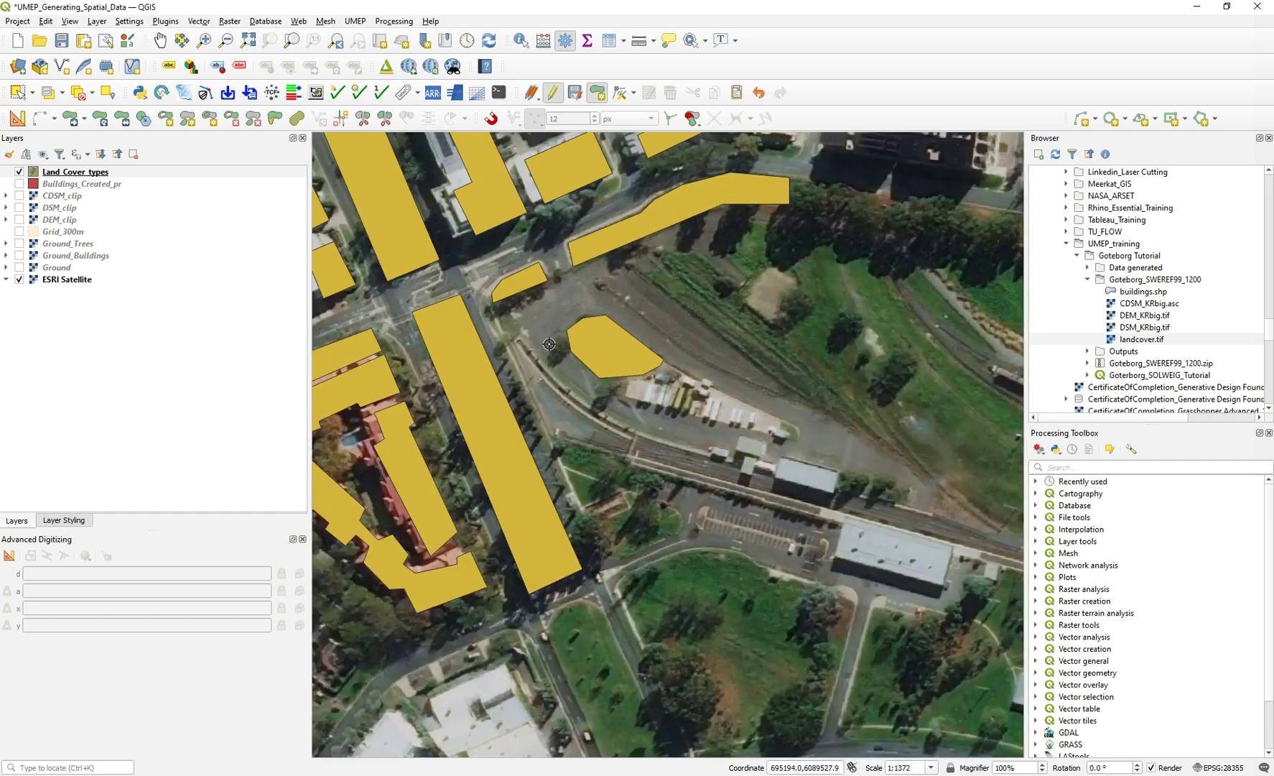
- Draw a four-corner polygon around the rail yard and save it
{"action": "left_click", "coordinate": [497, 312]}
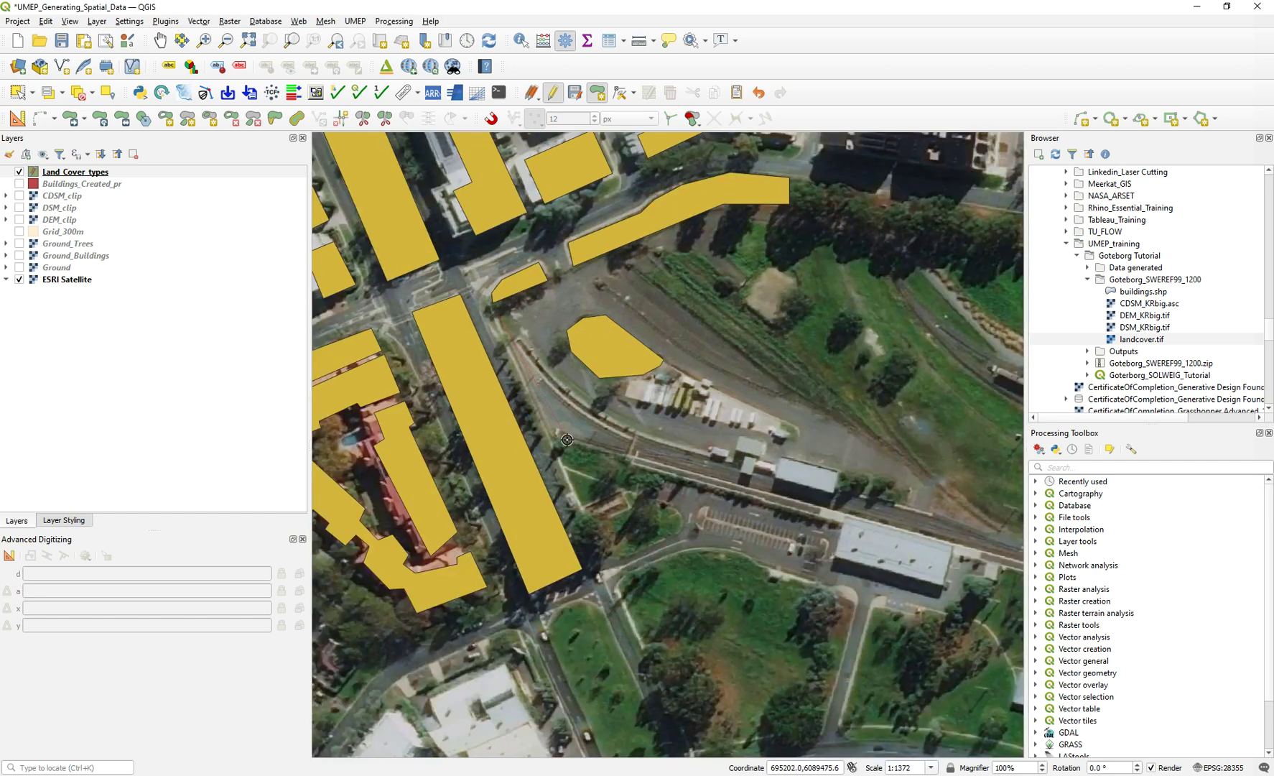
{"action": "left_click", "coordinate": [599, 565]}
{"action": "left_click", "coordinate": [887, 451]}
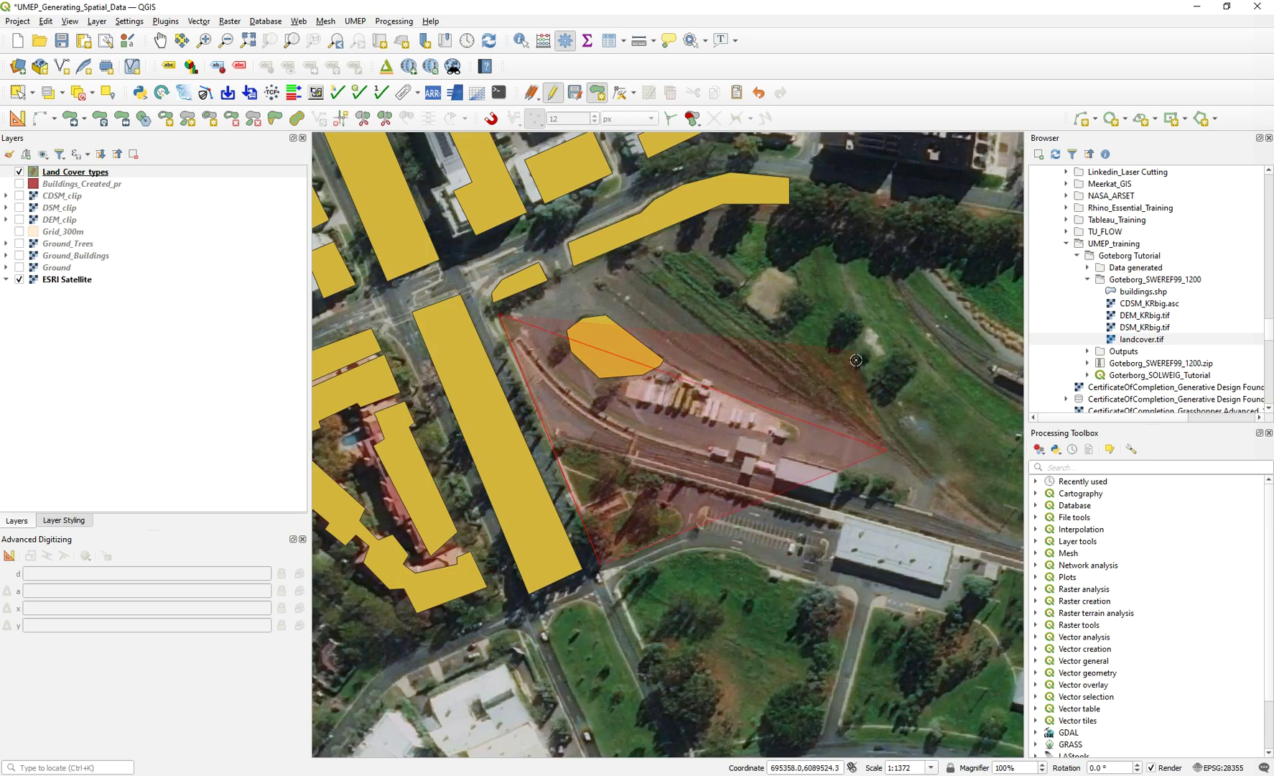
{"action": "left_click", "coordinate": [789, 213]}
{"action": "right_click", "coordinate": [723, 214]}
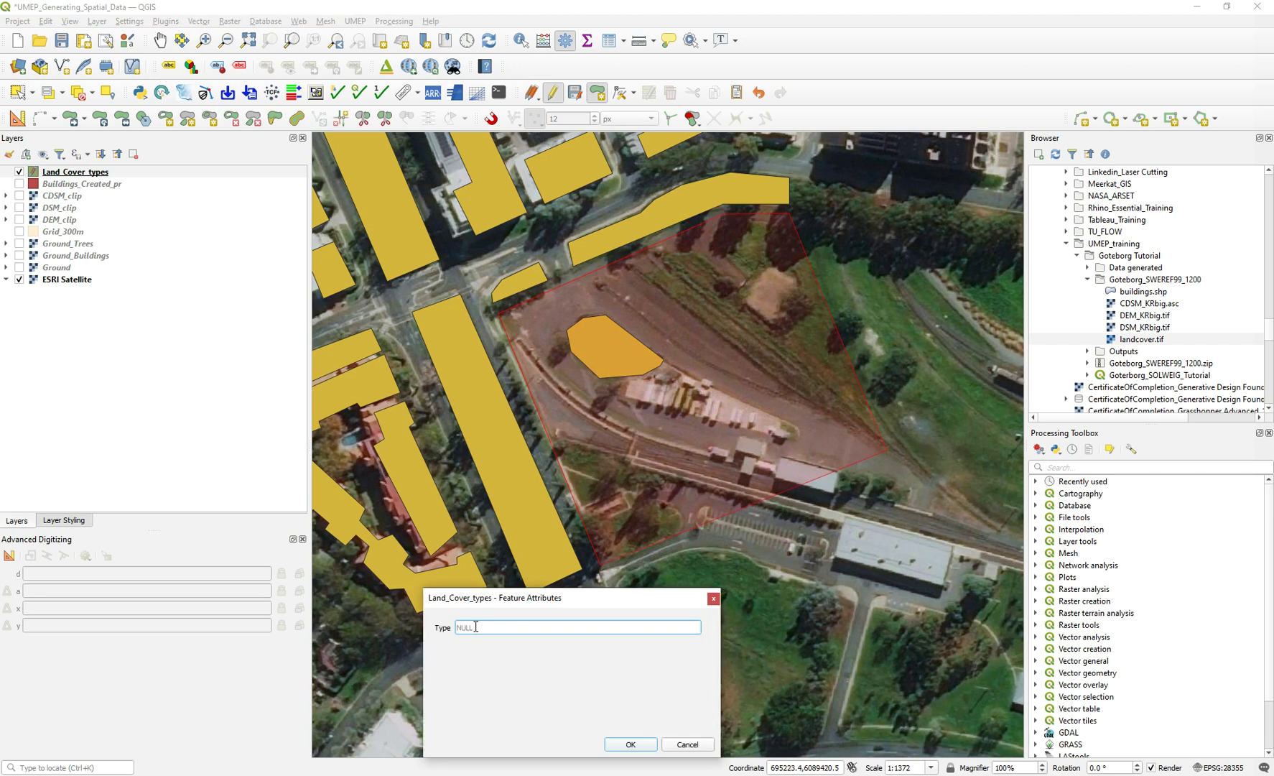
{"action": "left_click", "coordinate": [628, 744]}
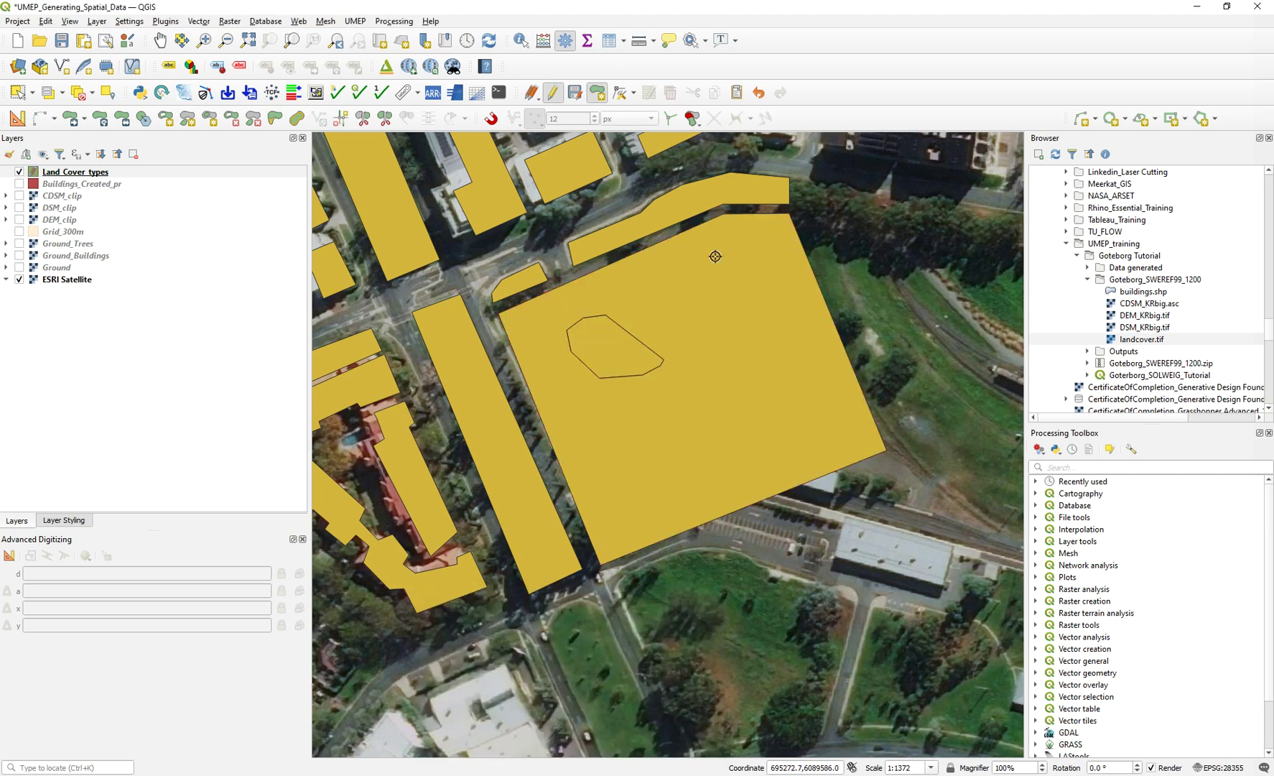
- Select the overlapping rail yard and grass polygons to check them, then clear the selection
{"action": "left_click", "coordinate": [23, 97]}
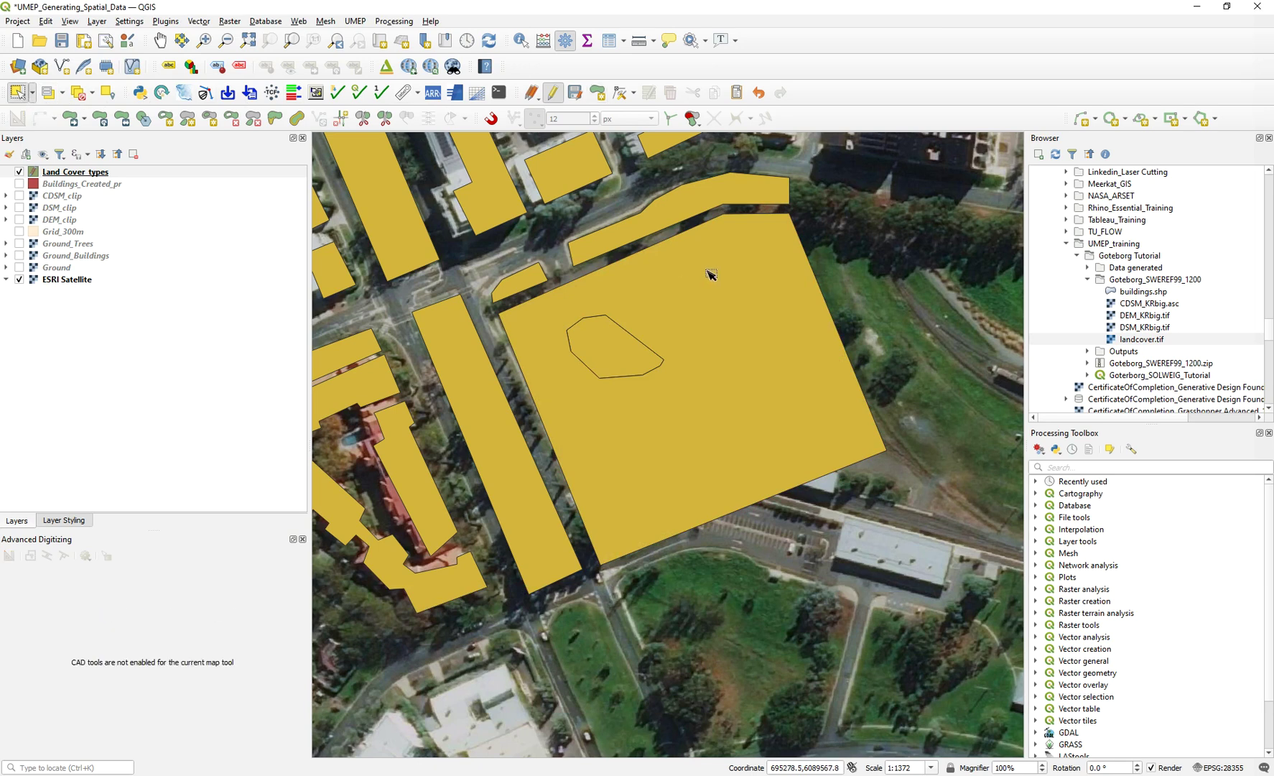
{"action": "left_click", "coordinate": [709, 273]}
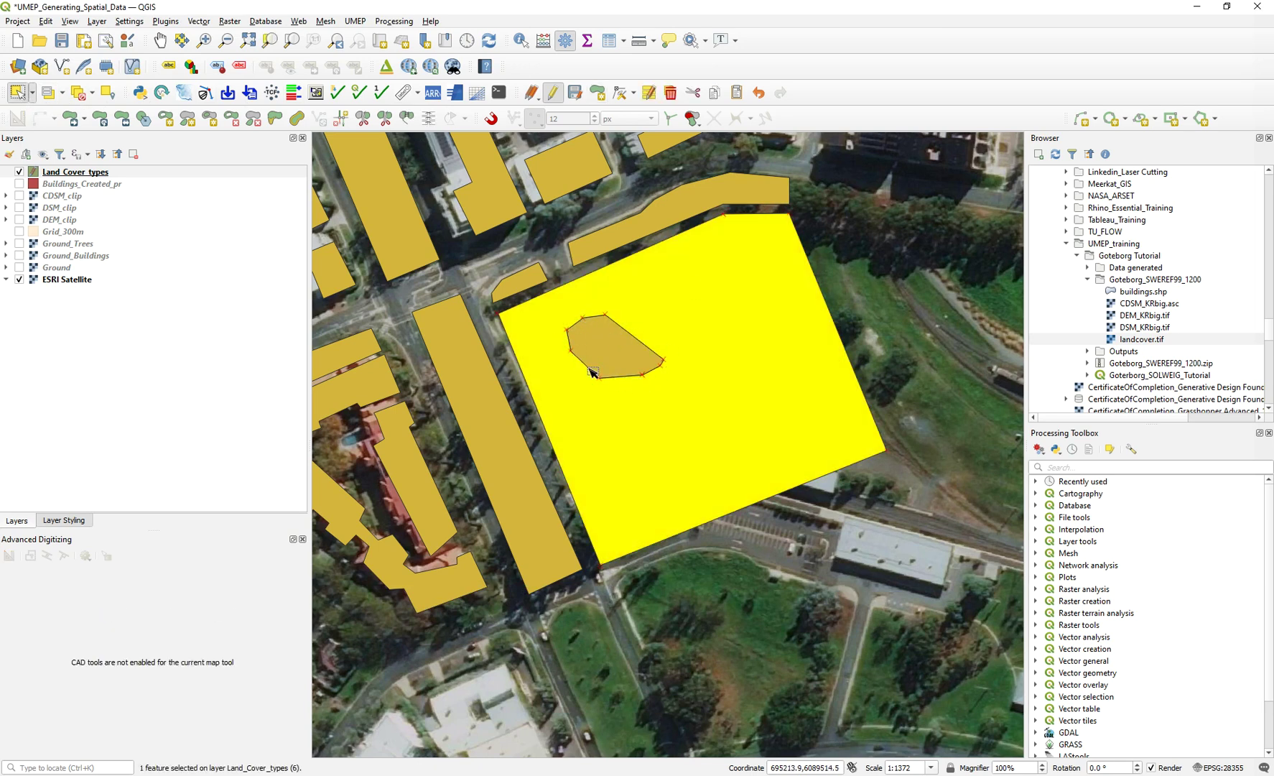
{"action": "left_click", "coordinate": [596, 340]}
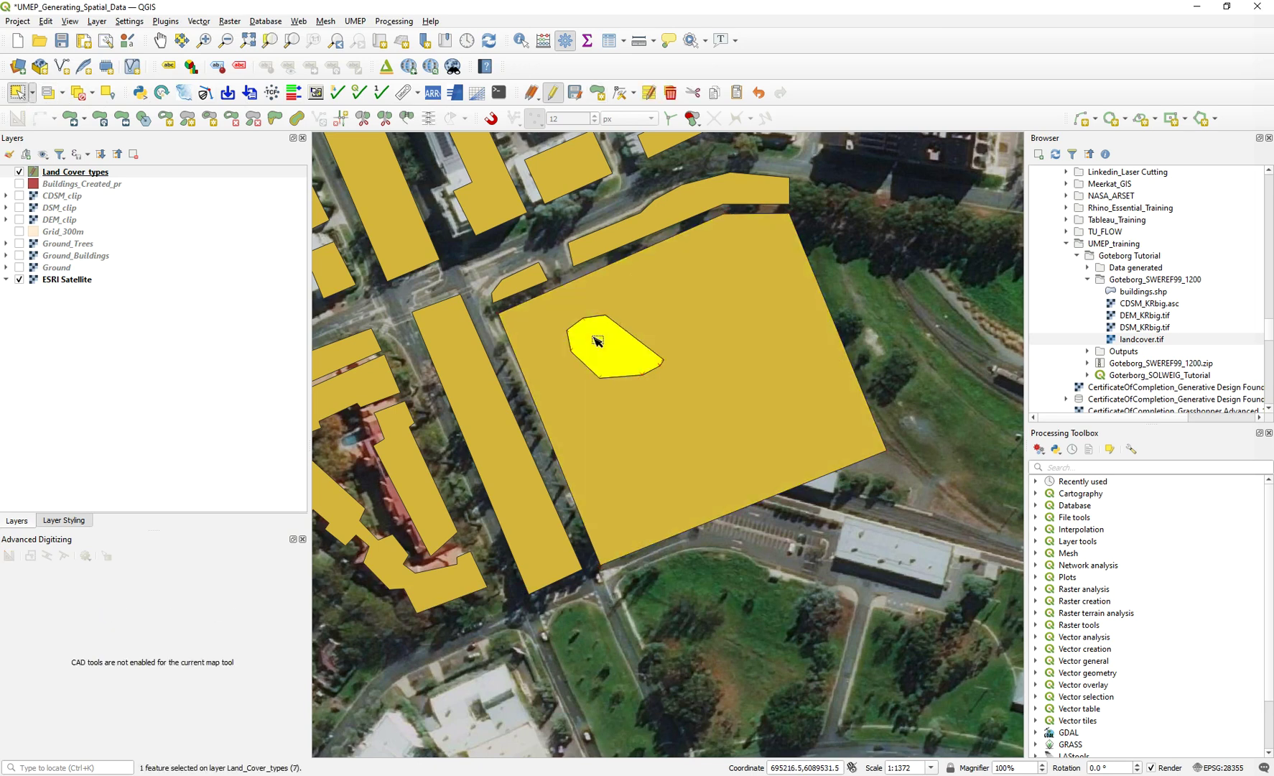
{"action": "left_click", "coordinate": [638, 312]}
{"action": "left_click", "coordinate": [618, 346]}
{"action": "left_click", "coordinate": [667, 306]}
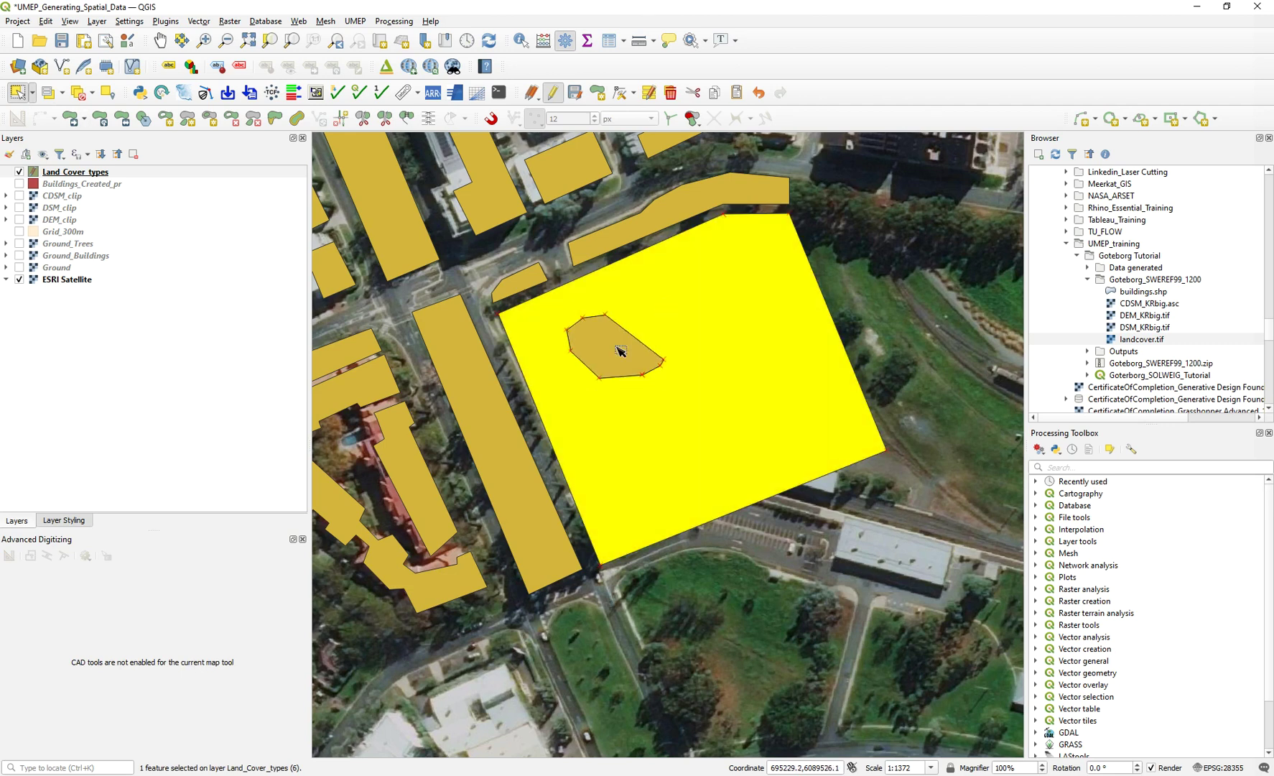
{"action": "left_click", "coordinate": [623, 350]}
{"action": "left_click", "coordinate": [860, 263]}
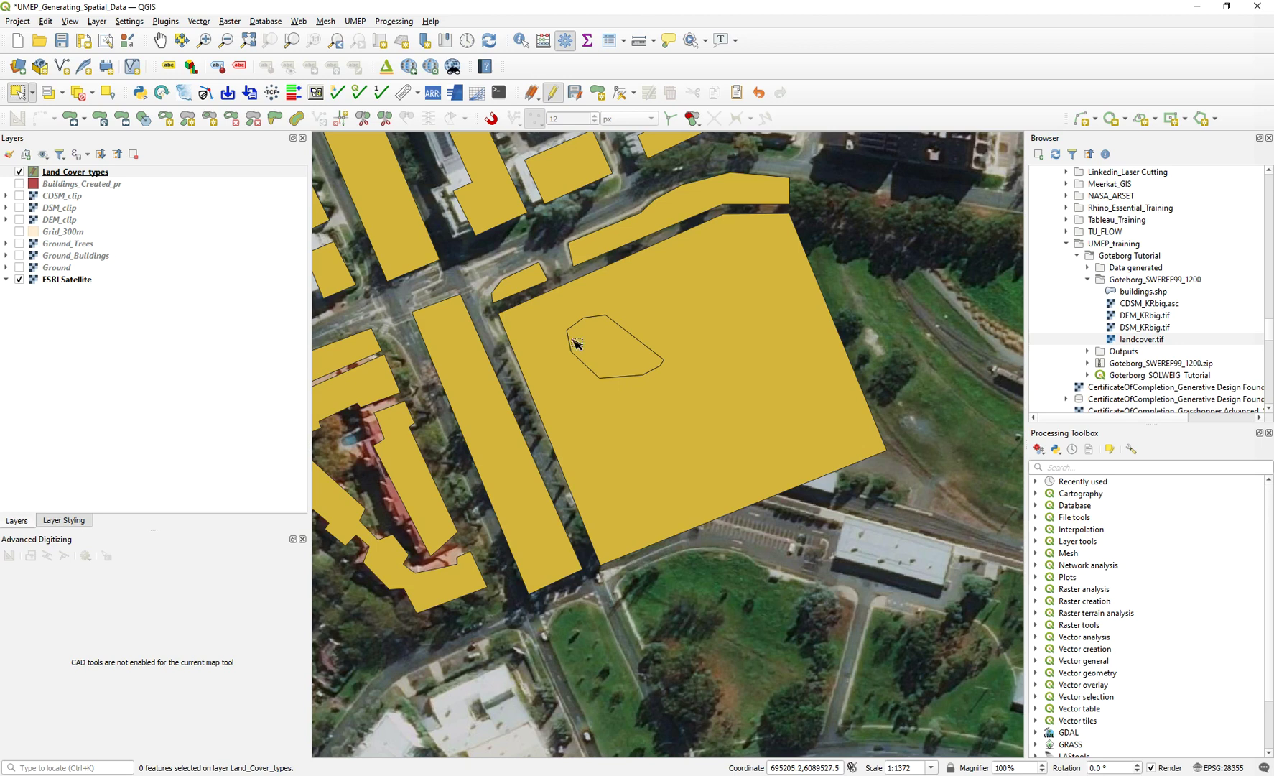
{"action": "scroll", "coordinate": [604, 327], "scroll_direction": "up", "scroll_amount": 1}
{"action": "scroll", "coordinate": [600, 326], "scroll_direction": "down", "scroll_amount": 2}
{"action": "scroll", "coordinate": [600, 327], "scroll_direction": "up", "scroll_amount": 1}
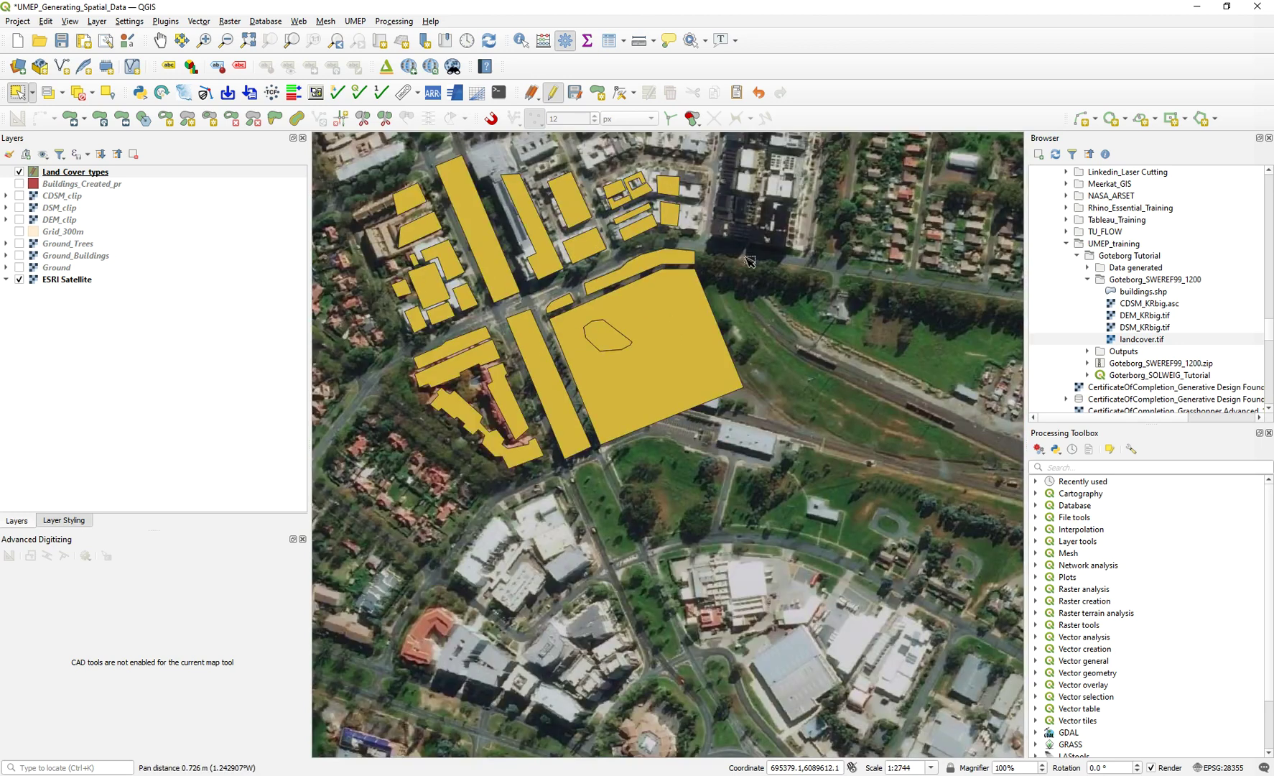
{"action": "left_click_drag", "start_coordinate": [544, 229], "coordinate": [586, 279]}
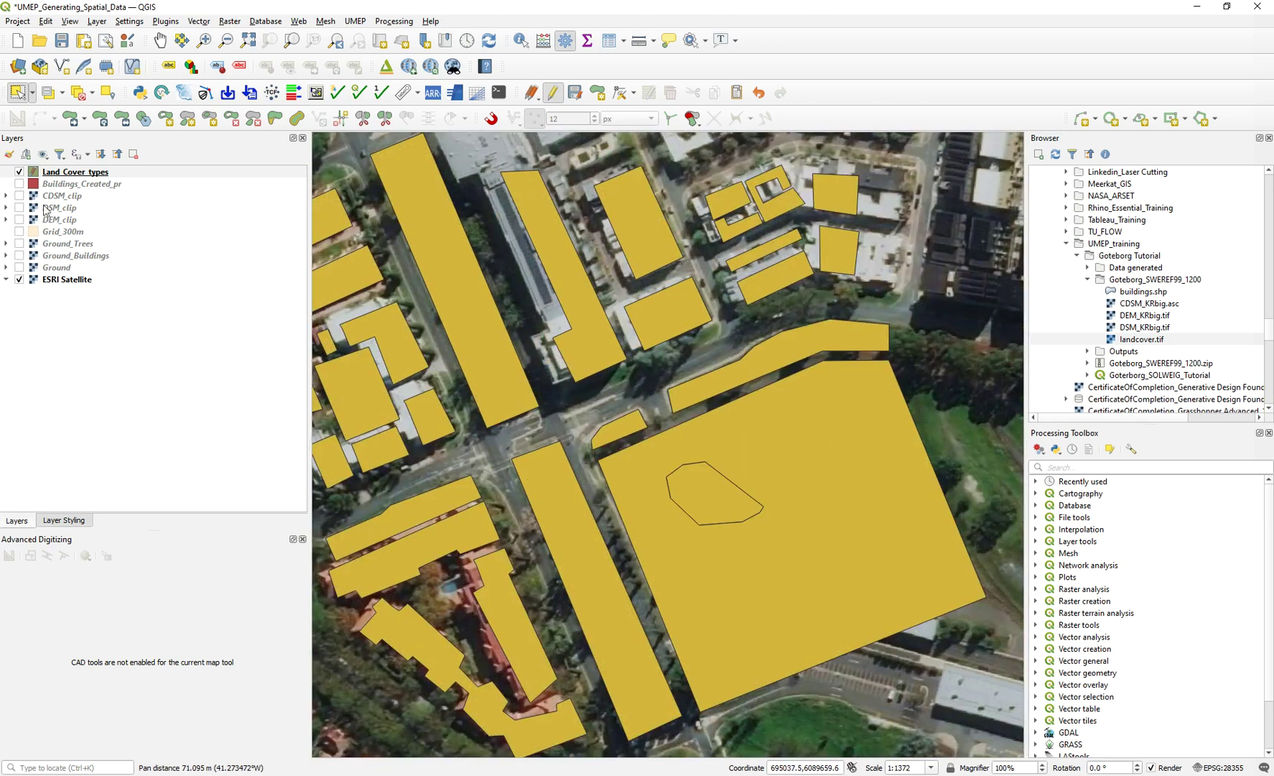
- Show DEM_clip and draw a polygon over the DEM's four corners with Type 1
{"action": "left_click", "coordinate": [19, 219]}
{"action": "scroll", "coordinate": [603, 310], "scroll_direction": "down", "scroll_amount": 1}
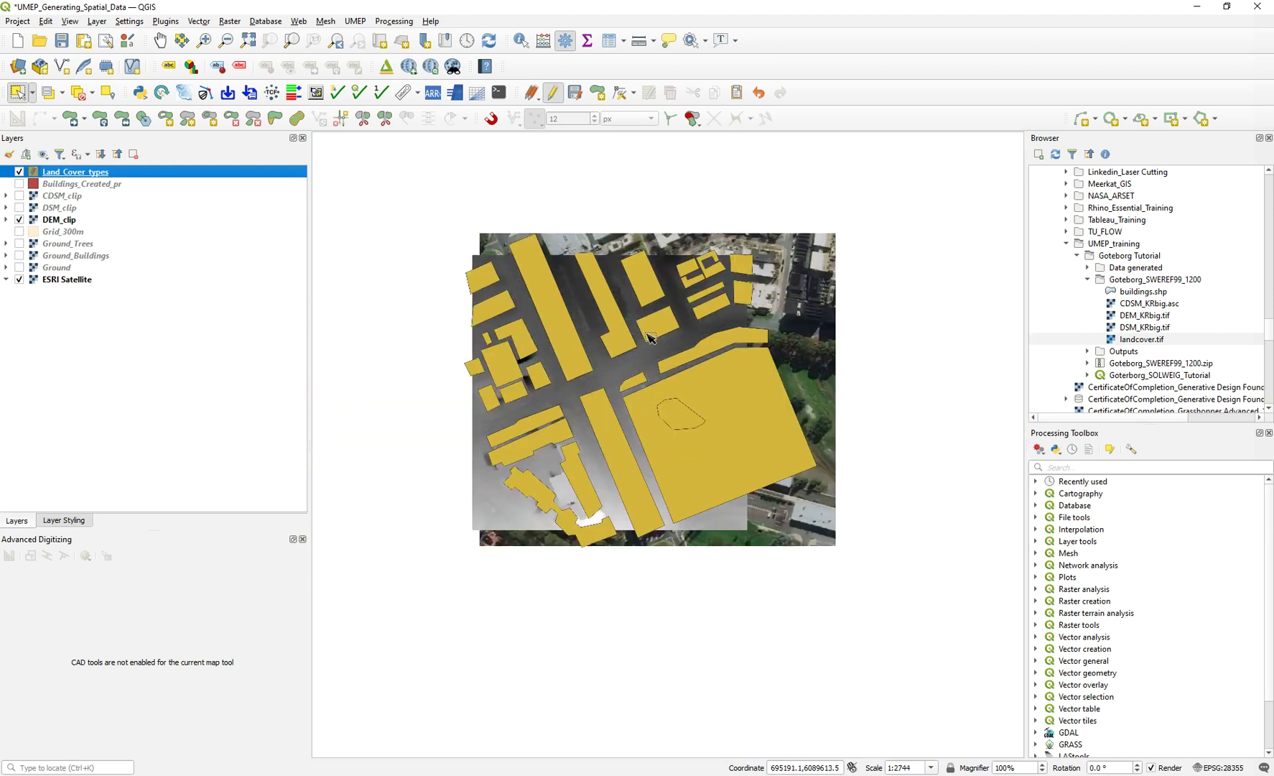
{"action": "scroll", "coordinate": [603, 311], "scroll_direction": "up", "scroll_amount": 1}
{"action": "scroll", "coordinate": [604, 306], "scroll_direction": "down", "scroll_amount": 1}
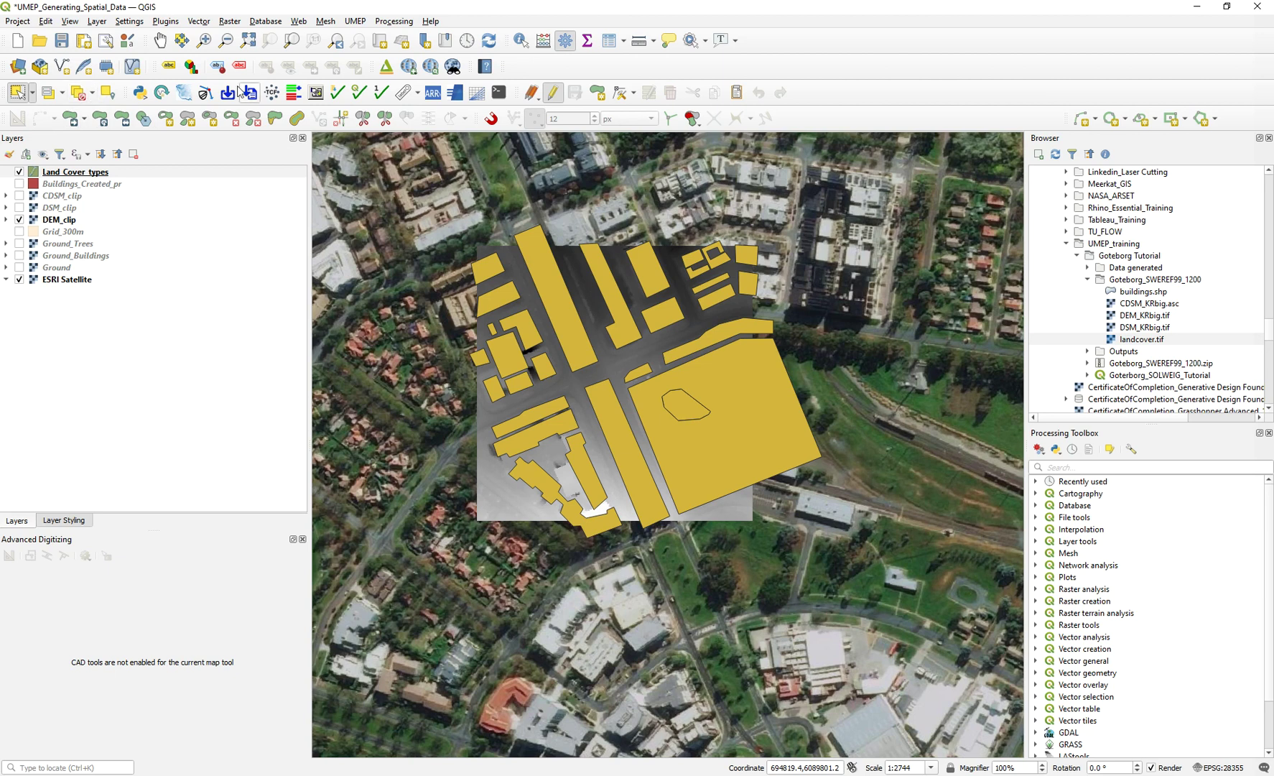
{"action": "left_click", "coordinate": [597, 92]}
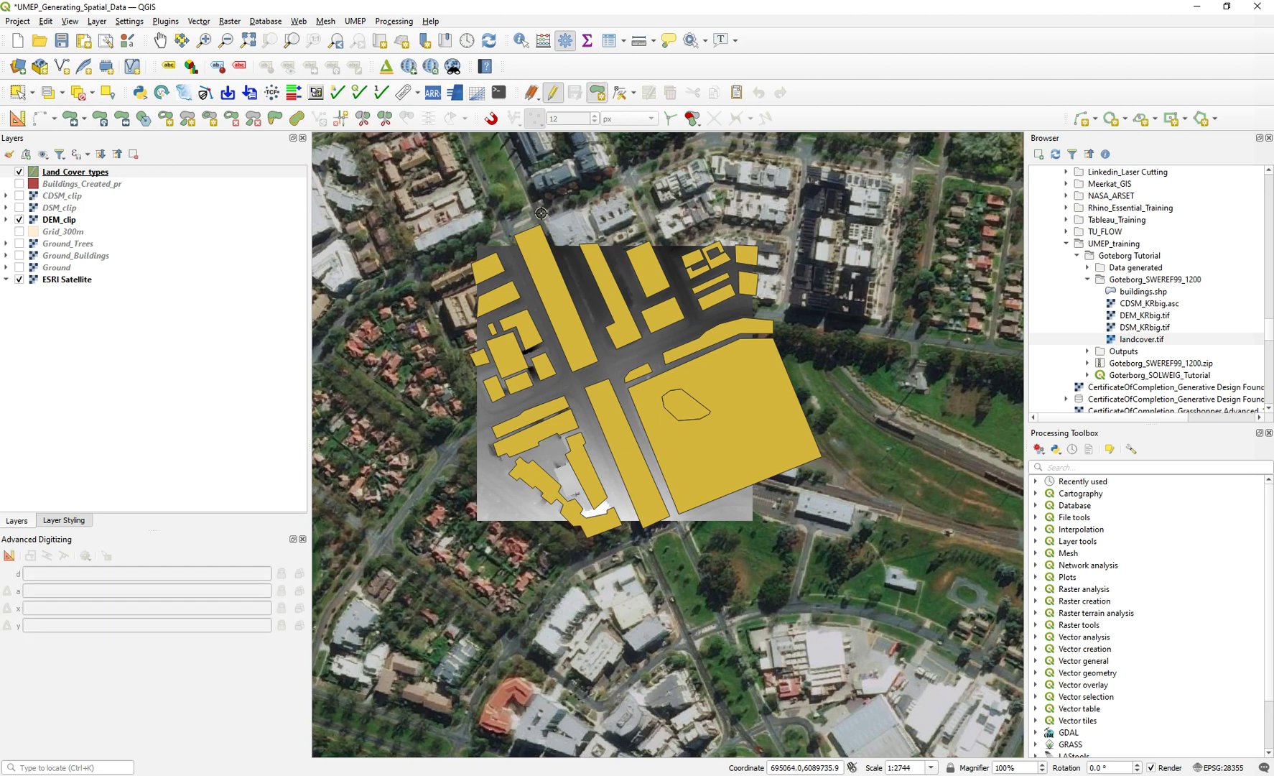
{"action": "left_click", "coordinate": [476, 237]}
{"action": "left_click", "coordinate": [767, 238]}
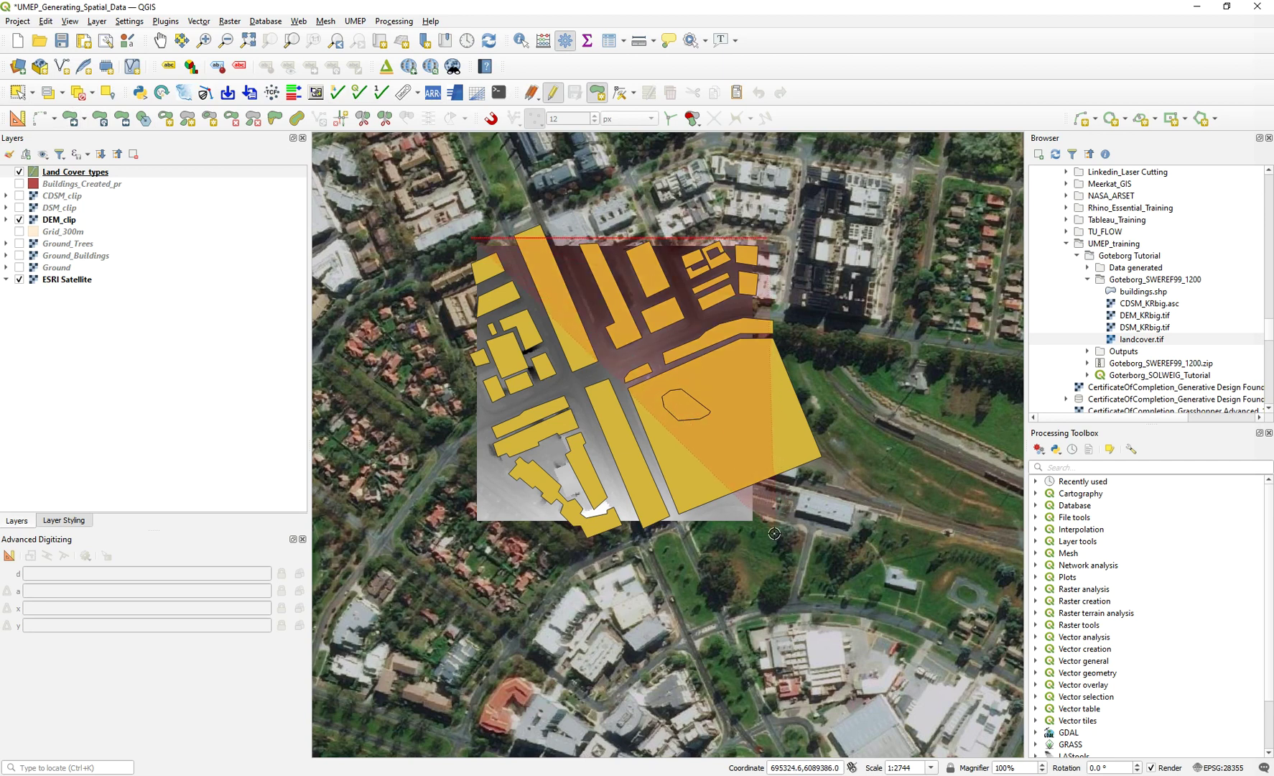
{"action": "left_click", "coordinate": [762, 532]}
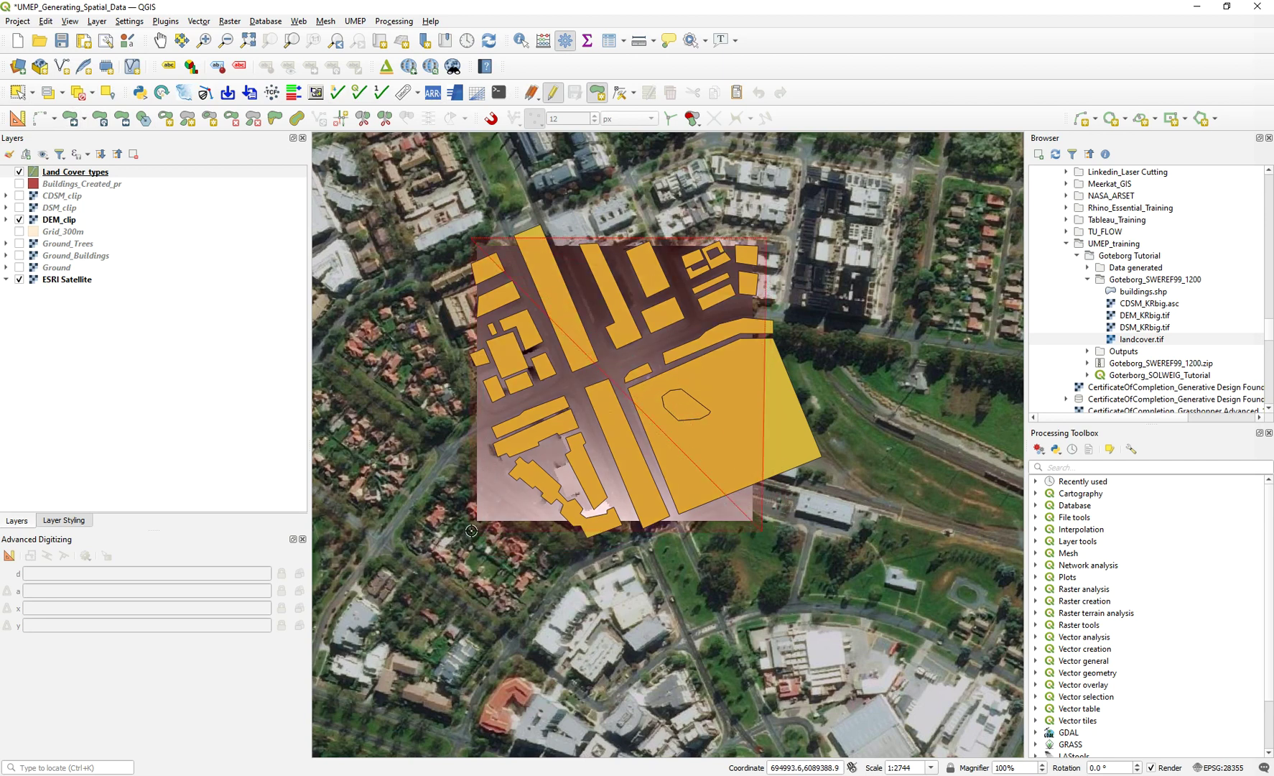
{"action": "left_click", "coordinate": [471, 529]}
{"action": "right_click", "coordinate": [471, 529]}
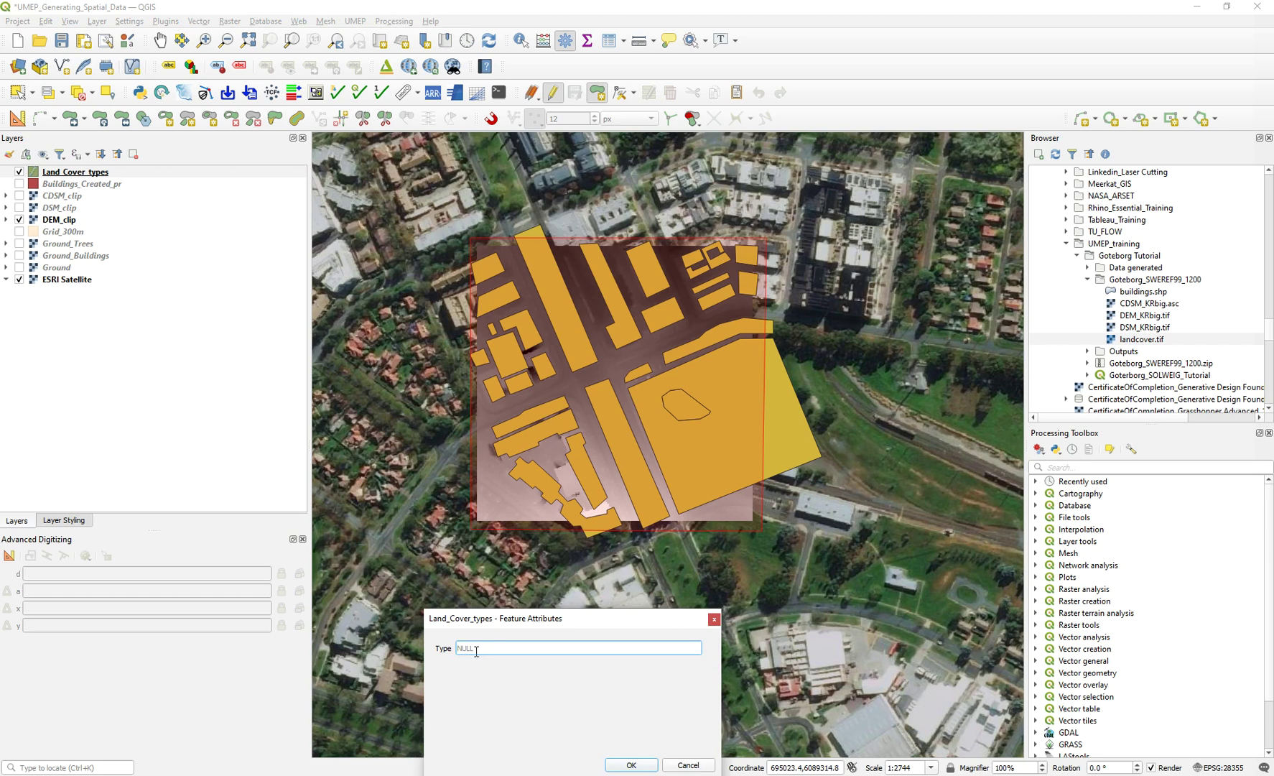
{"action": "type", "text": "1"}
{"action": "left_click", "coordinate": [633, 766]}
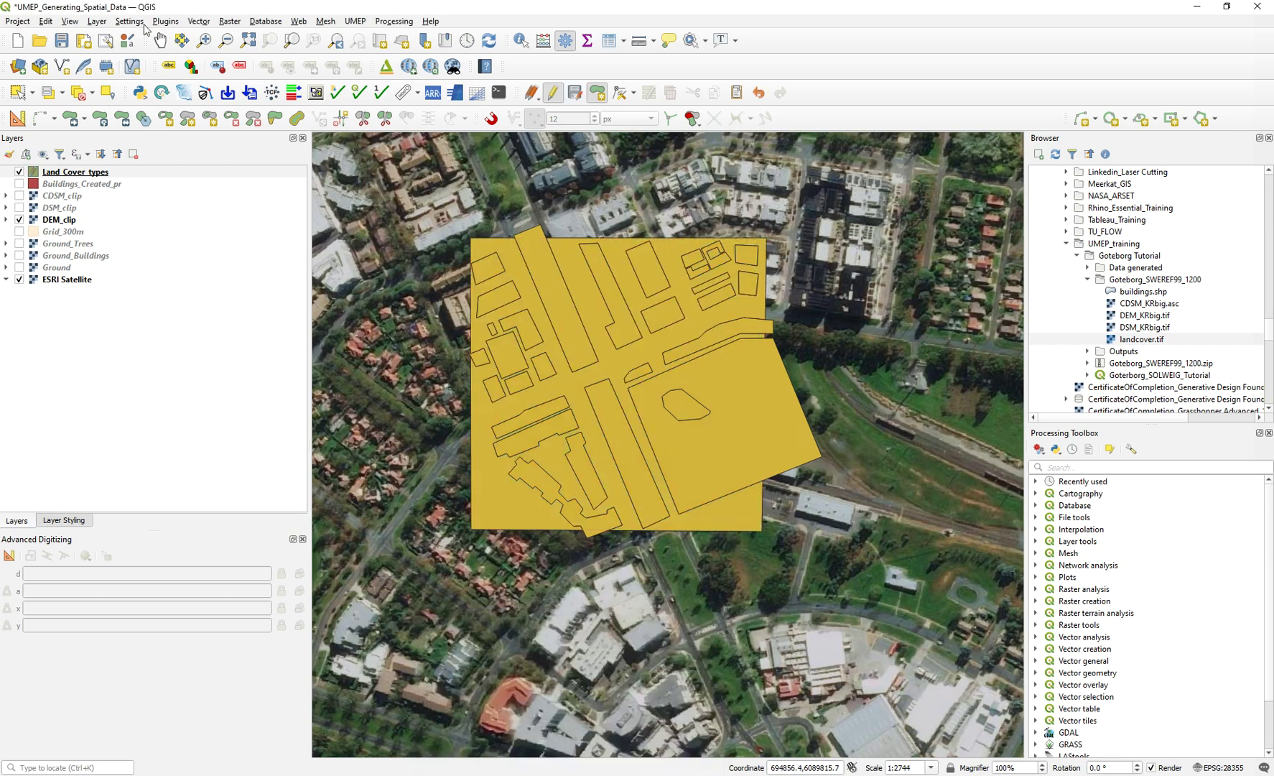
- Select the background polygon to verify its extent and recentre the map
{"action": "left_click", "coordinate": [17, 92]}
{"action": "left_click", "coordinate": [575, 265]}
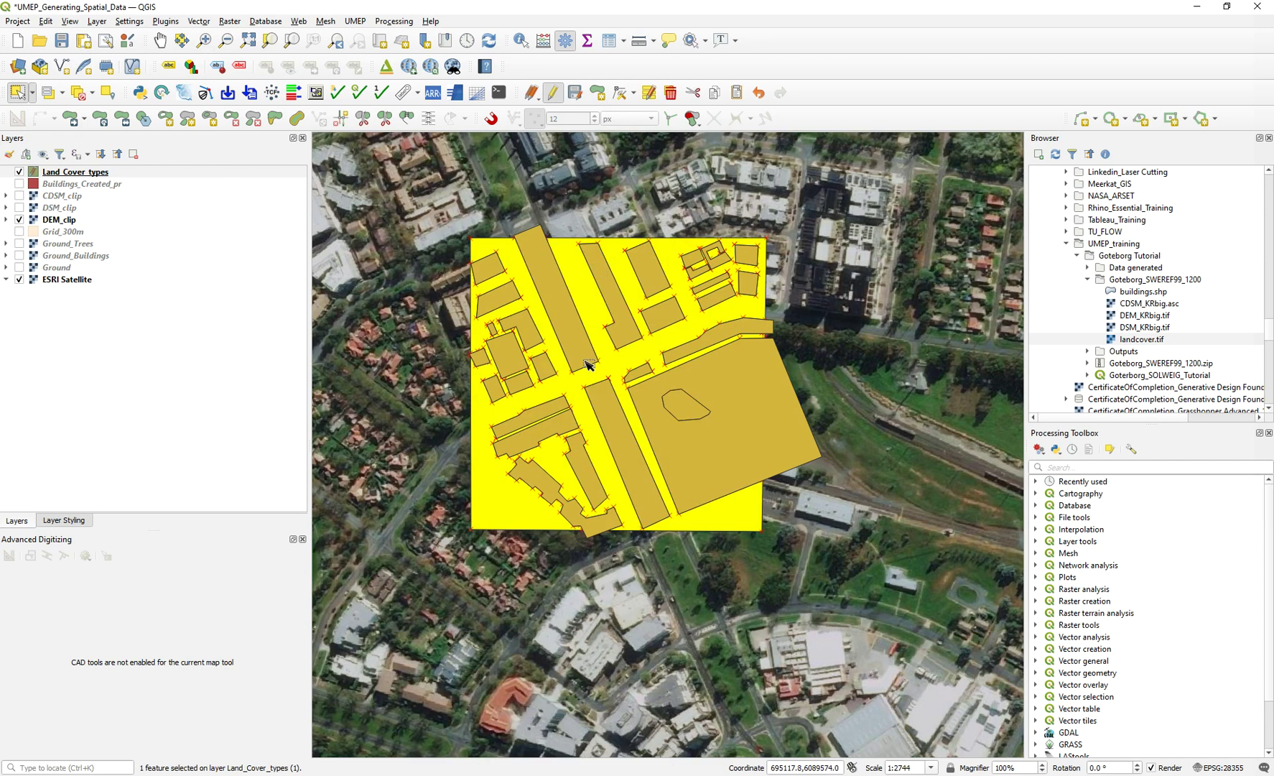
{"action": "scroll", "coordinate": [532, 333], "scroll_direction": "up", "scroll_amount": 2}
{"action": "scroll", "coordinate": [532, 333], "scroll_direction": "down", "scroll_amount": 1}
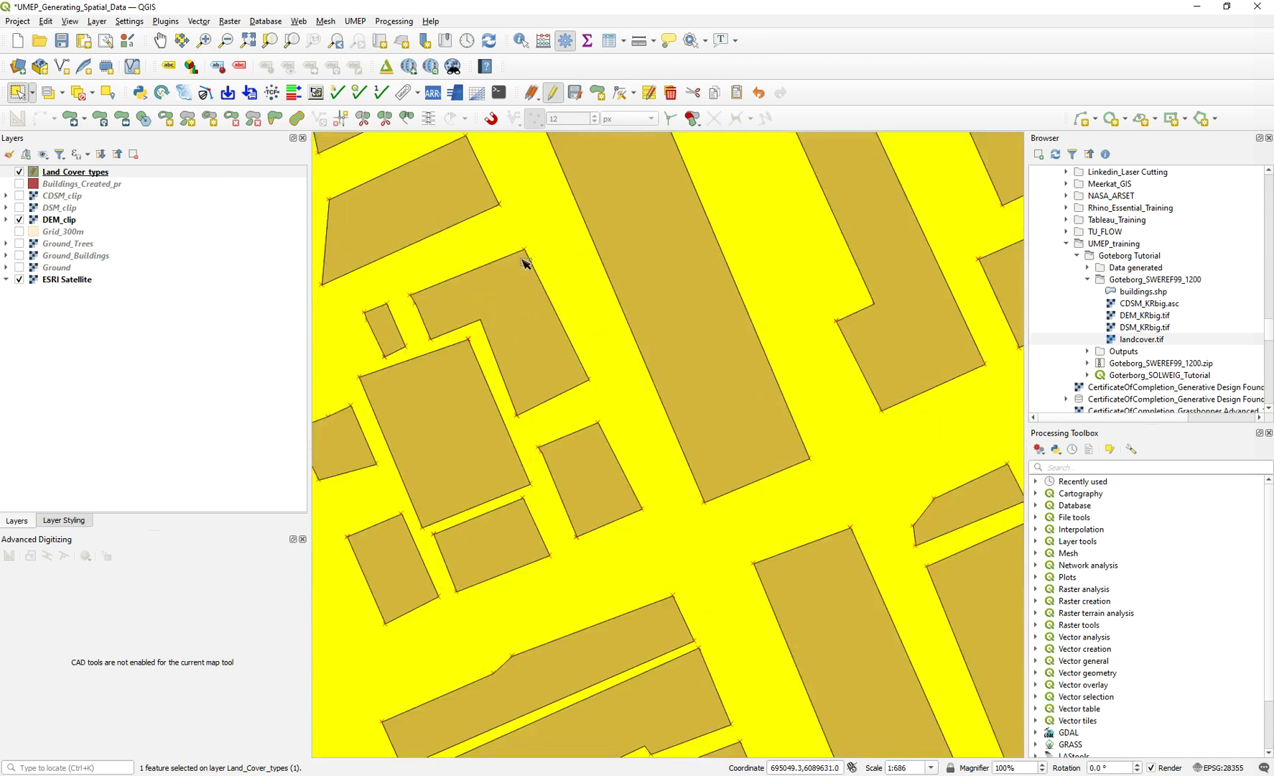
{"action": "scroll", "coordinate": [596, 319], "scroll_direction": "down", "scroll_amount": 1}
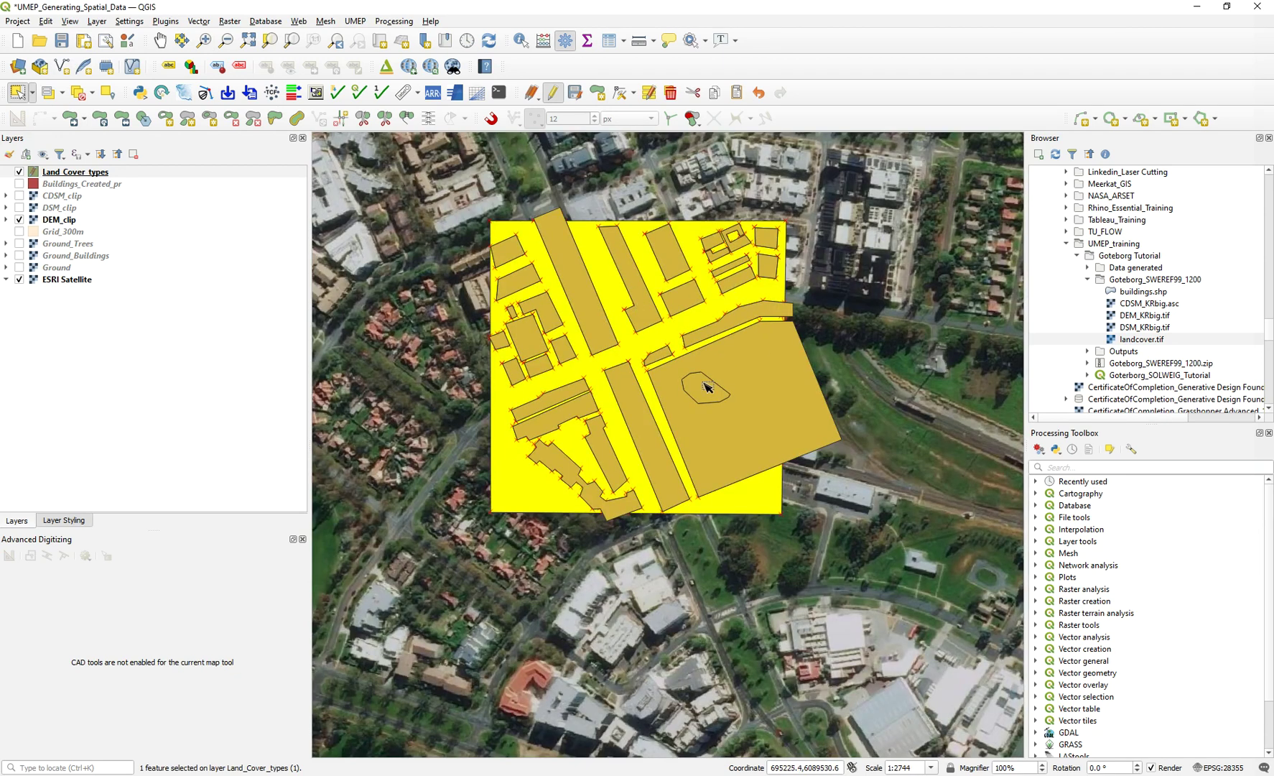
{"action": "scroll", "coordinate": [710, 385], "scroll_direction": "up", "scroll_amount": 1}
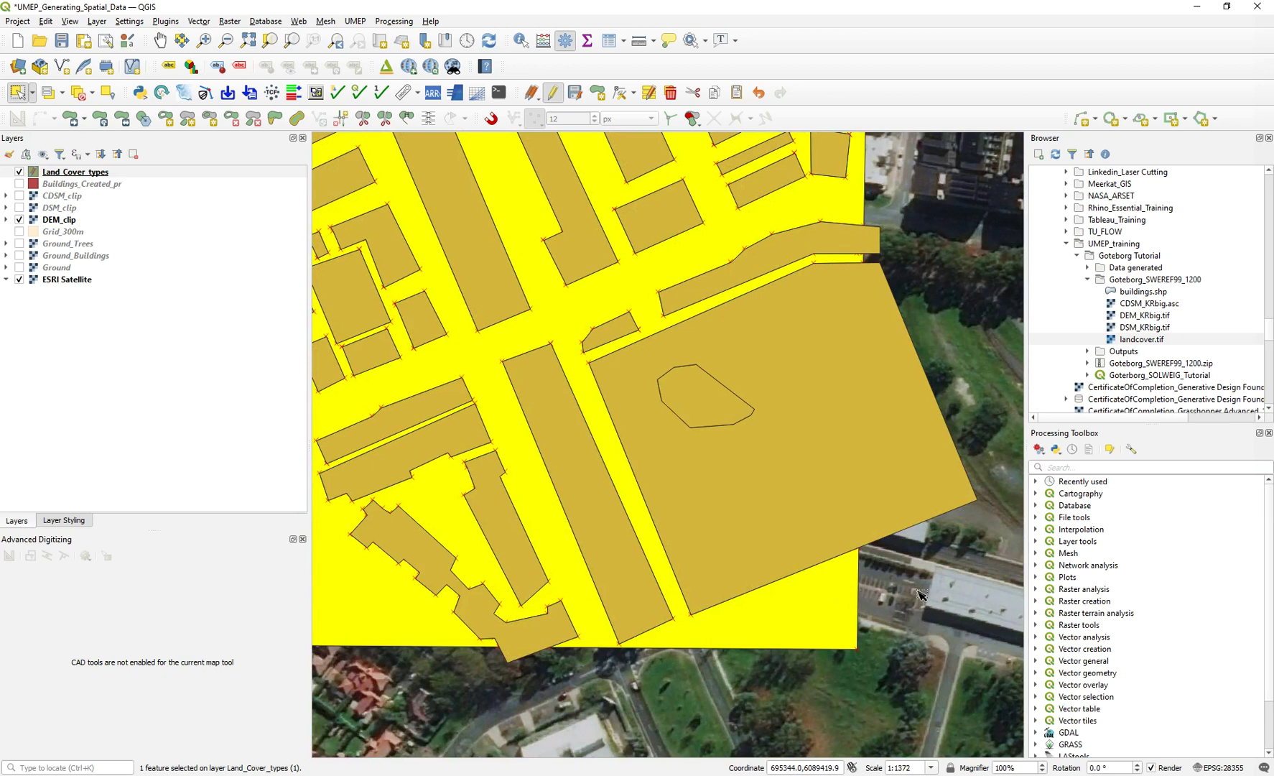
{"action": "scroll", "coordinate": [891, 568], "scroll_direction": "down", "scroll_amount": 1}
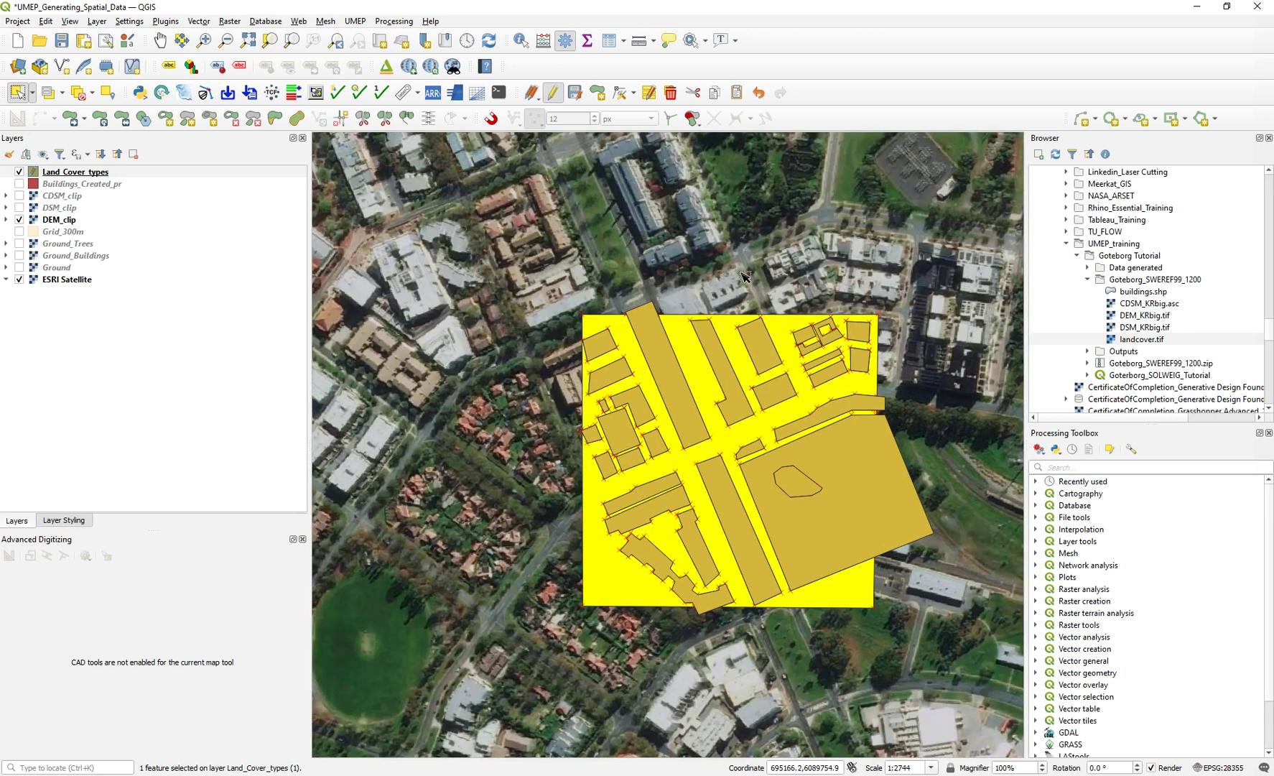
{"action": "left_click_drag", "start_coordinate": [746, 278], "coordinate": [632, 250]}
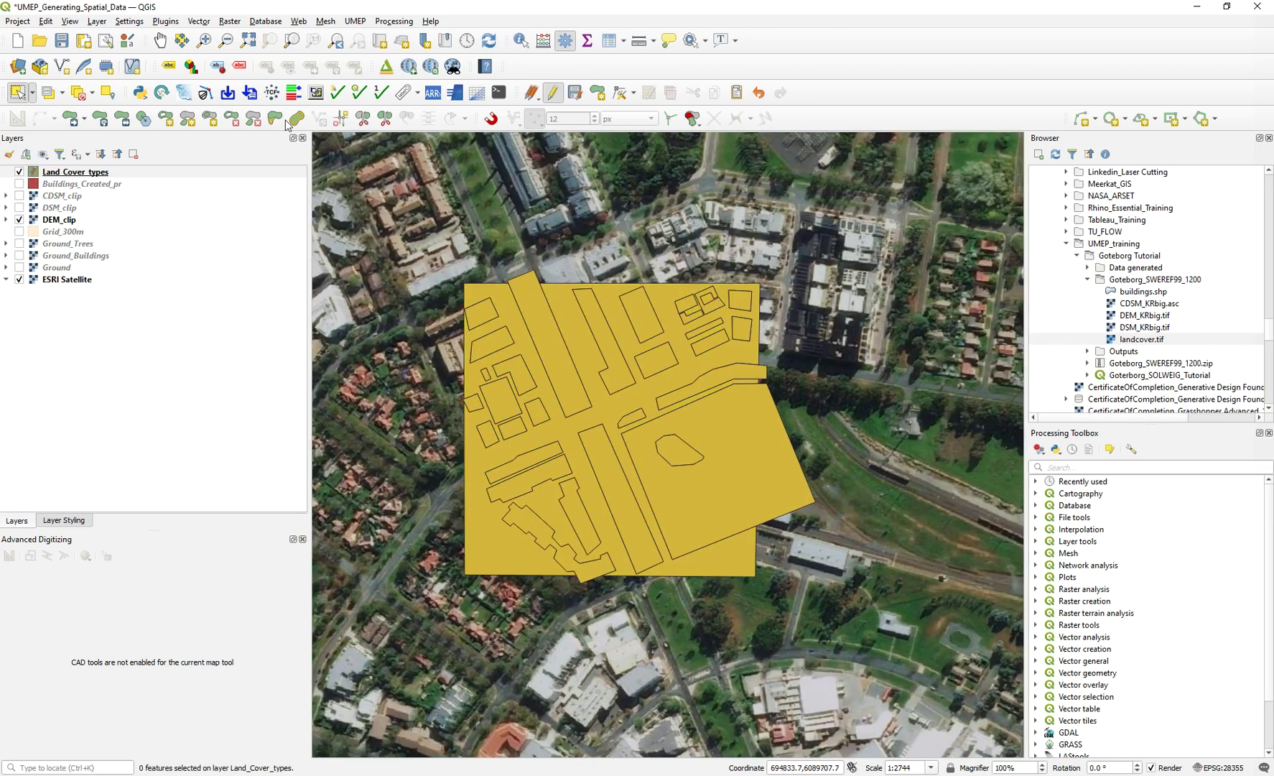
- Stop editing and open the Land_Cover_types attribute table beside the map
{"action": "left_click", "coordinate": [553, 92]}
{"action": "left_click", "coordinate": [56, 175]}
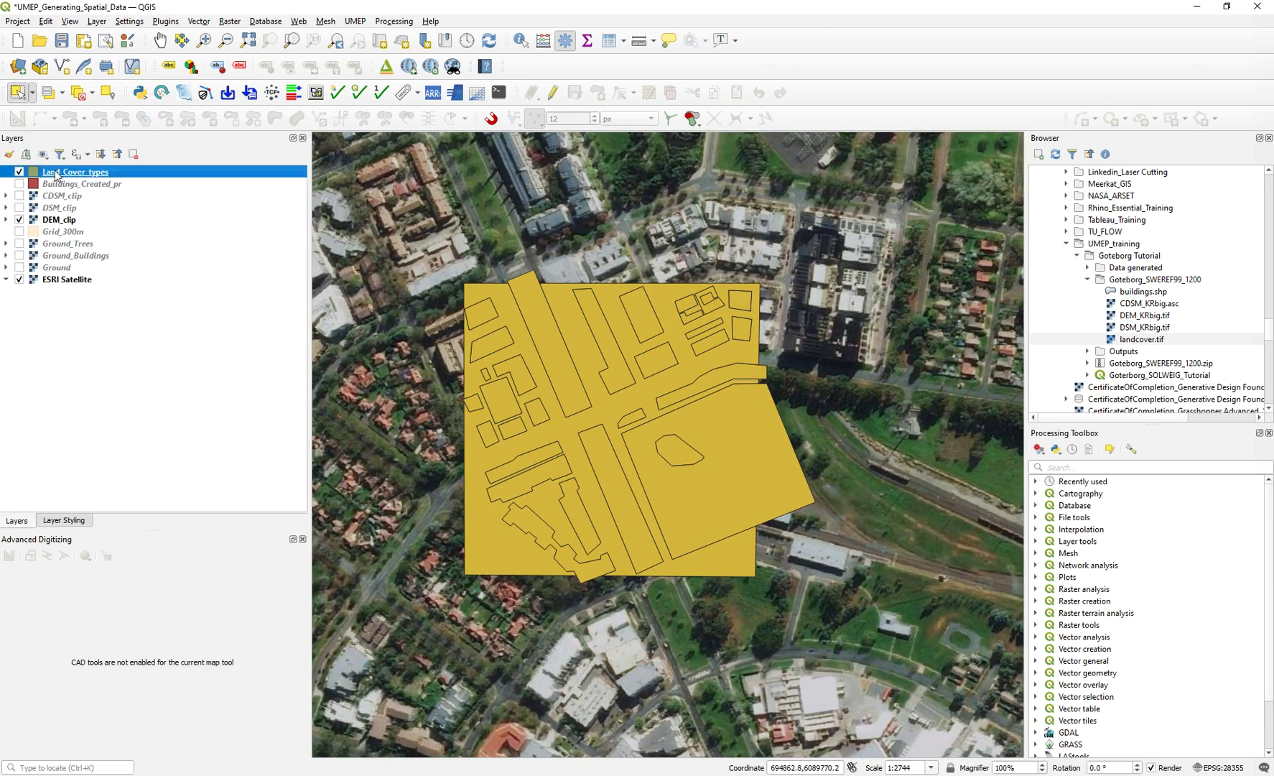
{"action": "right_click", "coordinate": [56, 174]}
{"action": "left_click", "coordinate": [87, 331]}
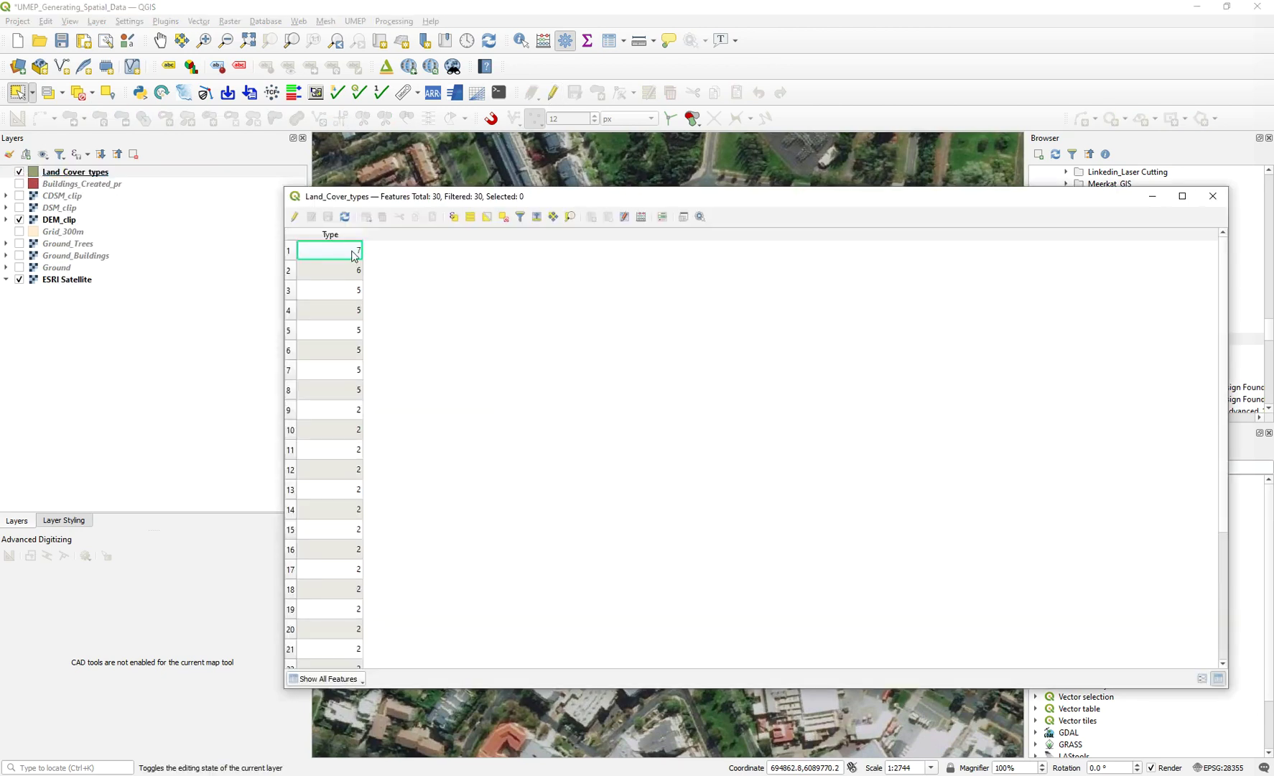
{"action": "left_click_drag", "start_coordinate": [540, 211], "coordinate": [944, 222]}
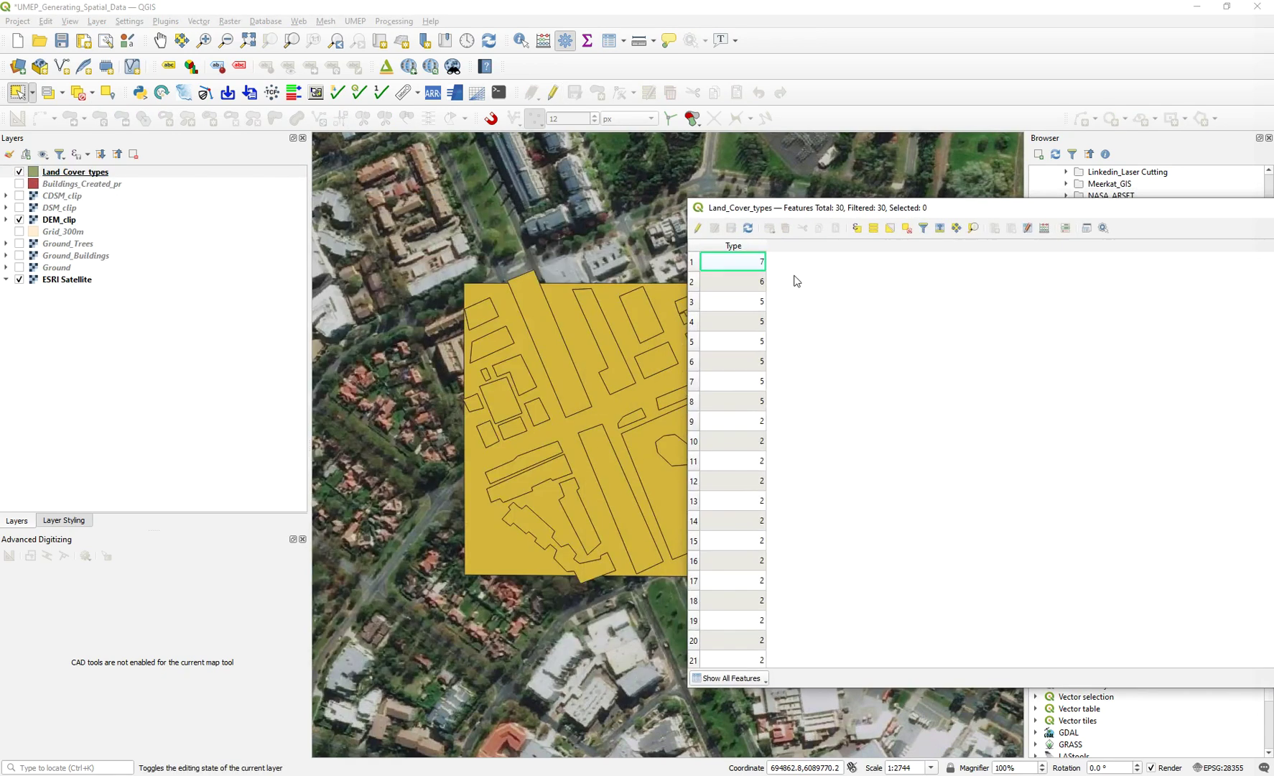
- Highlight the Type 7, Type 6 and features 30, 23, 4, 5 on the map, then close the table
{"action": "left_click", "coordinate": [693, 263]}
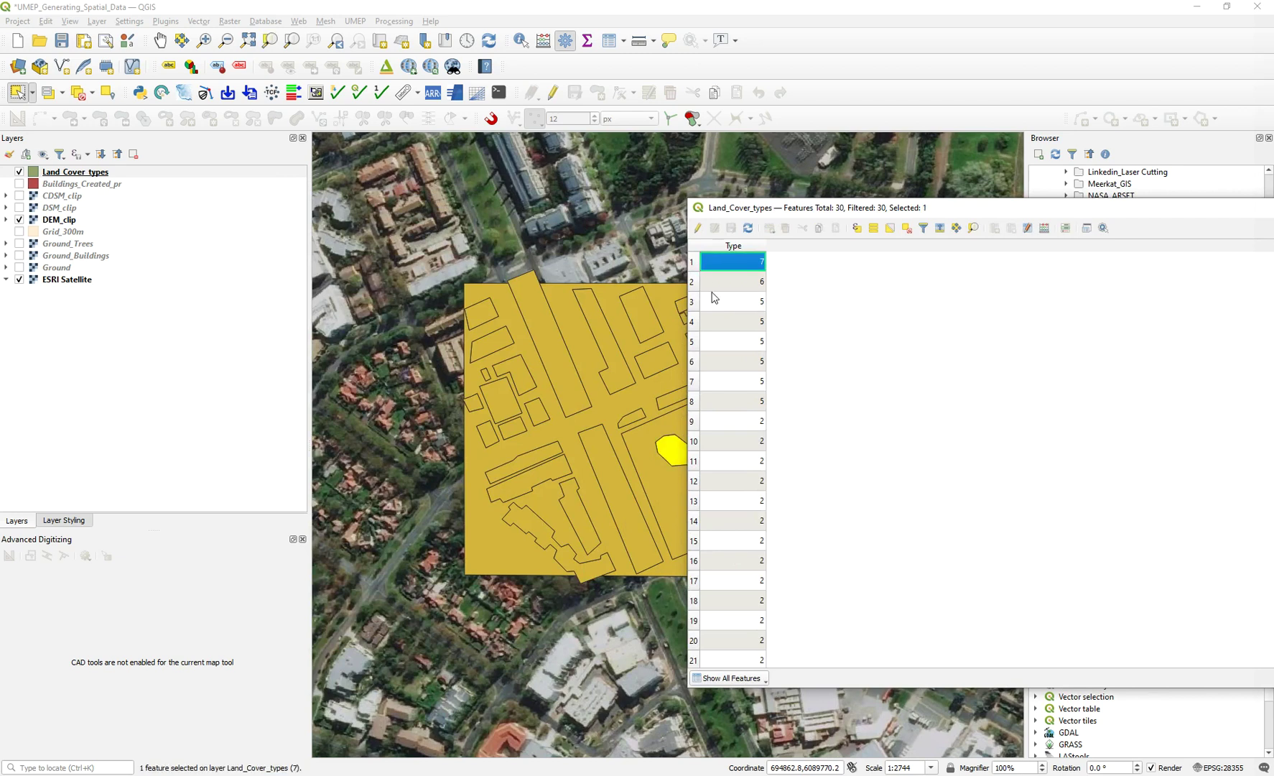
{"action": "left_click", "coordinate": [694, 283]}
{"action": "scroll", "coordinate": [761, 583], "scroll_direction": "down", "scroll_amount": 3}
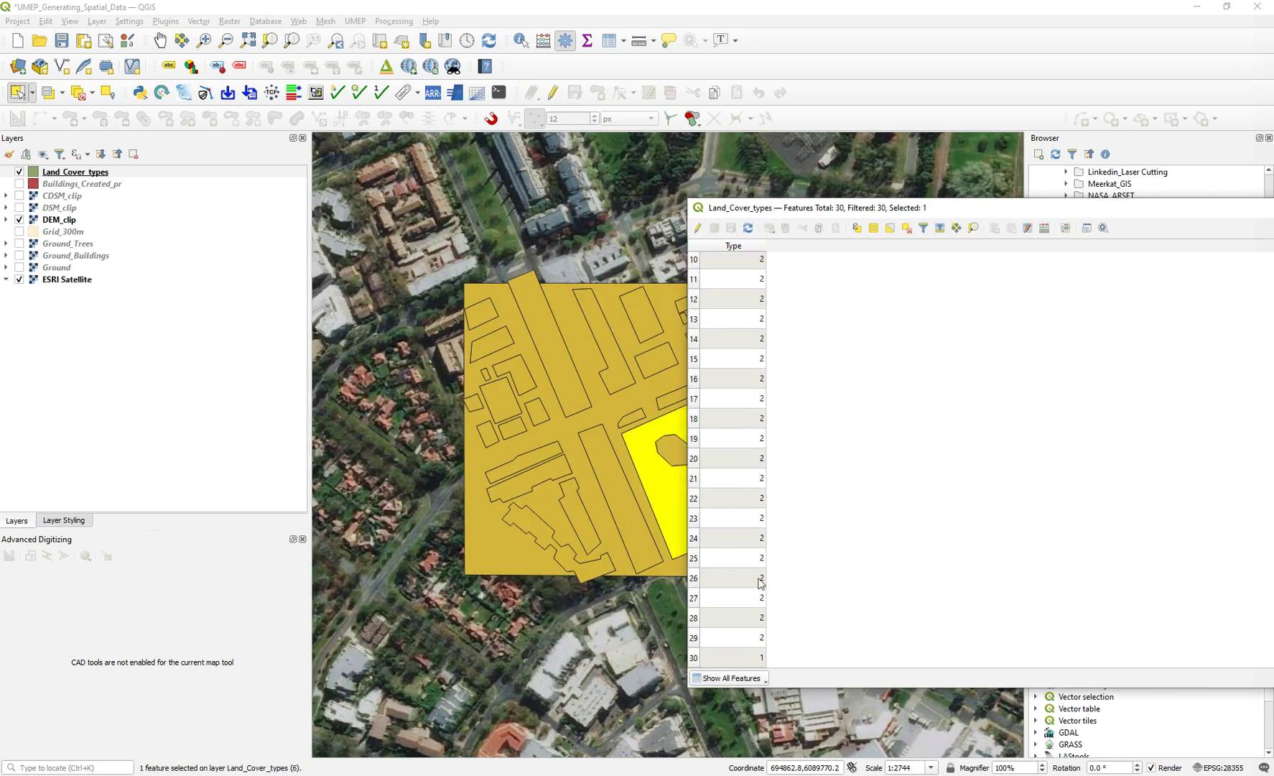
{"action": "left_click", "coordinate": [704, 658]}
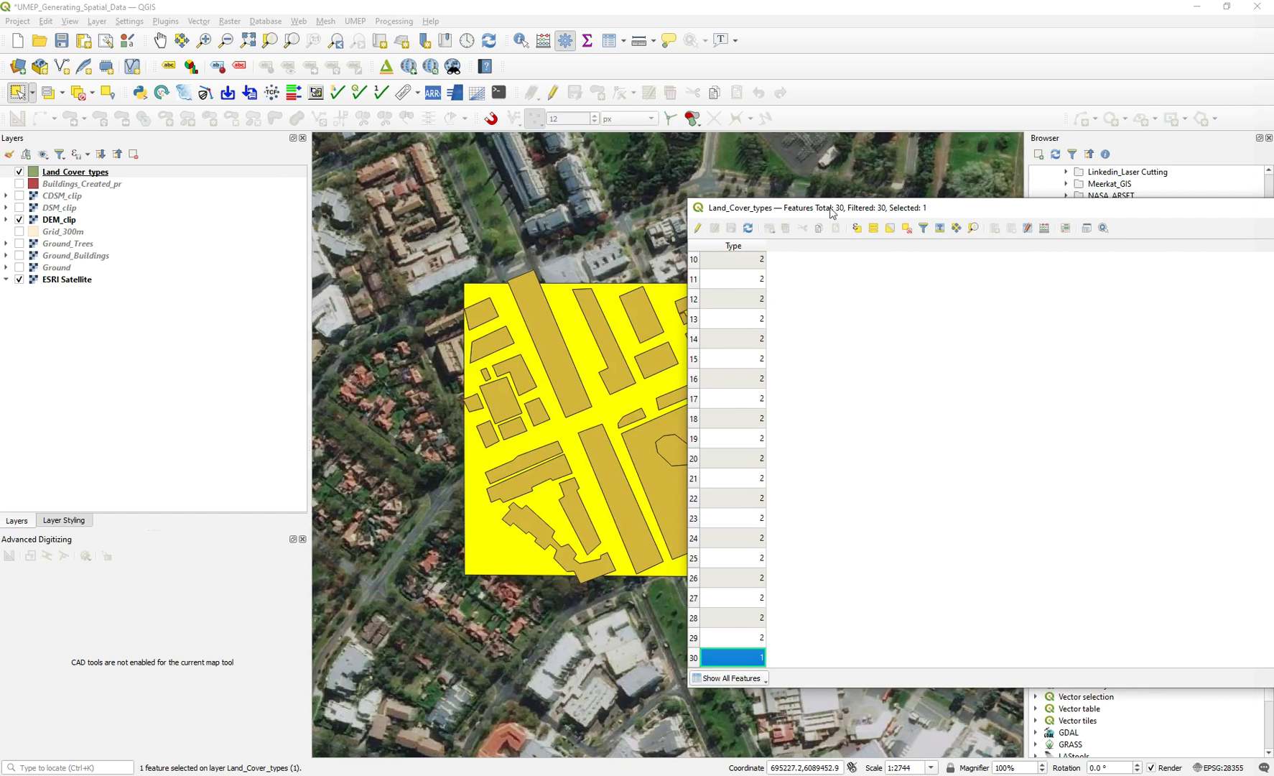
{"action": "left_click", "coordinate": [699, 520]}
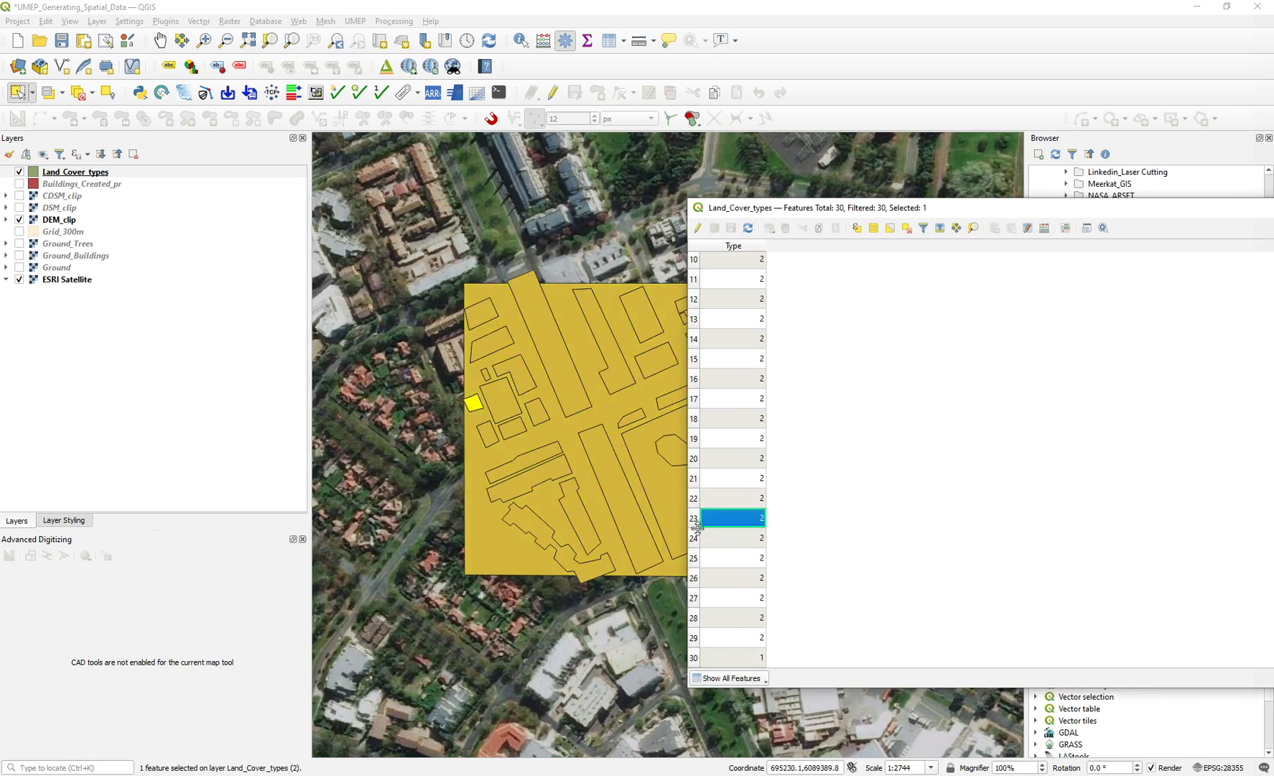
{"action": "scroll", "coordinate": [717, 396], "scroll_direction": "up", "scroll_amount": 3}
{"action": "left_click", "coordinate": [699, 322]}
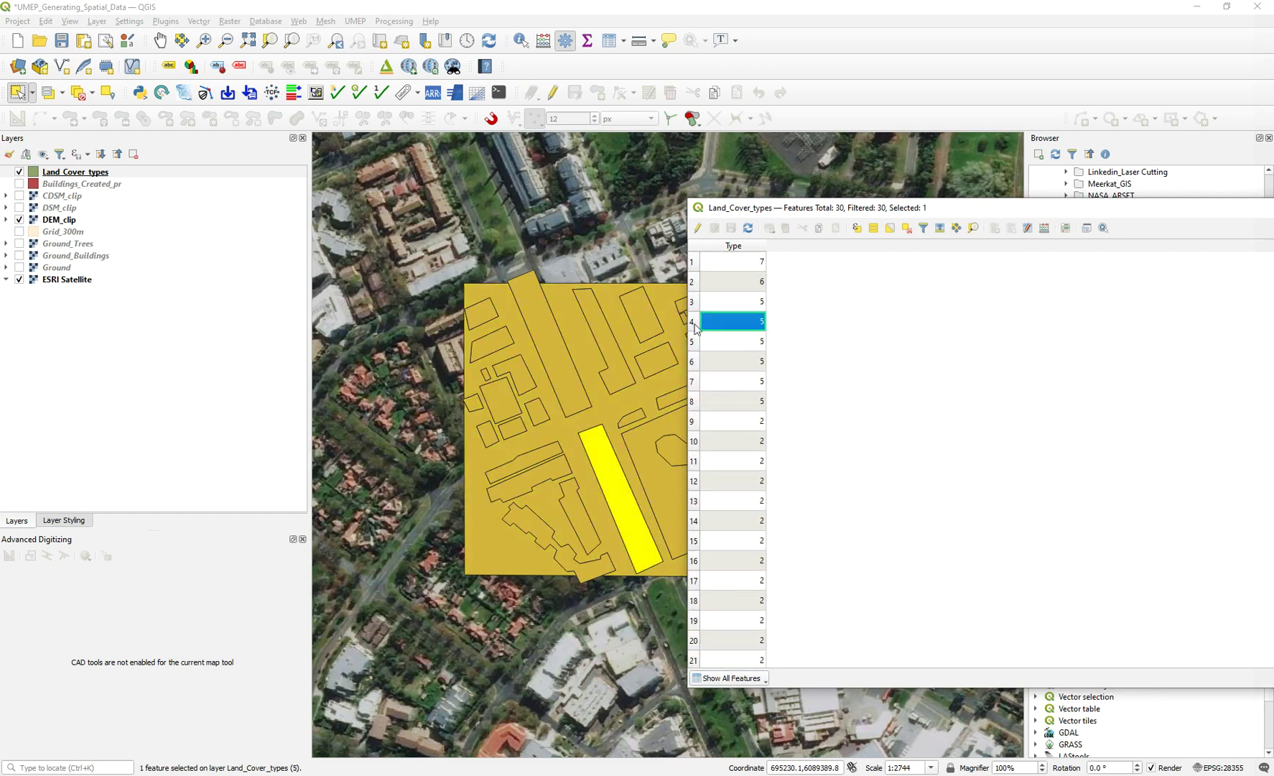
{"action": "left_click", "coordinate": [695, 347]}
{"action": "left_click_drag", "start_coordinate": [1133, 212], "coordinate": [782, 201]}
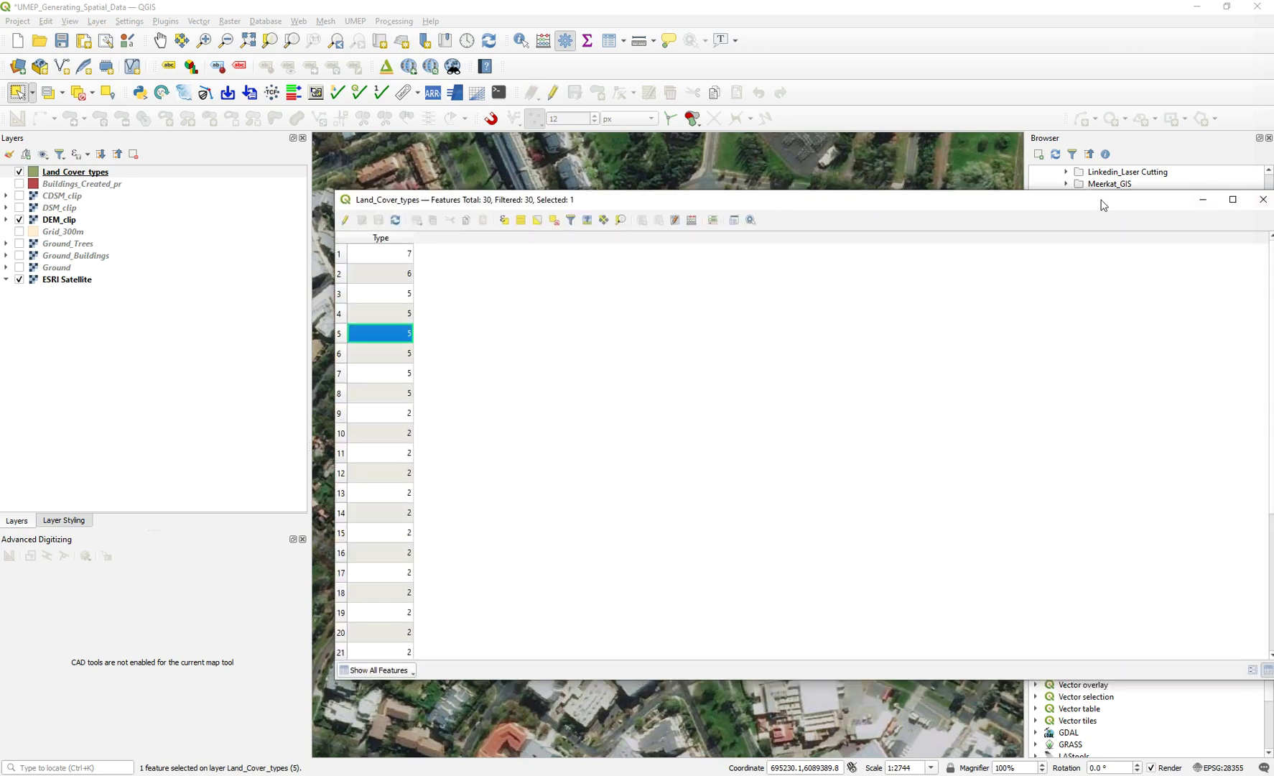
{"action": "left_click_drag", "start_coordinate": [1105, 202], "coordinate": [1008, 202]}
{"action": "left_click", "coordinate": [1182, 206]}
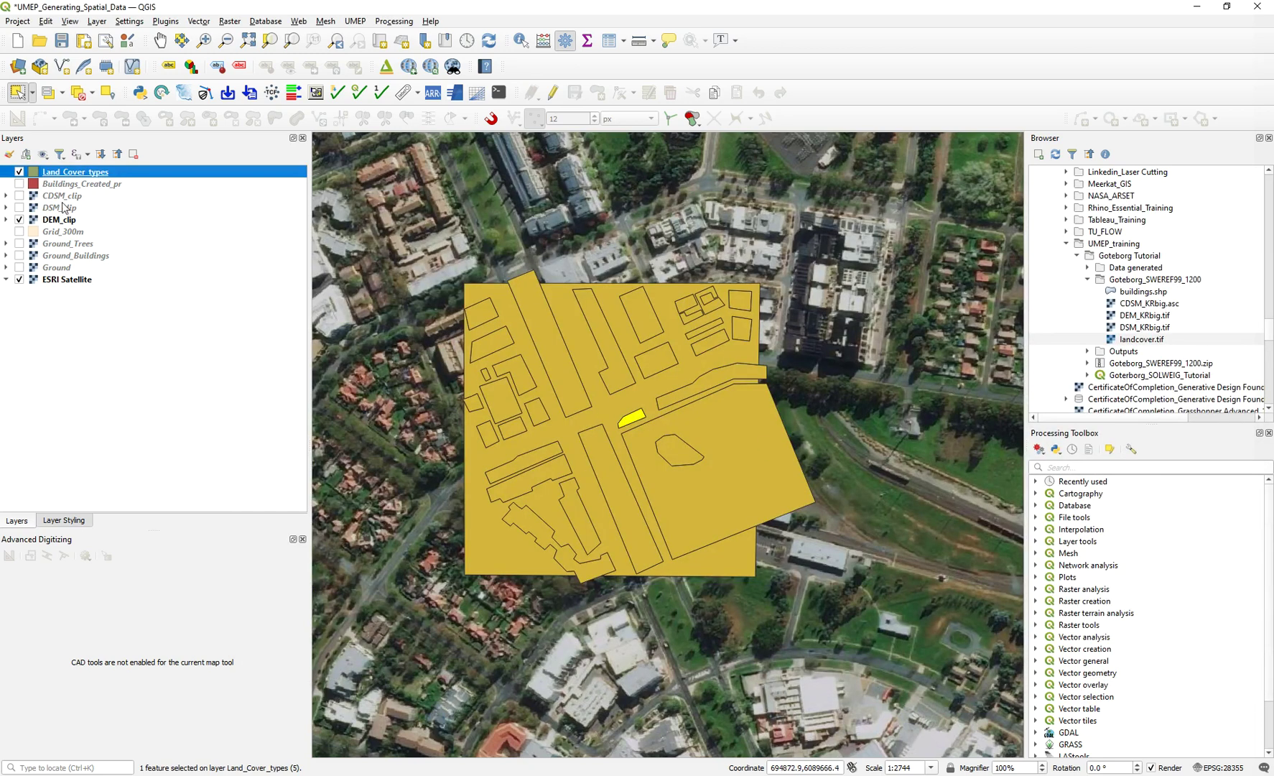
- Clear the feature selection and save the project
{"action": "left_click", "coordinate": [19, 172]}
{"action": "left_click", "coordinate": [19, 171]}
{"action": "left_click", "coordinate": [566, 230]}
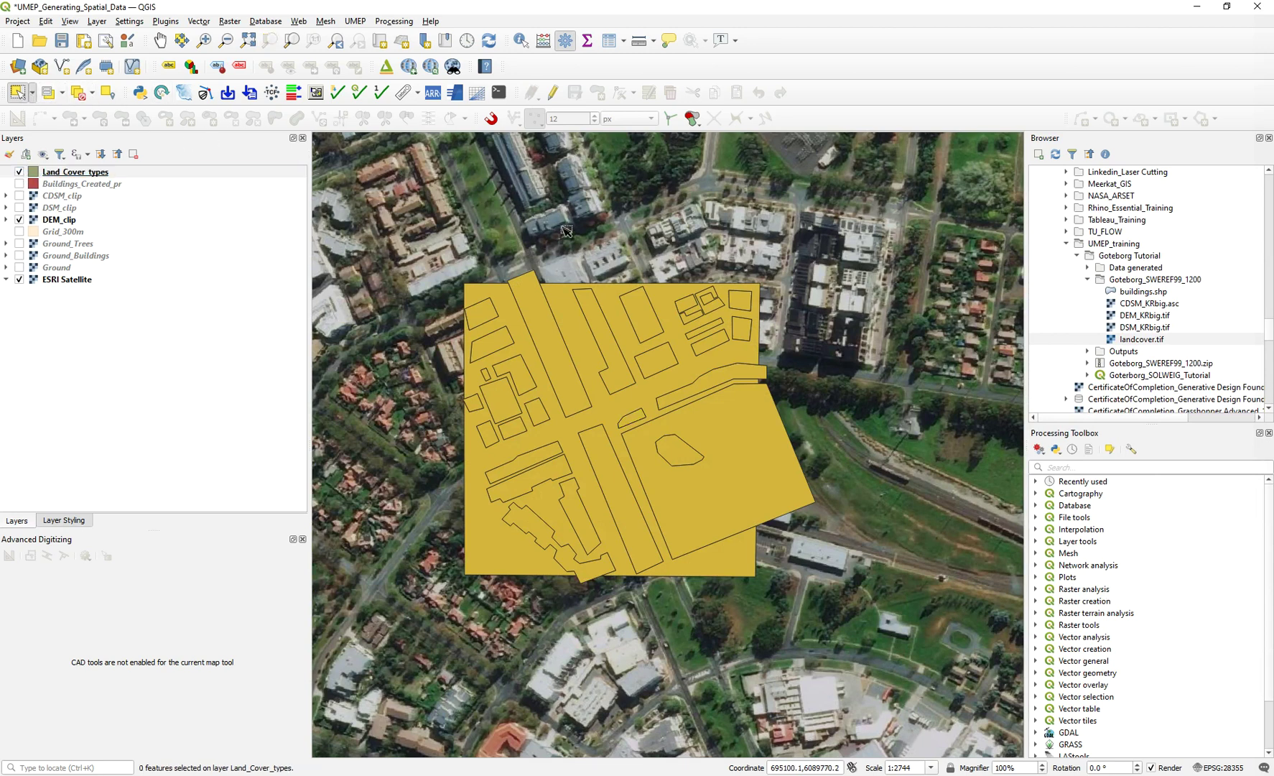
{"action": "left_click", "coordinate": [61, 41]}
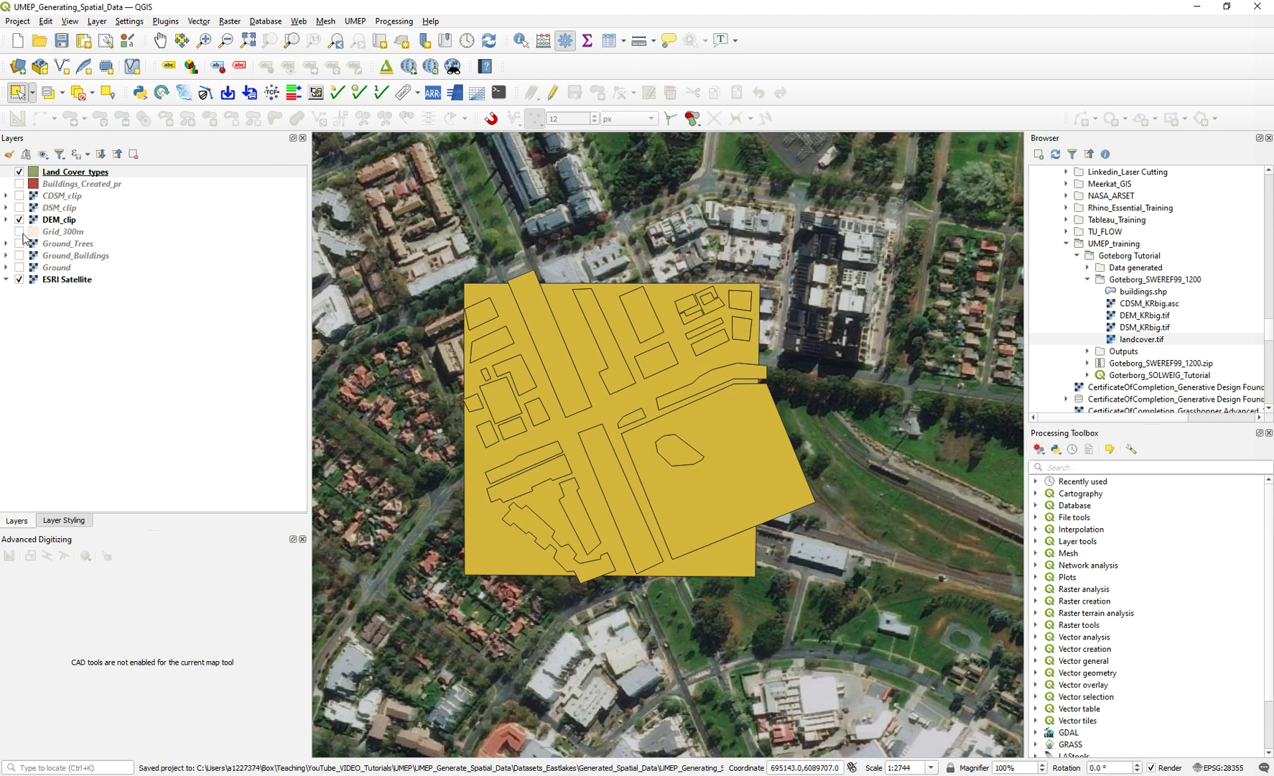
- Hide Land_Cover_types, centre on the DEM and bring up DEM_clip's layer menu
{"action": "left_click", "coordinate": [19, 172]}
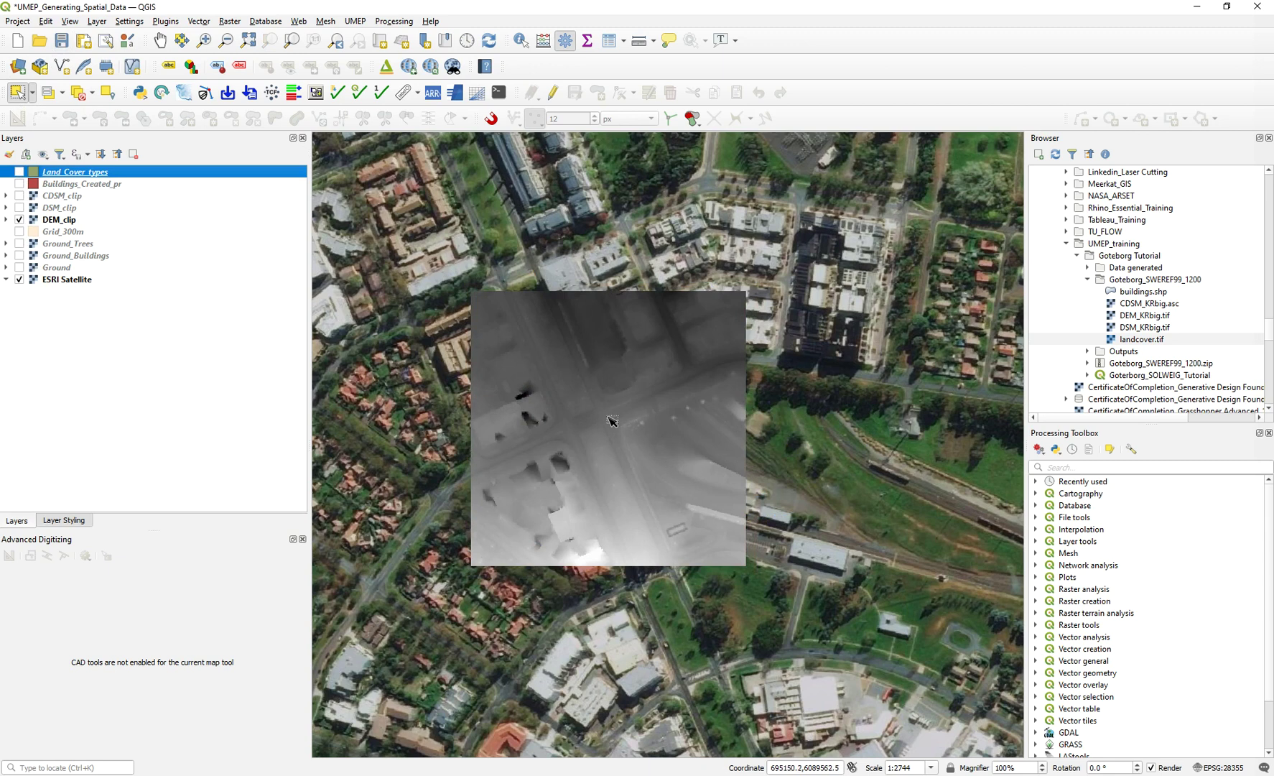
{"action": "scroll", "coordinate": [624, 412], "scroll_direction": "up", "scroll_amount": 1}
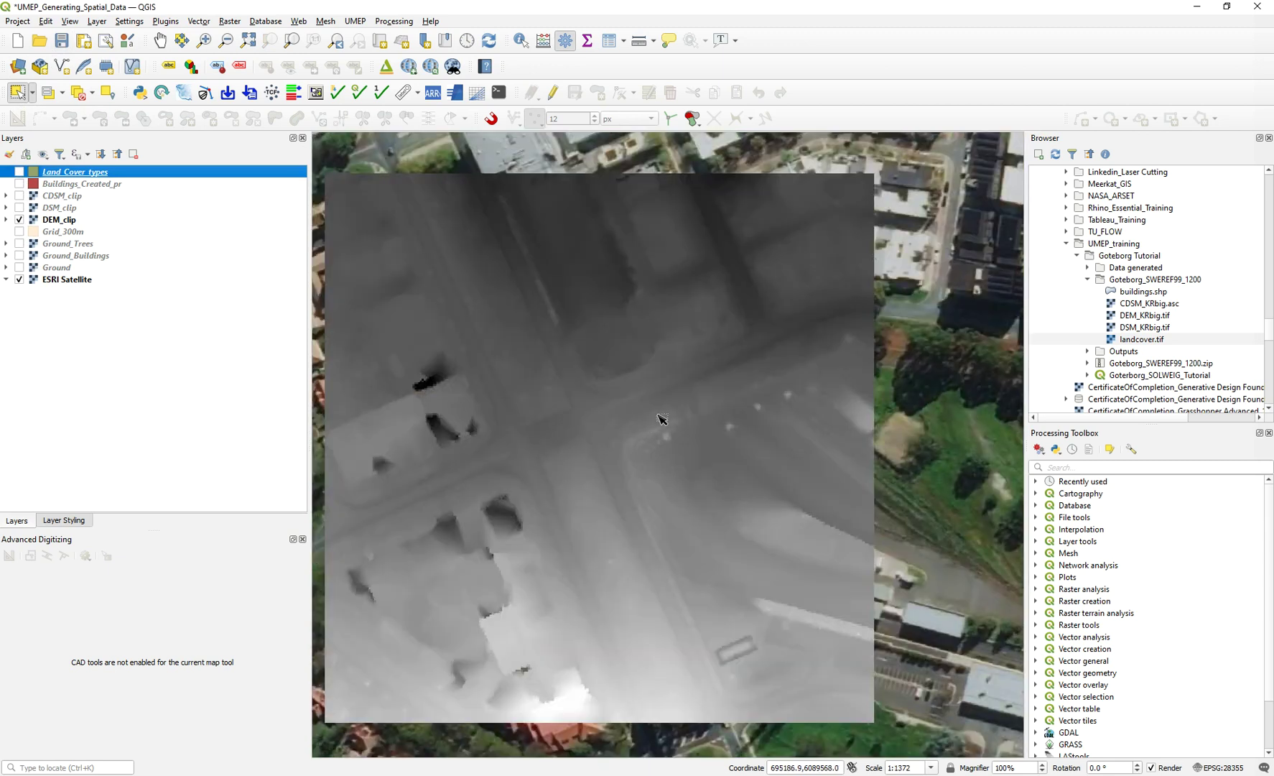
{"action": "left_click_drag", "start_coordinate": [589, 318], "coordinate": [644, 313]}
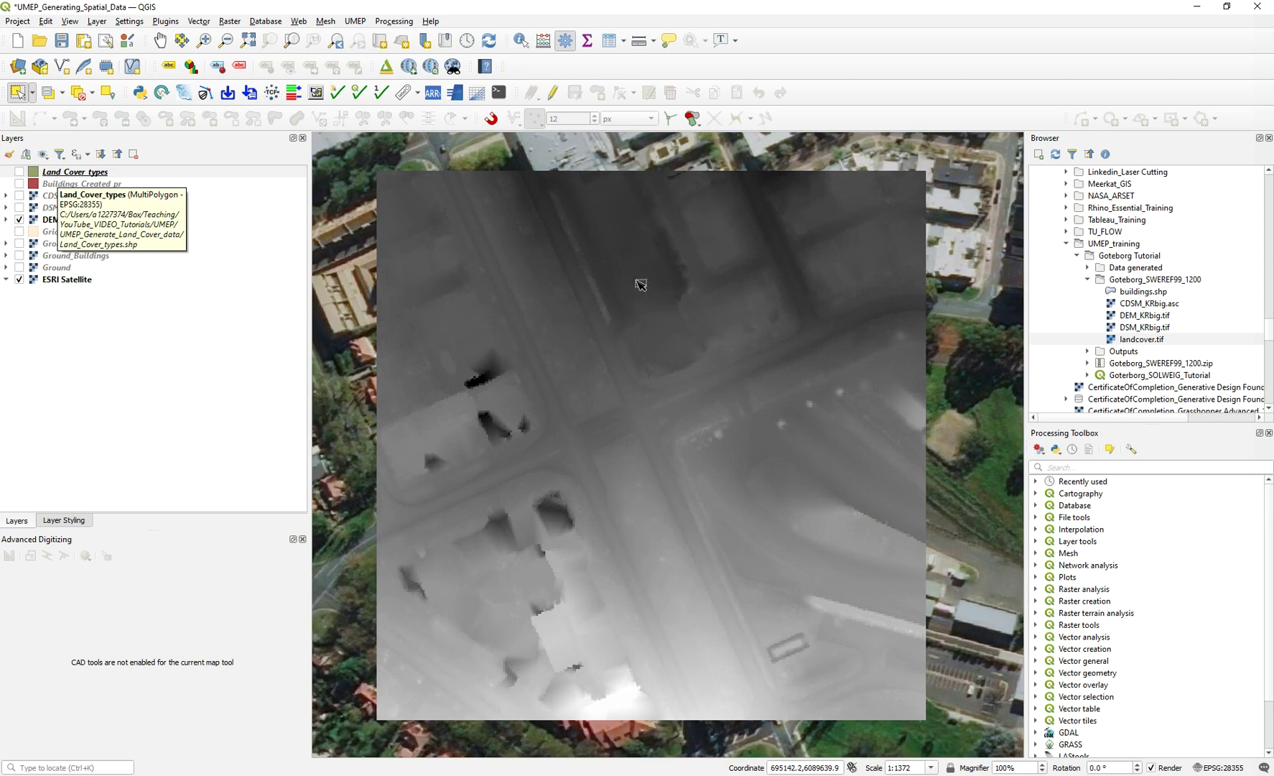
{"action": "left_click", "coordinate": [57, 223]}
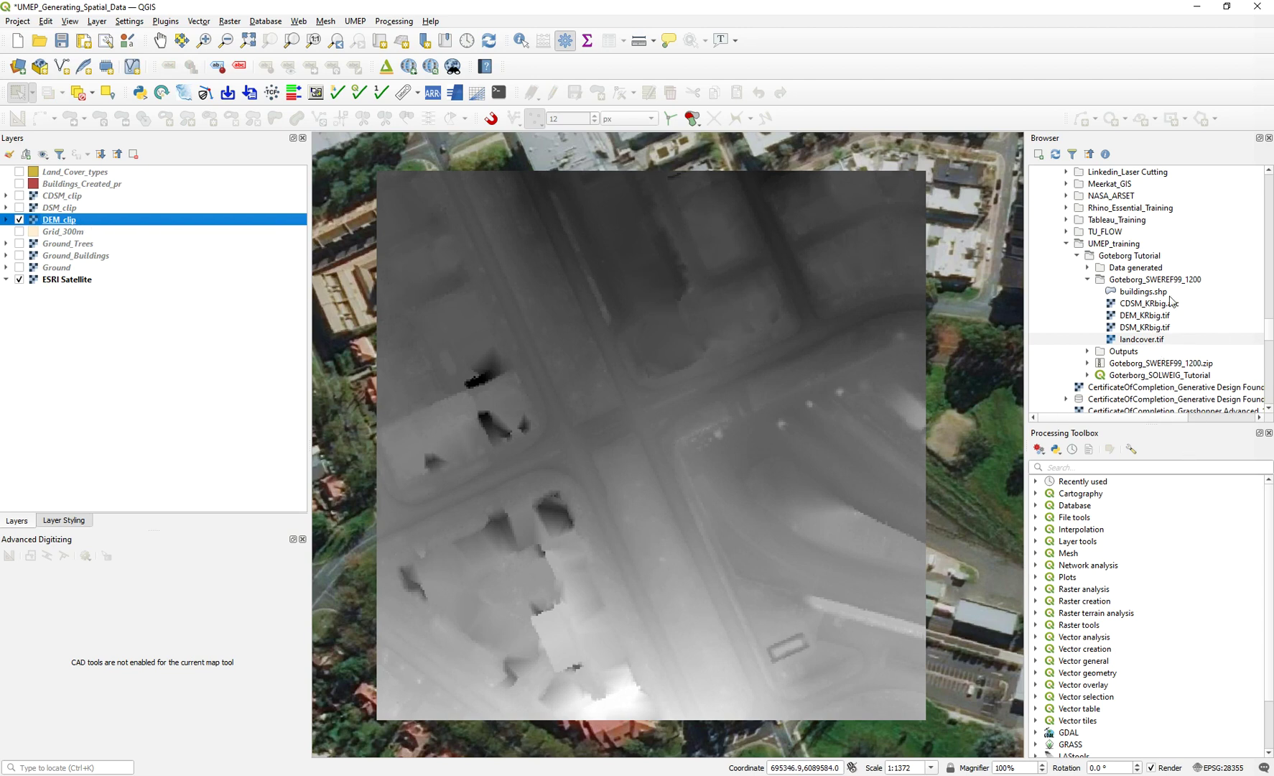
{"action": "scroll", "coordinate": [1173, 301], "scroll_direction": "up", "scroll_amount": 6}
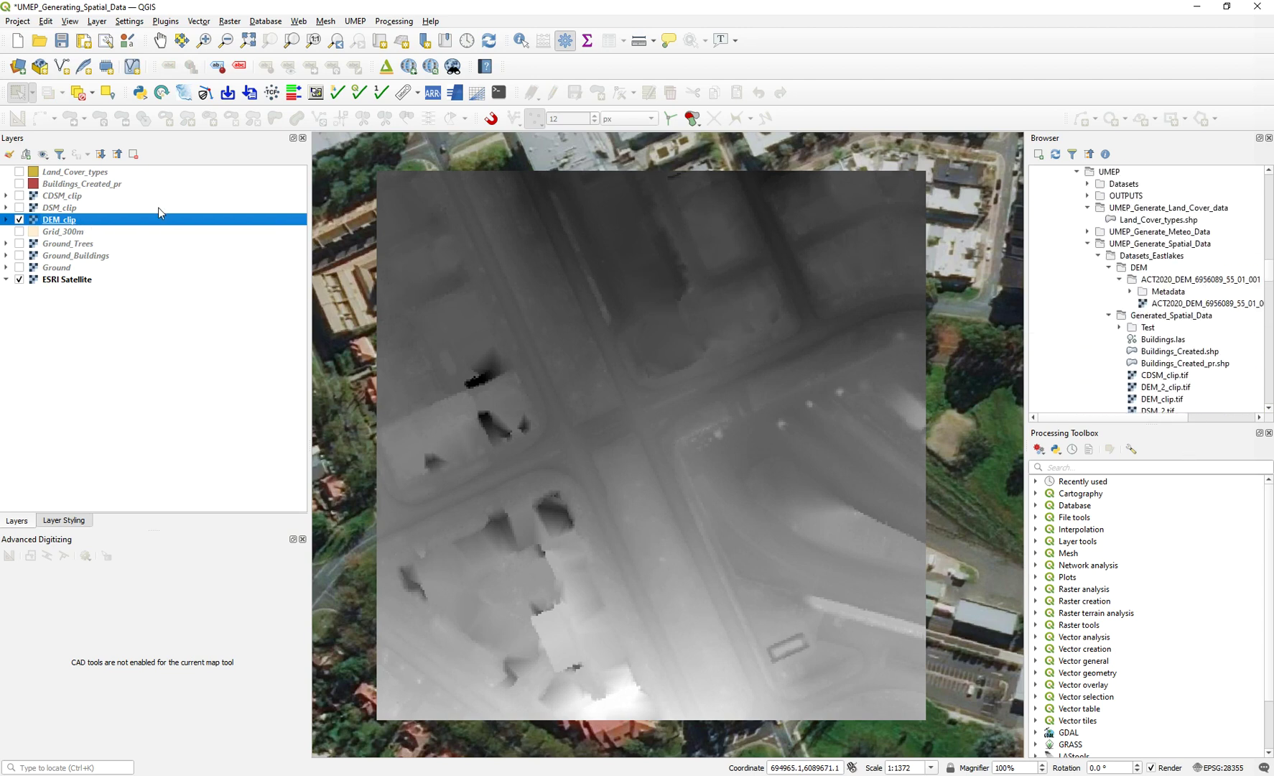
{"action": "right_click", "coordinate": [58, 219]}
- Start exporting DEM_clip and browse to the UMEP_Generate_Land_Cover_data folder
{"action": "mouse_move", "coordinate": [91, 431]}
{"action": "left_click", "coordinate": [299, 431]}
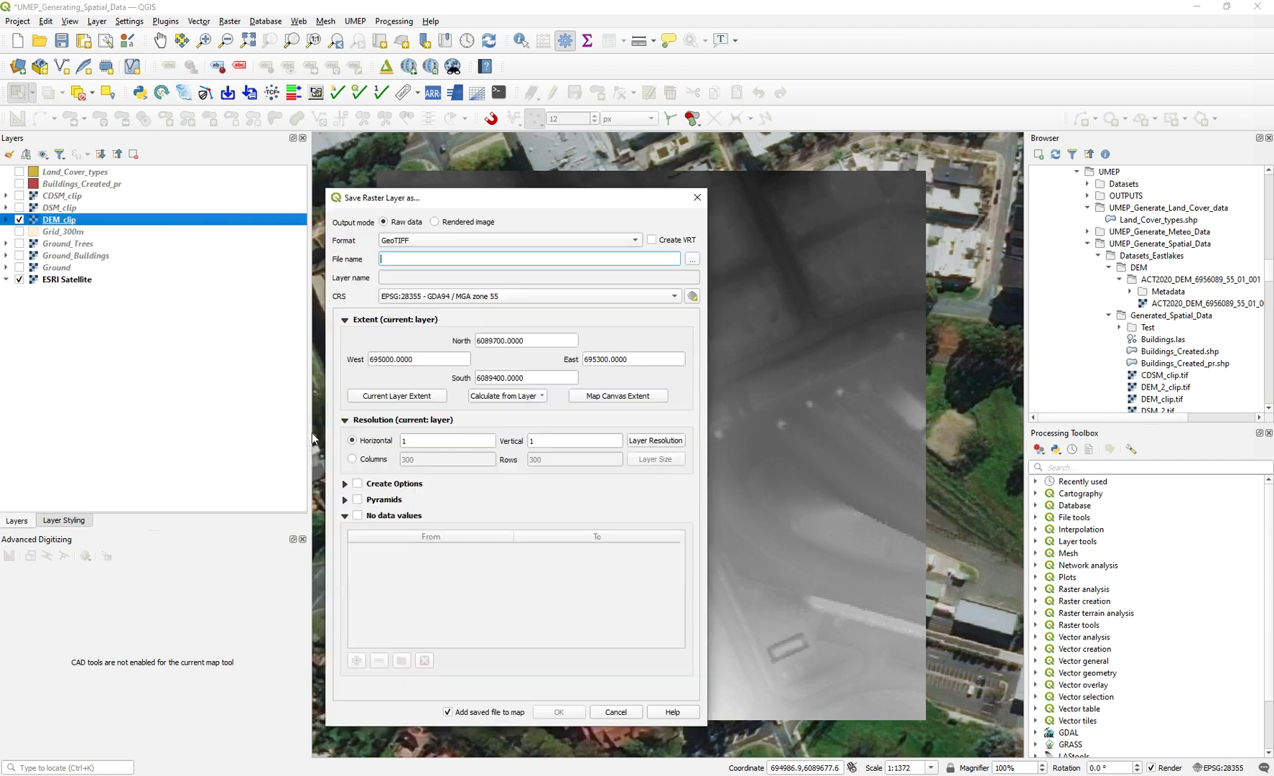
{"action": "left_click", "coordinate": [694, 259]}
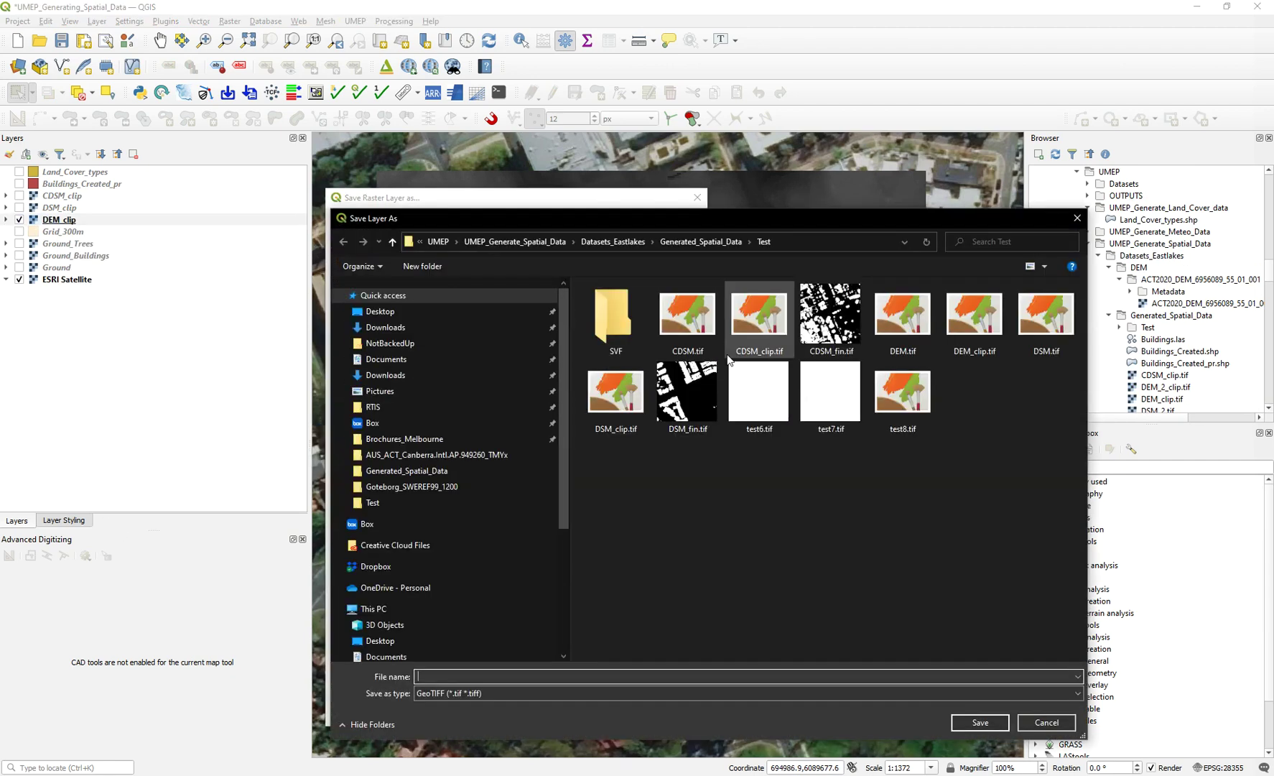
{"action": "left_click", "coordinate": [608, 242]}
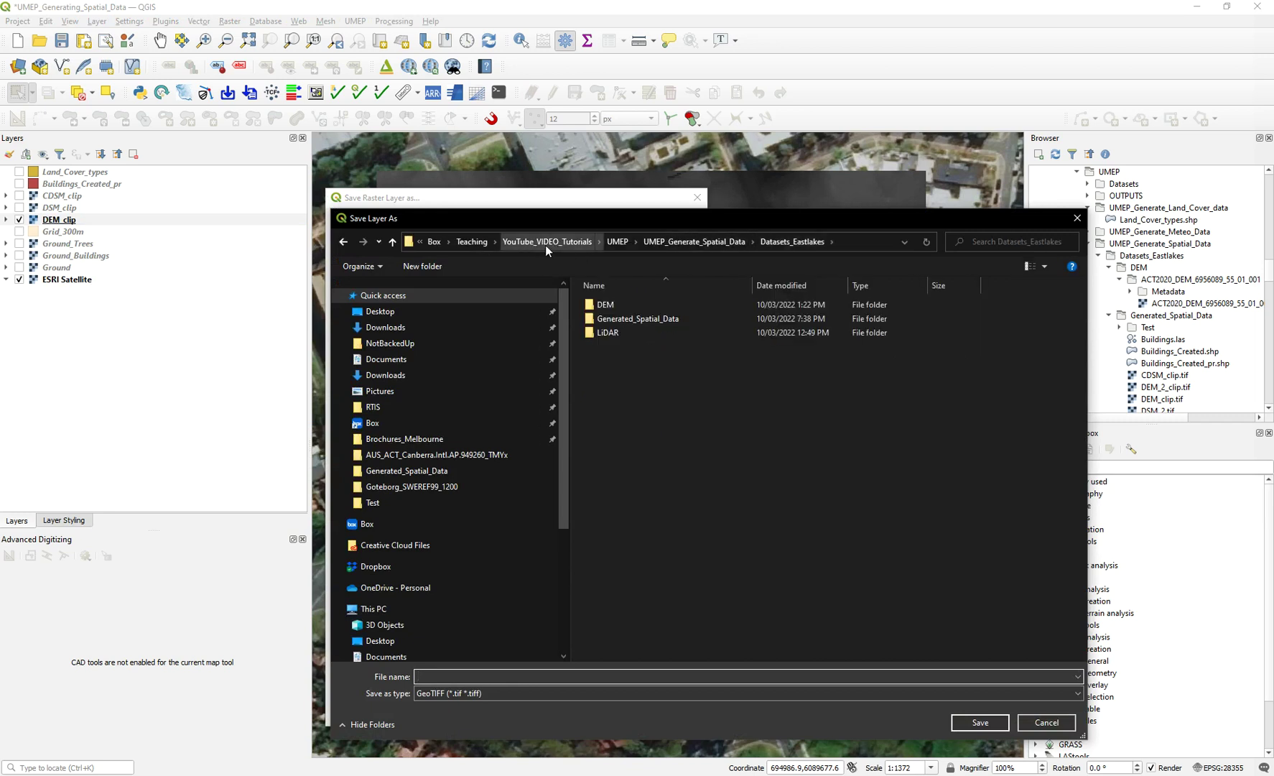
{"action": "left_click", "coordinate": [618, 241]}
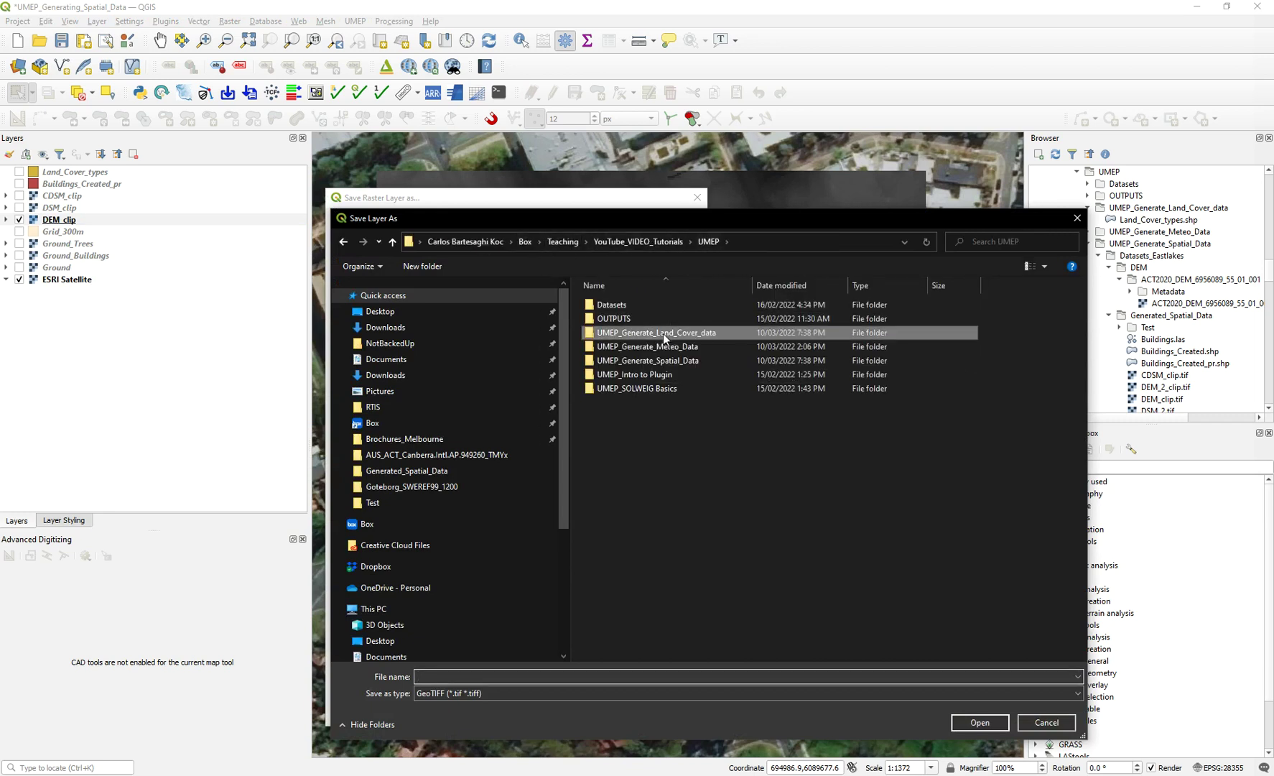
{"action": "double_click", "coordinate": [663, 334]}
- Save the copy as Land_Covers.tif, add it to the map and hide DEM_clip
{"action": "left_click", "coordinate": [433, 678]}
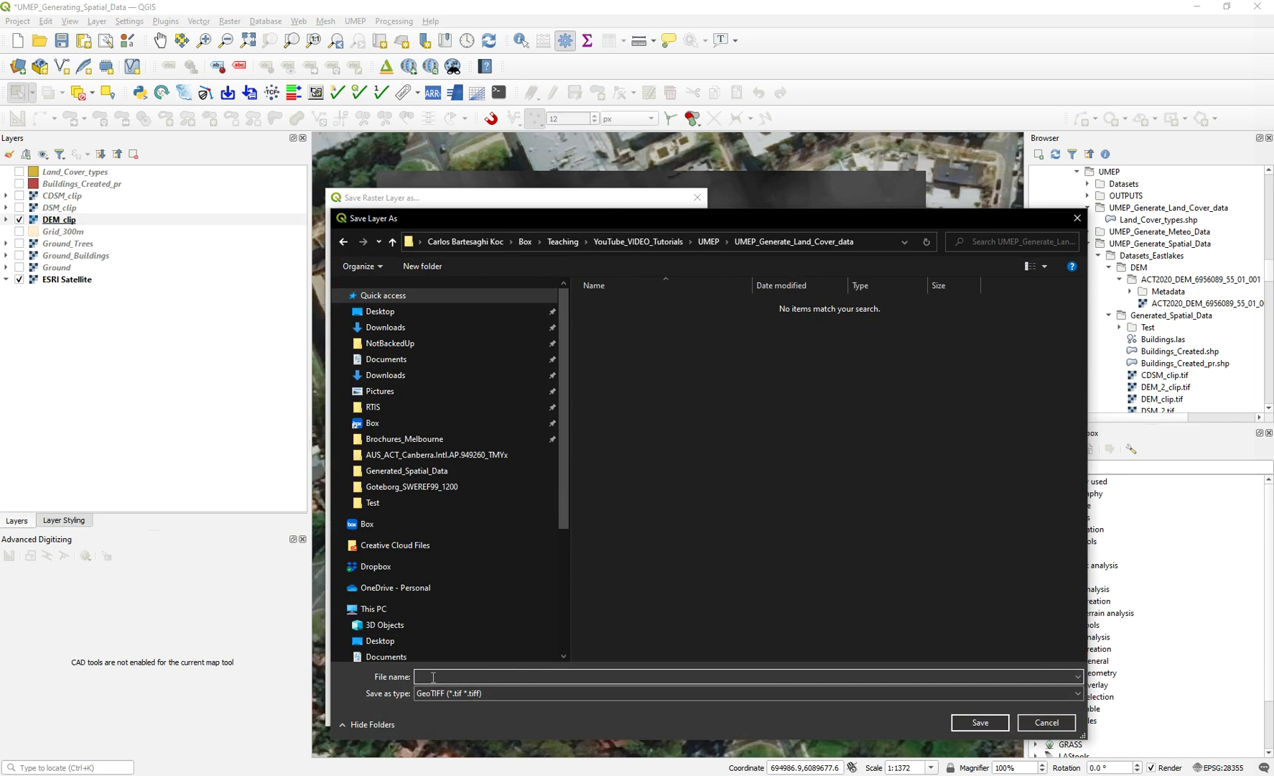
{"action": "type", "text": "Land"}
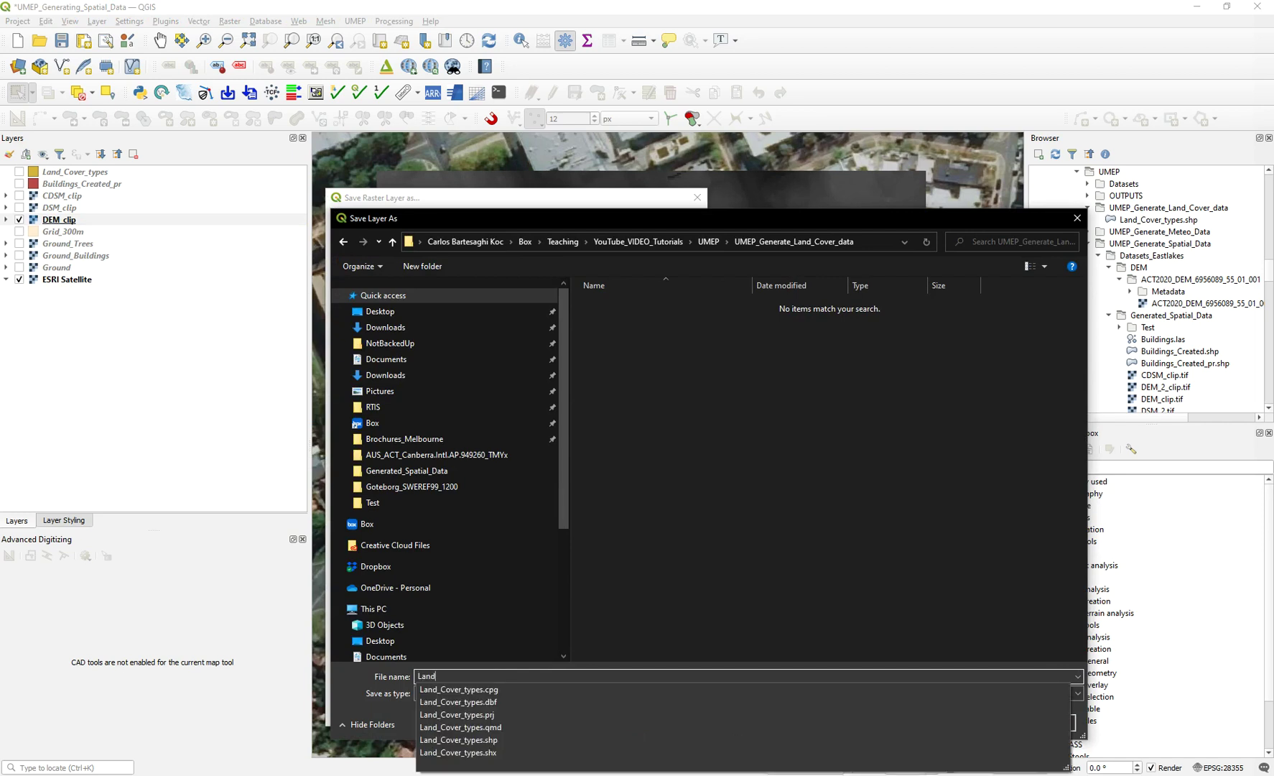
{"action": "type", "text": "_Covers.tif"}
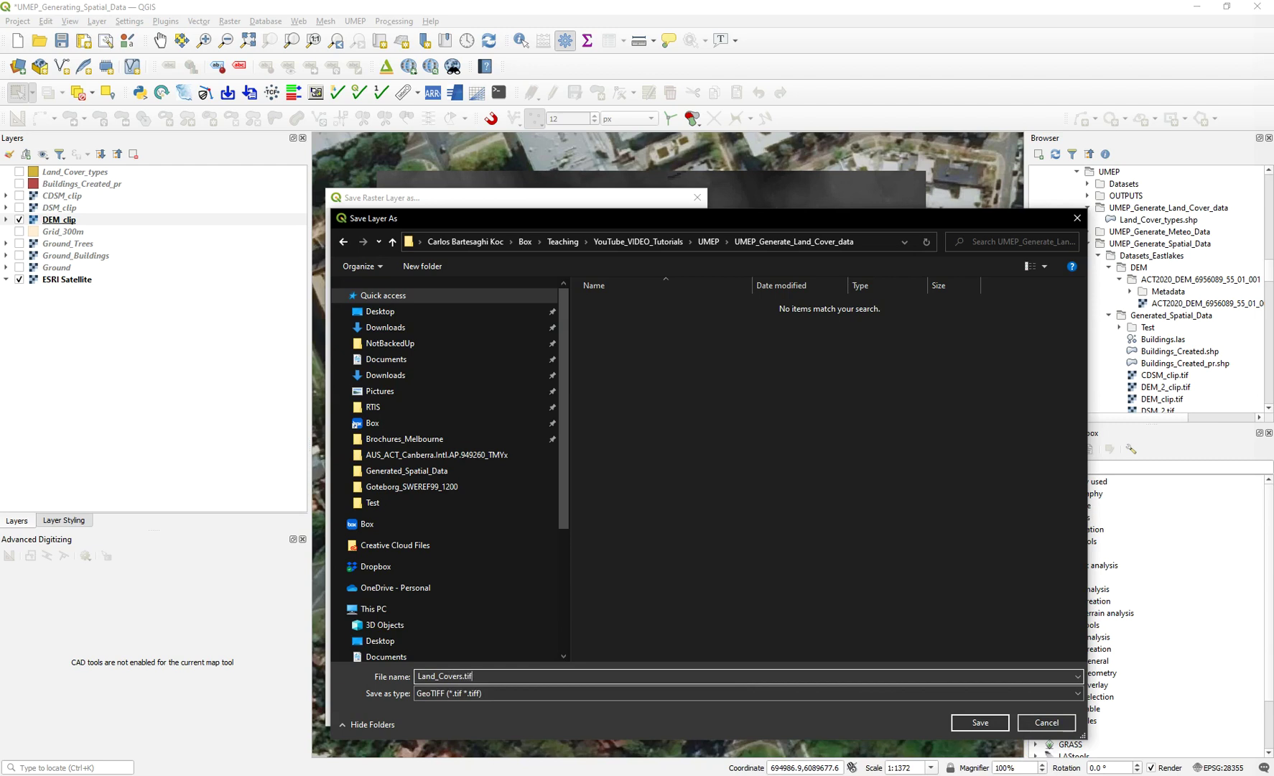
{"action": "left_click", "coordinate": [990, 722]}
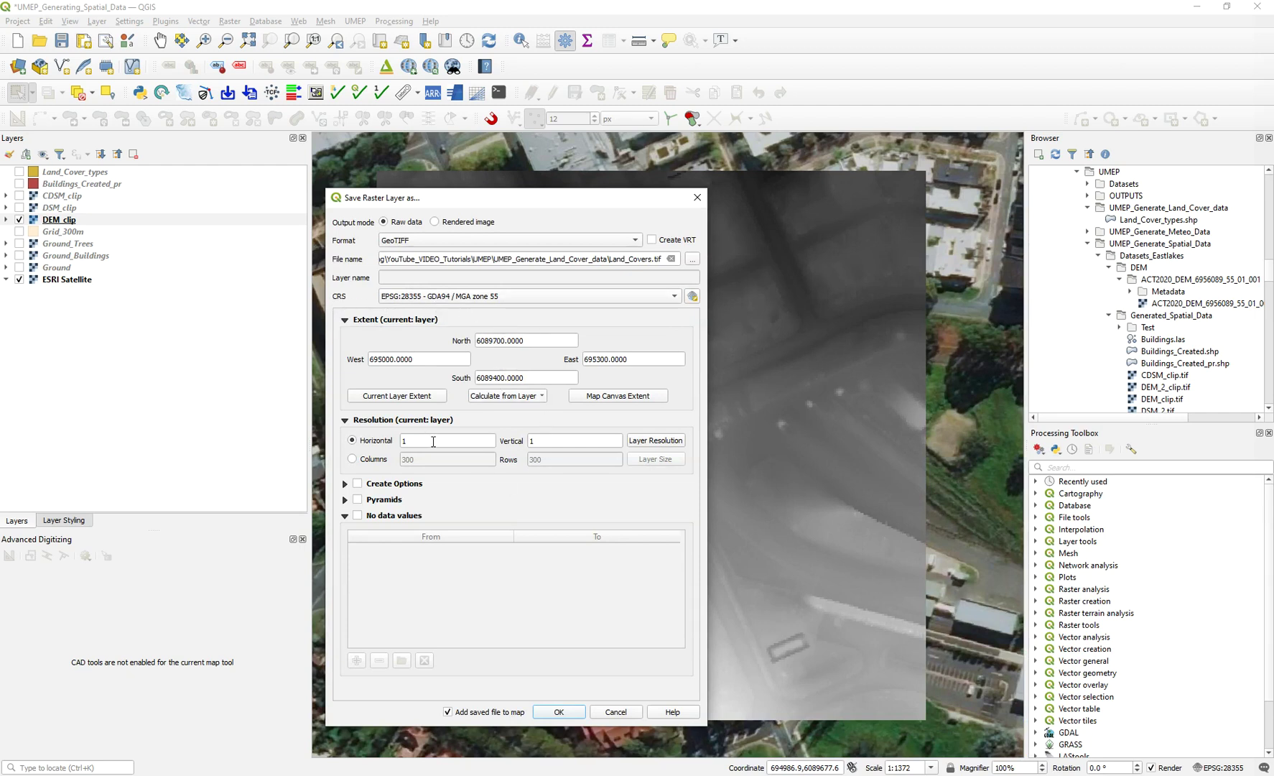
{"action": "left_click", "coordinate": [557, 712]}
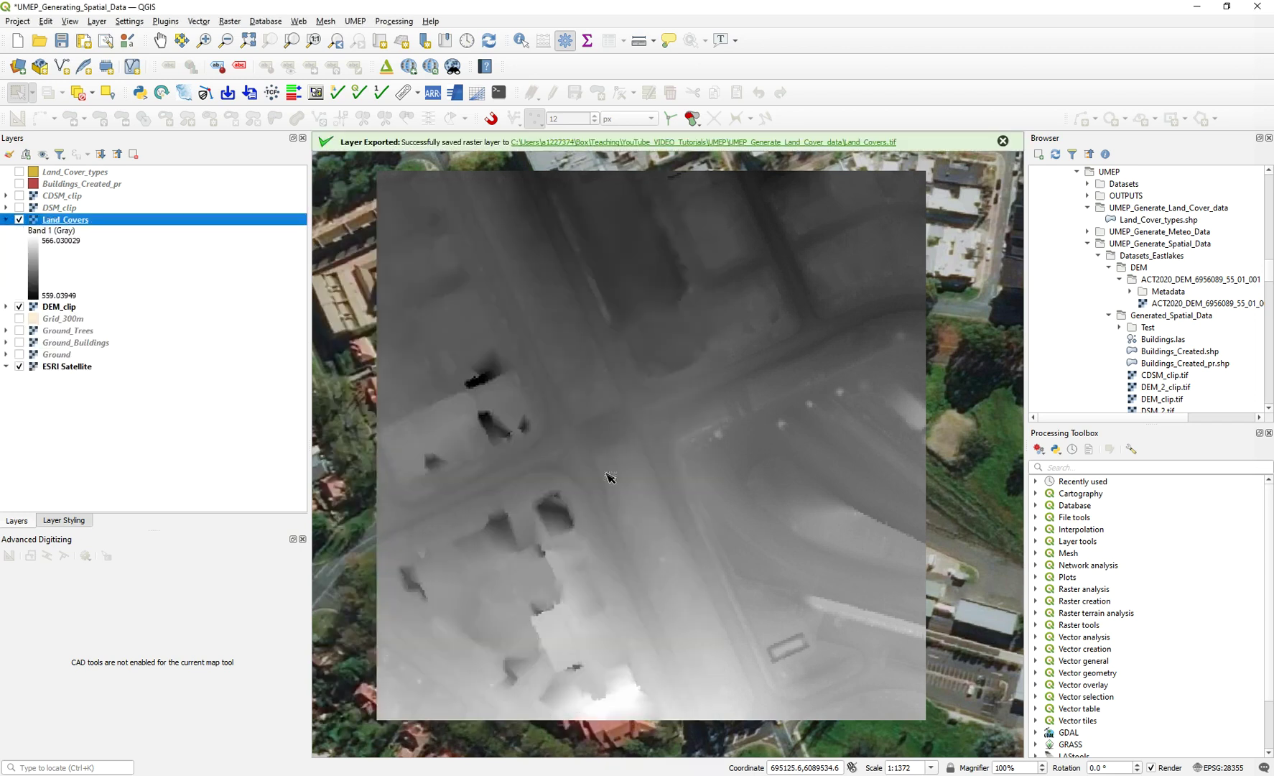
{"action": "left_click", "coordinate": [20, 307]}
- Collapse the Land_Covers legend and briefly toggle the Land_Cover_types polygons on and off
{"action": "left_click", "coordinate": [7, 220]}
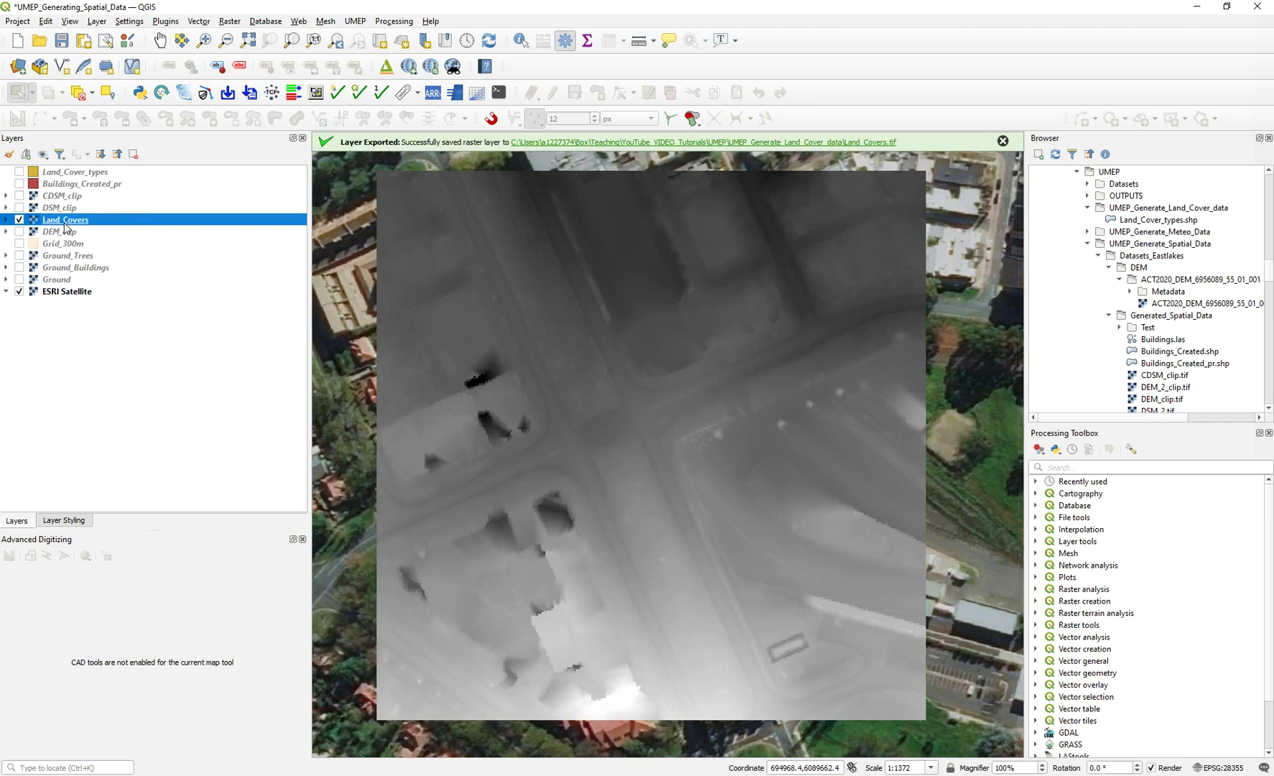
{"action": "left_click", "coordinate": [19, 172]}
{"action": "left_click", "coordinate": [19, 172]}
- Search the Processing Toolbox for 'raste' to find the rasterize tools
{"action": "left_click", "coordinate": [1087, 469]}
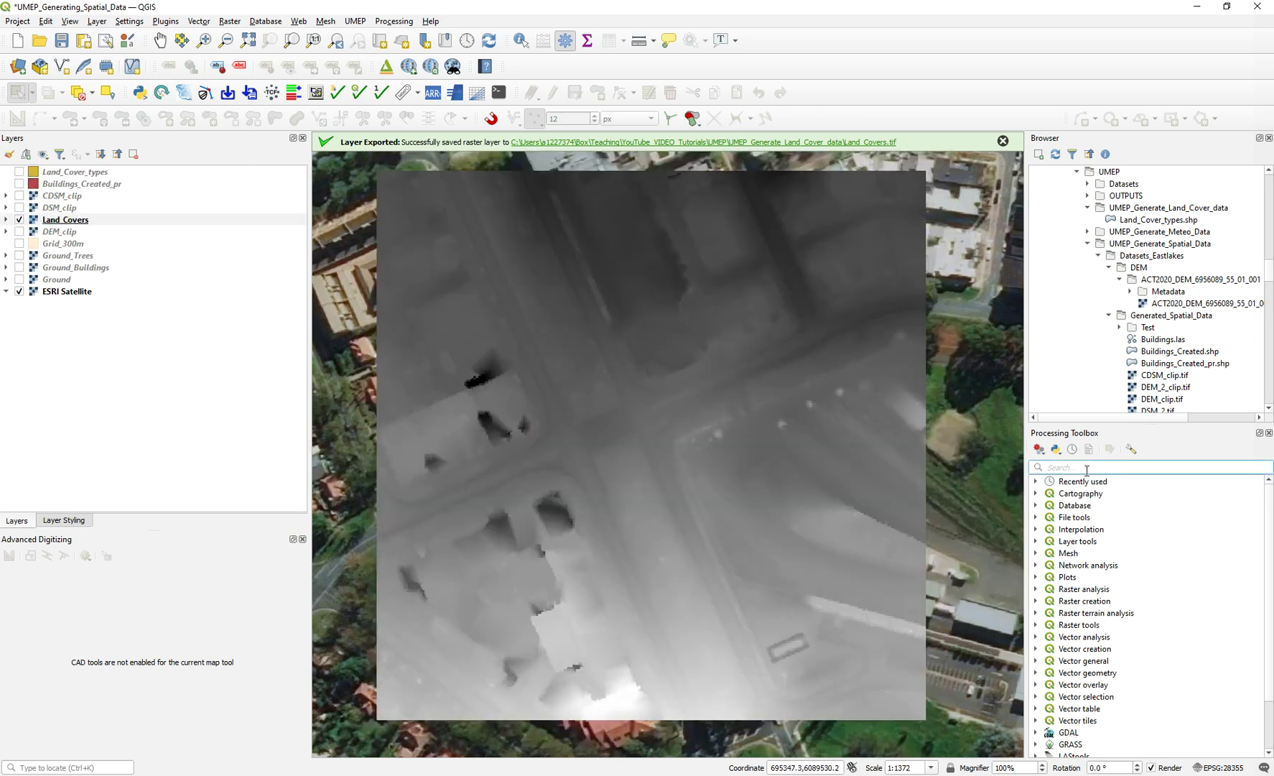
{"action": "right_click", "coordinate": [650, 74]}
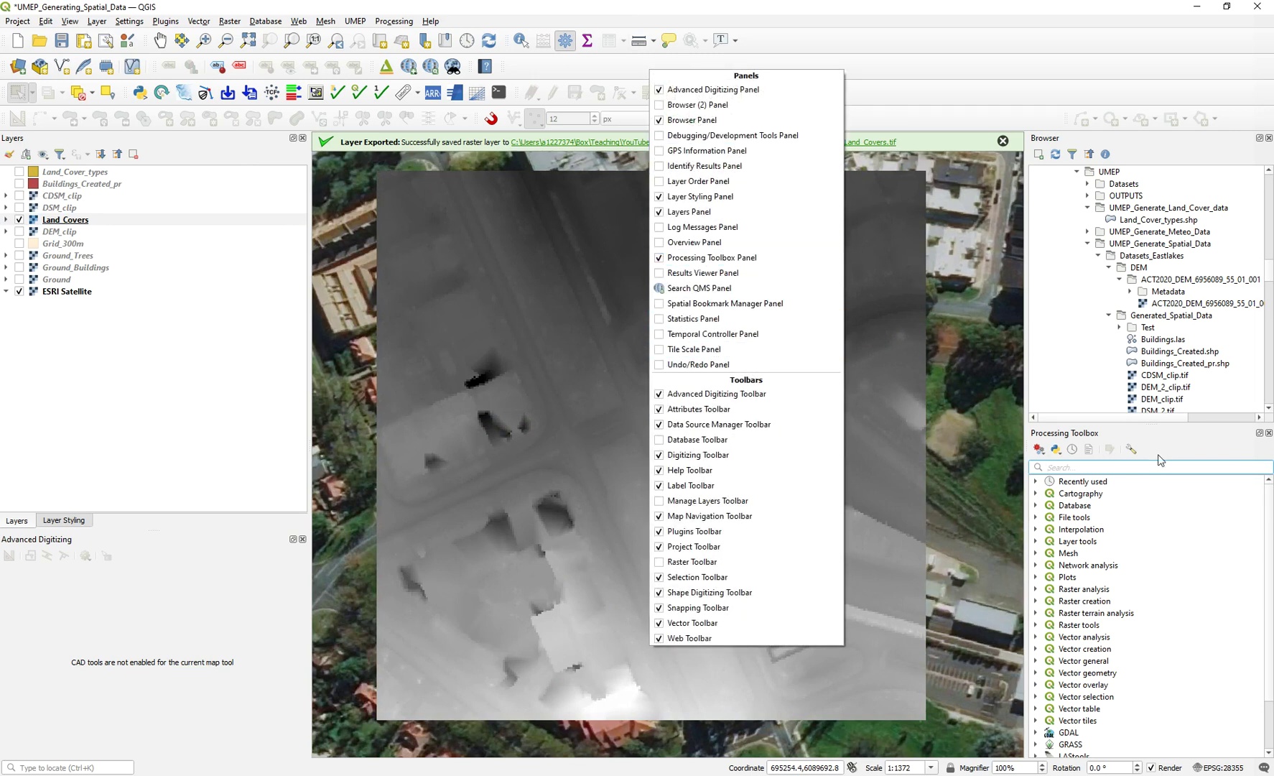
{"action": "left_click", "coordinate": [1108, 470]}
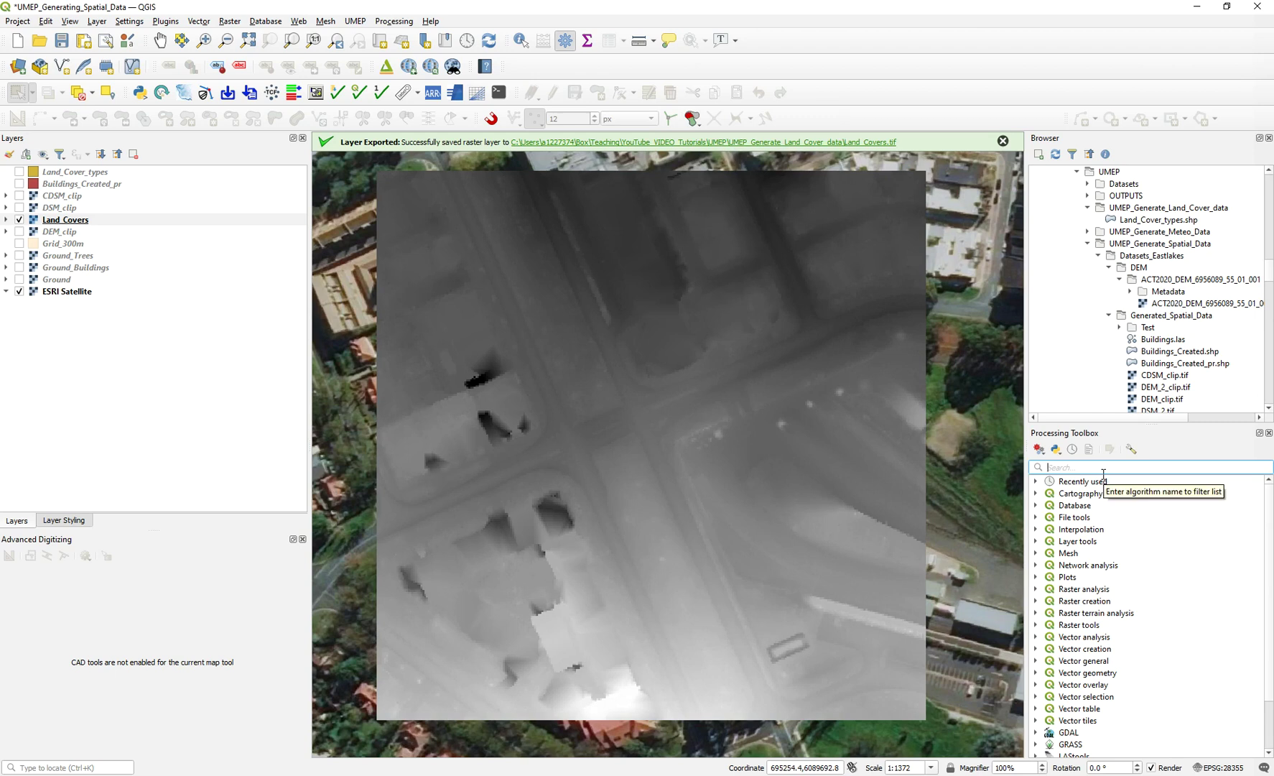
{"action": "type", "text": "raste"}
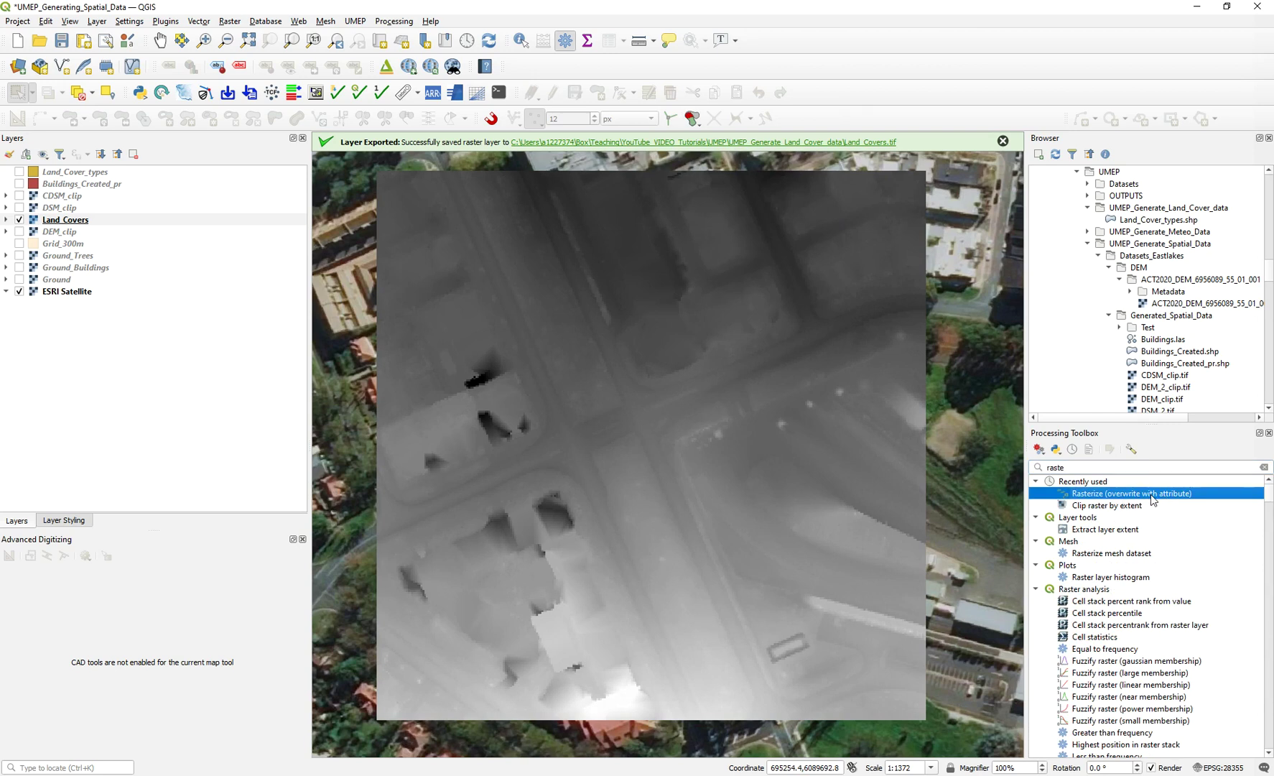
- Open Rasterize (overwrite with attribute) with input Land_Cover_types and target raster Land_Covers
{"action": "double_click", "coordinate": [1150, 498]}
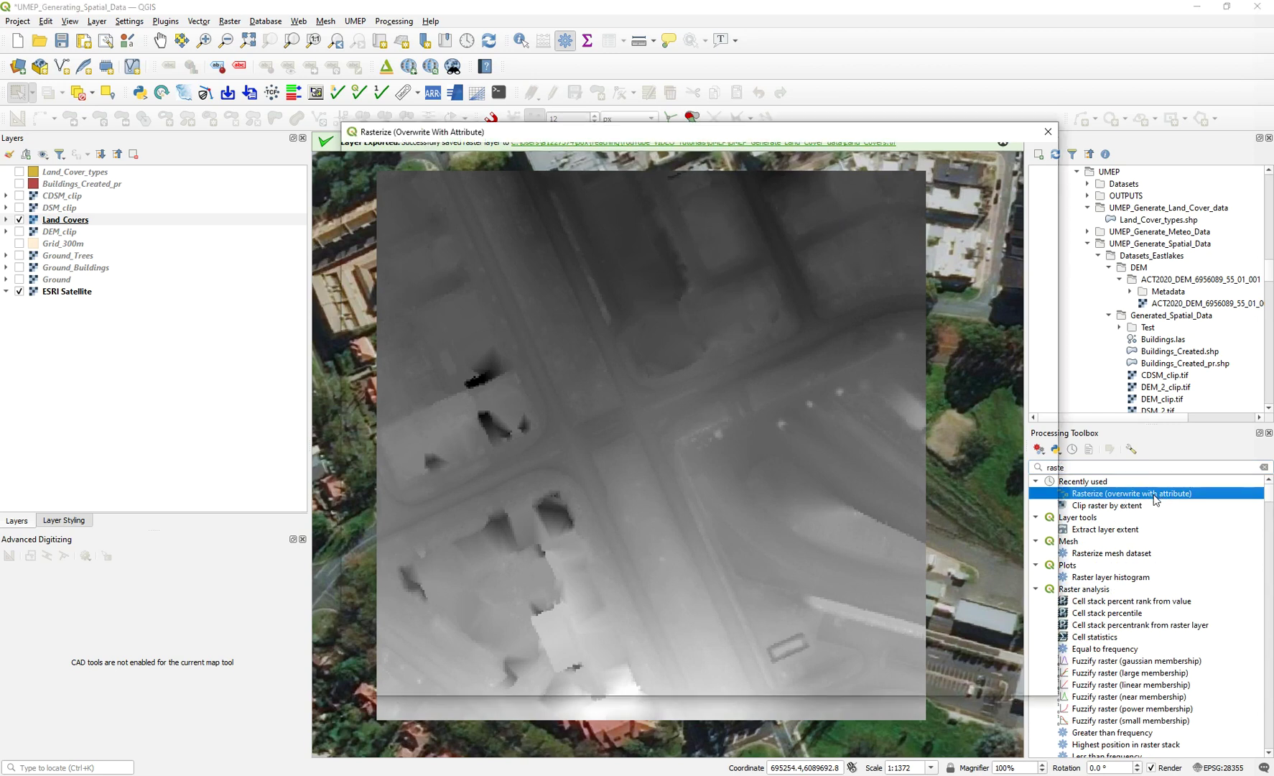
{"action": "left_click_drag", "start_coordinate": [467, 131], "coordinate": [407, 127]}
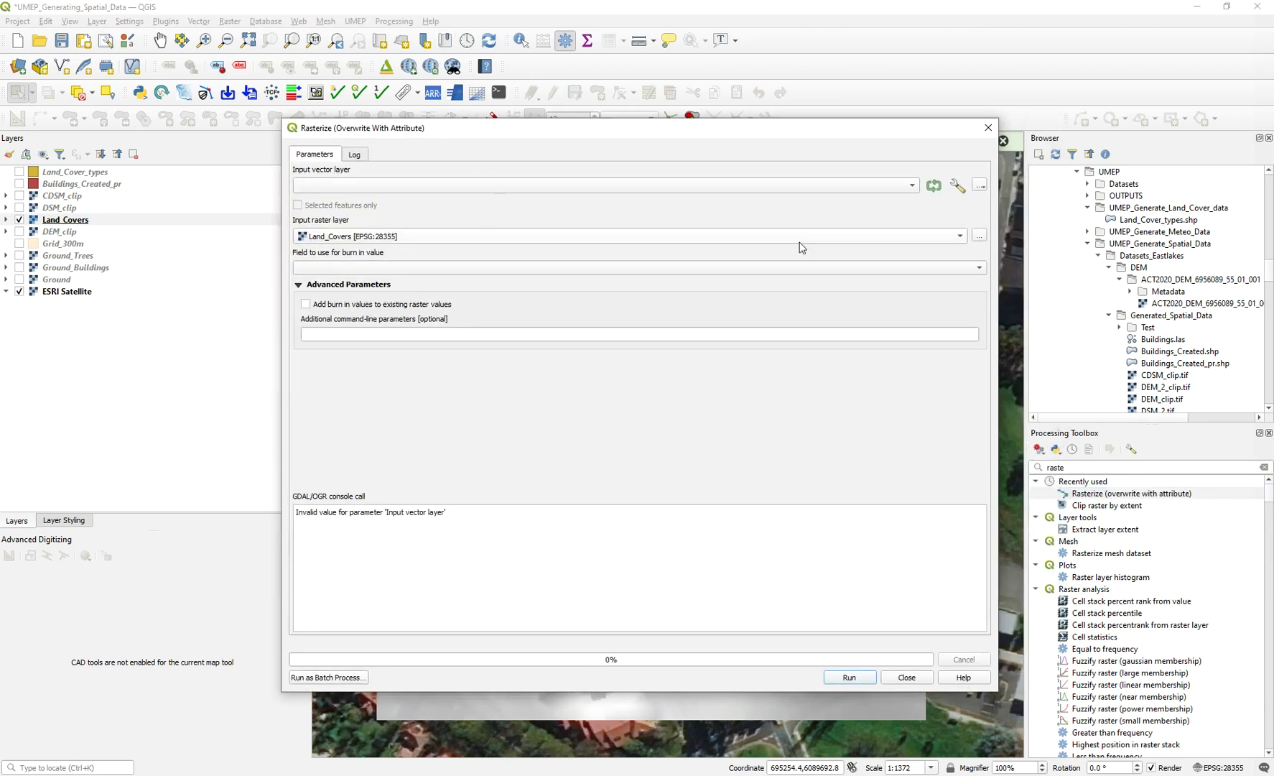
{"action": "left_click", "coordinate": [338, 187]}
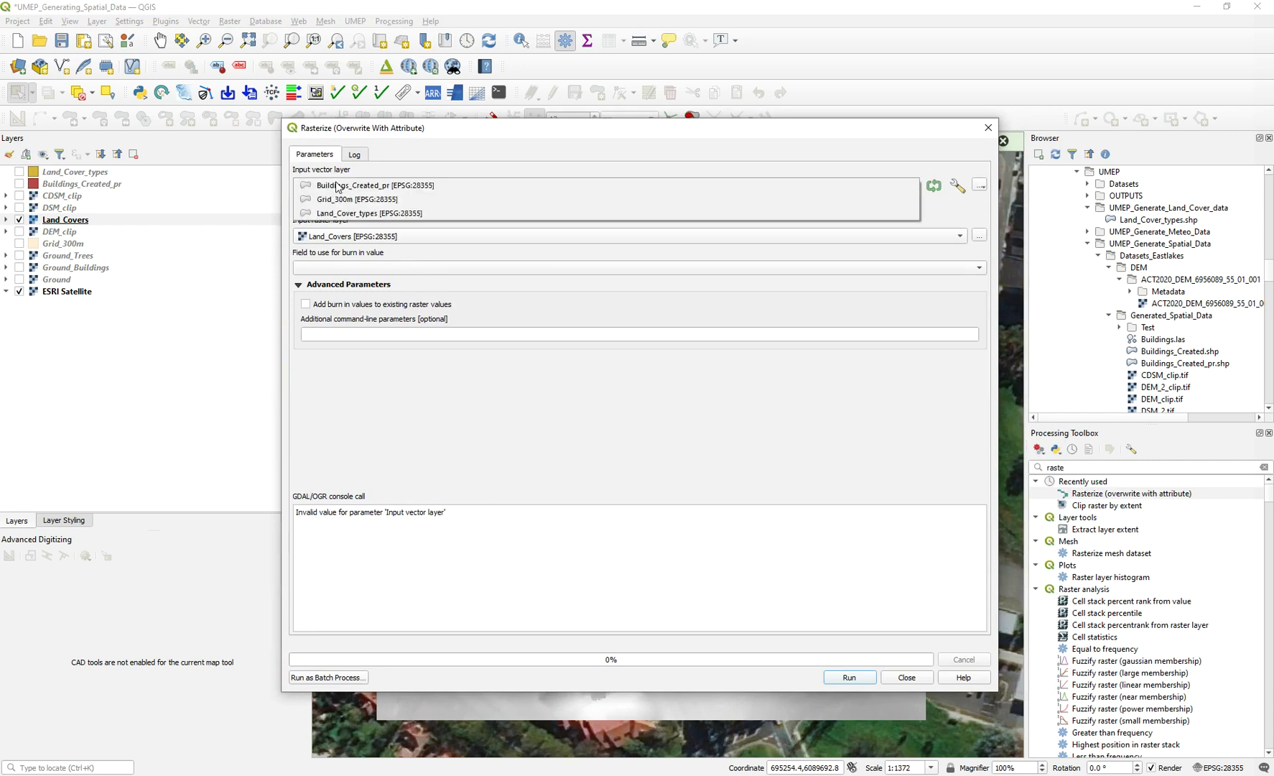
{"action": "left_click", "coordinate": [348, 214]}
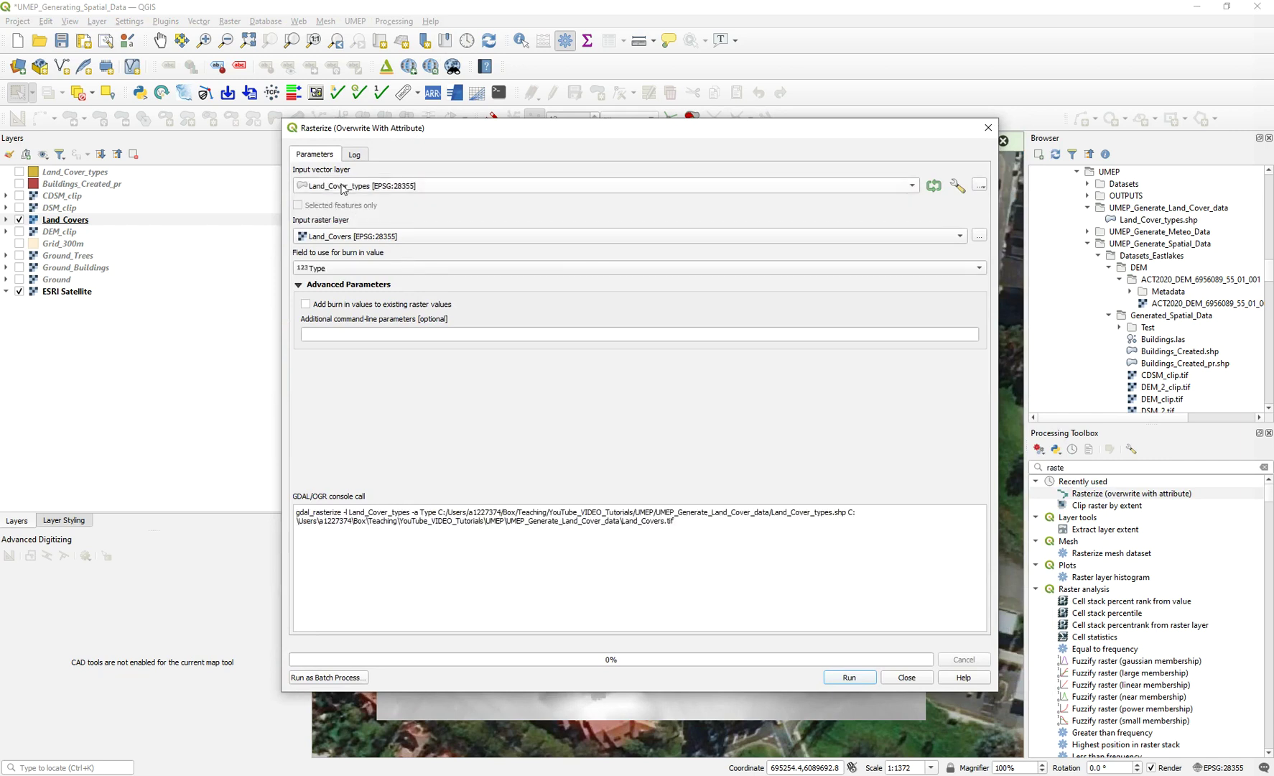
{"action": "left_click", "coordinate": [329, 237]}
{"action": "left_click", "coordinate": [329, 237]}
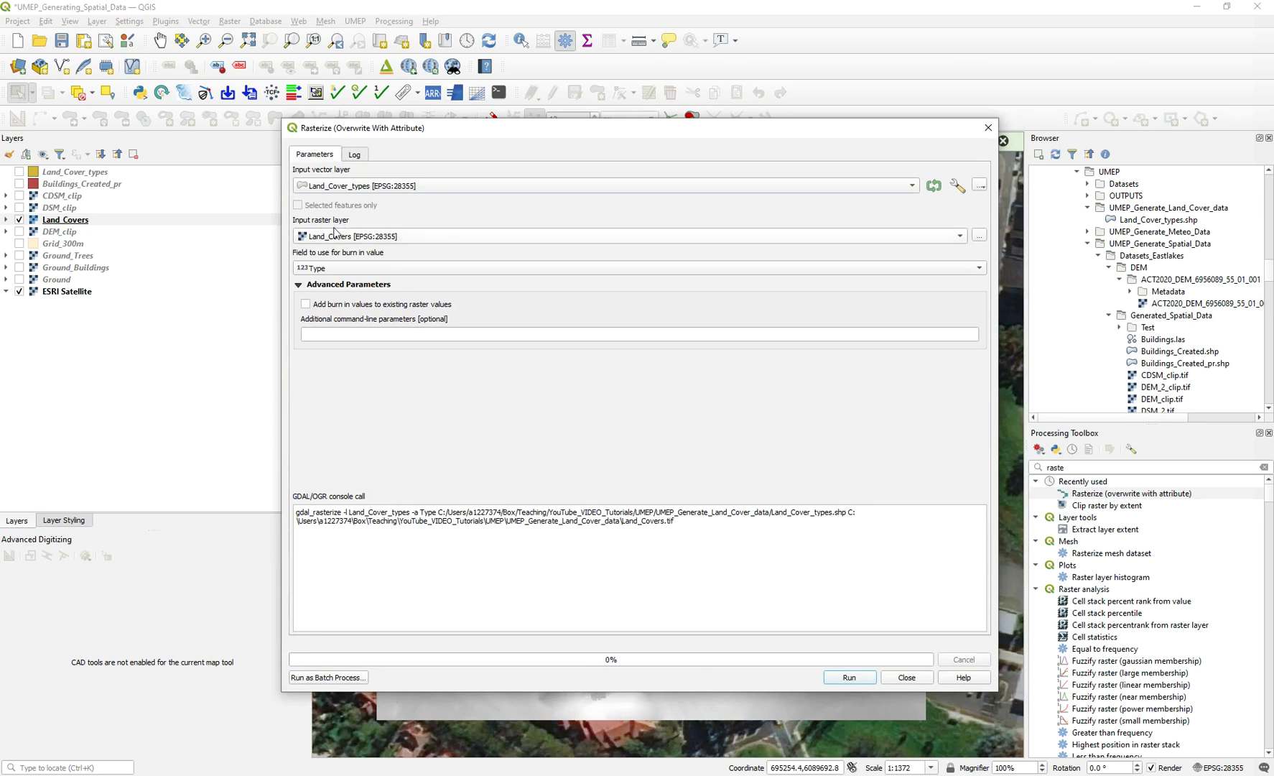
- Use Type as the burn-value field, run the rasterize, and close the tool
{"action": "left_click", "coordinate": [338, 271]}
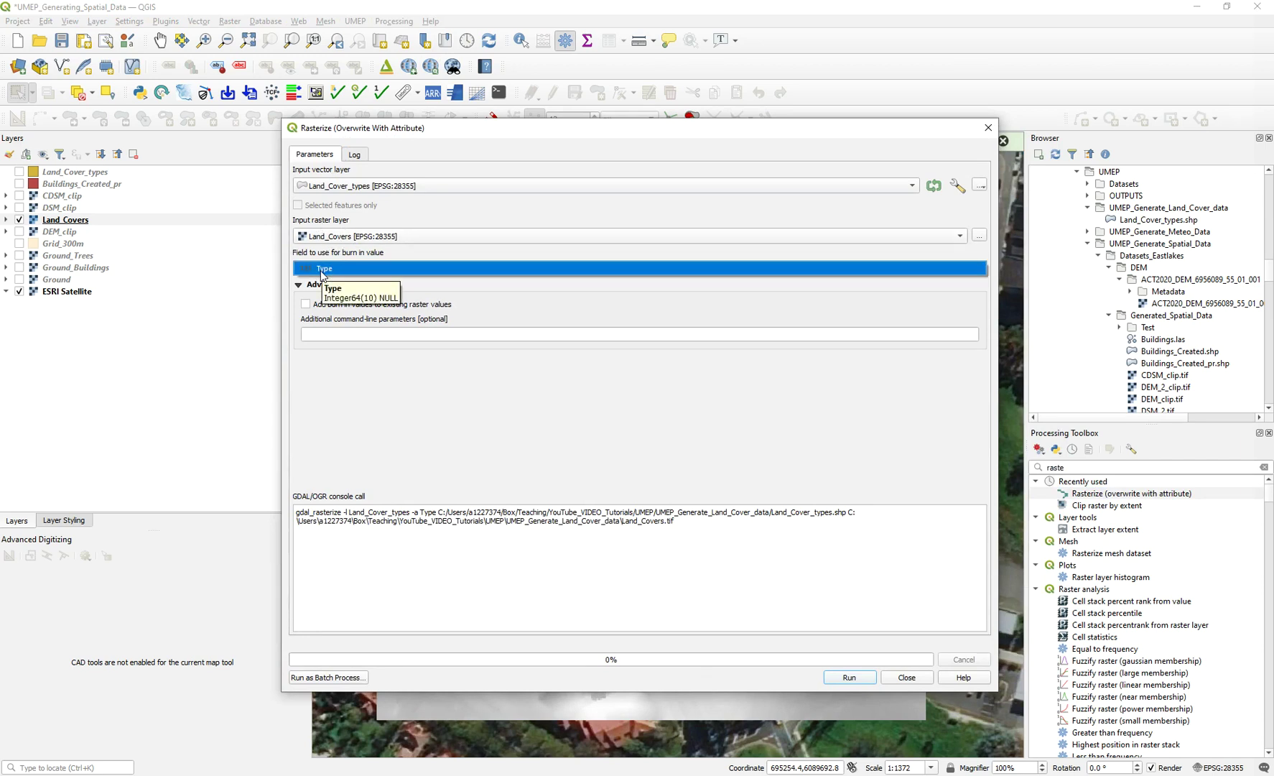
{"action": "left_click", "coordinate": [355, 287]}
{"action": "left_click", "coordinate": [300, 286]}
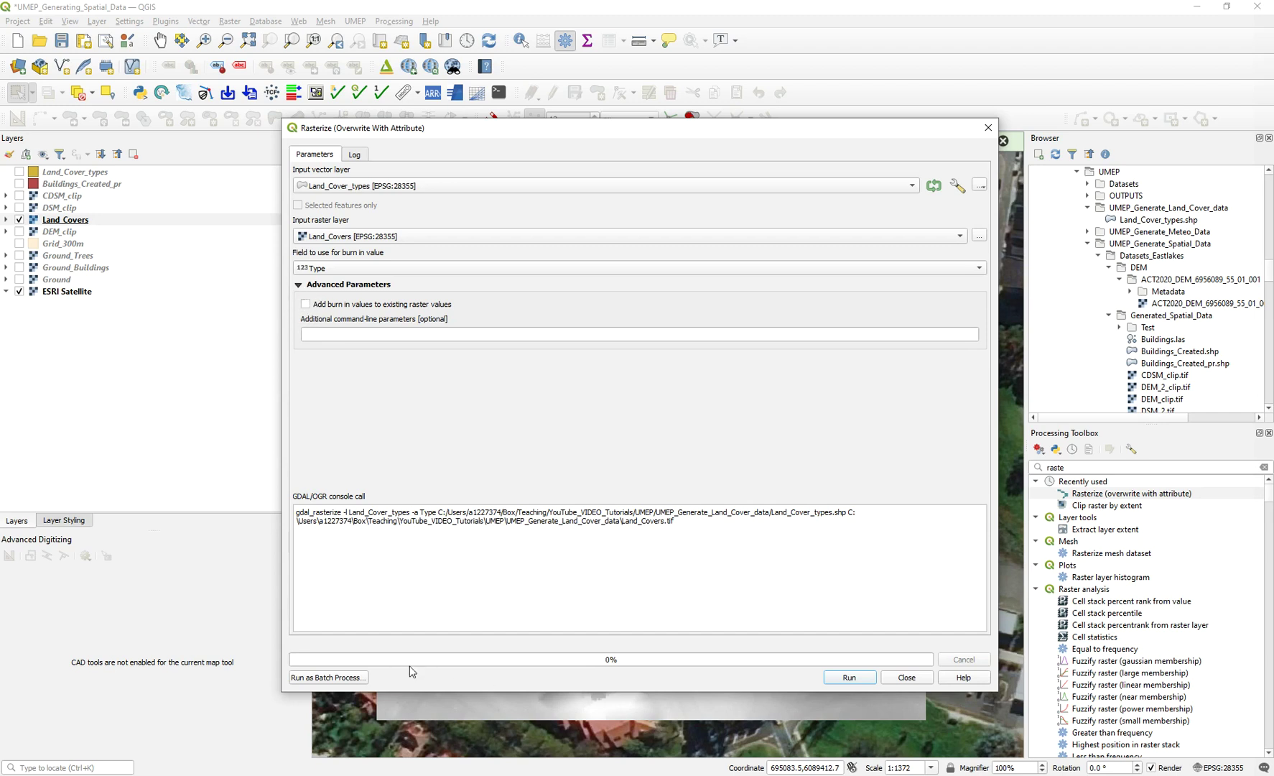
{"action": "left_click", "coordinate": [838, 678]}
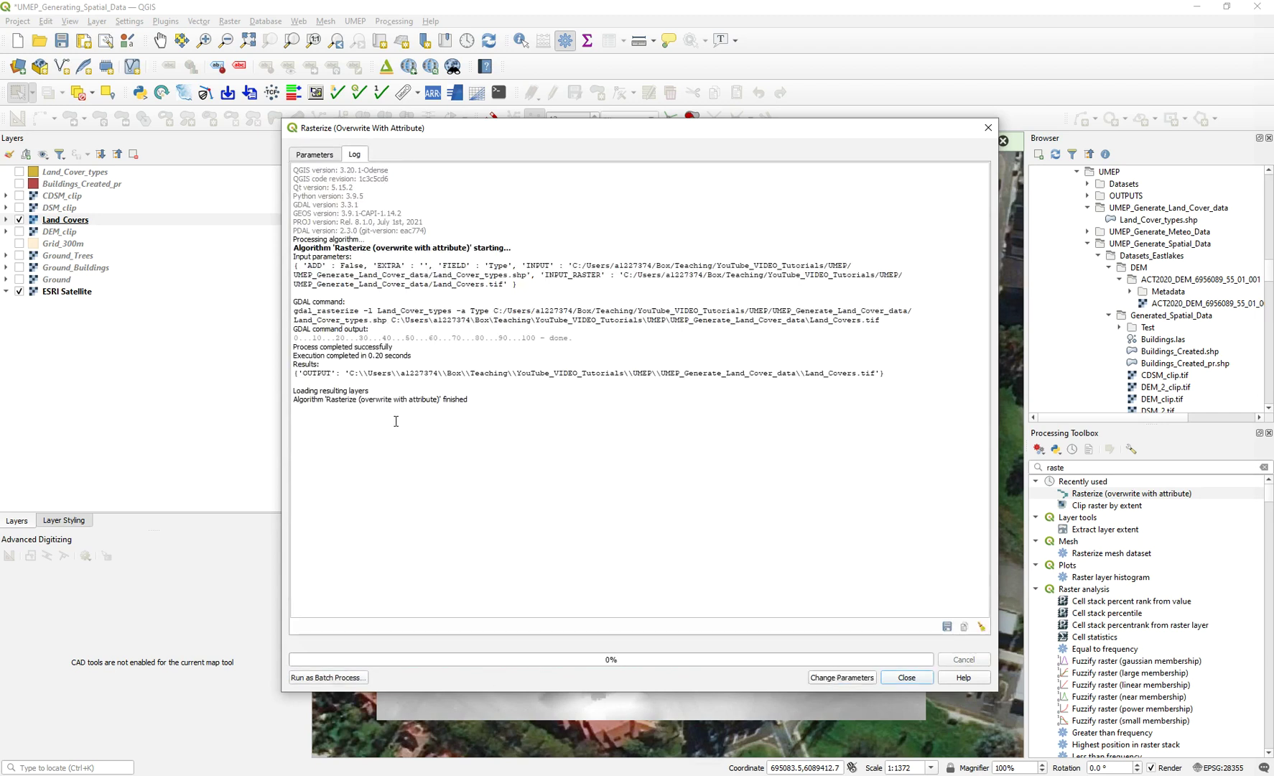
{"action": "left_click", "coordinate": [907, 678]}
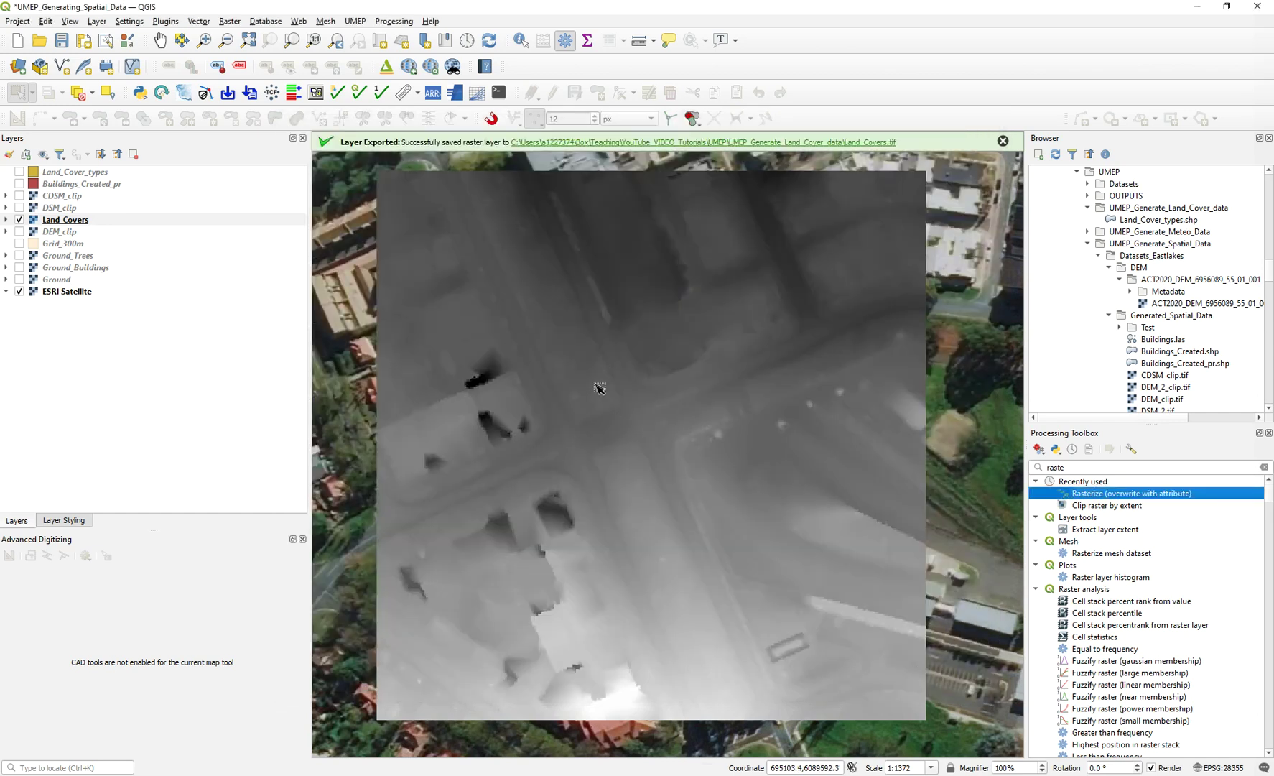
- Replace the Land Covers layer with Land_Cover.tif freshly dragged from the Browser onto the map
{"action": "right_click", "coordinate": [49, 220]}
{"action": "left_click", "coordinate": [72, 348]}
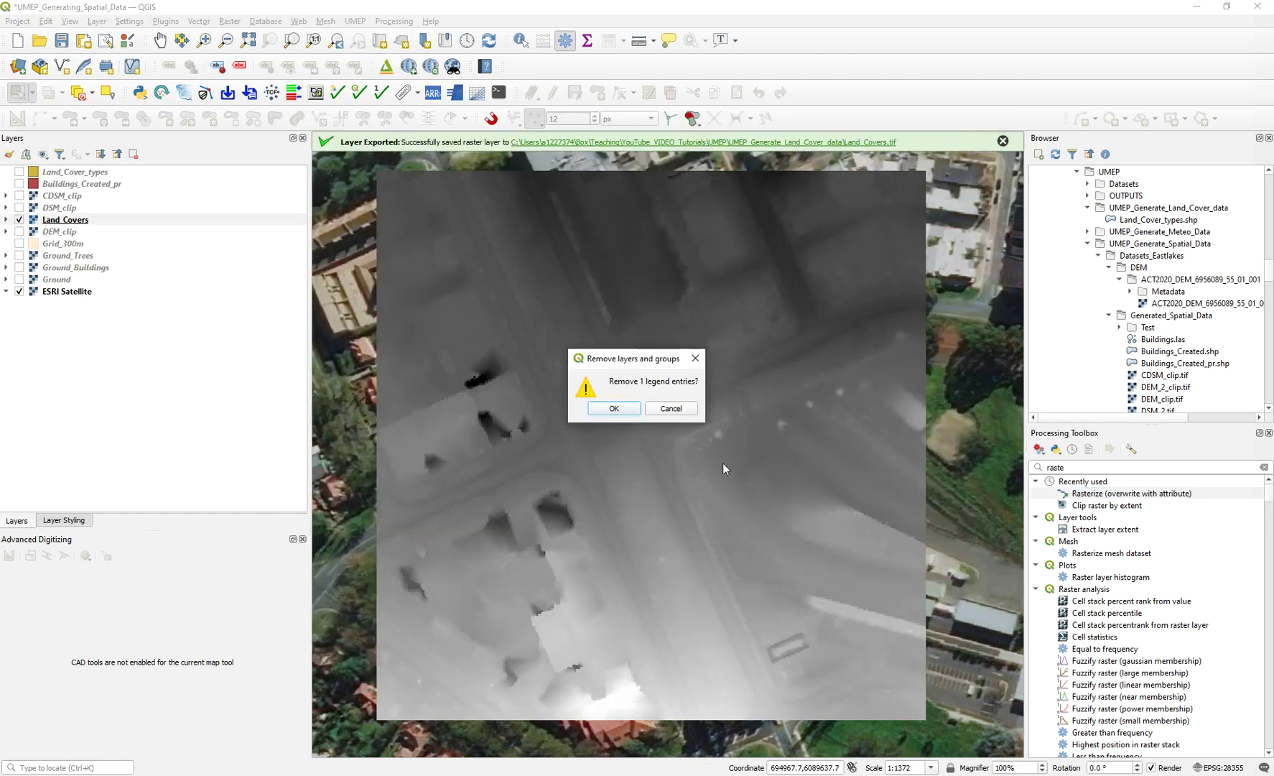
{"action": "left_click", "coordinate": [613, 408]}
{"action": "scroll", "coordinate": [1152, 246], "scroll_direction": "up", "scroll_amount": 2}
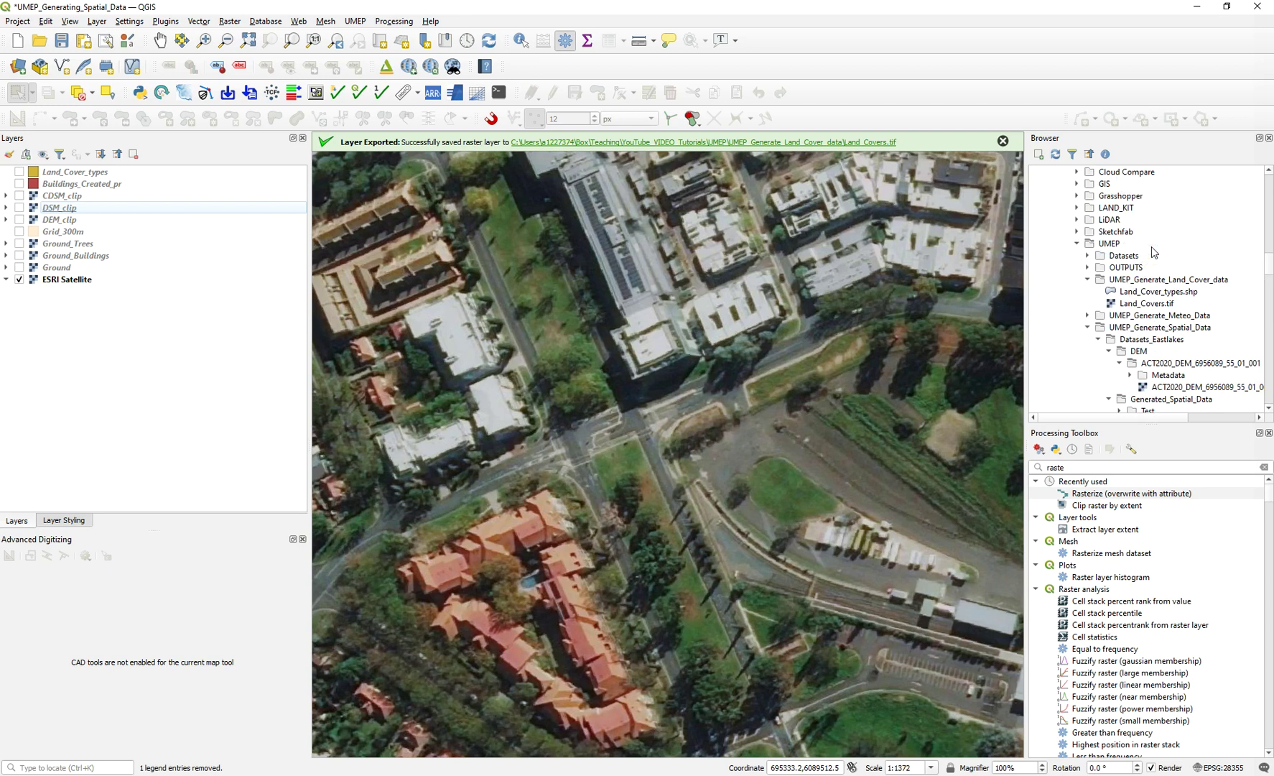
{"action": "left_click", "coordinate": [1147, 305]}
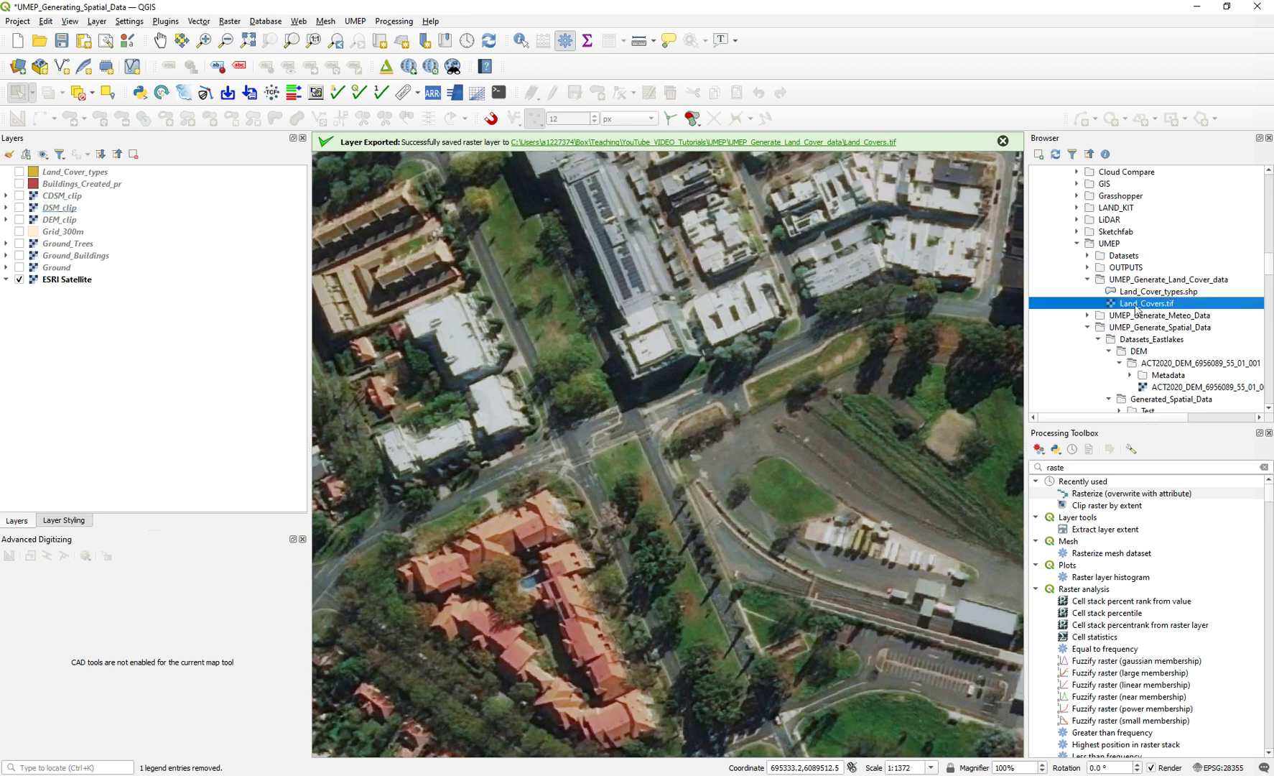
{"action": "left_click_drag", "start_coordinate": [1144, 307], "coordinate": [669, 643]}
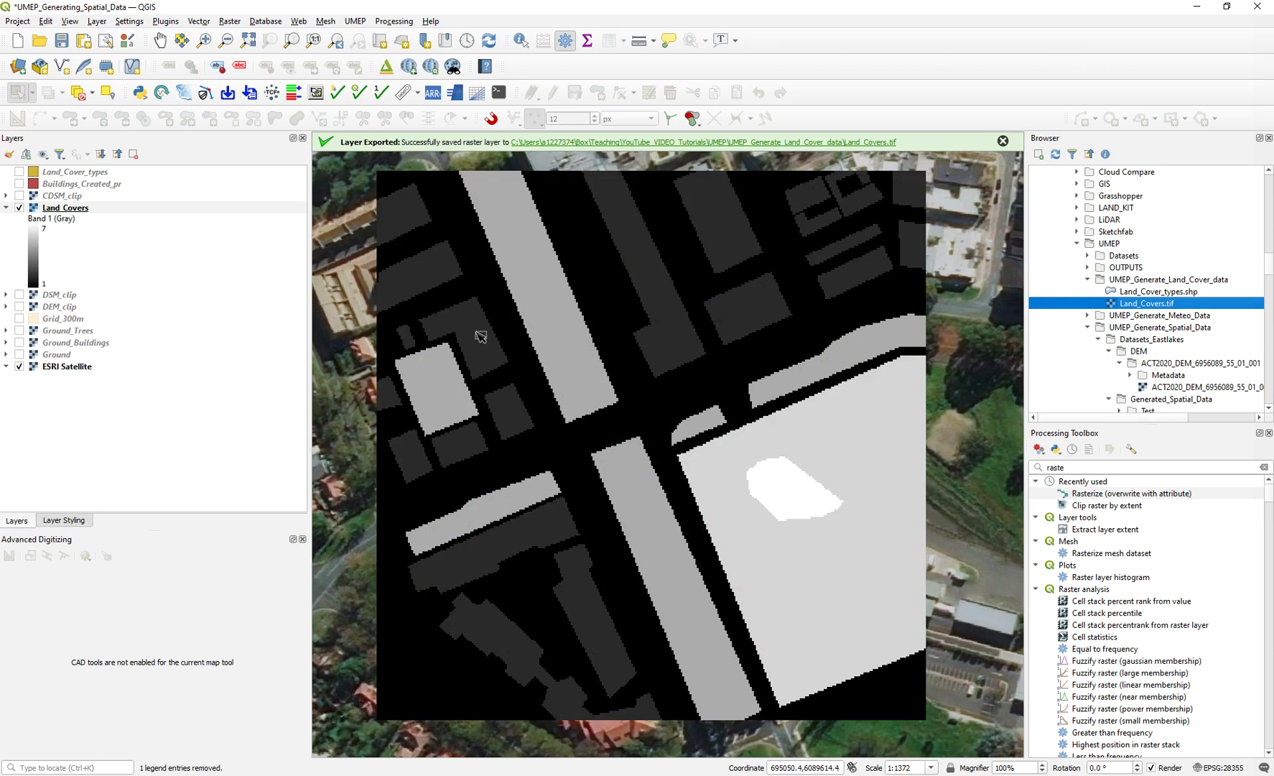
- Identify a Land_Covers pixel's class value, then close the Identify Results
{"action": "left_click", "coordinate": [520, 40]}
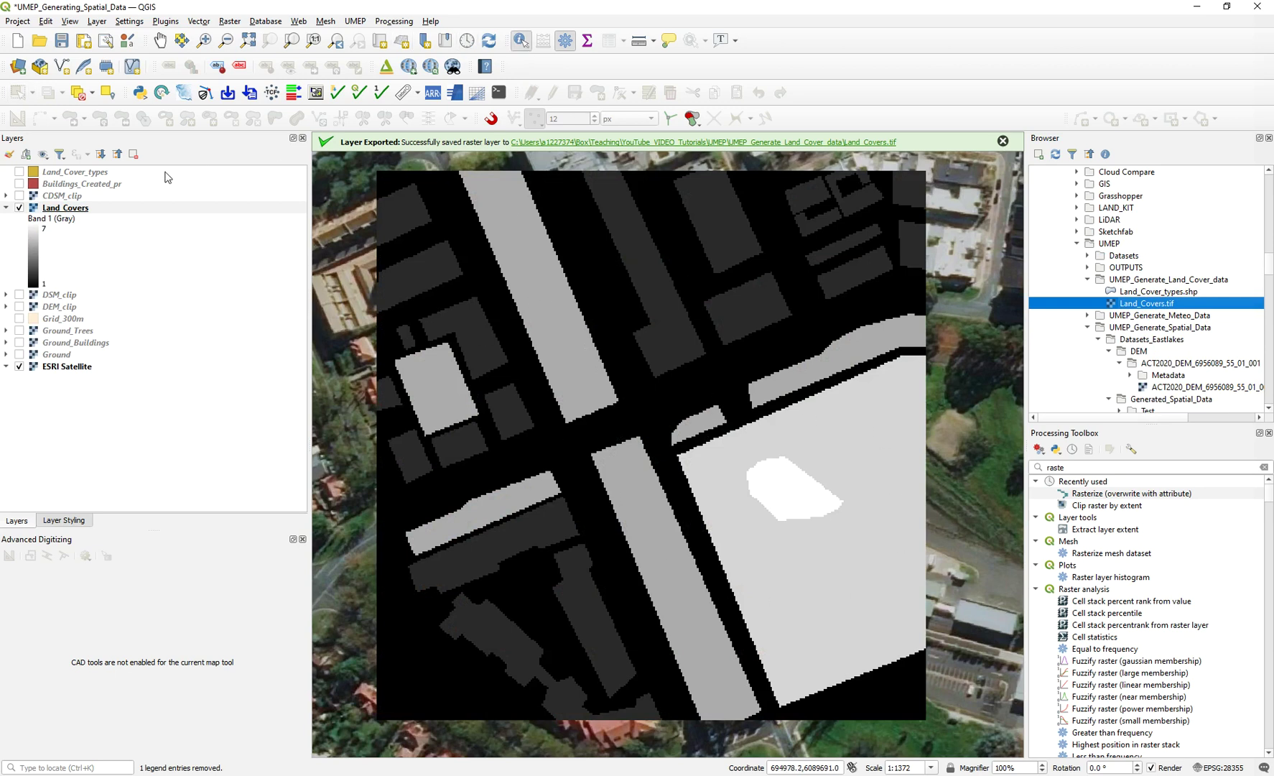
{"action": "left_click", "coordinate": [785, 499]}
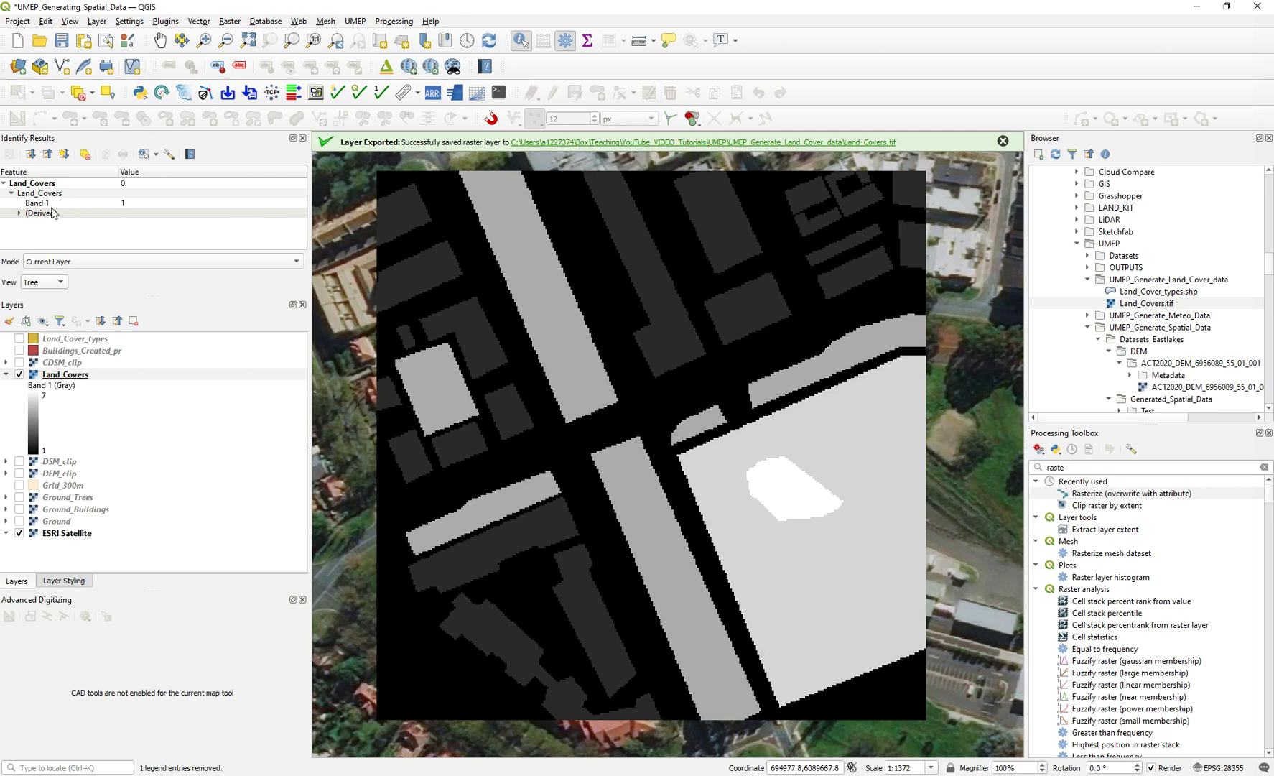
{"action": "left_click", "coordinate": [303, 138]}
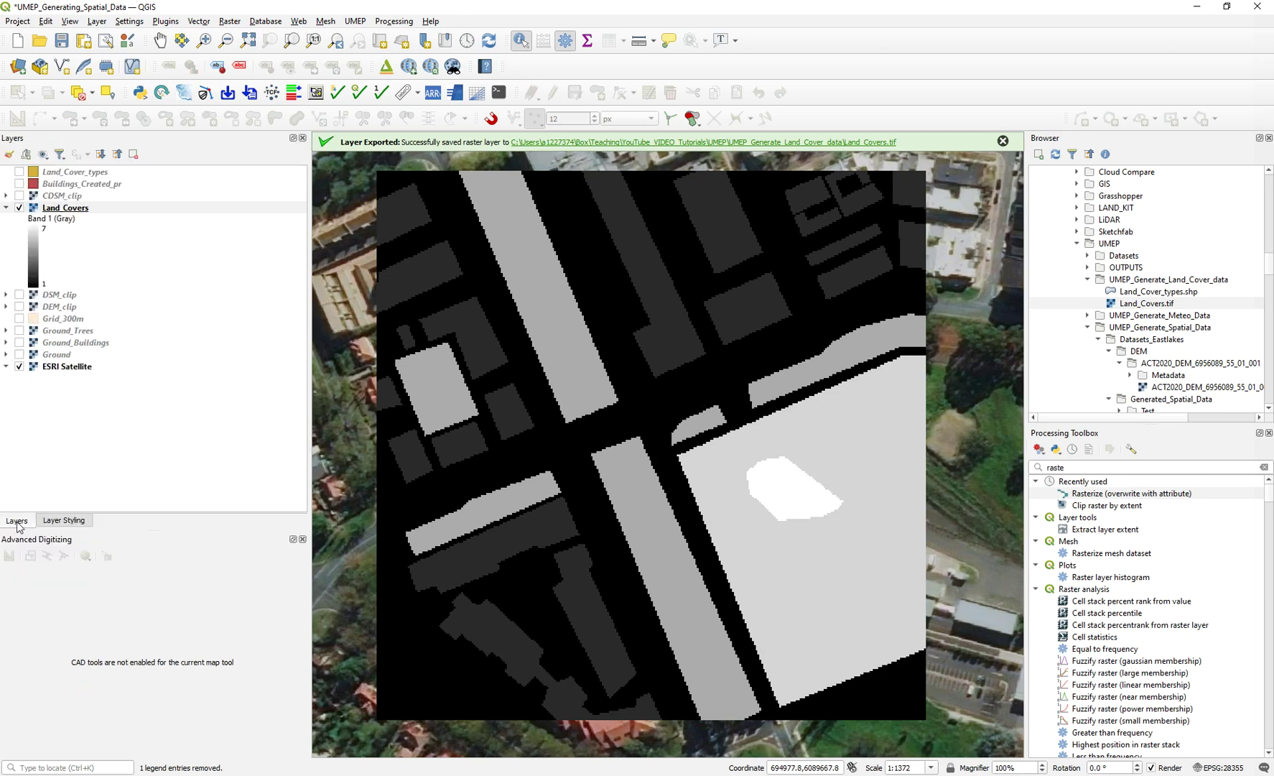
{"action": "left_click", "coordinate": [60, 526]}
- Load landcoverstyle.qml as the Land Covers symbology, apply it, then hide the layer
{"action": "scroll", "coordinate": [100, 434], "scroll_direction": "down", "scroll_amount": 5}
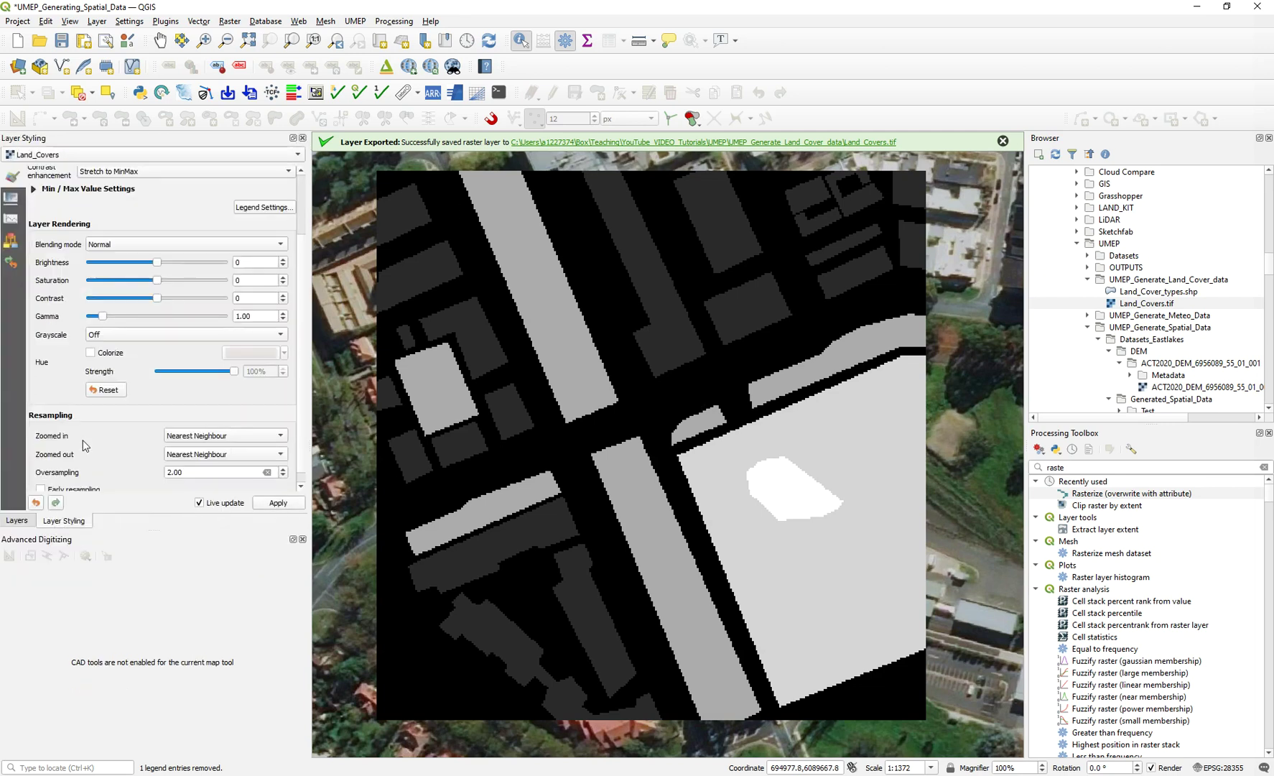
{"action": "scroll", "coordinate": [68, 447], "scroll_direction": "up", "scroll_amount": 4}
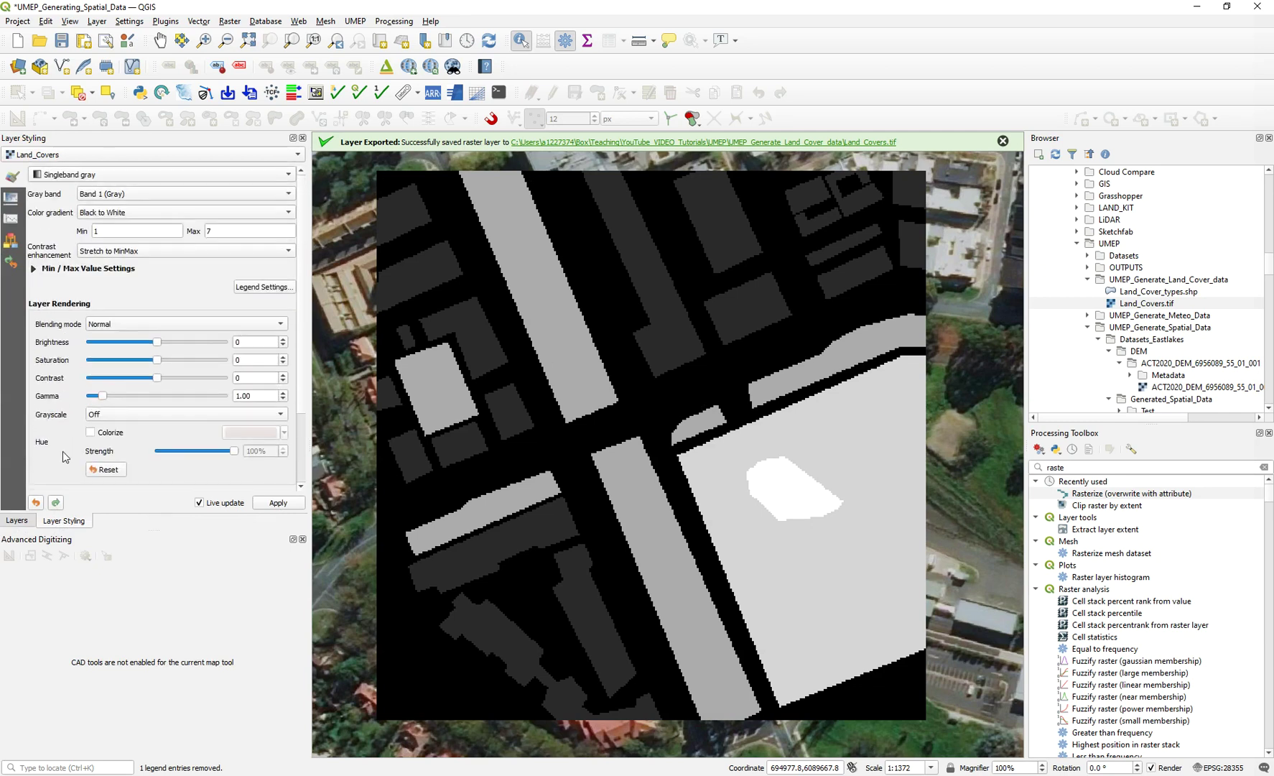
{"action": "left_click", "coordinate": [17, 520]}
{"action": "double_click", "coordinate": [66, 207]}
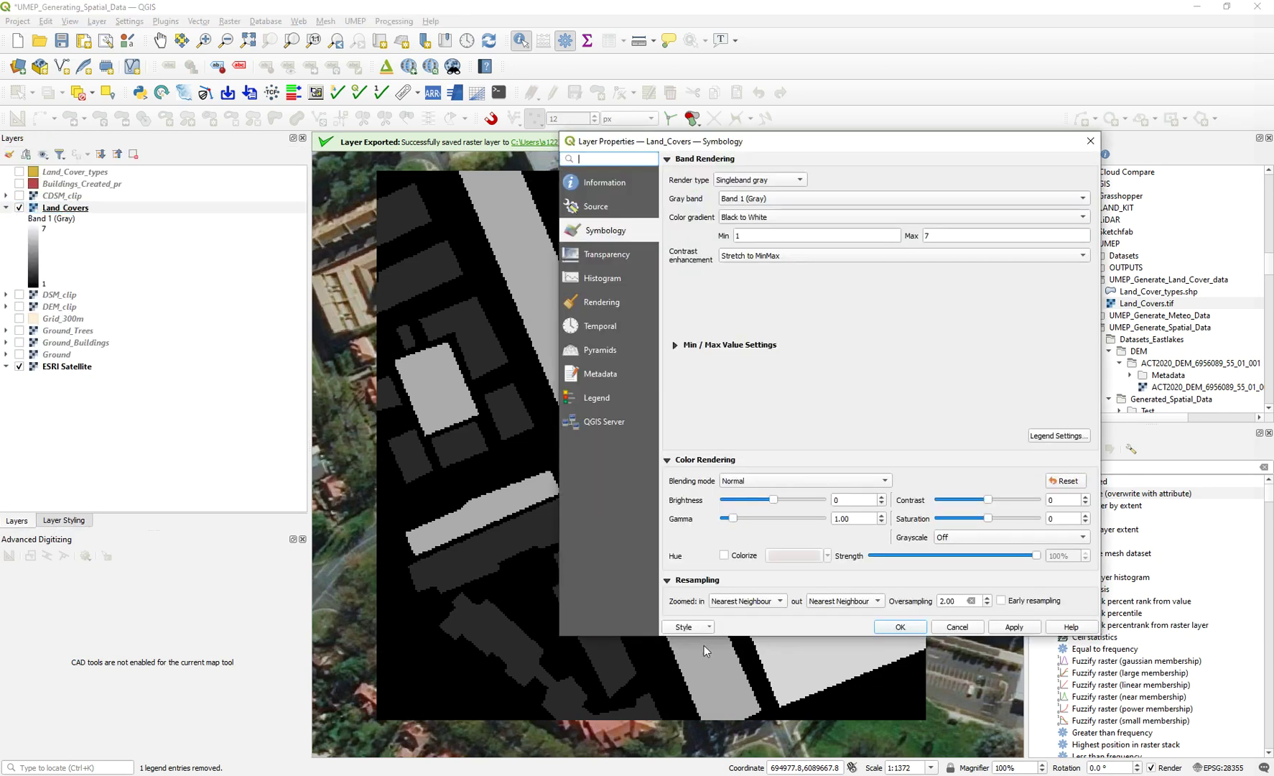
{"action": "left_click", "coordinate": [703, 629]}
{"action": "left_click", "coordinate": [694, 644]}
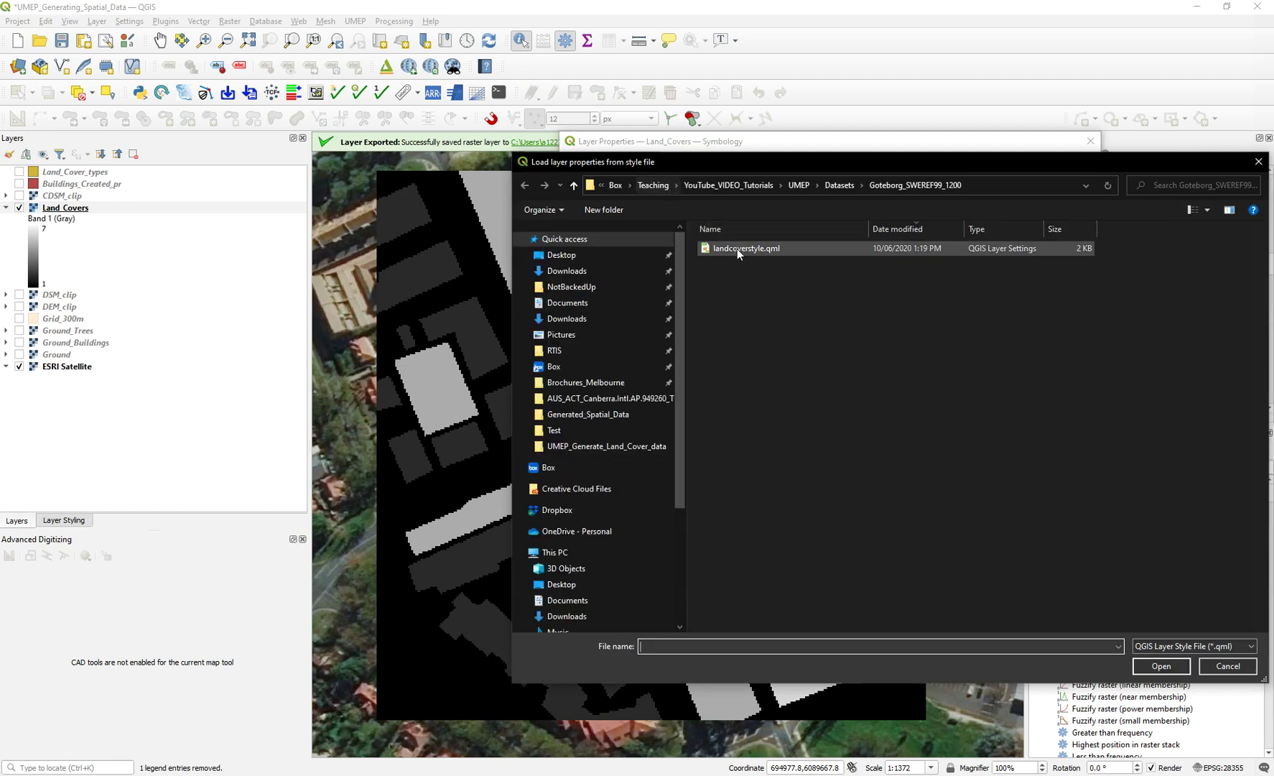
{"action": "left_click", "coordinate": [737, 248]}
{"action": "left_click", "coordinate": [1161, 666]}
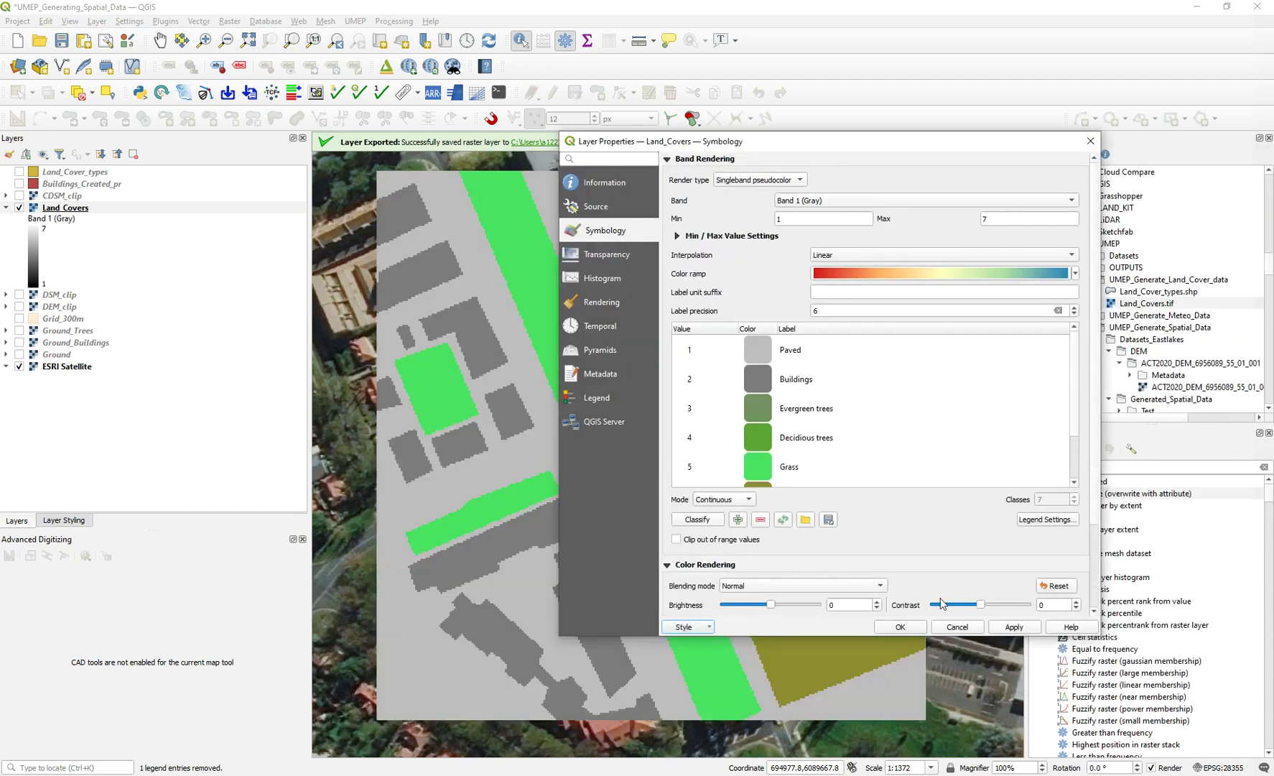
{"action": "left_click", "coordinate": [905, 625]}
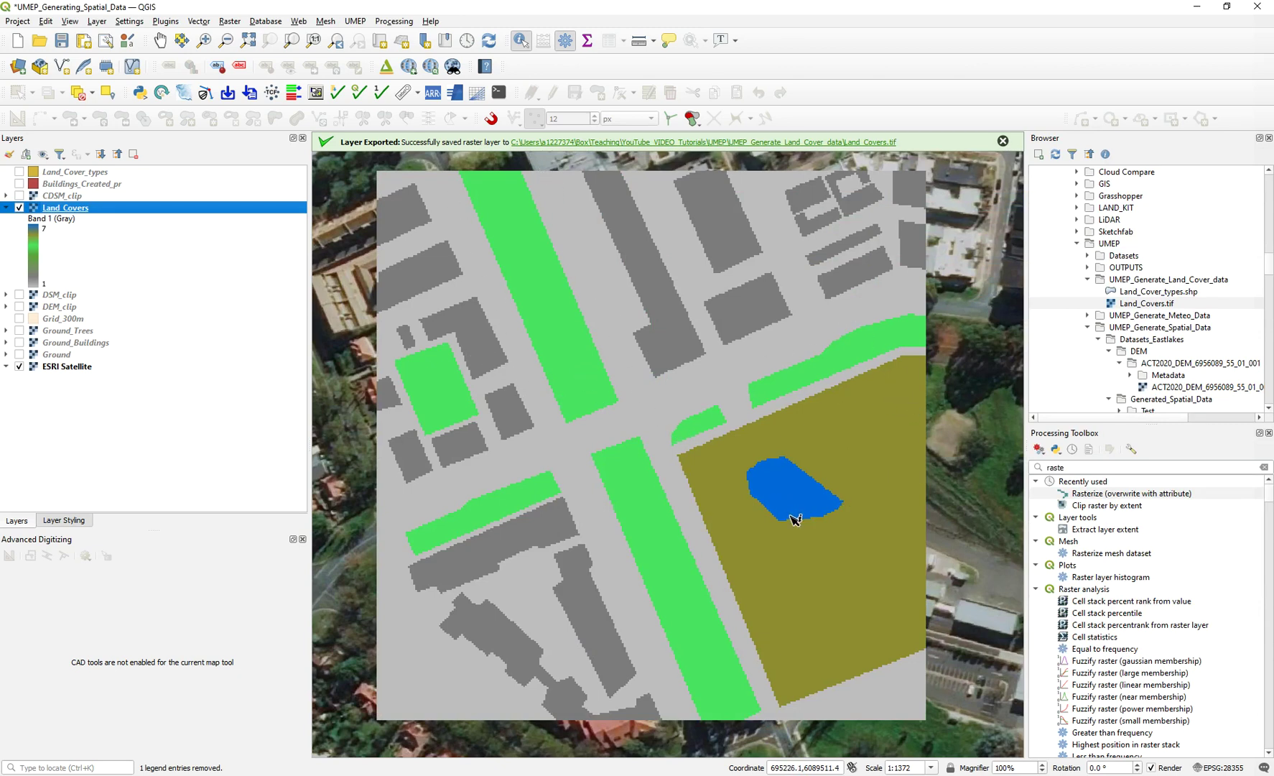
{"action": "left_click", "coordinate": [6, 208]}
- Turn the styled Land Covers raster back on and pan slightly to recentre it
{"action": "double_click", "coordinate": [20, 209]}
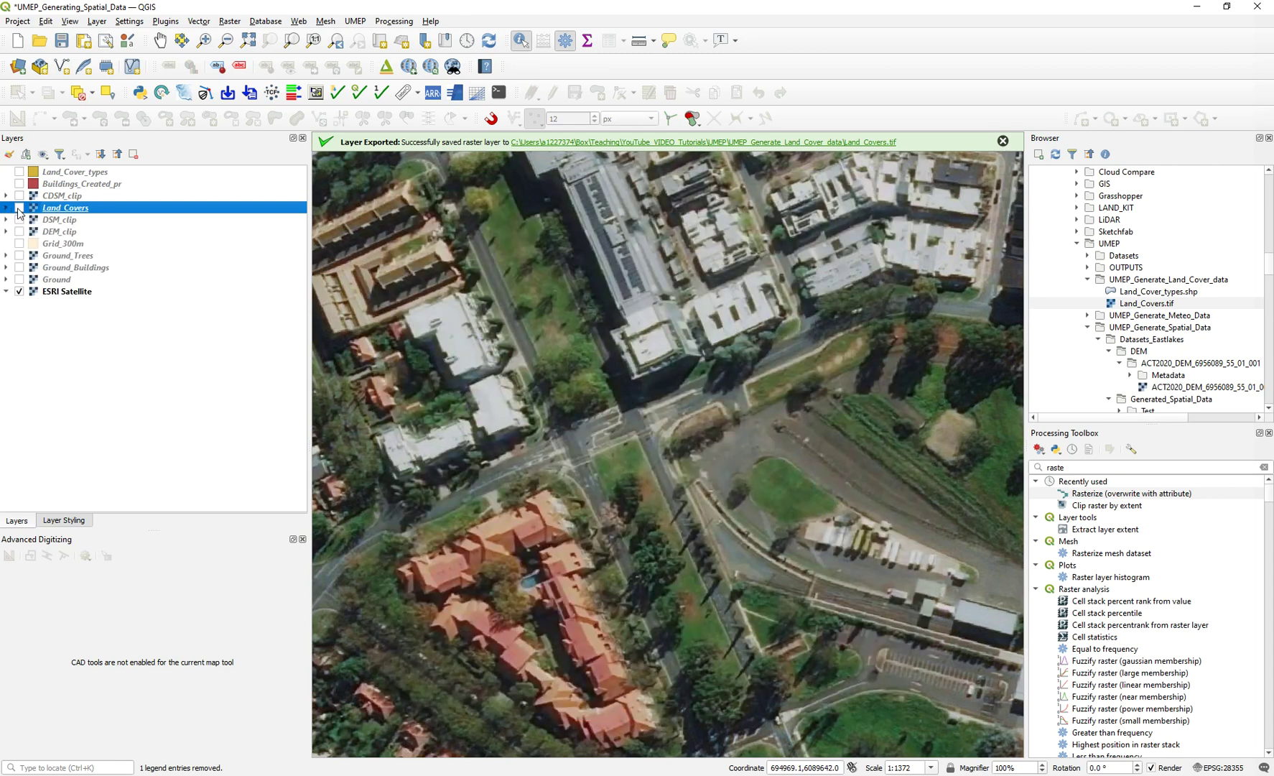
{"action": "left_click", "coordinate": [1090, 140]}
{"action": "left_click", "coordinate": [19, 207]}
{"action": "left_click_drag", "start_coordinate": [744, 345], "coordinate": [770, 346]}
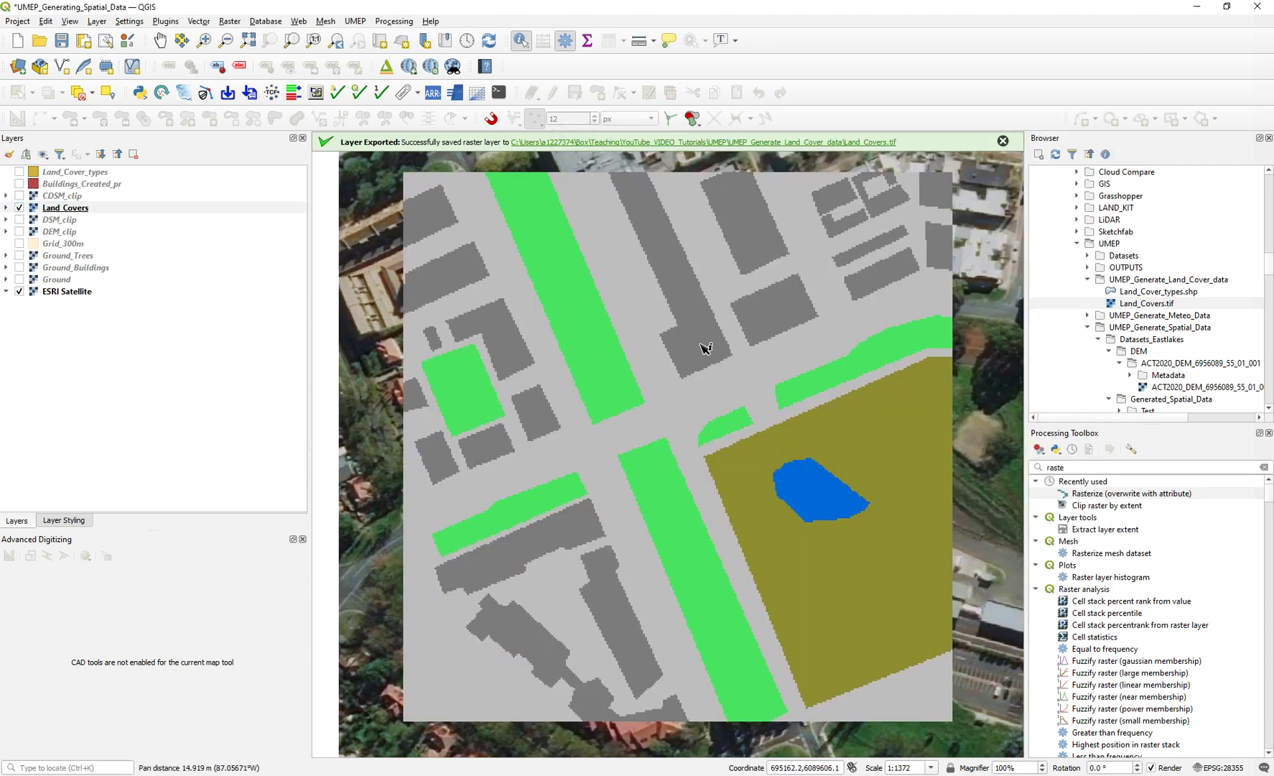
- Browse the UMEP > Processor menu, then dismiss the Layer Exported message
{"action": "left_click", "coordinate": [355, 22]}
{"action": "mouse_move", "coordinate": [386, 56]}
{"action": "mouse_move", "coordinate": [502, 66]}
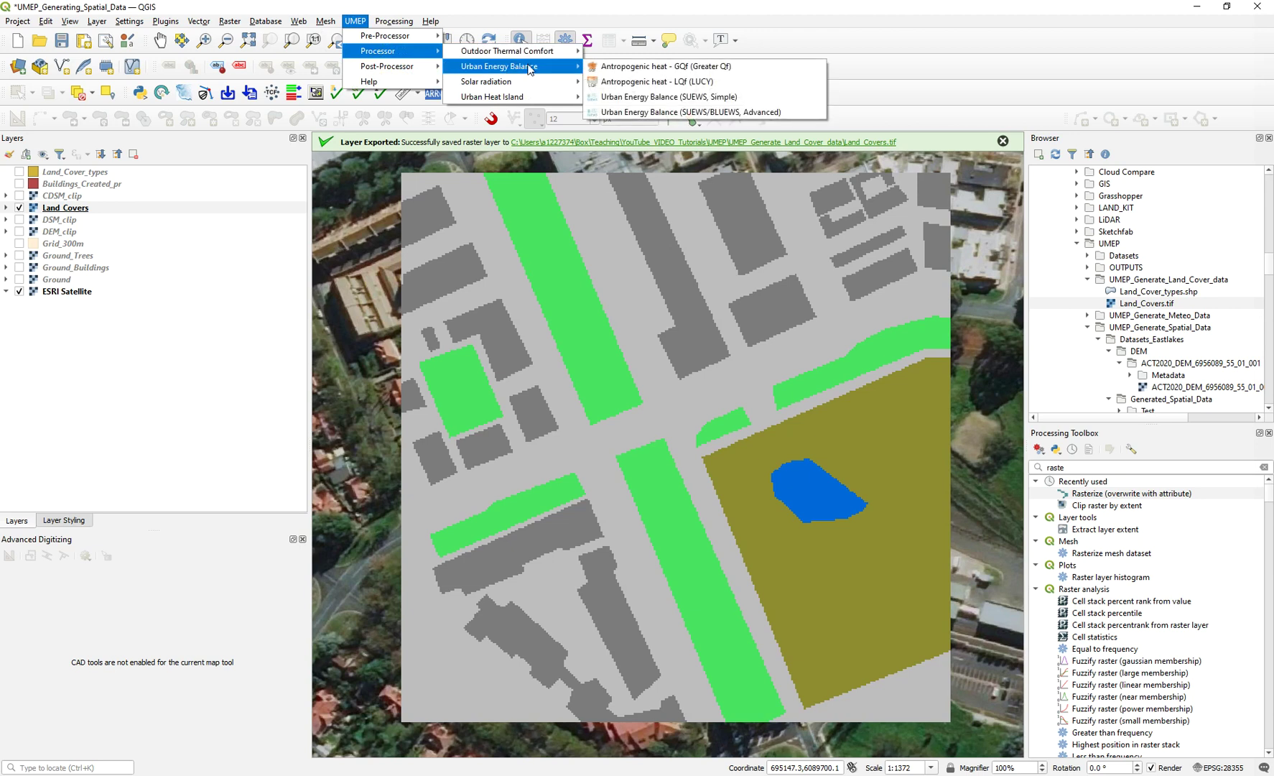
{"action": "left_click", "coordinate": [906, 44]}
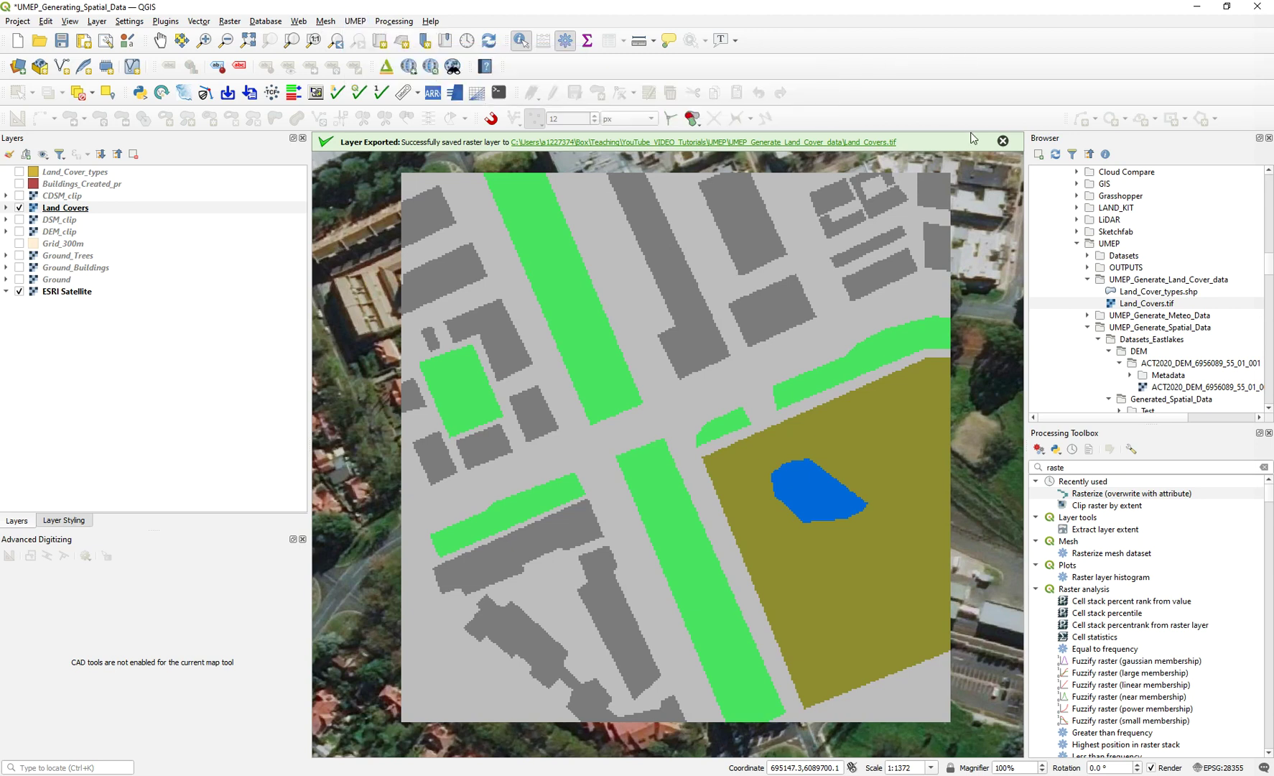
{"action": "left_click", "coordinate": [1003, 141]}
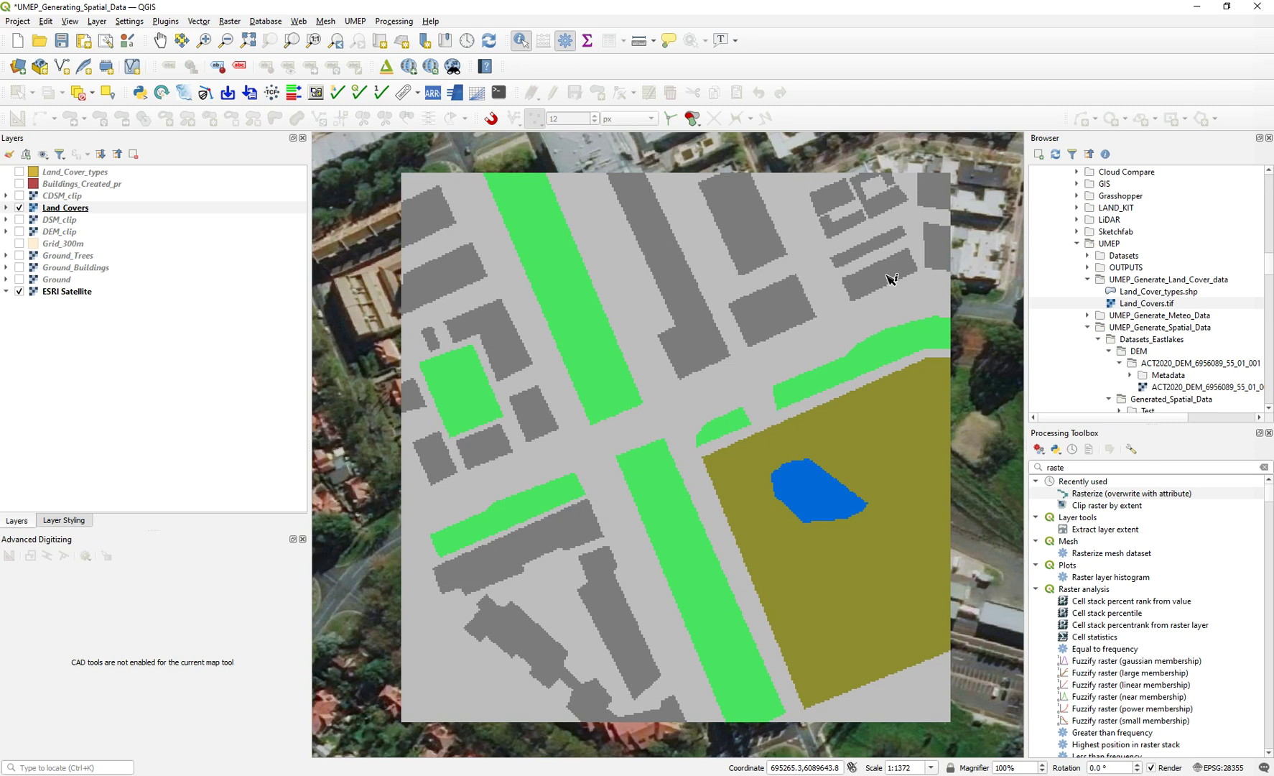
{"action": "left_click", "coordinate": [356, 23]}
{"action": "mouse_move", "coordinate": [364, 39]}
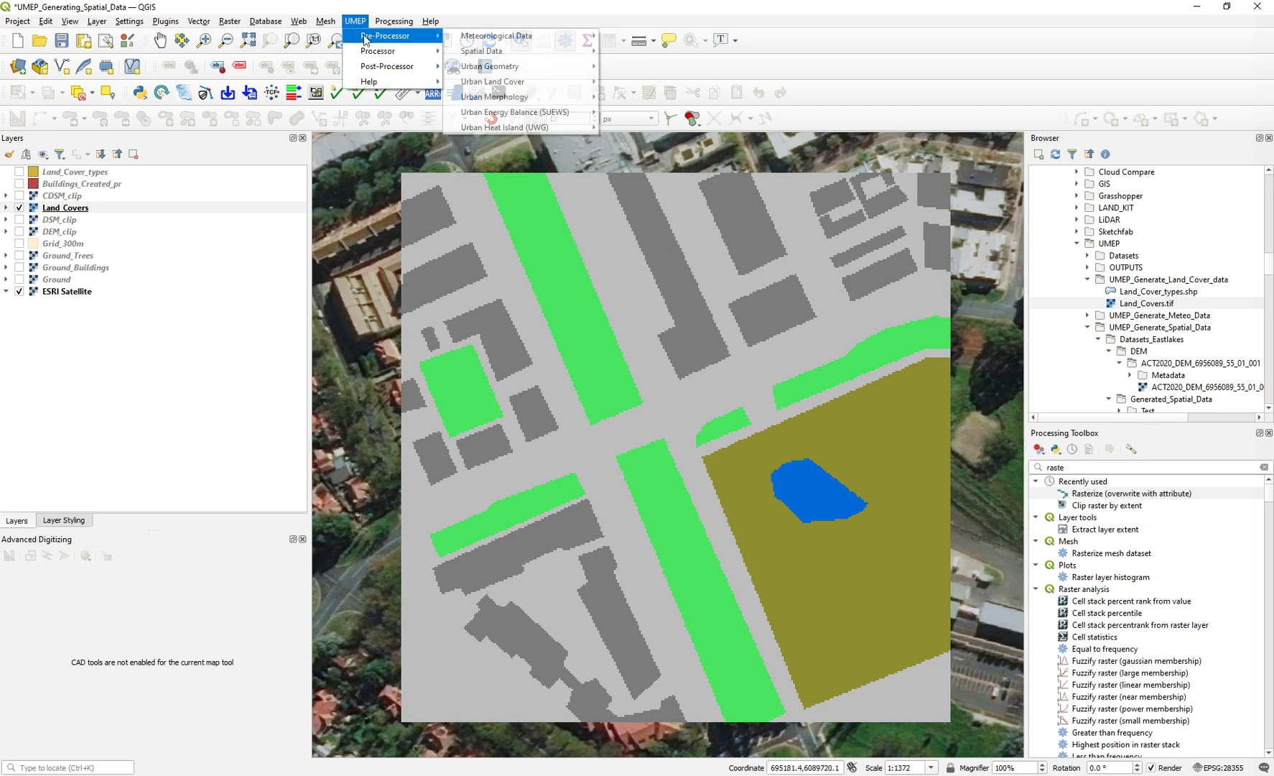
{"action": "mouse_move", "coordinate": [503, 39]}
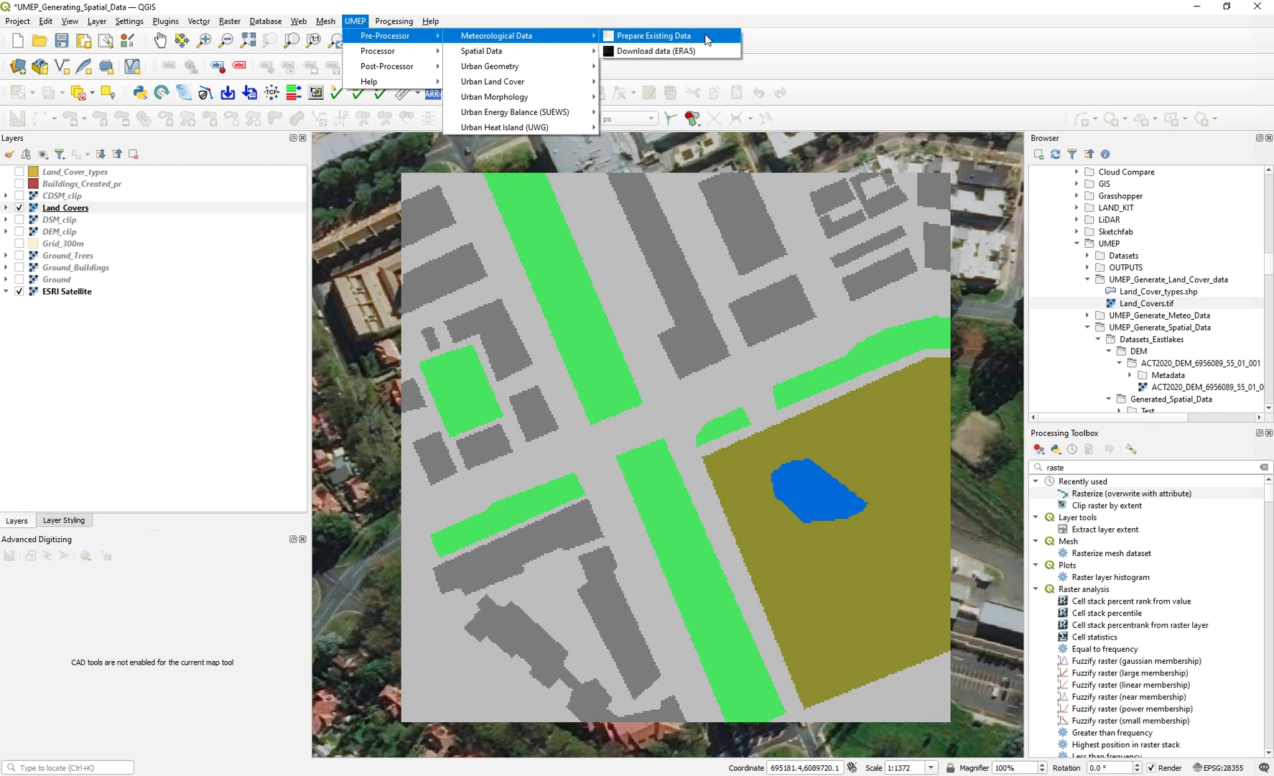
{"action": "mouse_move", "coordinate": [551, 55]}
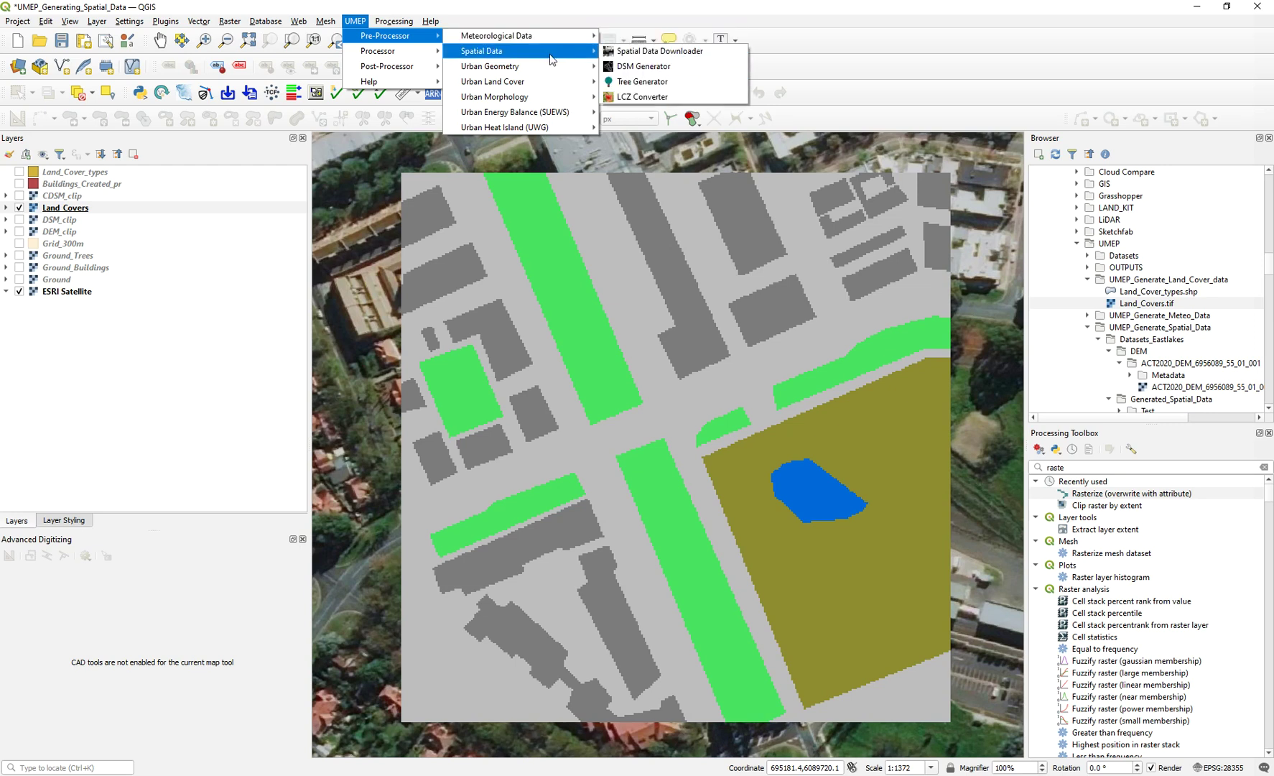
{"action": "left_click", "coordinate": [680, 108]}
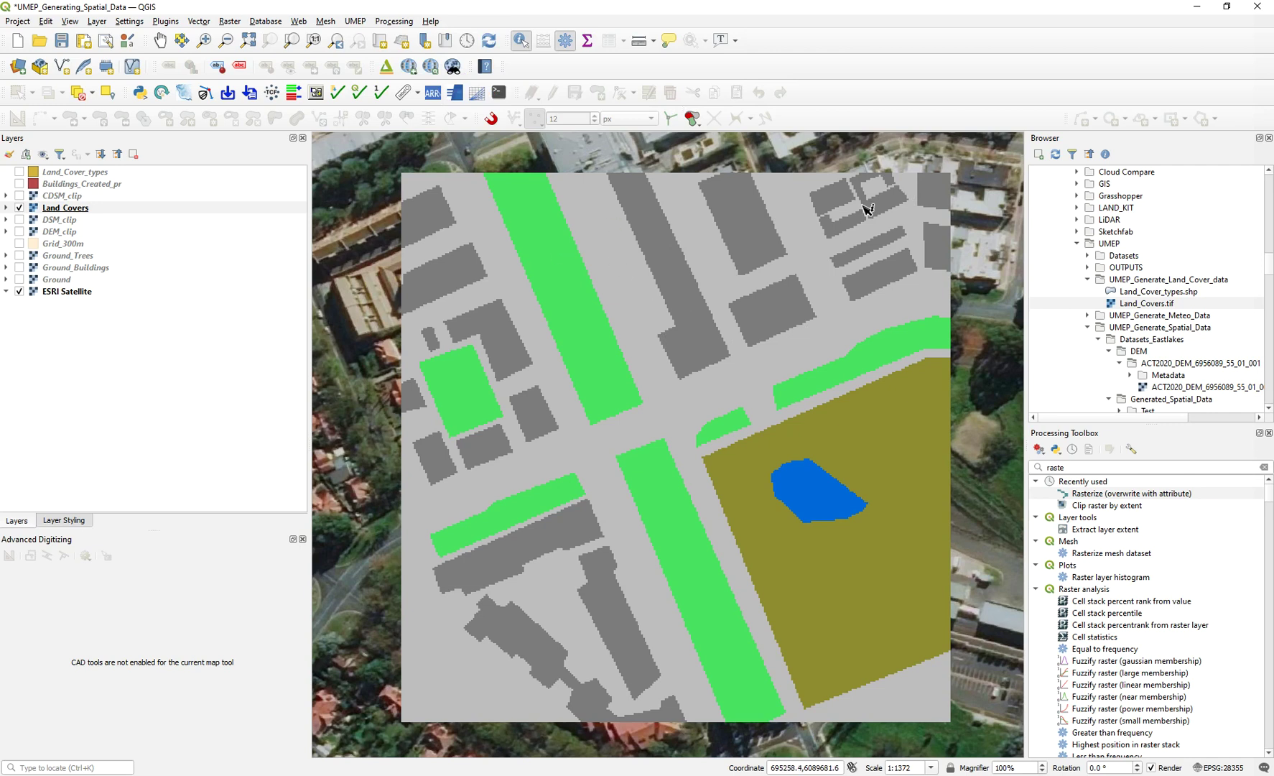